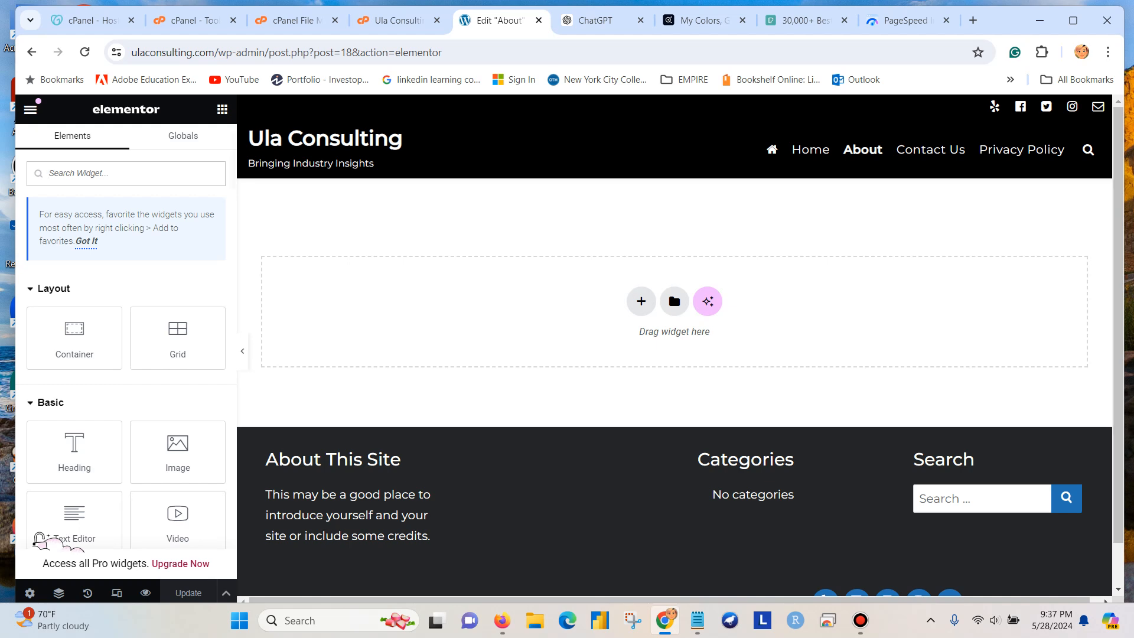
Add a single-column Flexbox container with downward direction to the empty About page
scroll(74, 451, down, 1)
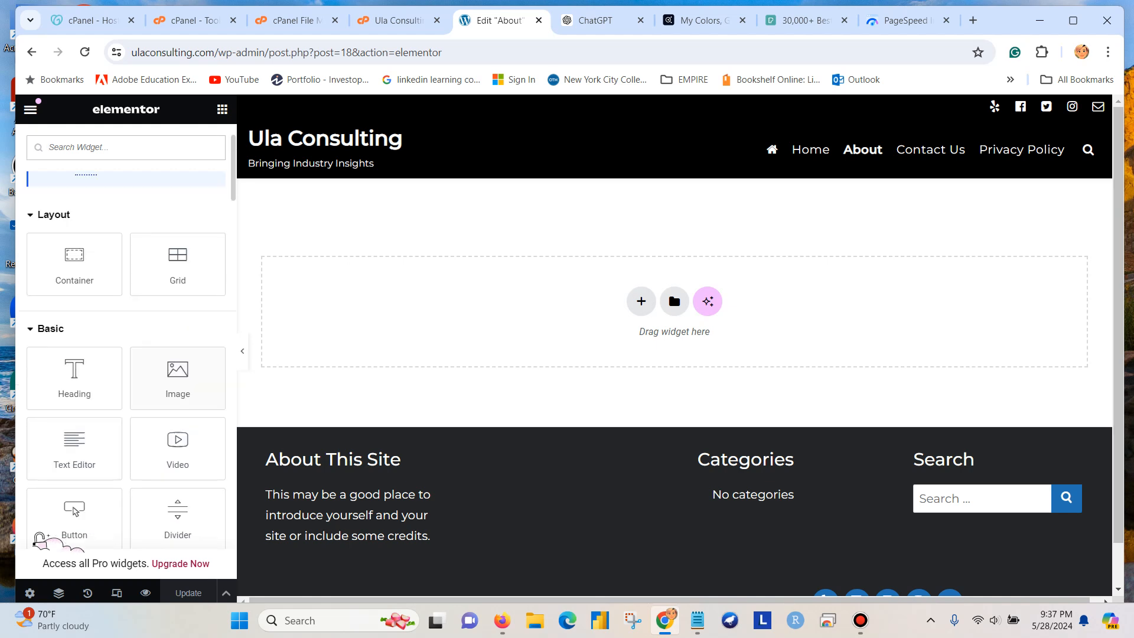
mouse_move(177, 378)
mouse_down()
mouse_move(712, 270)
mouse_move(494, 287)
mouse_move(173, 398)
mouse_up()
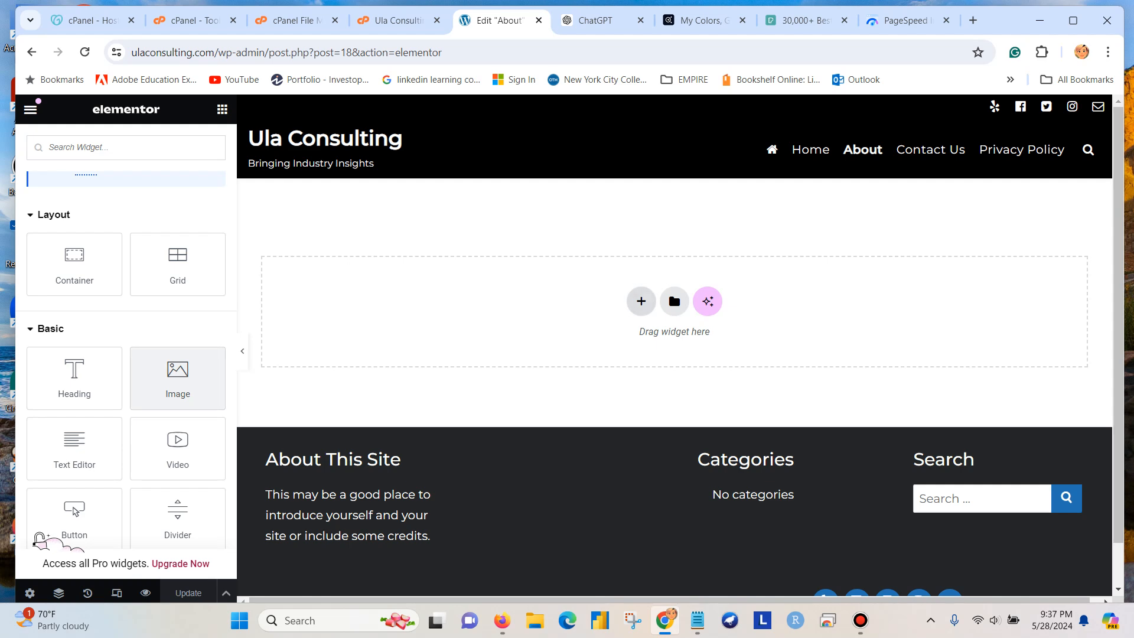
click(641, 301)
click(627, 347)
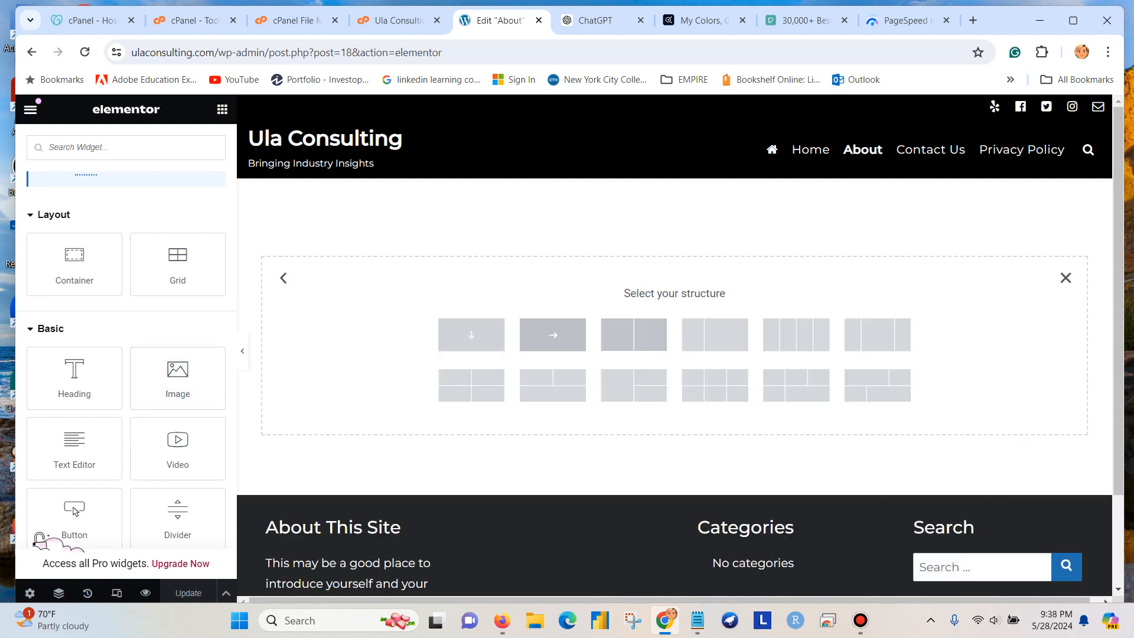
click(471, 335)
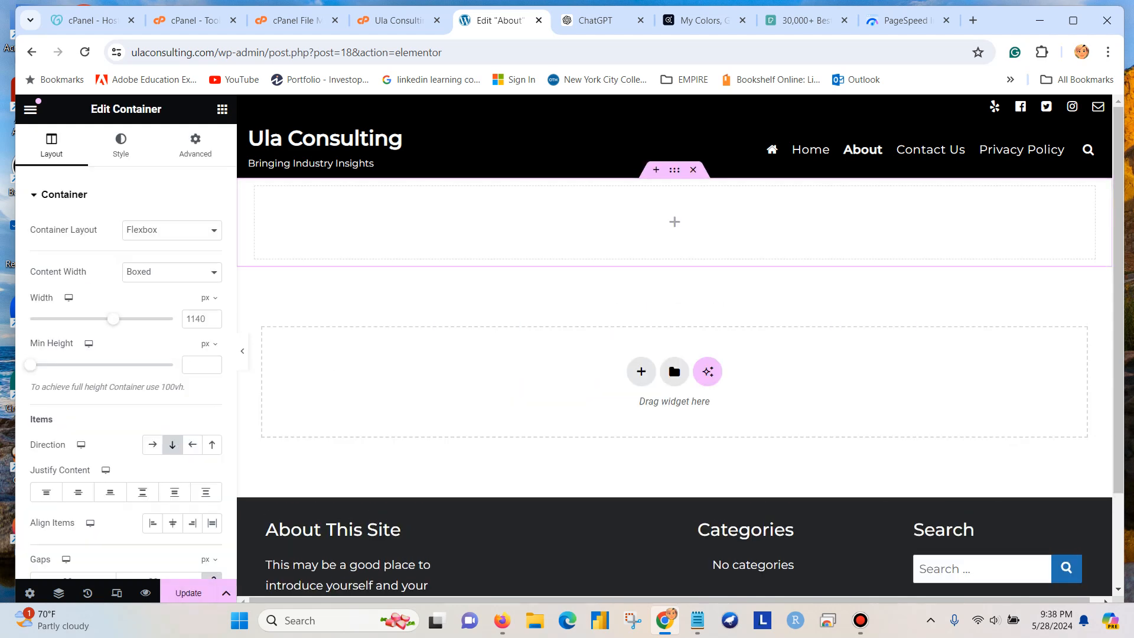
Place an Image widget in the new container and set its image resolution to Medium Large - 768 x 0
click(222, 109)
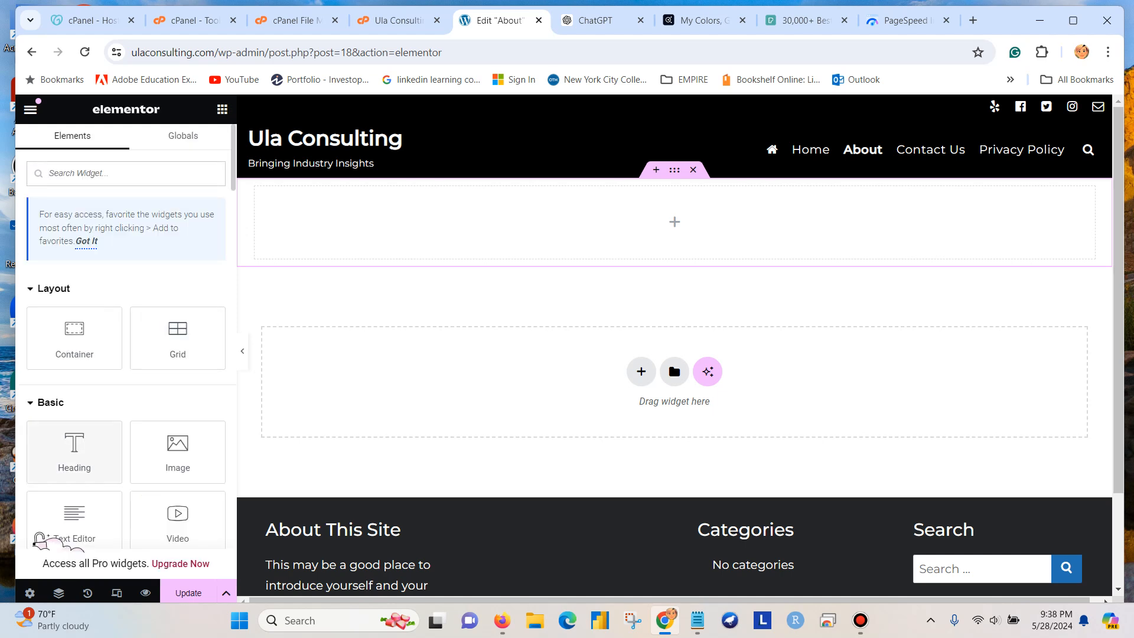
drag(177, 452, 707, 208)
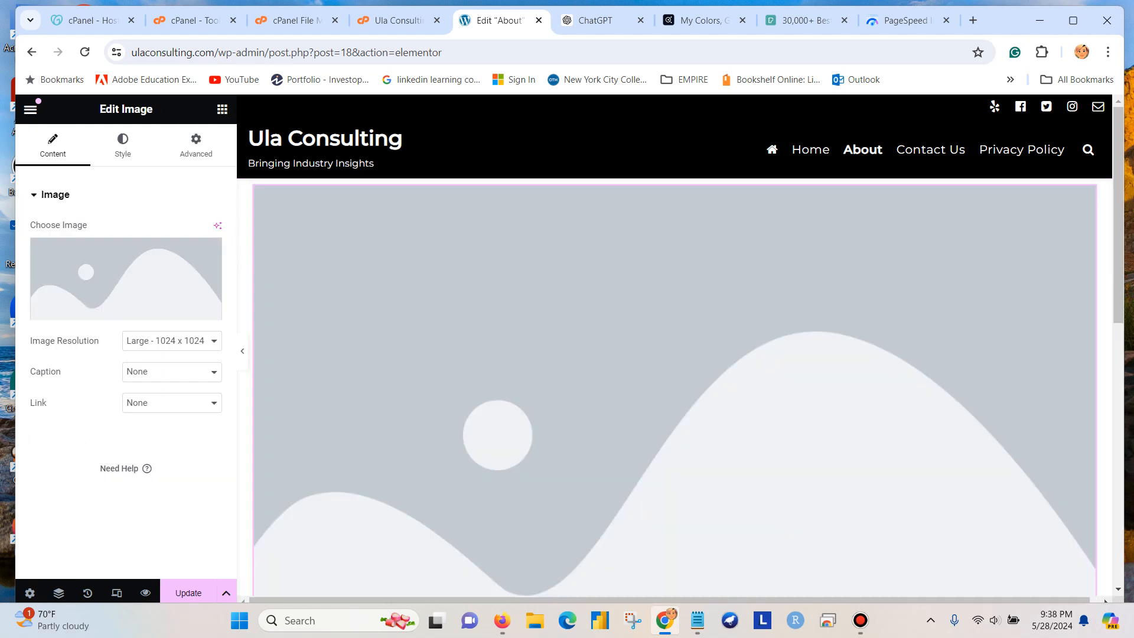
click(172, 340)
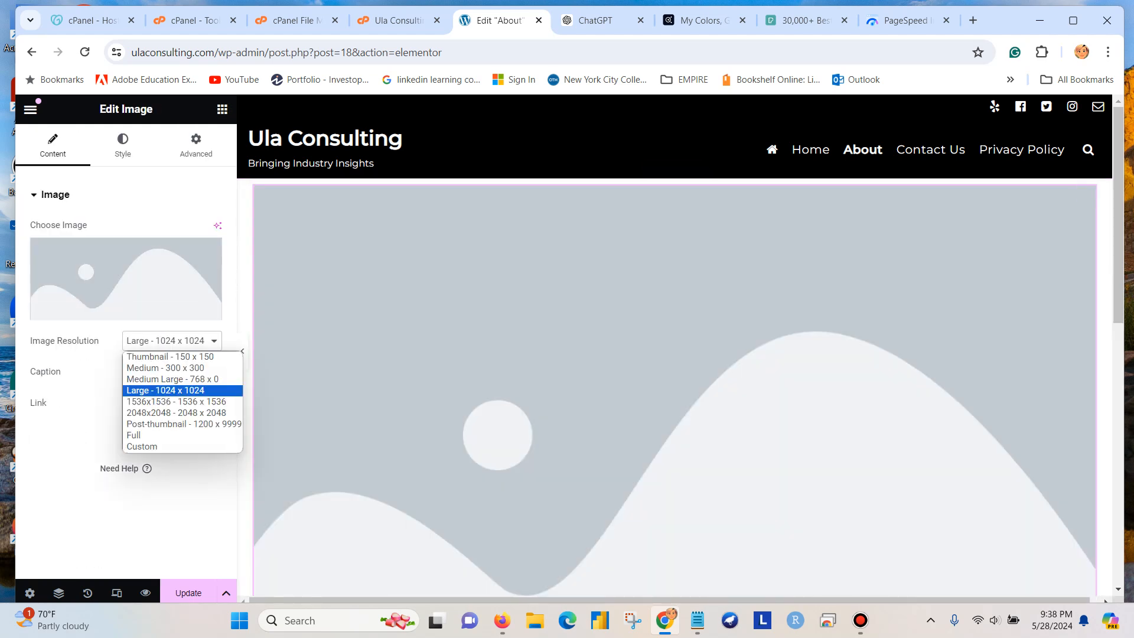
click(172, 380)
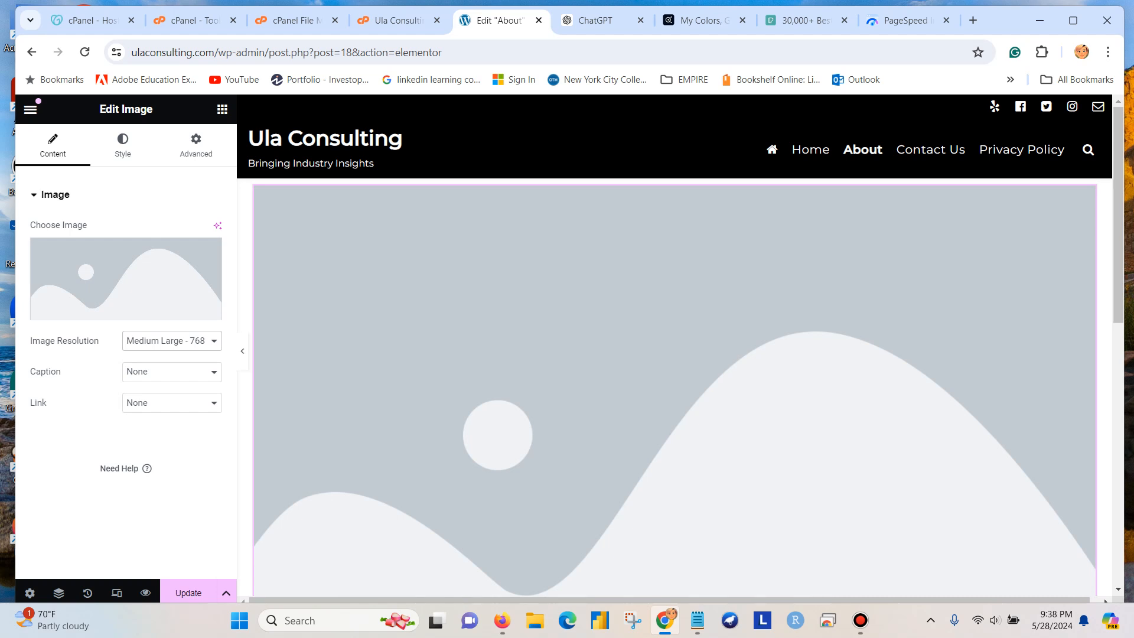
Set the placeholder image's height to 400 px and update the page
scroll(673, 345, down, 6)
scroll(673, 345, up, 2)
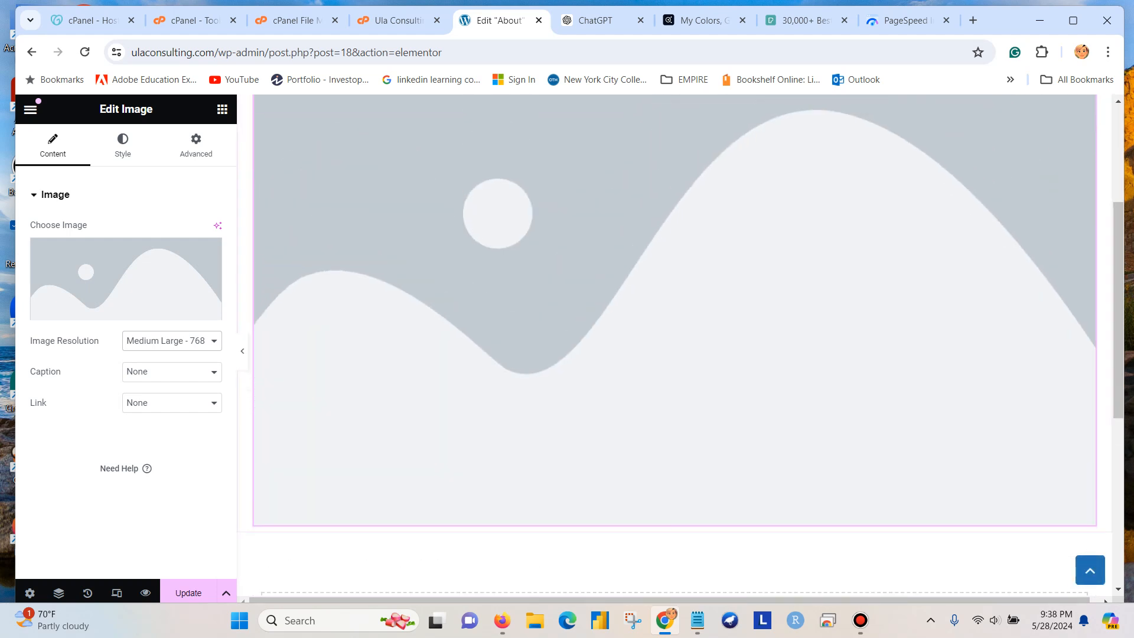
click(123, 144)
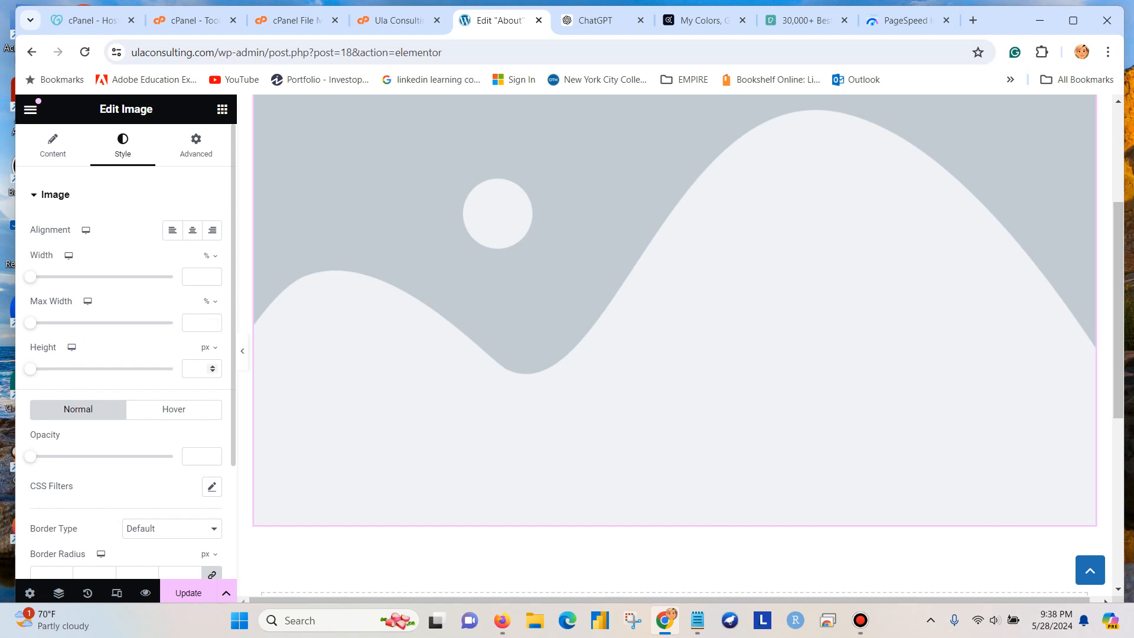
text(400)
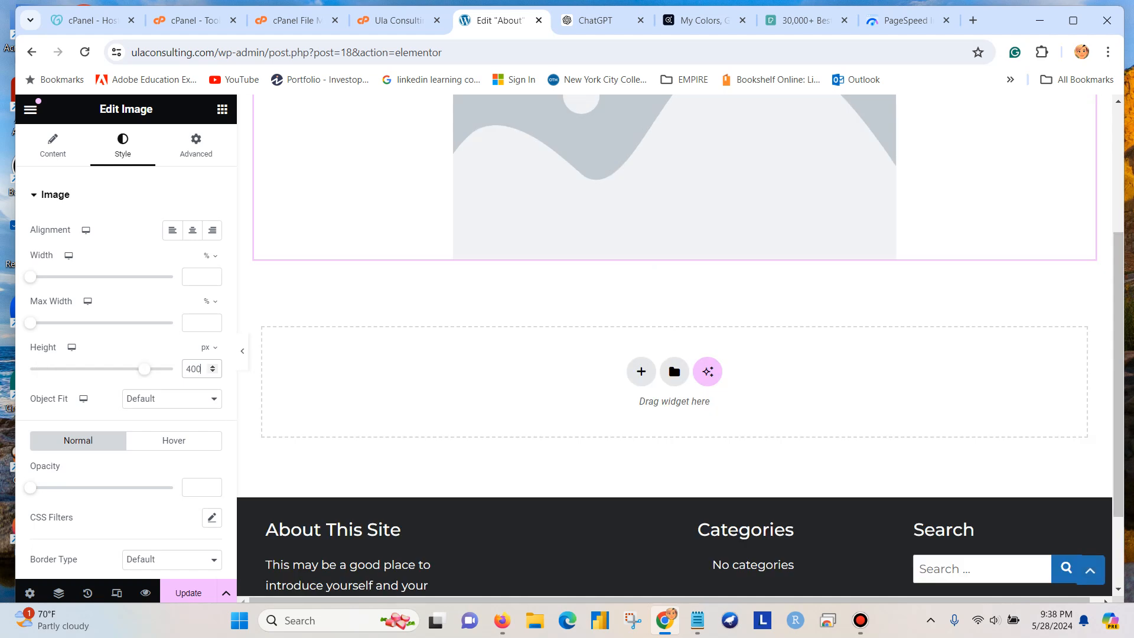
click(188, 593)
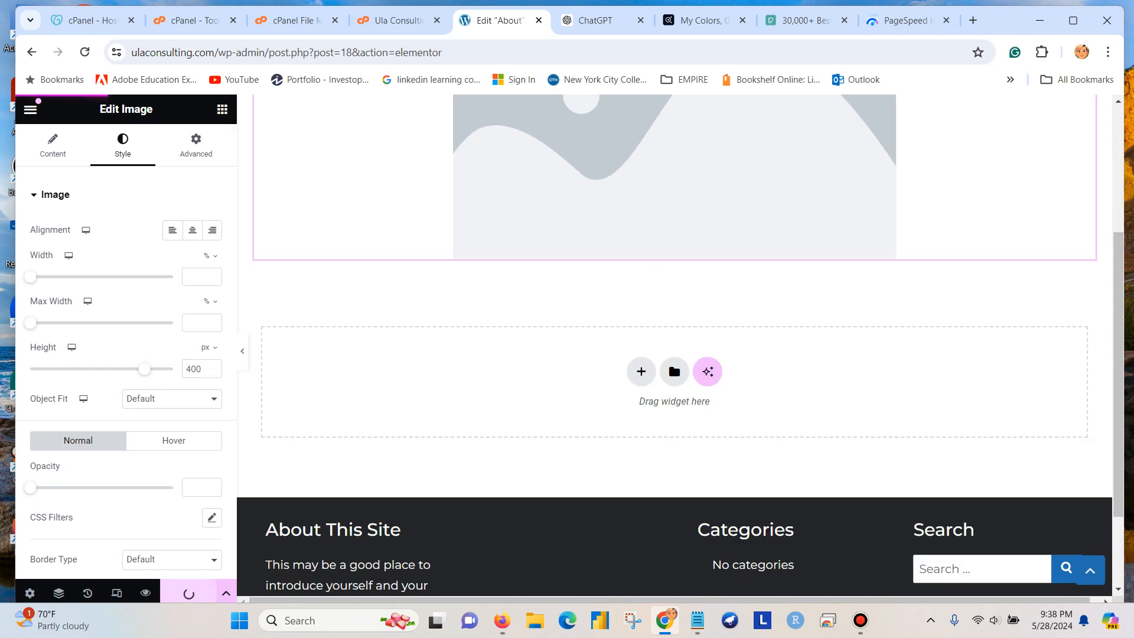
scroll(675, 349, up, 4)
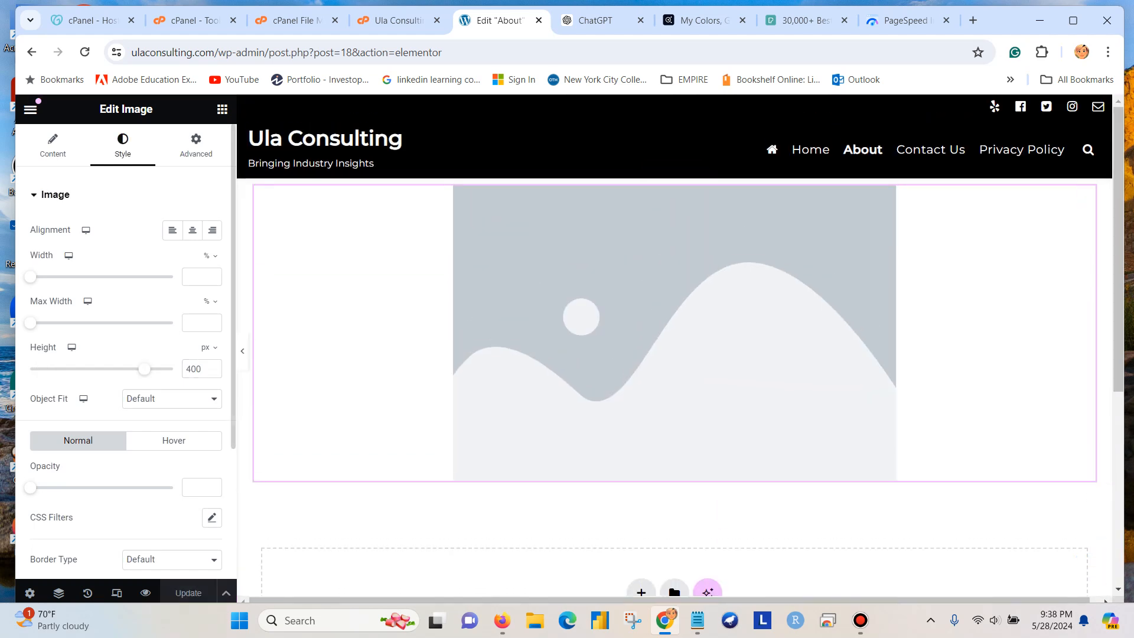
Set the image resolution to Large - 1024 x 1024 and update the page
click(52, 145)
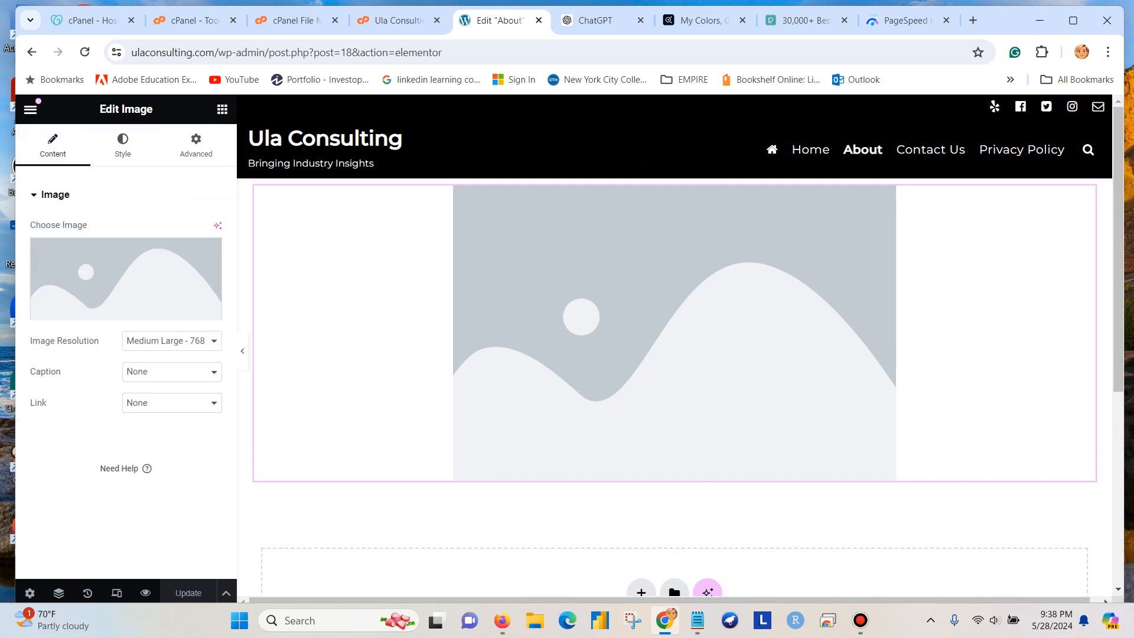
click(171, 340)
click(155, 391)
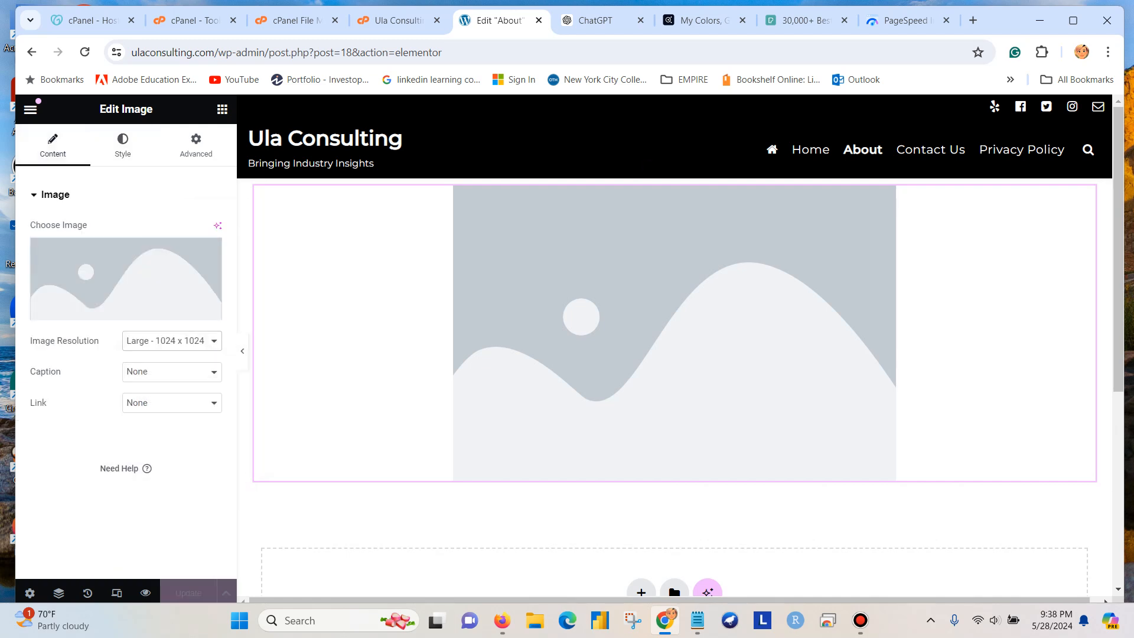
click(188, 592)
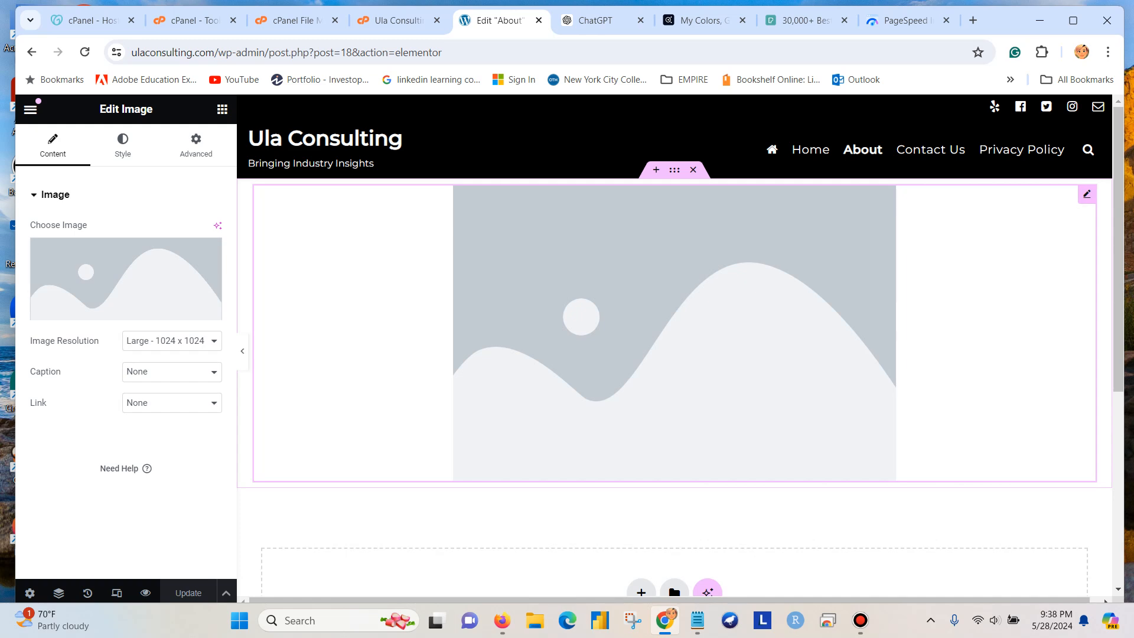
Delete the Image widget from the container
right_click(945, 201)
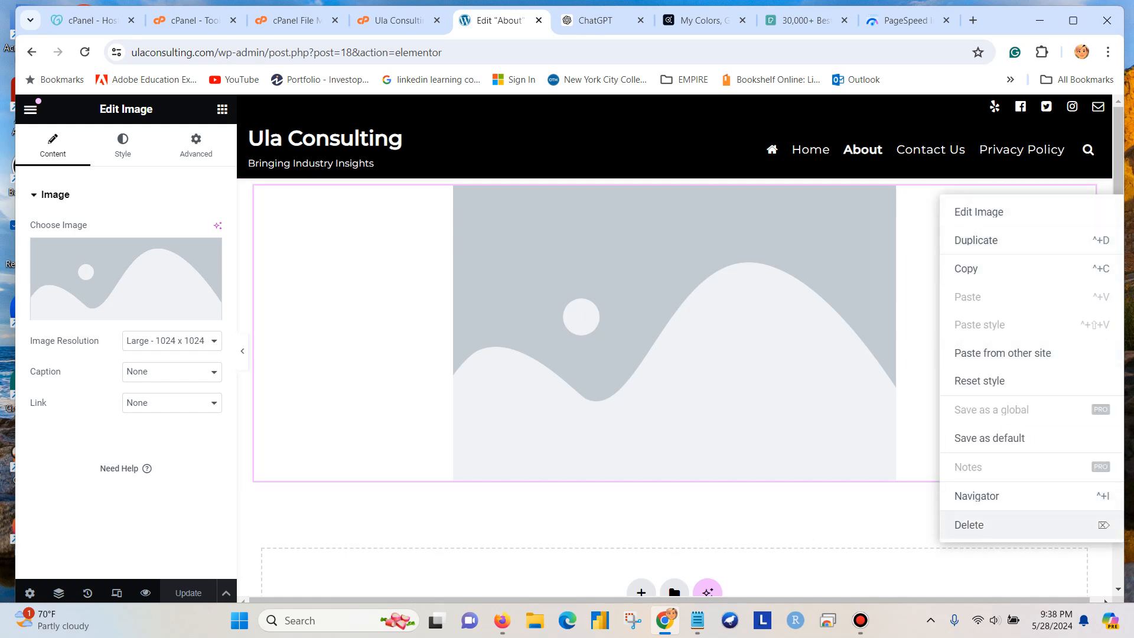
click(969, 524)
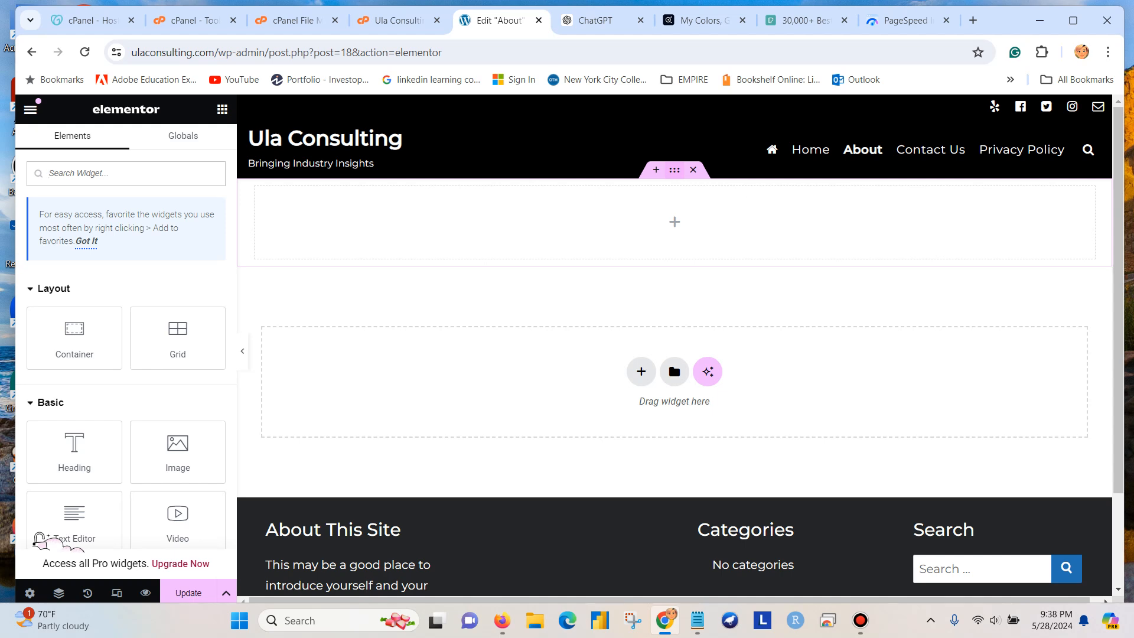
Set the empty container's normal background type to Classic
click(675, 170)
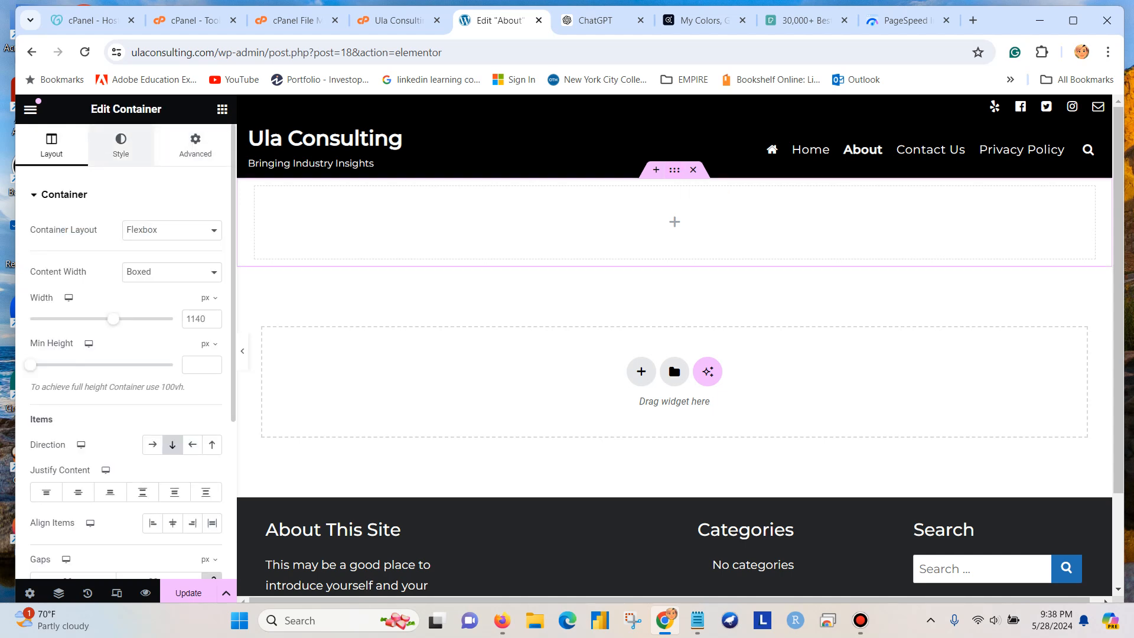
click(120, 145)
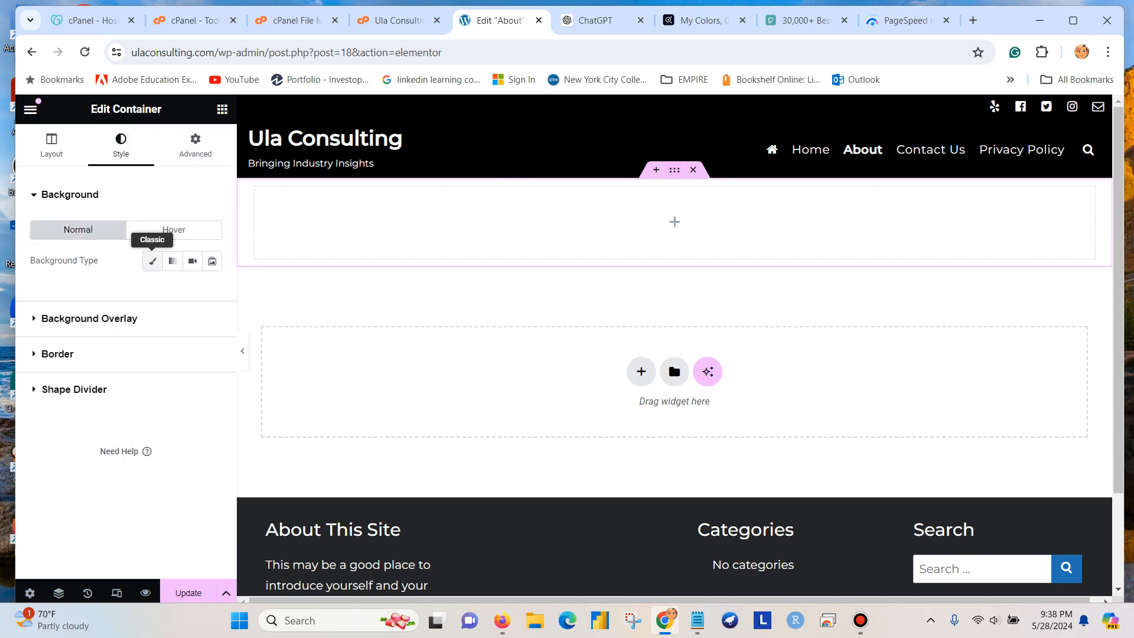
click(152, 260)
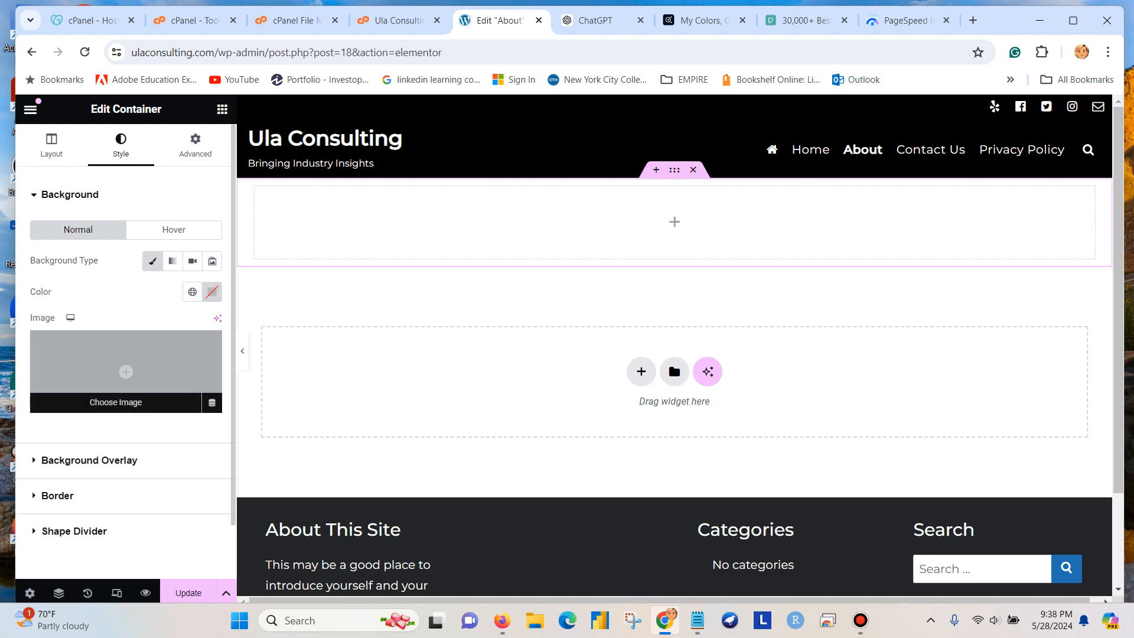
Start a file upload for the container's background image and browse to the Blogs folder inside internship
click(126, 372)
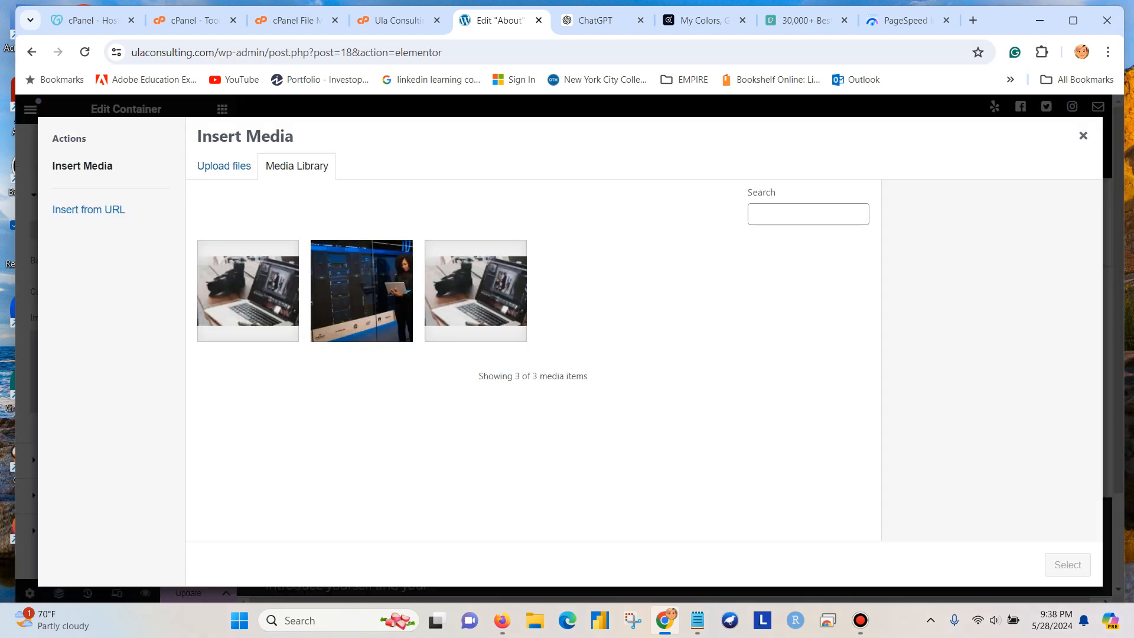
click(224, 165)
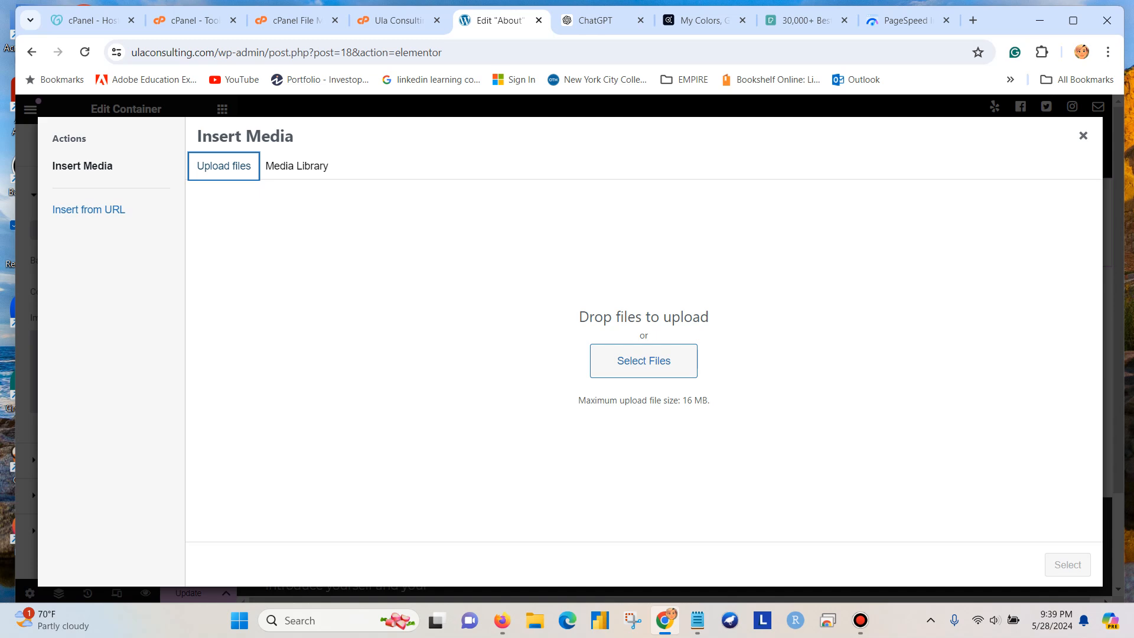
click(643, 360)
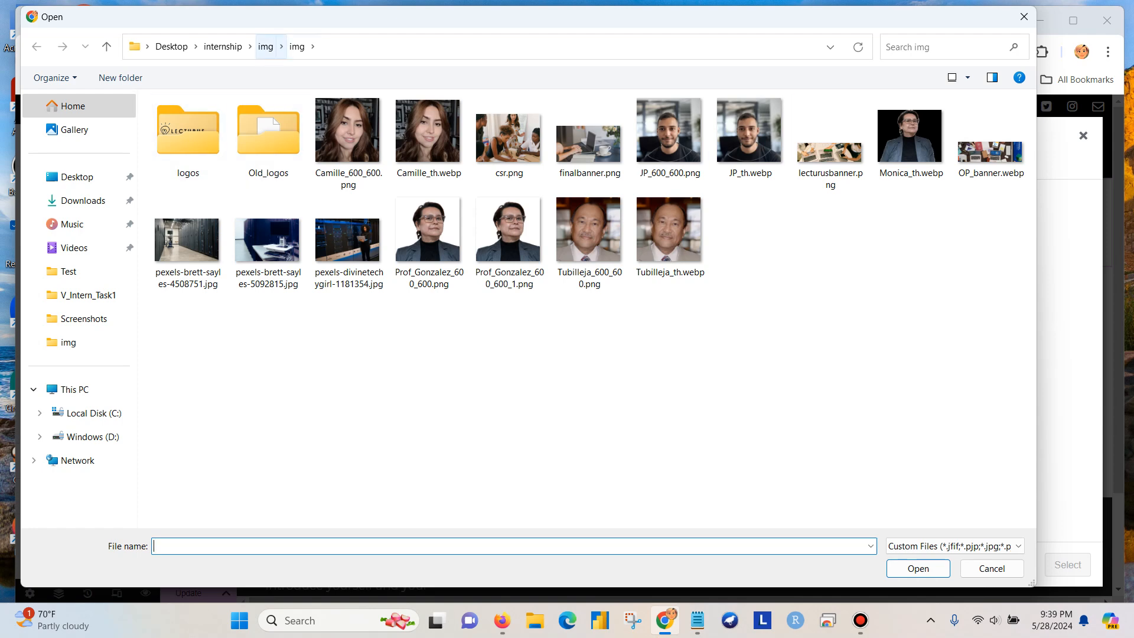
click(265, 46)
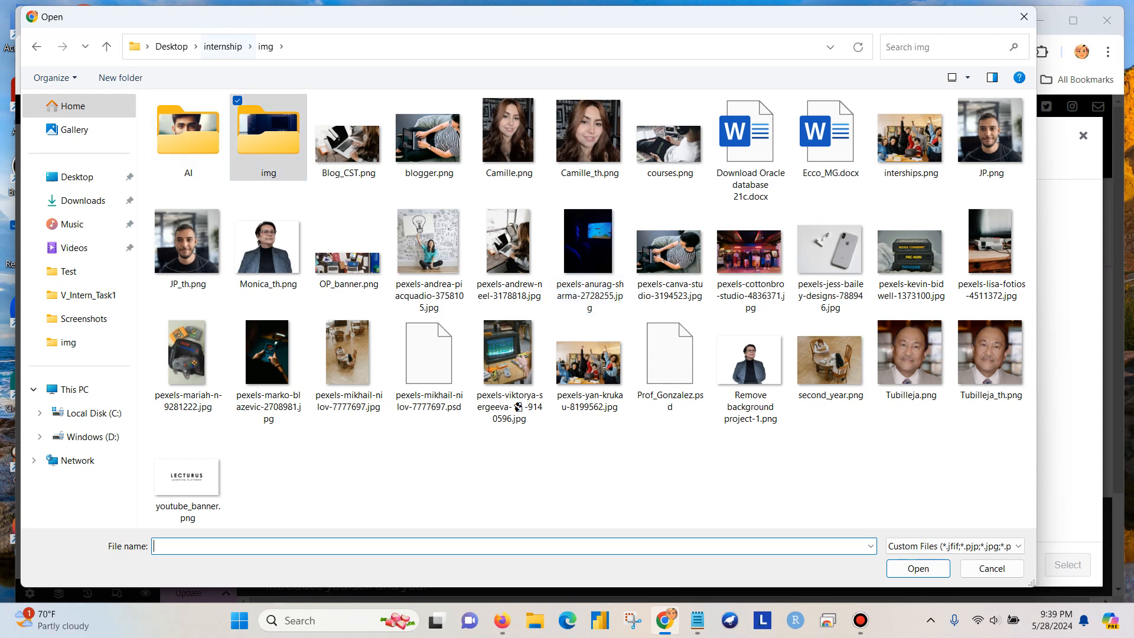
click(223, 46)
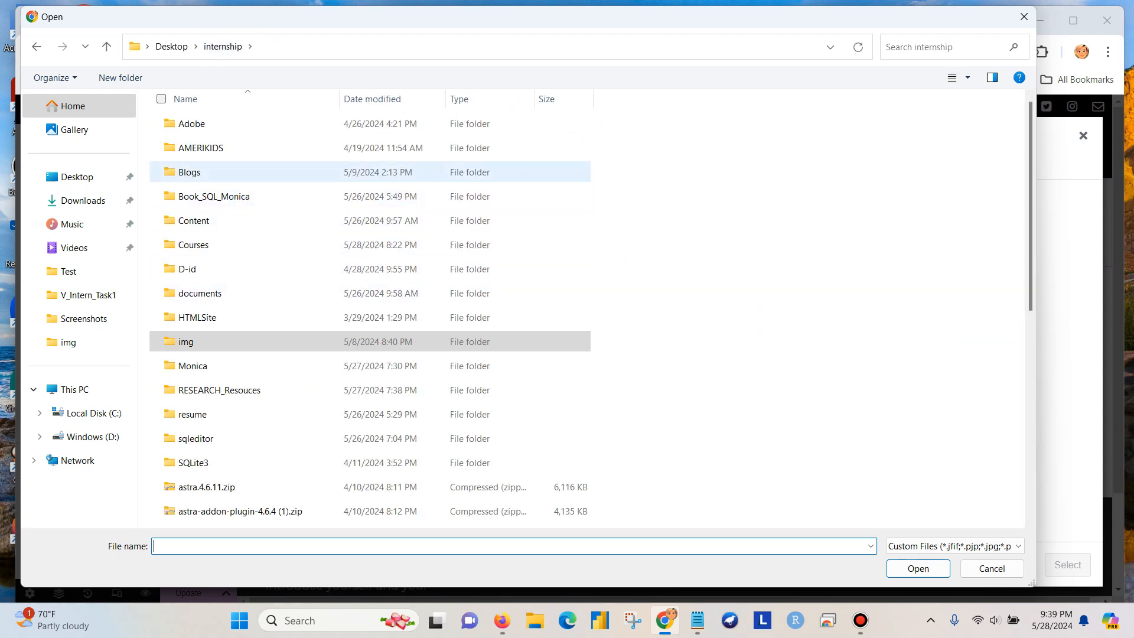
double_click(189, 172)
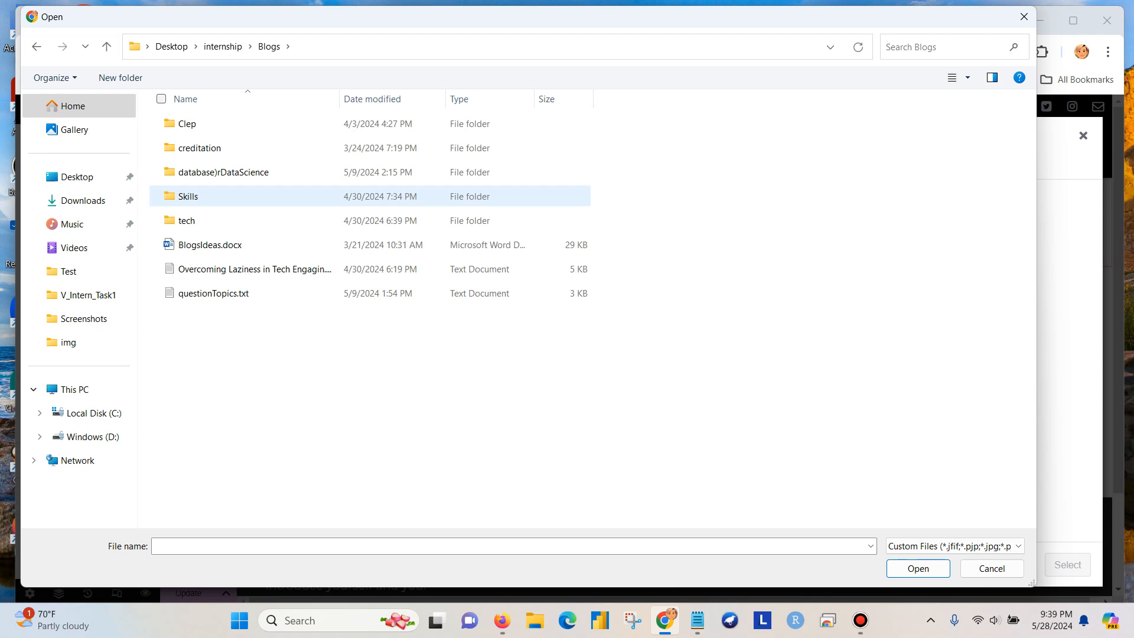
Upload blogger.webp from the database)rDataScience folder under Blogs and use it as the container's background image
double_click(187, 220)
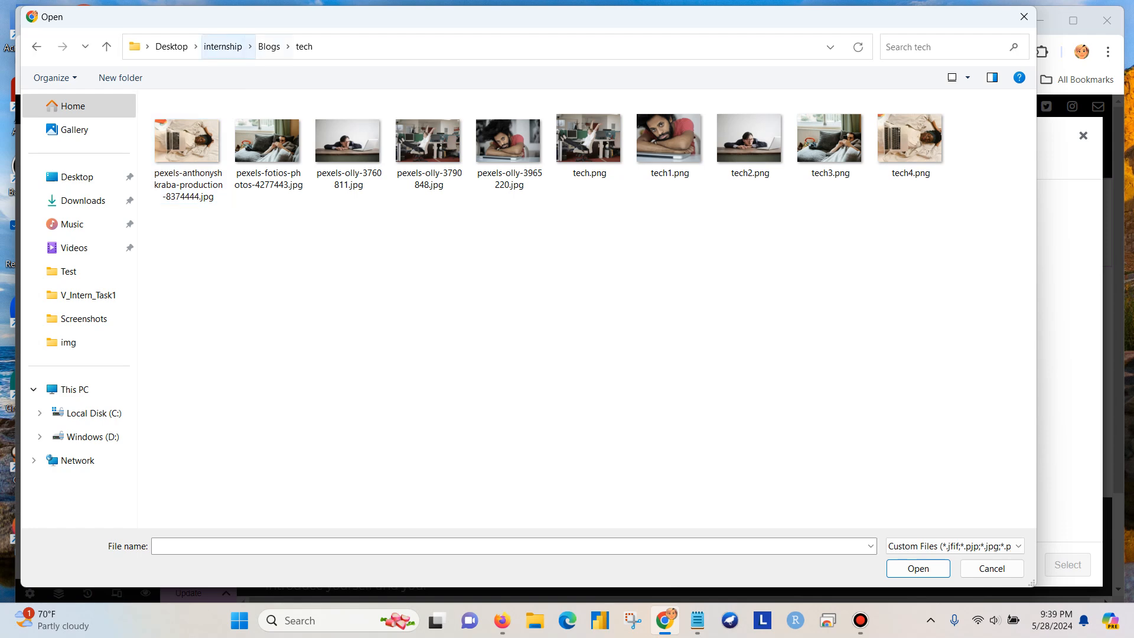
click(269, 46)
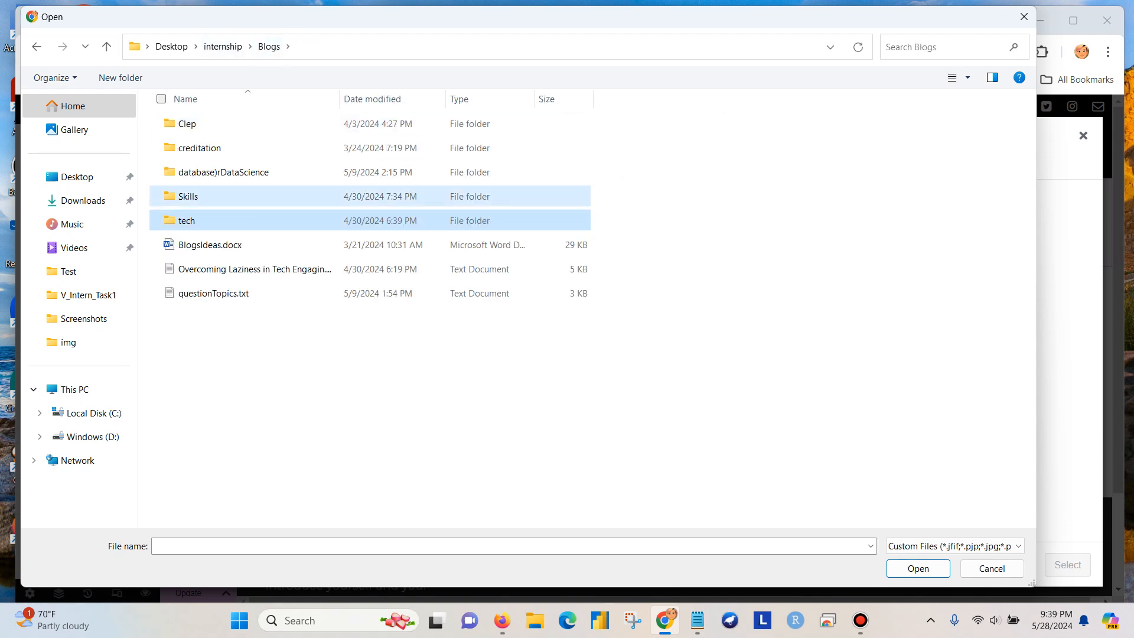
double_click(188, 196)
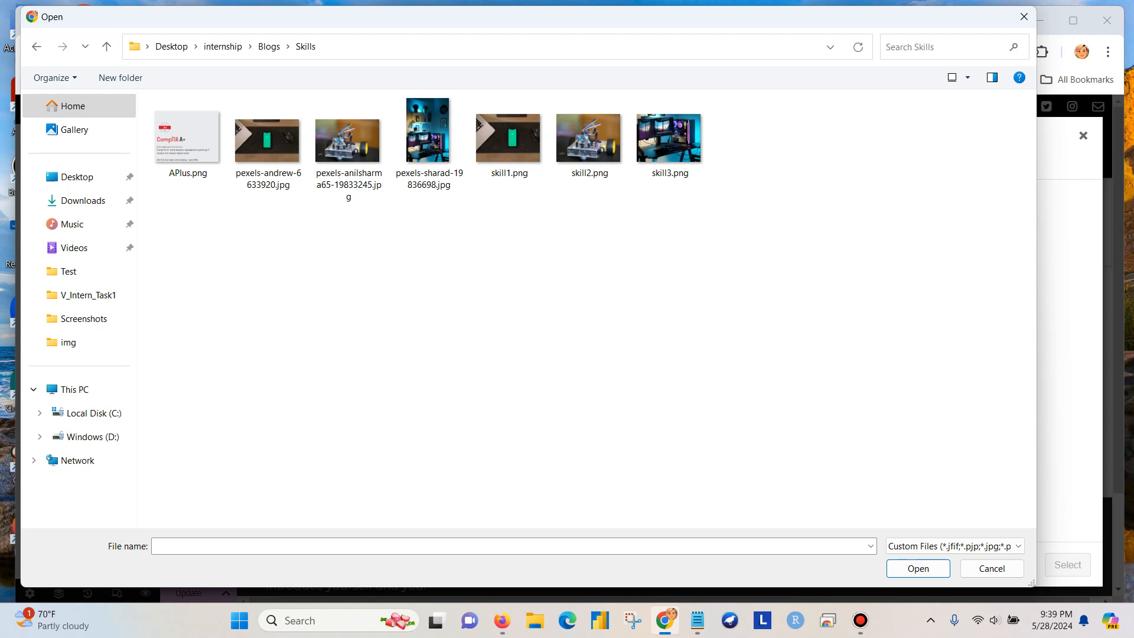
click(269, 46)
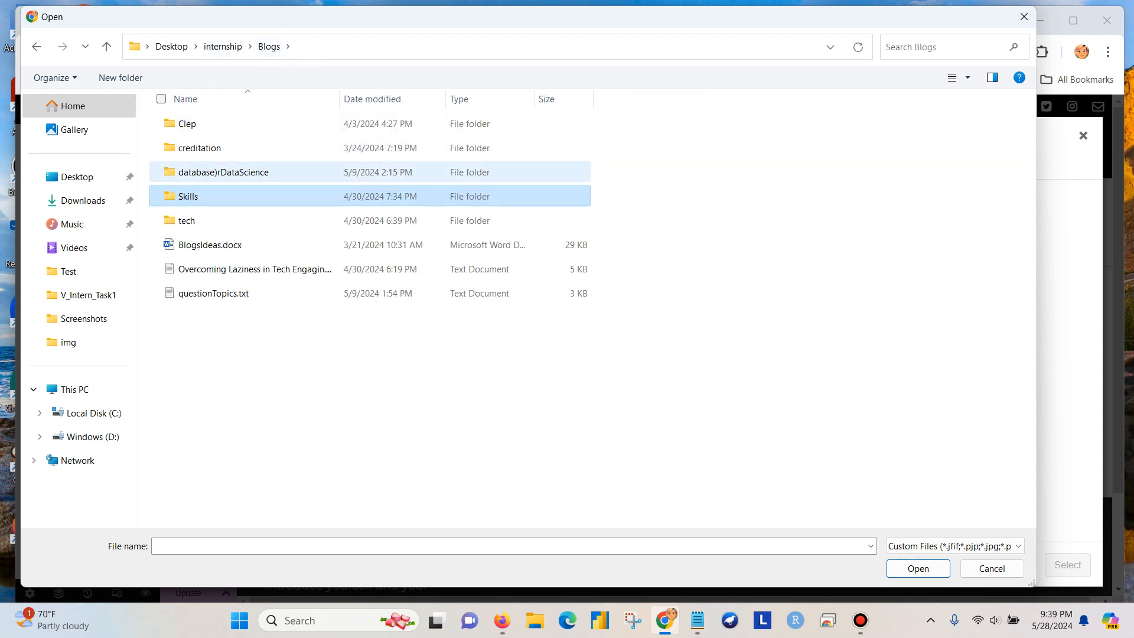
double_click(223, 172)
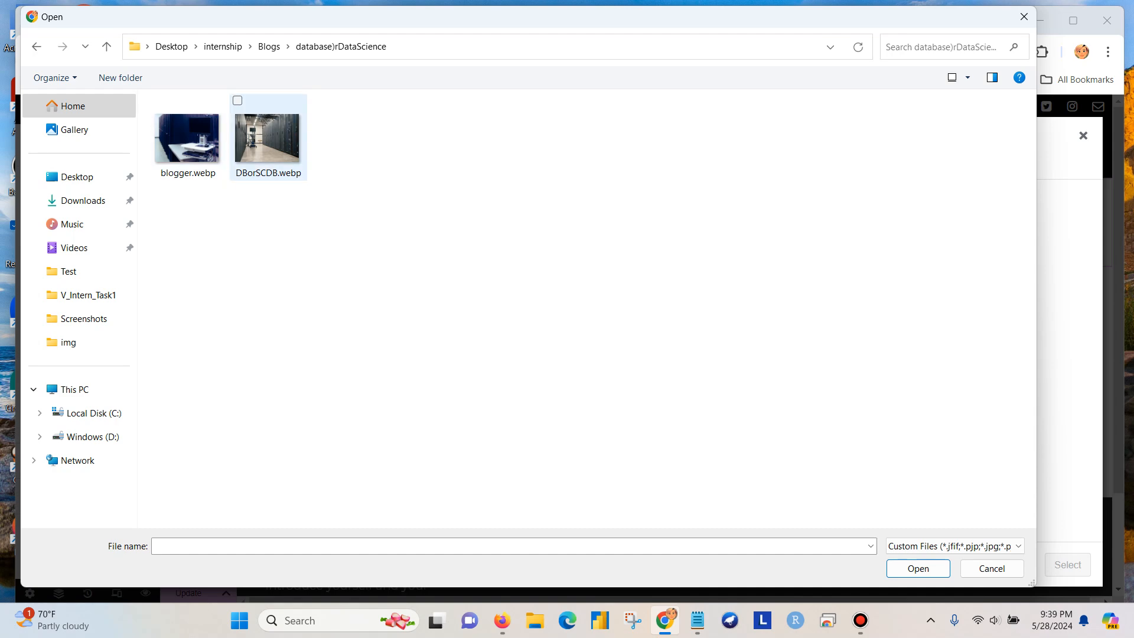
click(188, 139)
click(918, 569)
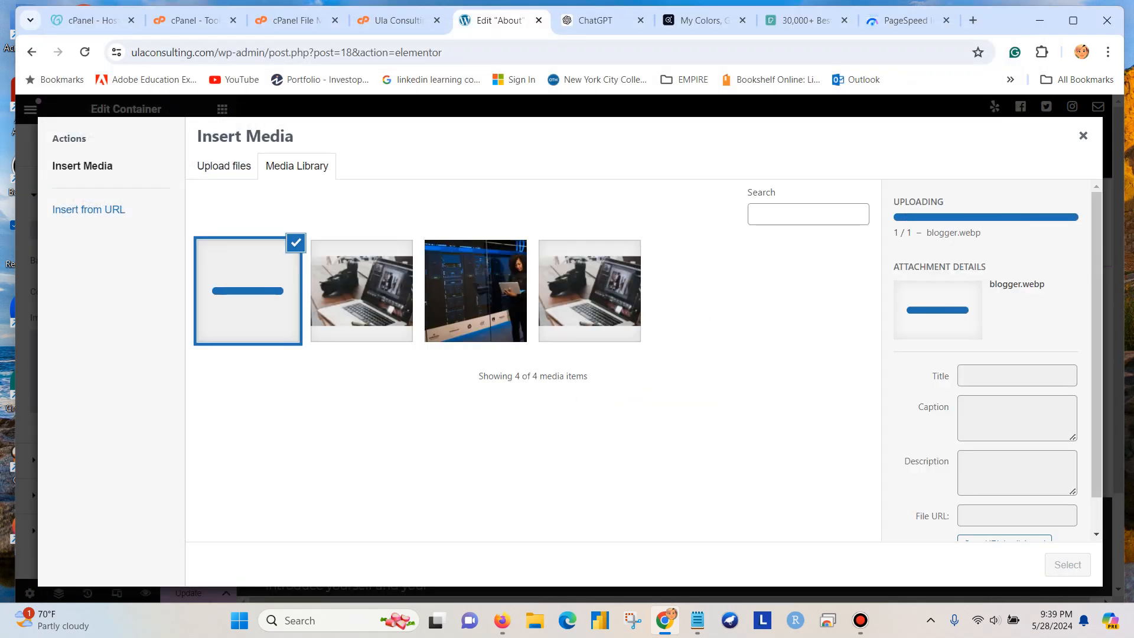
click(1068, 564)
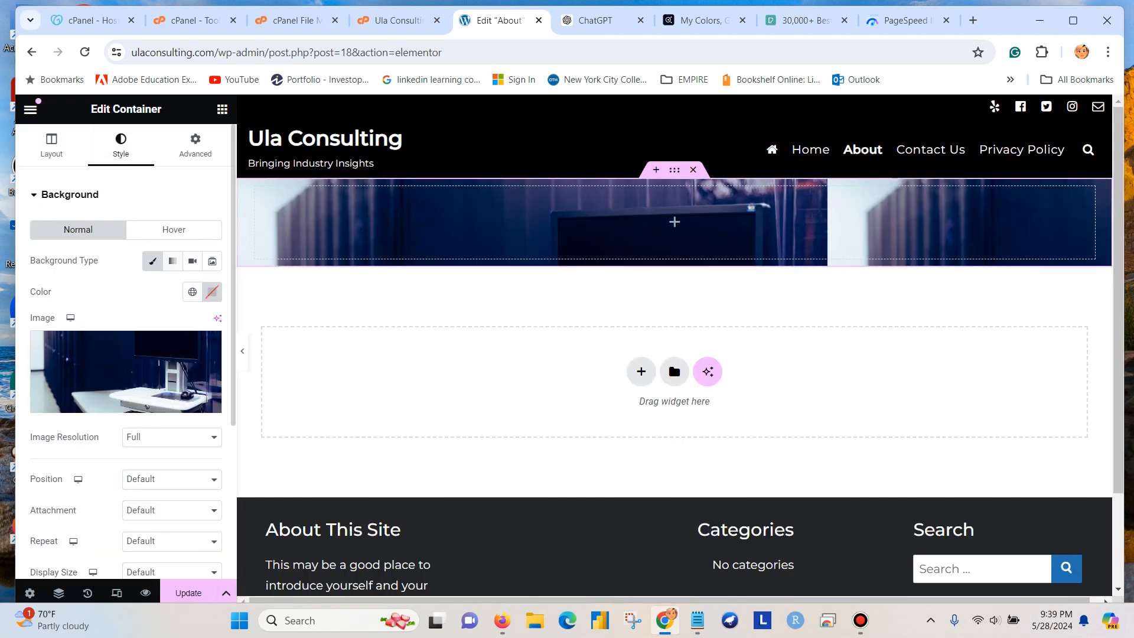
Set the banner container's minimum height to 400 px and update the page
click(51, 145)
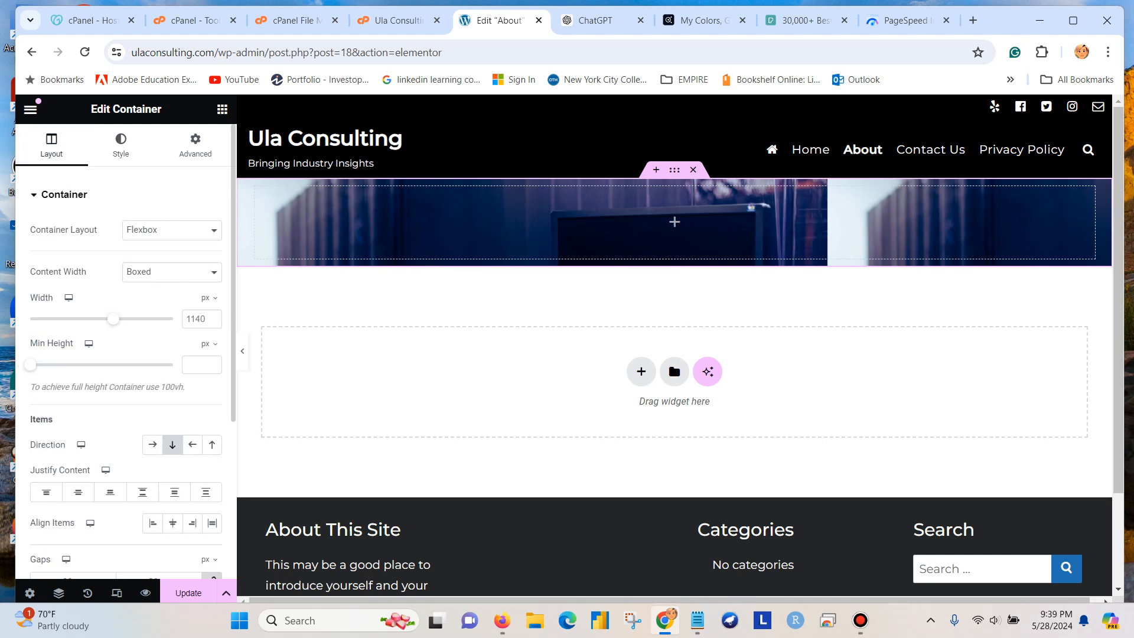
click(197, 365)
text(400)
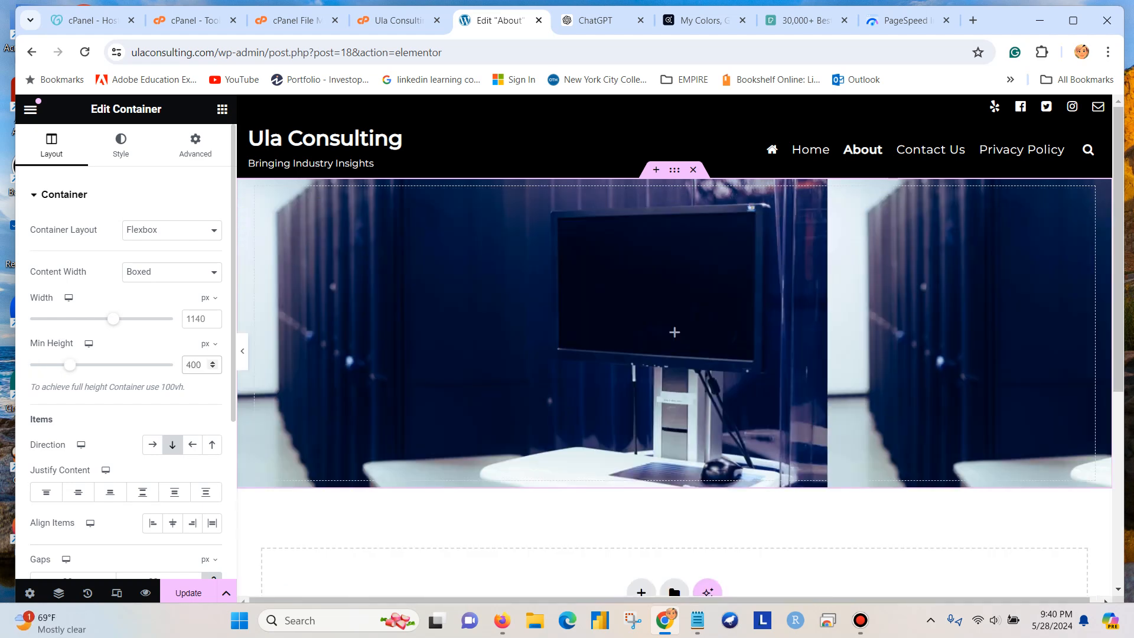
click(188, 593)
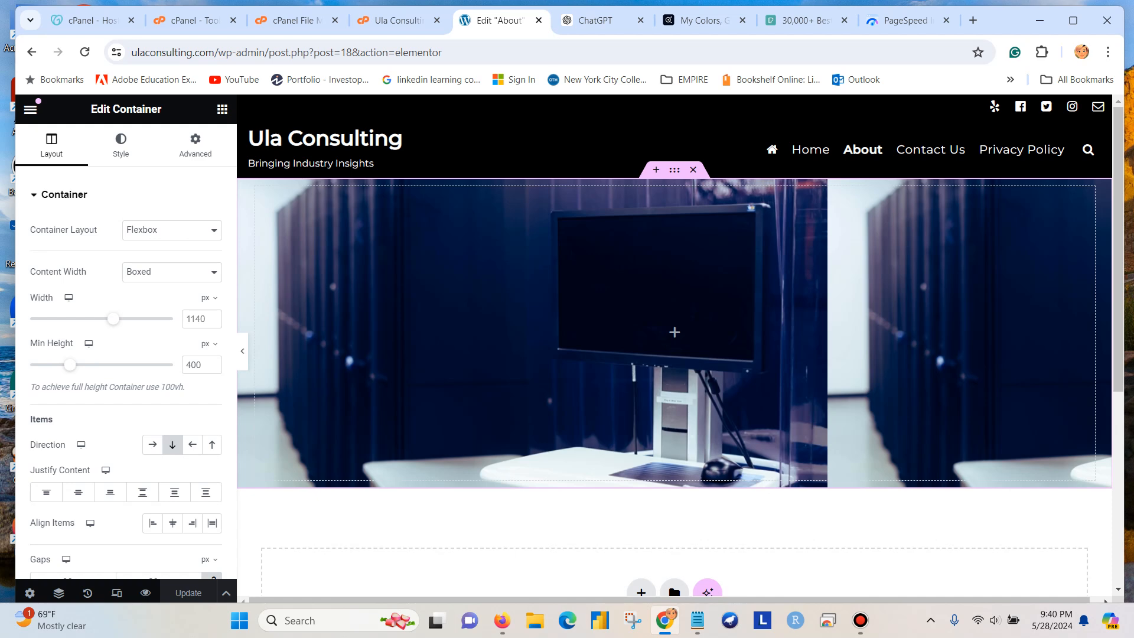
scroll(673, 349, down, 3)
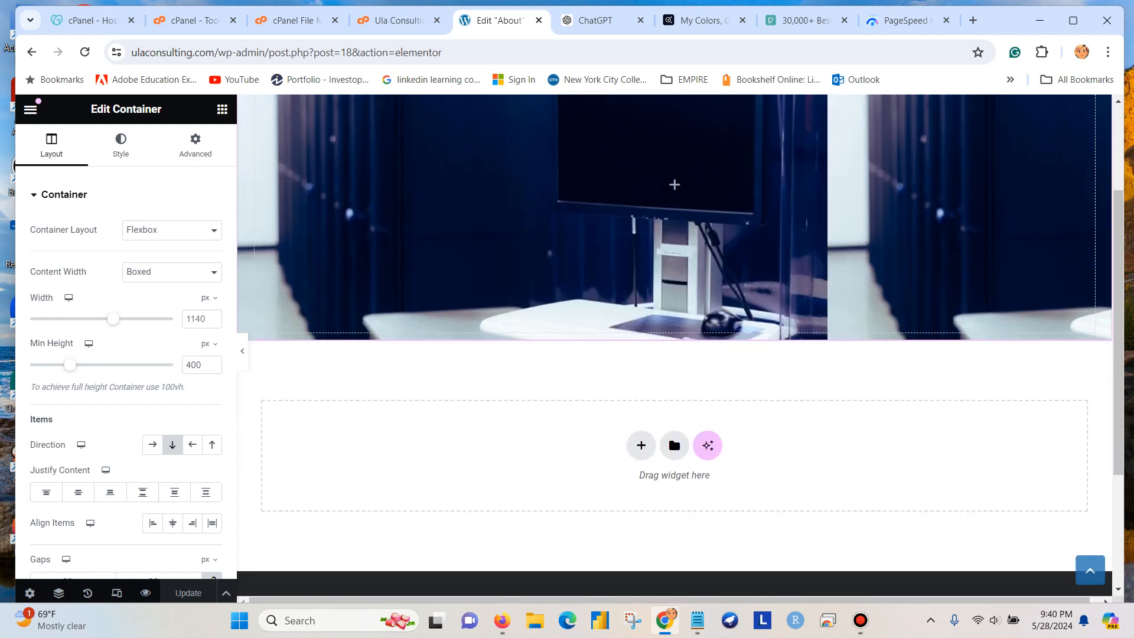
scroll(673, 348, up, 3)
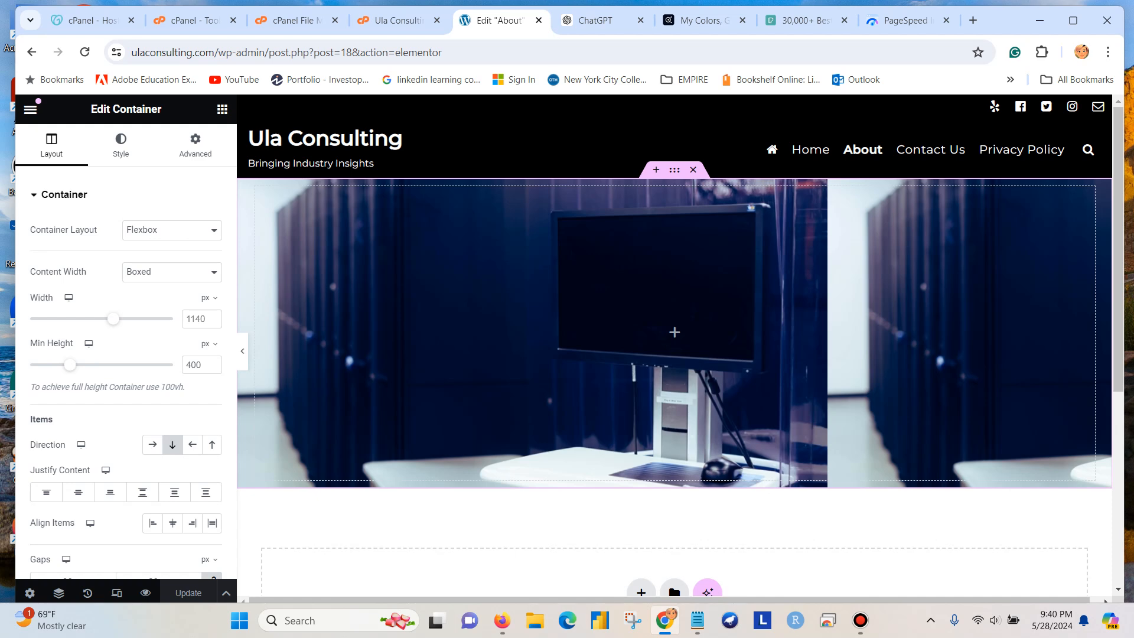
Start a new file upload for the container's background image and browse the creditation and Clep folders inside Blogs
click(121, 145)
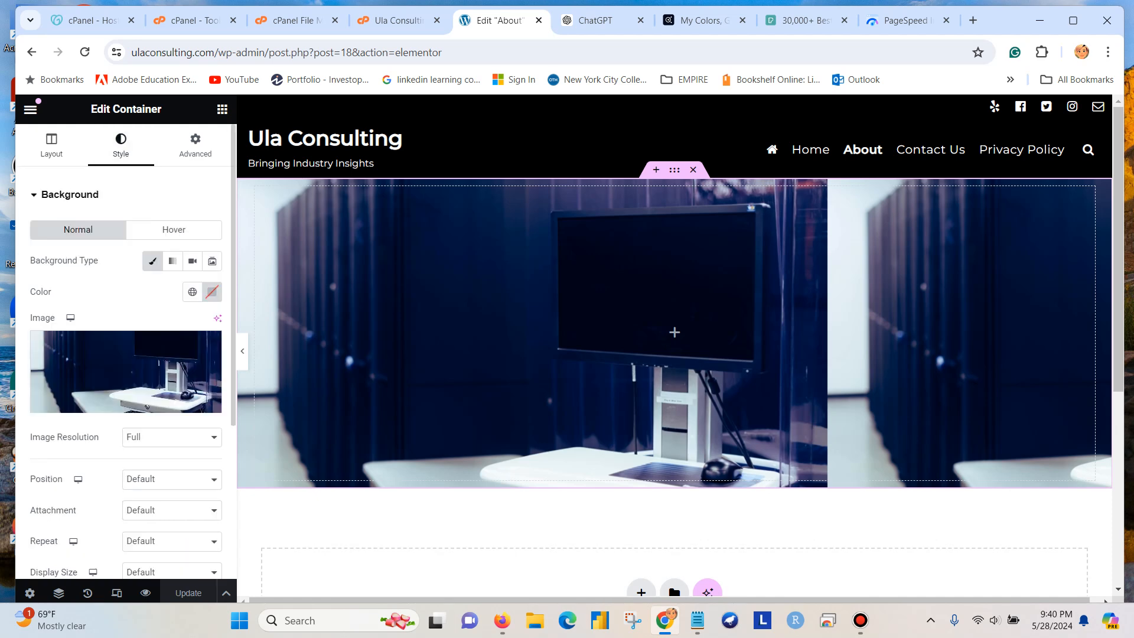
click(116, 401)
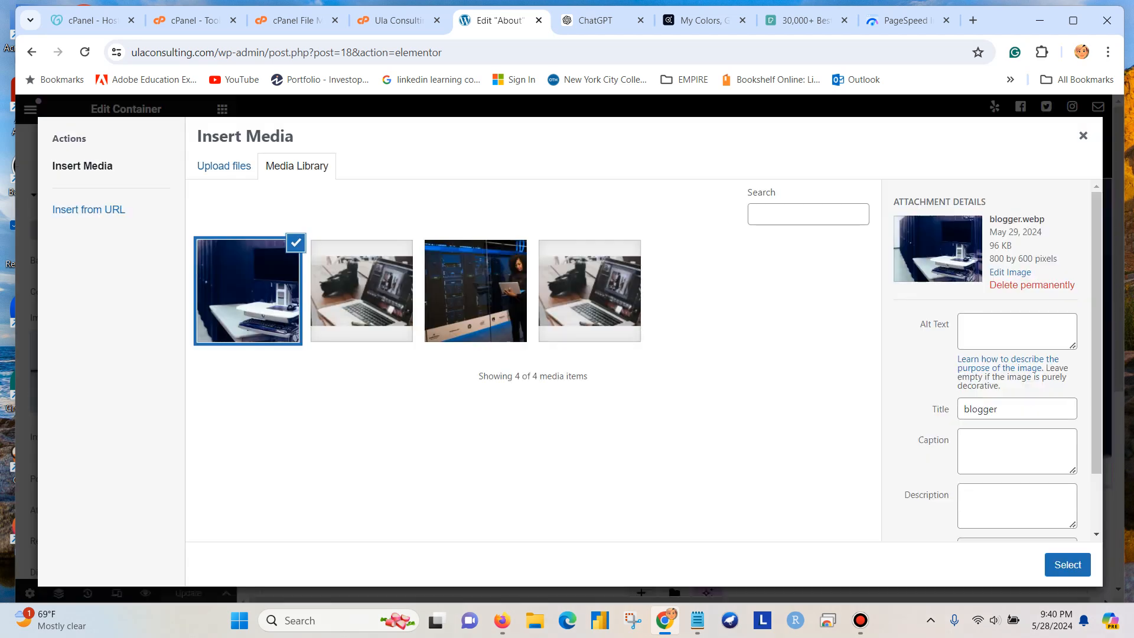
click(224, 166)
click(644, 360)
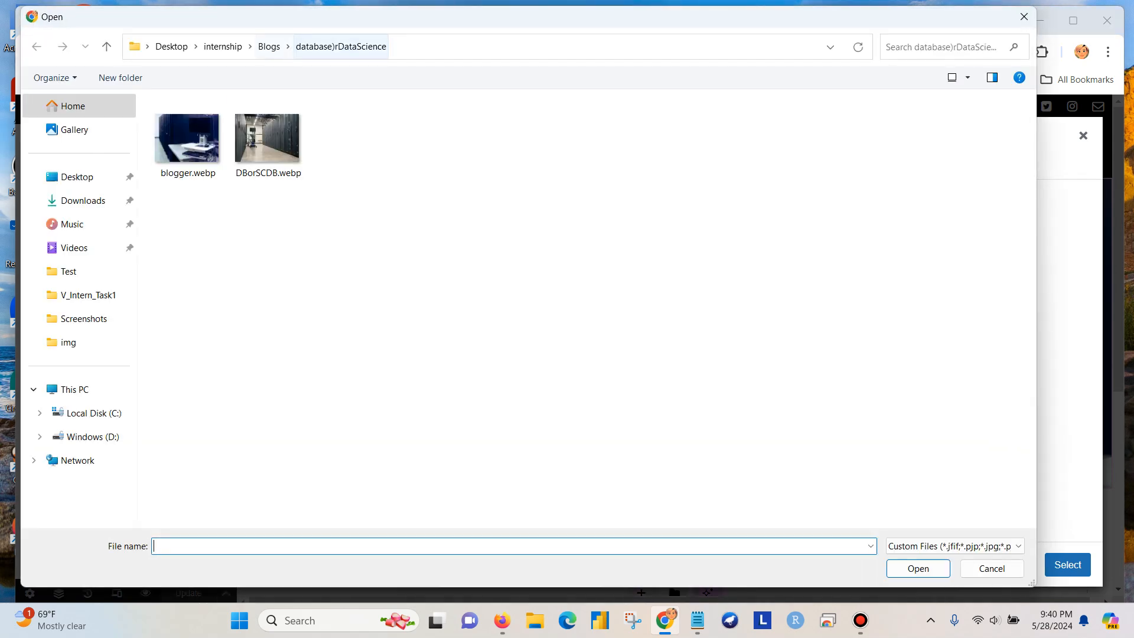
click(269, 47)
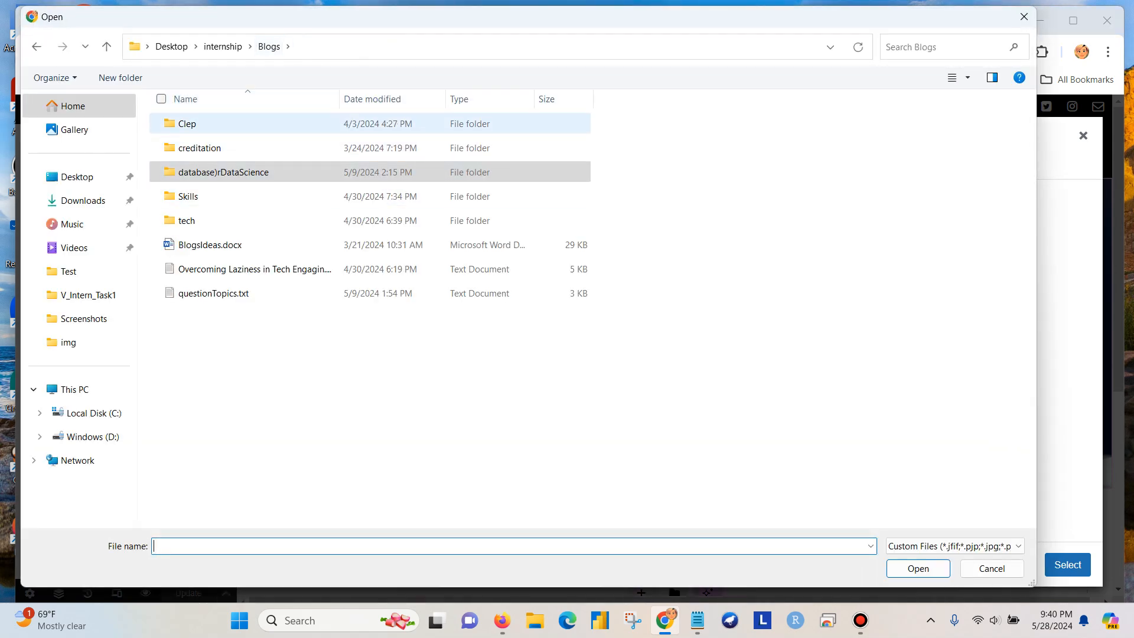
double_click(227, 148)
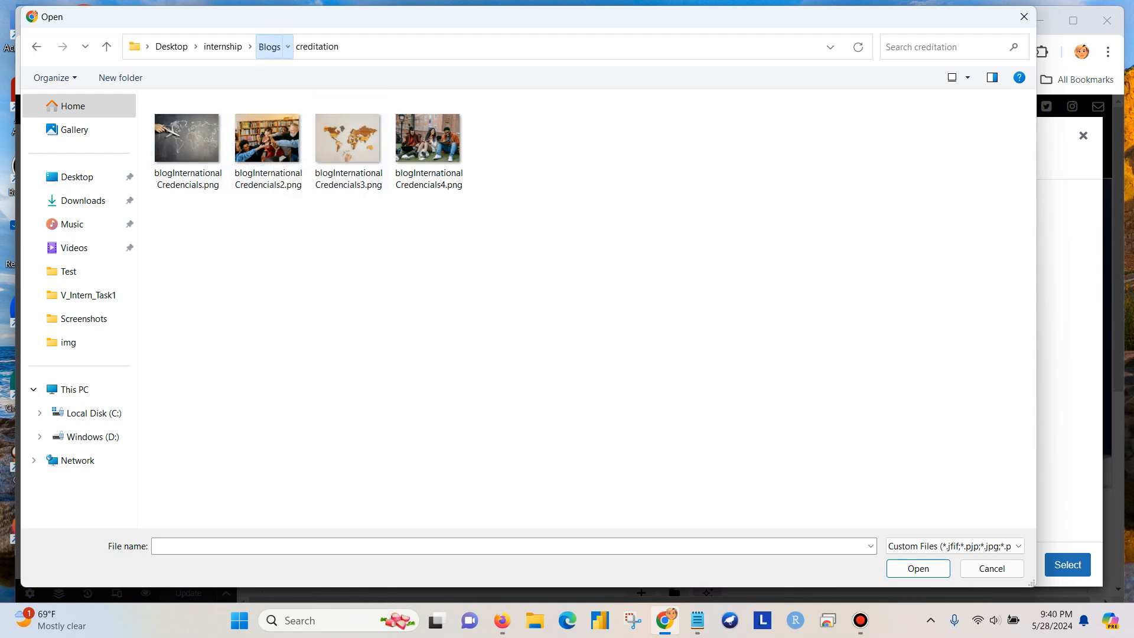
click(269, 46)
double_click(187, 123)
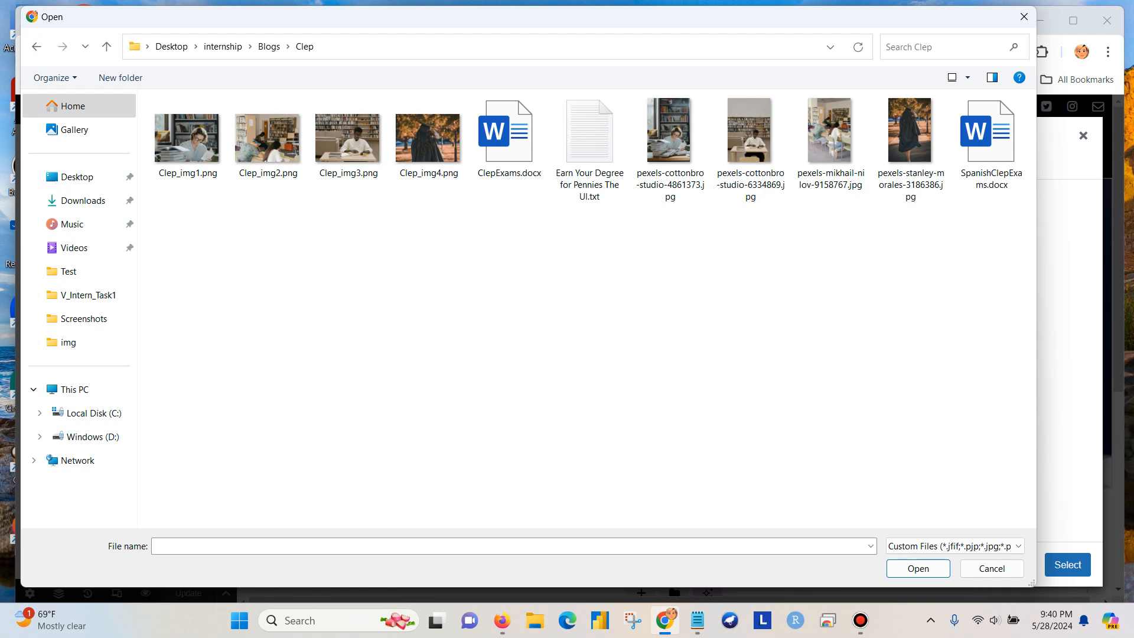
Upload Blog_CST.png from the img folder under internship and use it as the container's background image
click(223, 46)
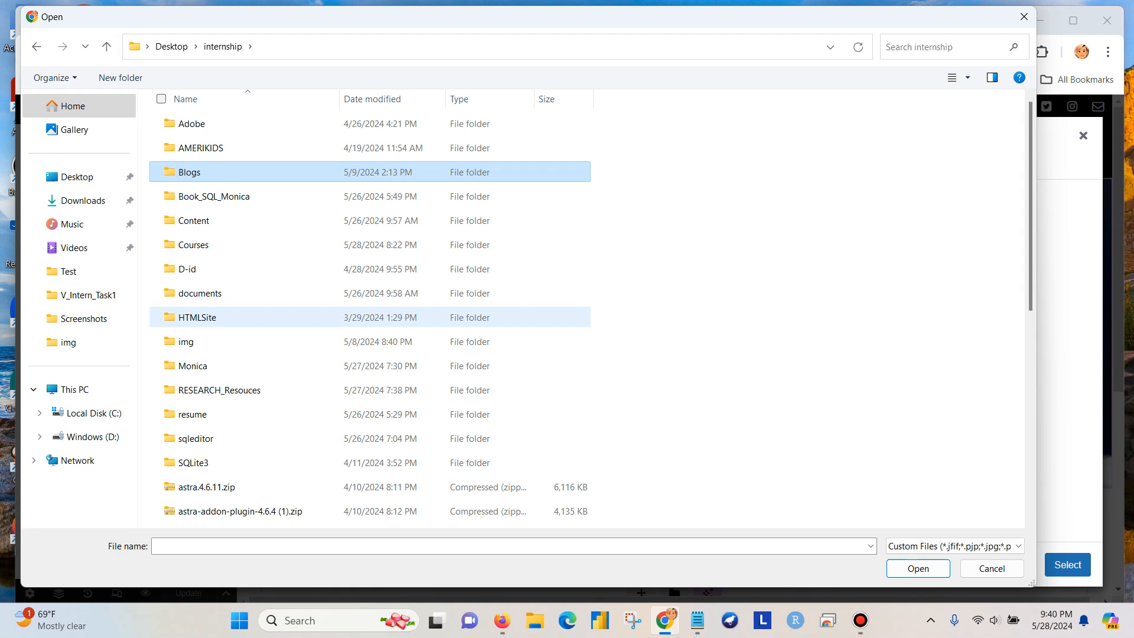
double_click(185, 341)
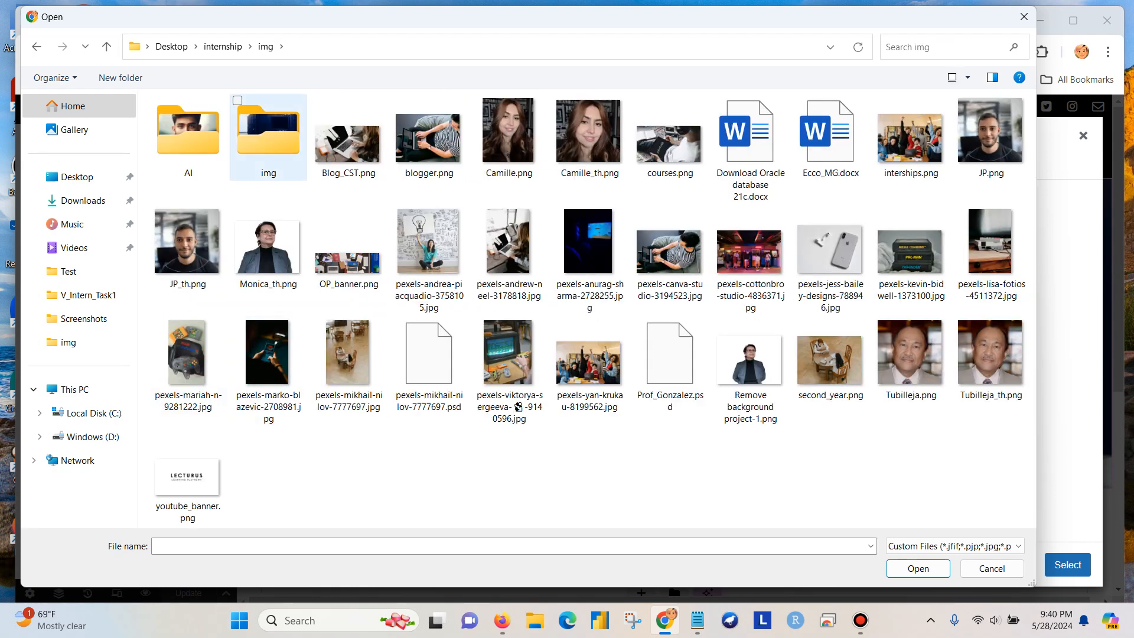
click(342, 118)
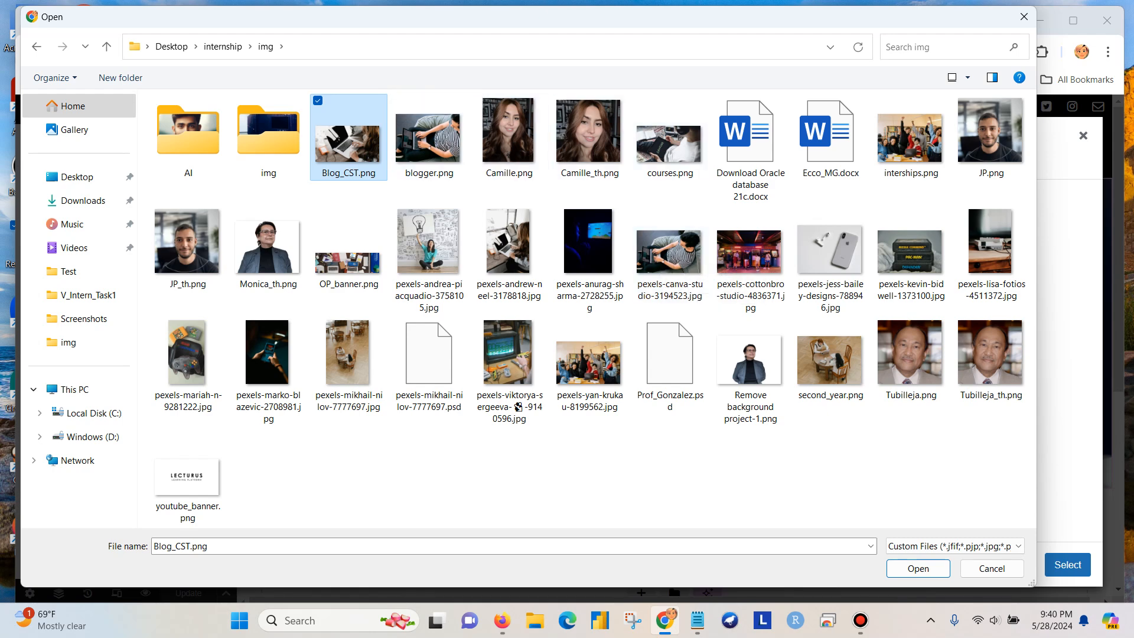
click(918, 568)
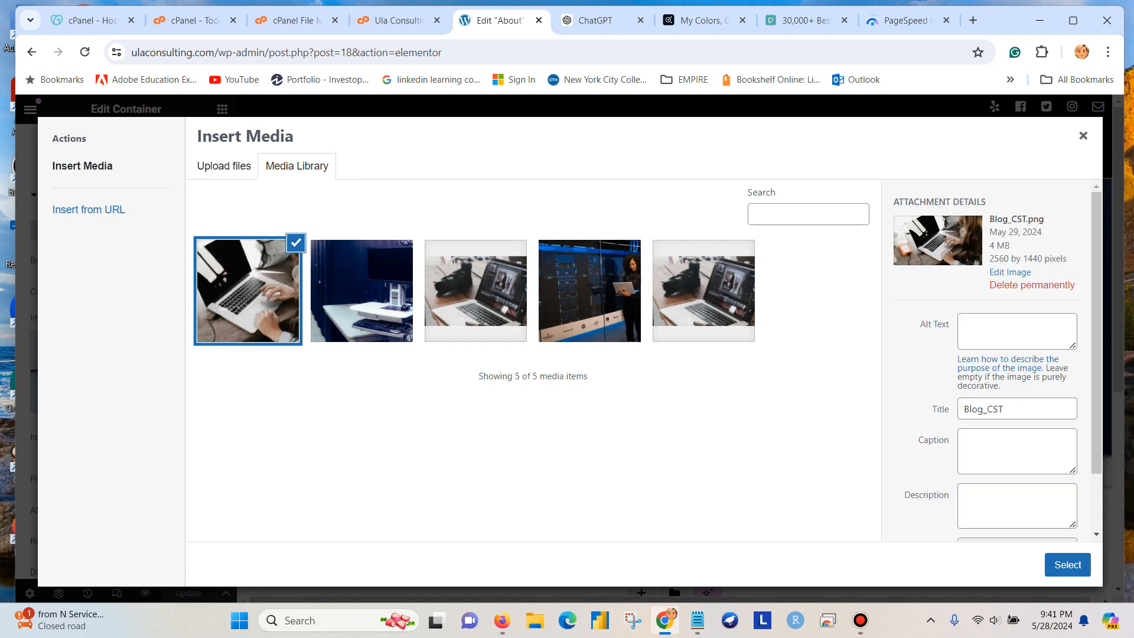
click(1067, 565)
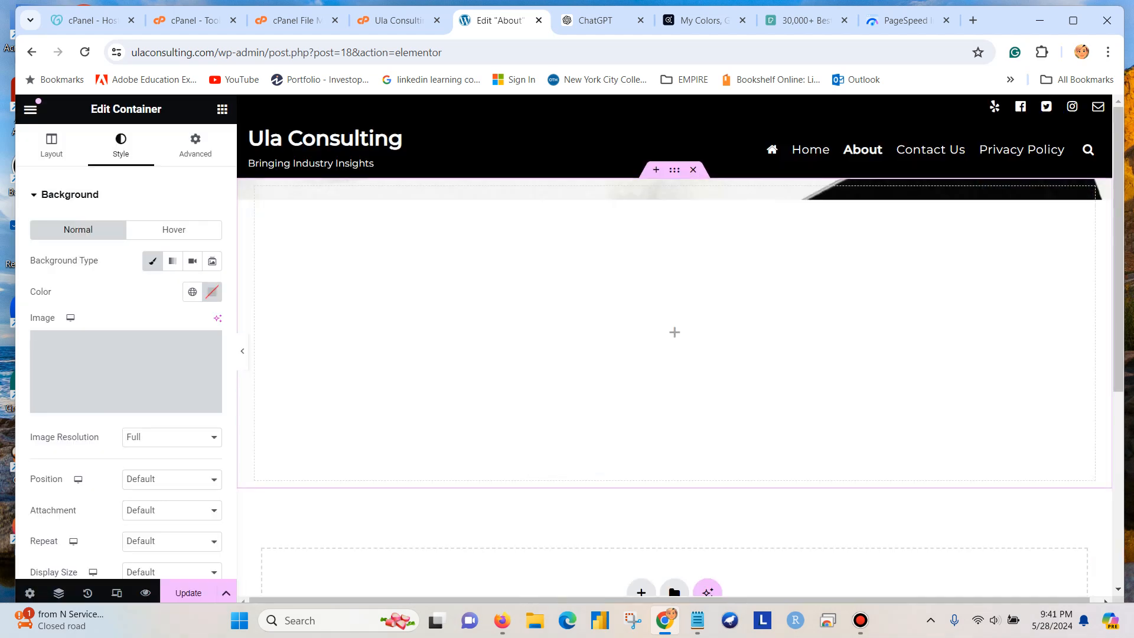
scroll(674, 346, down, 1)
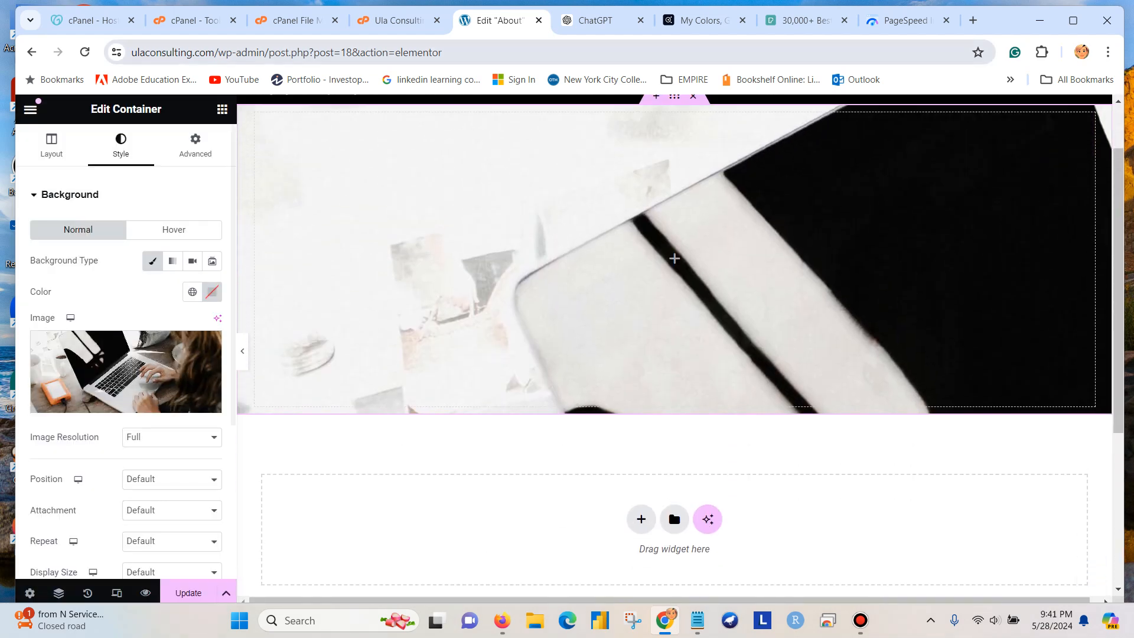
Try the Medium Large and Medium resolutions for the container's background image, and settle on Large - 1024 x 1024
click(674, 258)
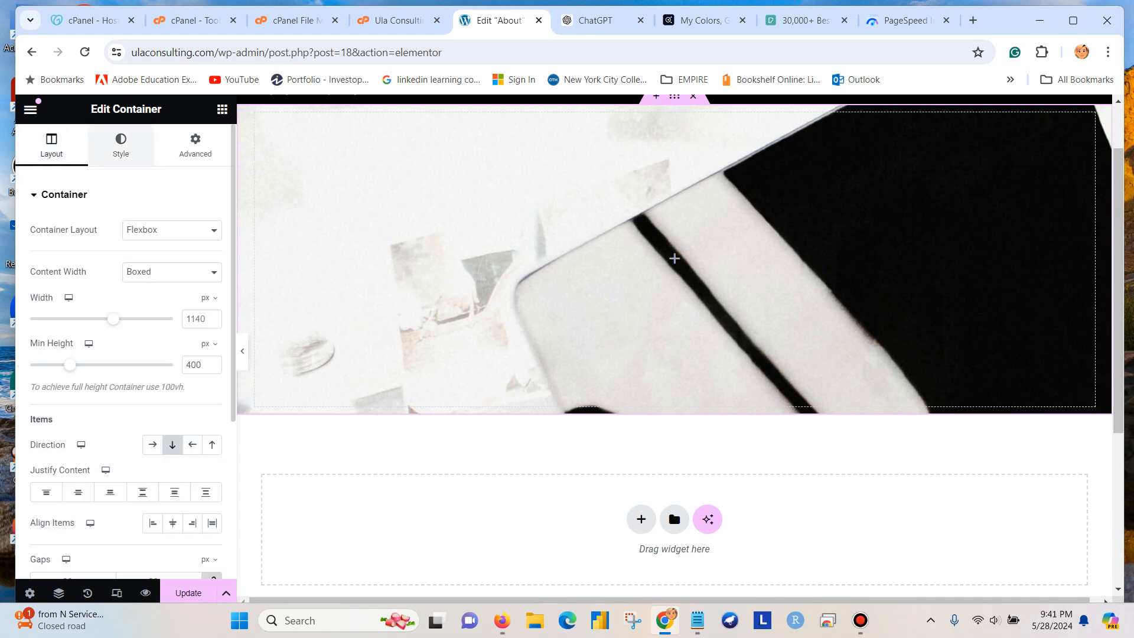
click(121, 145)
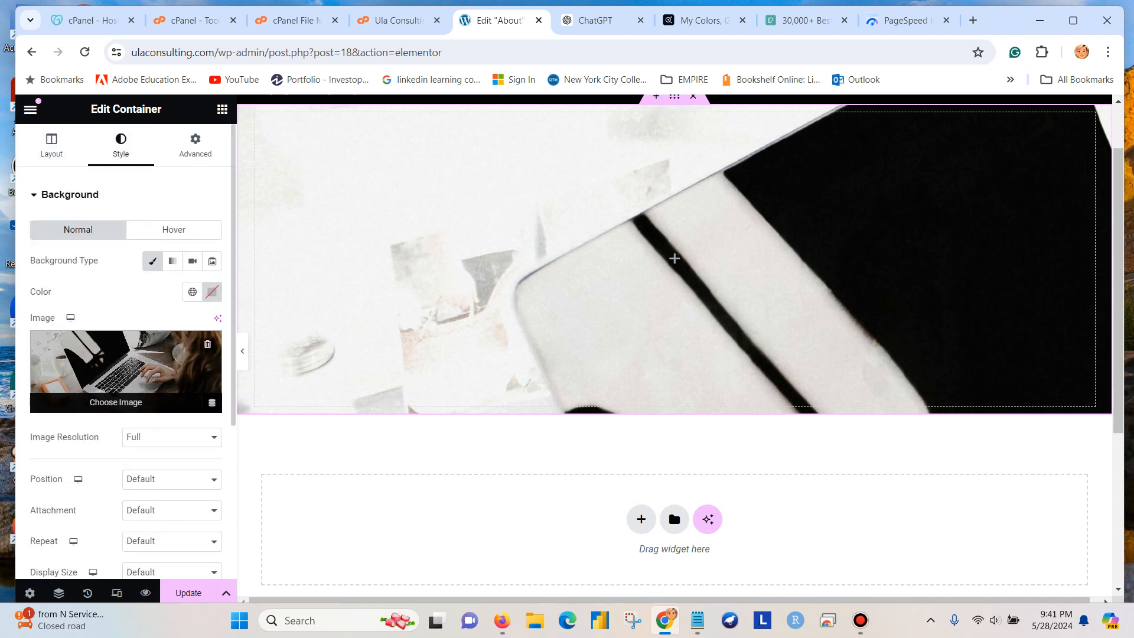
click(172, 437)
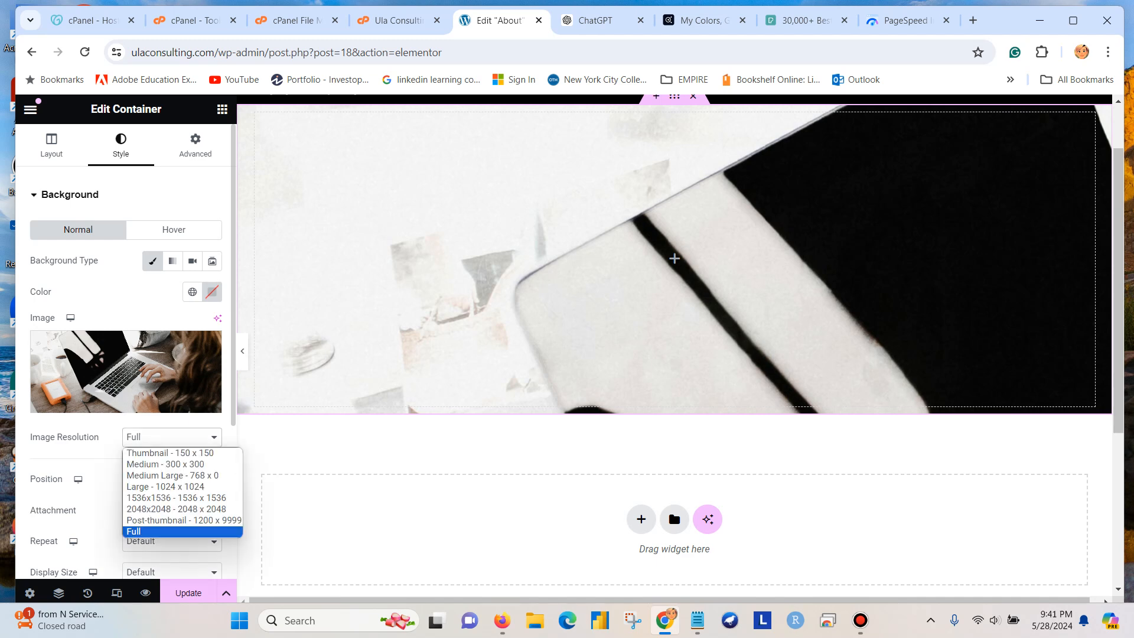
click(172, 475)
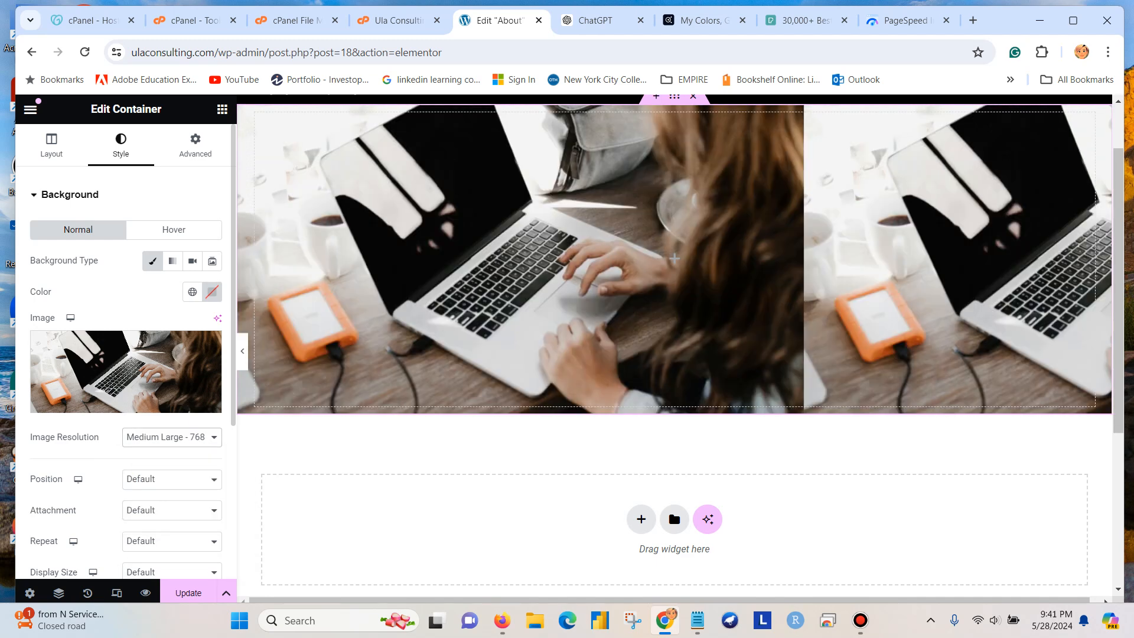
click(171, 437)
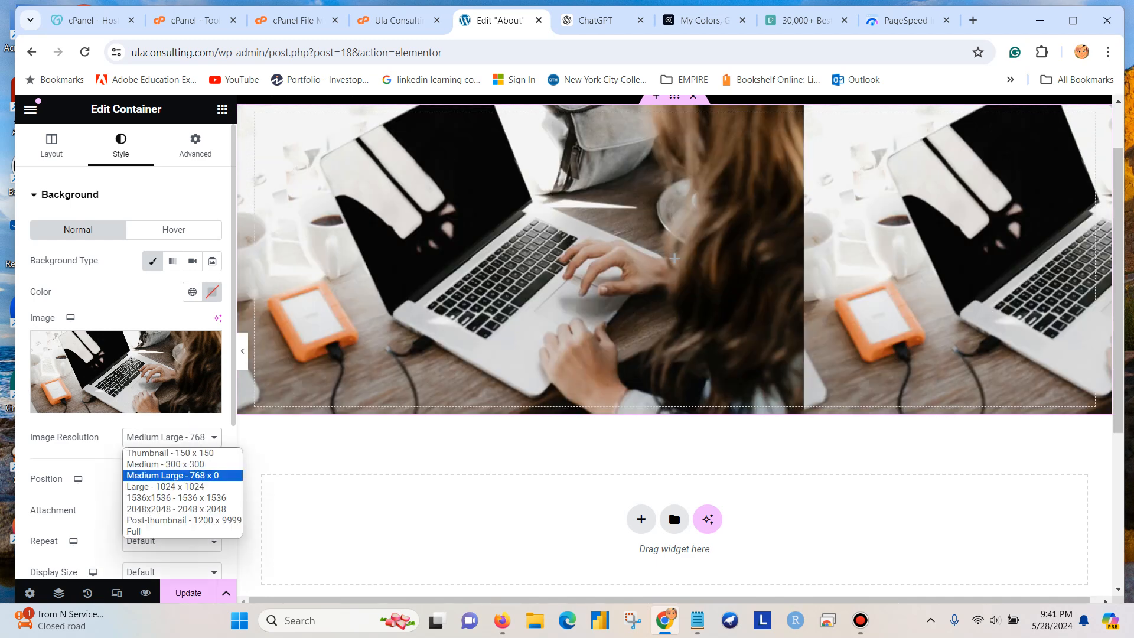
click(166, 463)
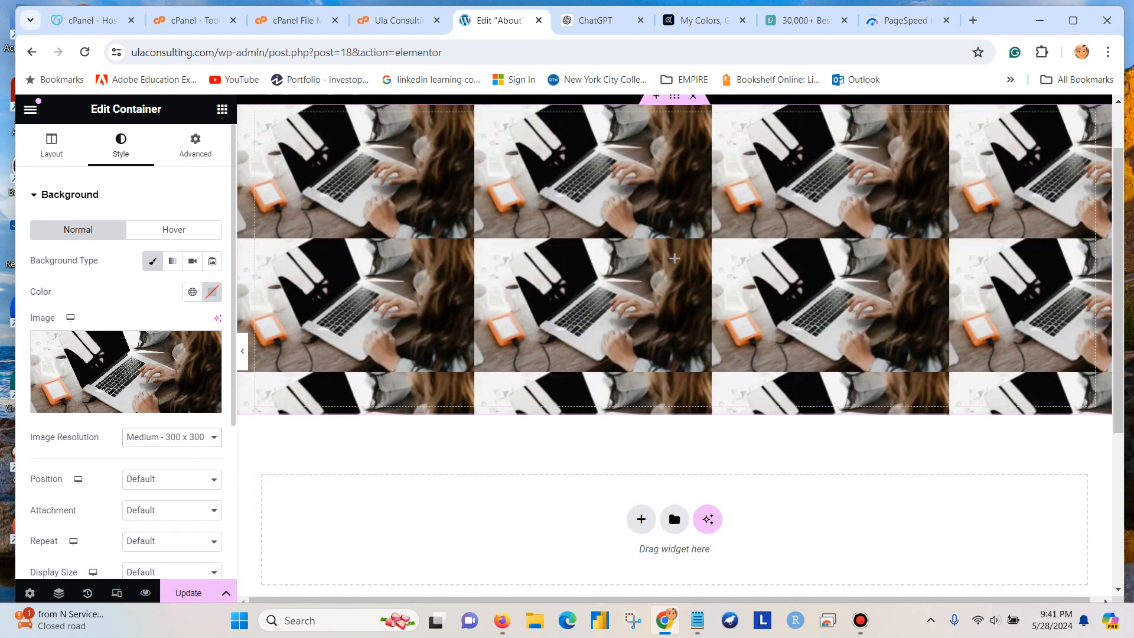
click(171, 437)
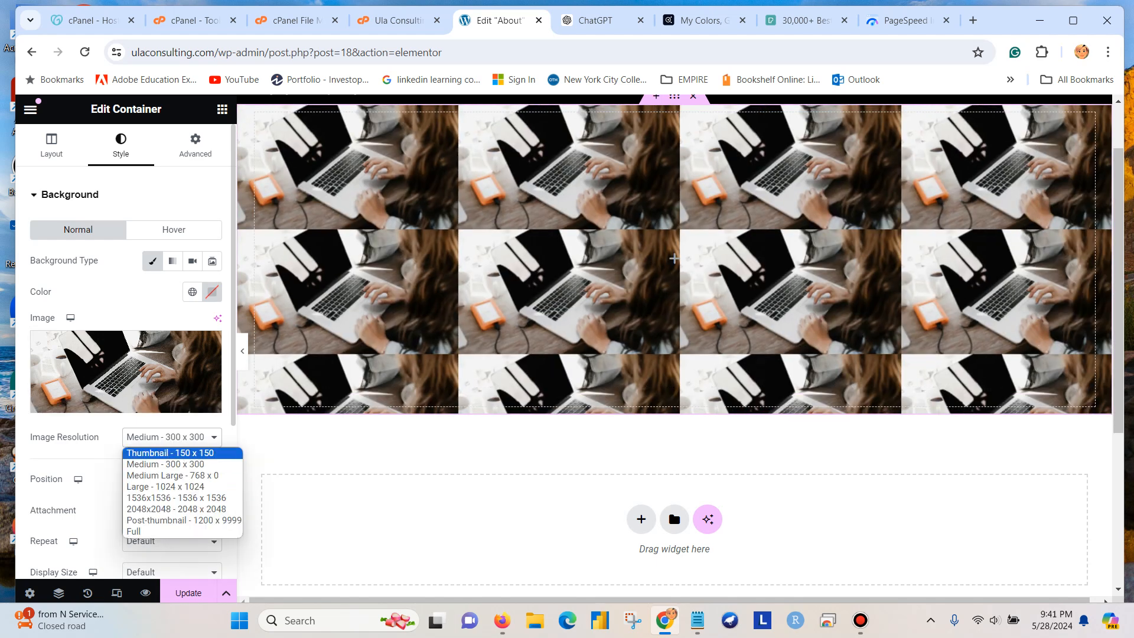
click(165, 485)
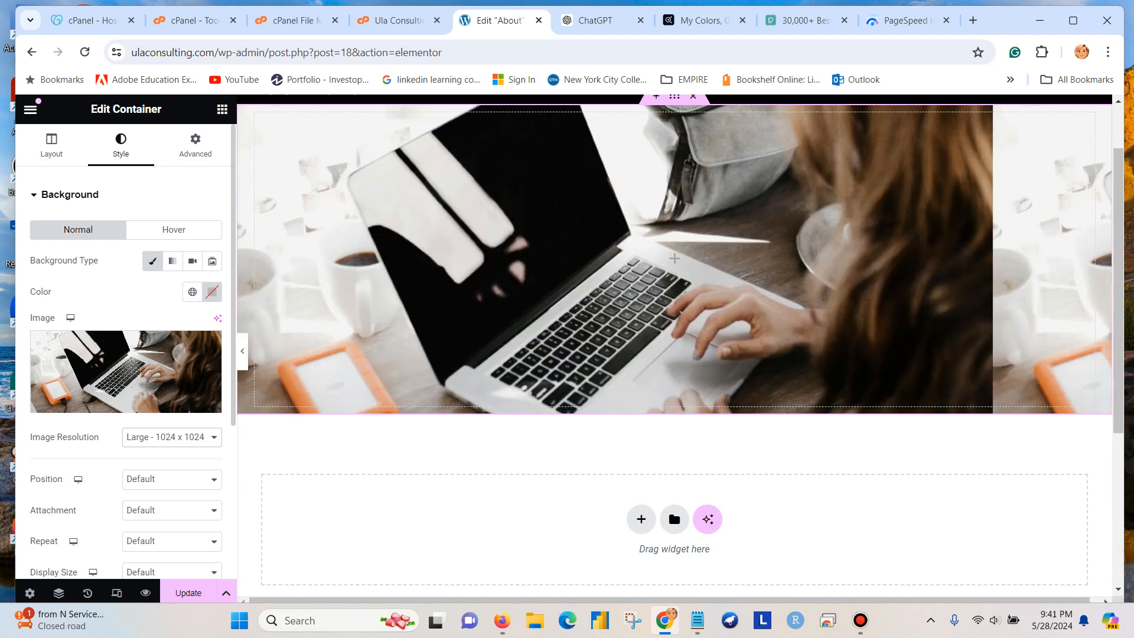
Set the background image's position to Center Center and update the page
mouse_move(125, 372)
click(171, 480)
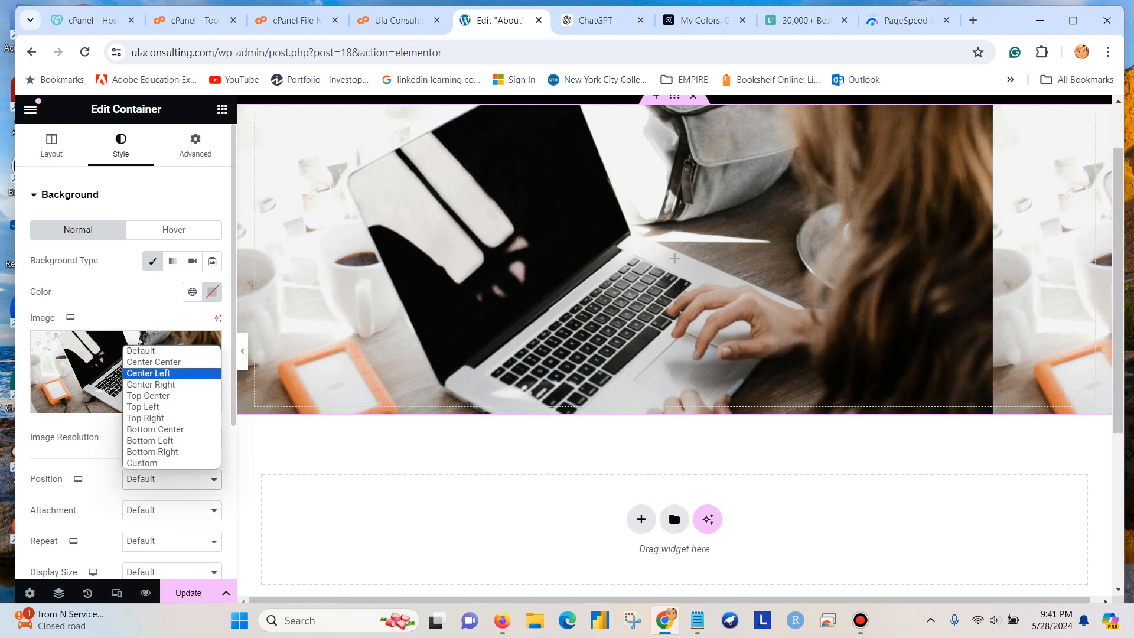
click(154, 362)
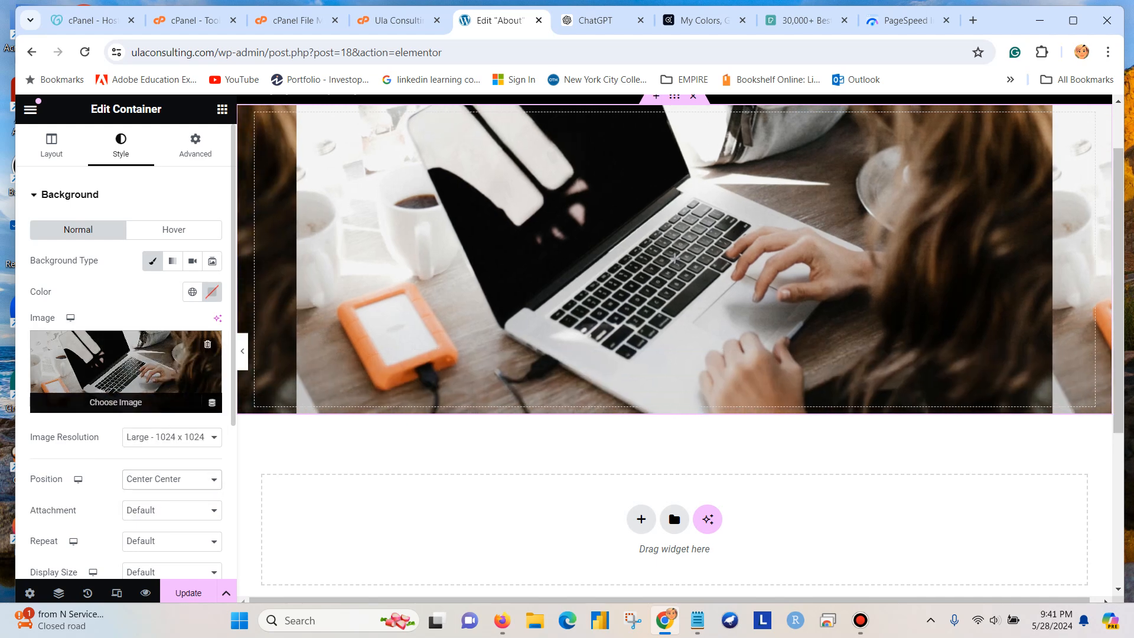
click(188, 592)
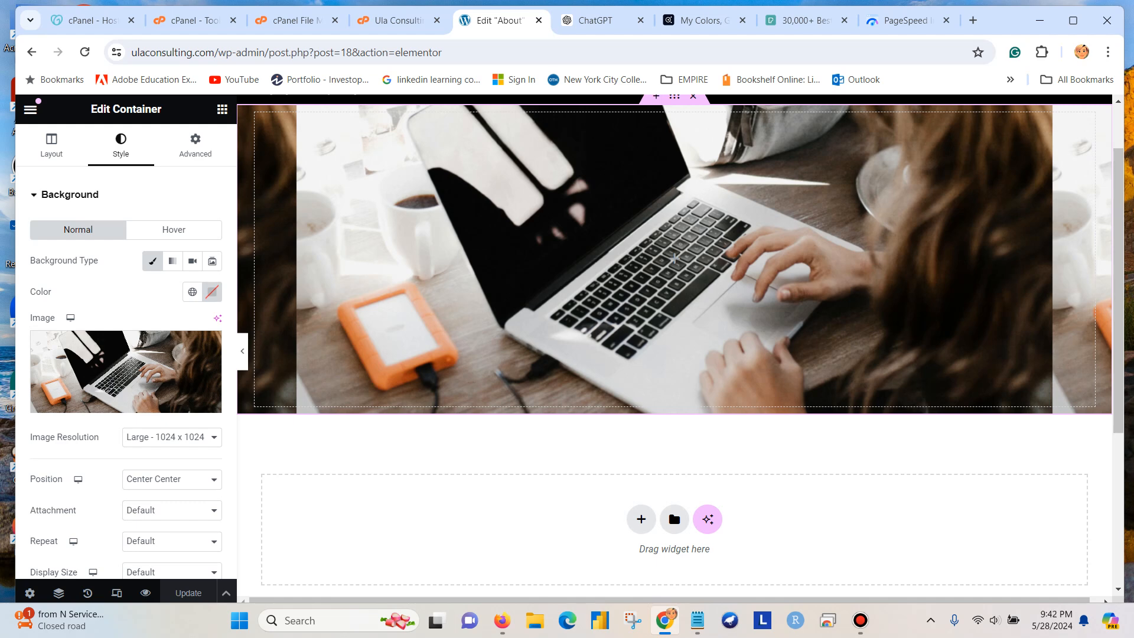
Add a Heading widget to the banner container with the title "About Ula Consulting"
scroll(674, 342, up, 2)
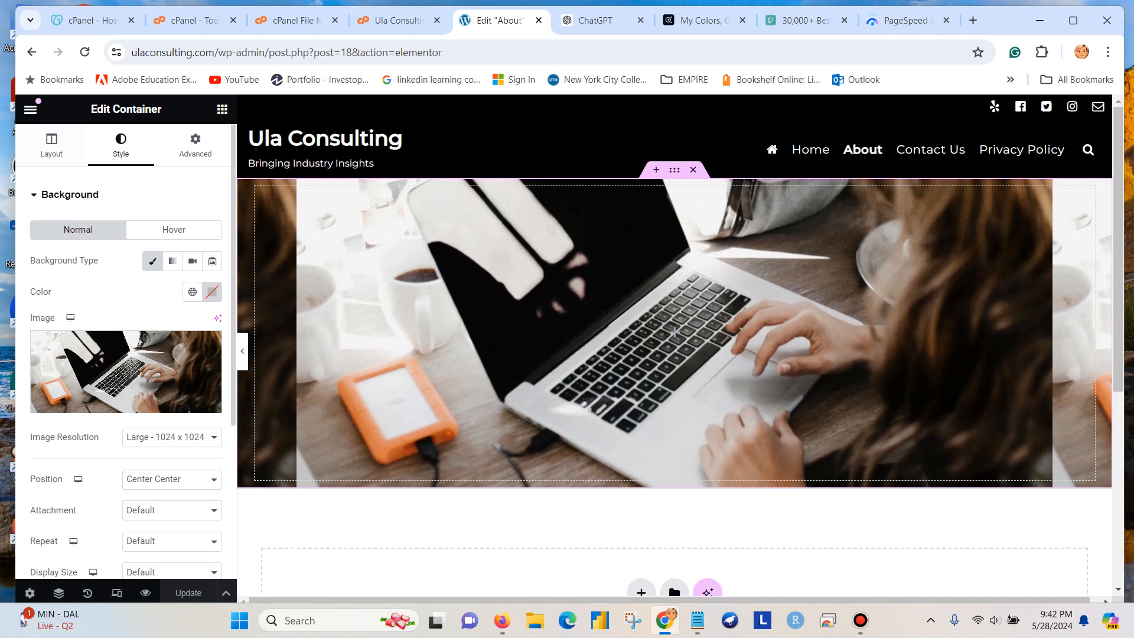
click(222, 109)
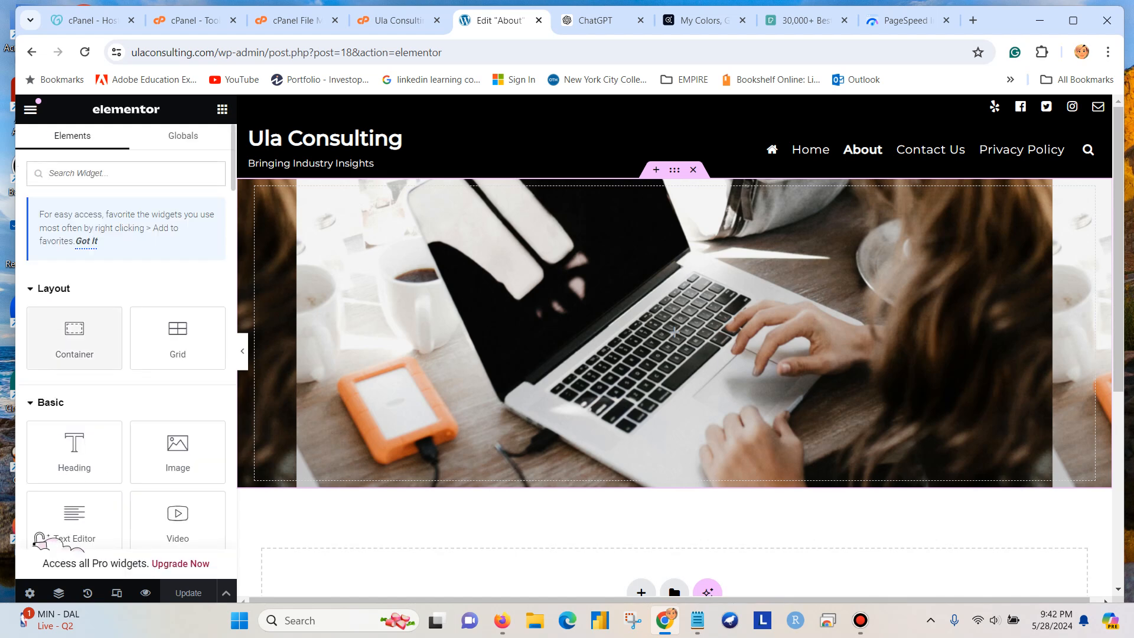
drag(74, 451, 622, 349)
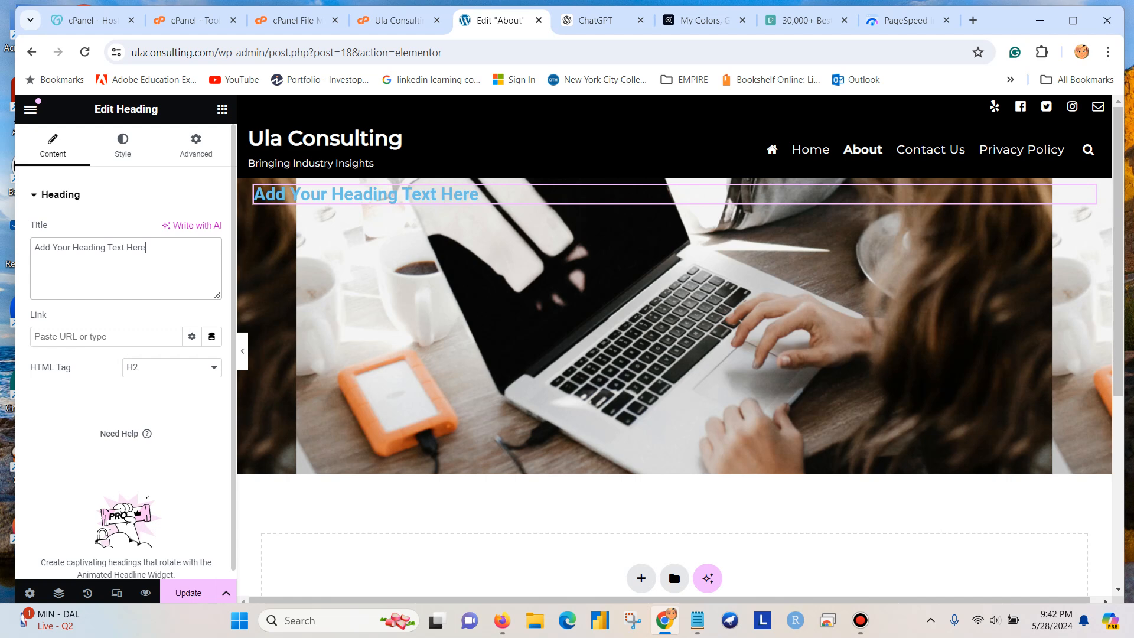
key(ctrl+a)
text(Ab)
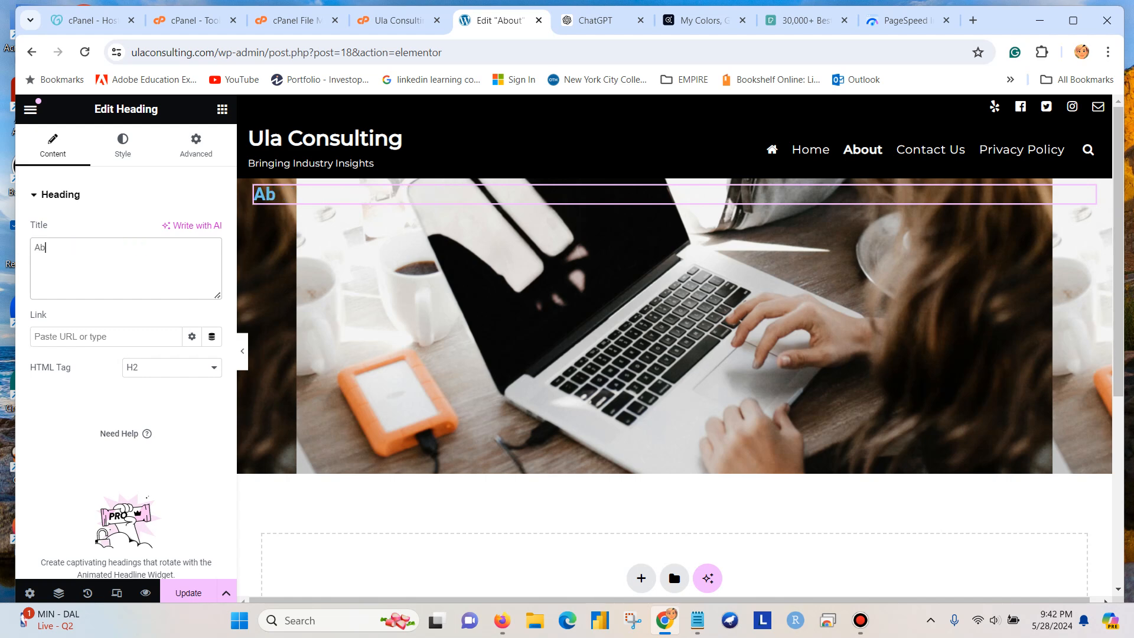
text(out Ula Con)
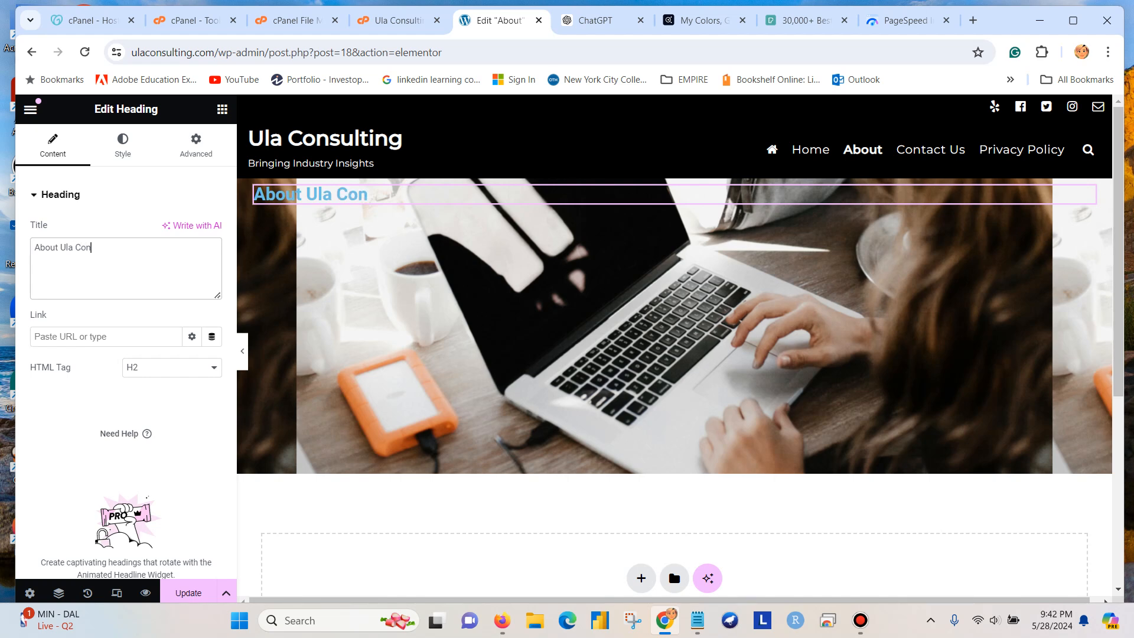
text(sulting)
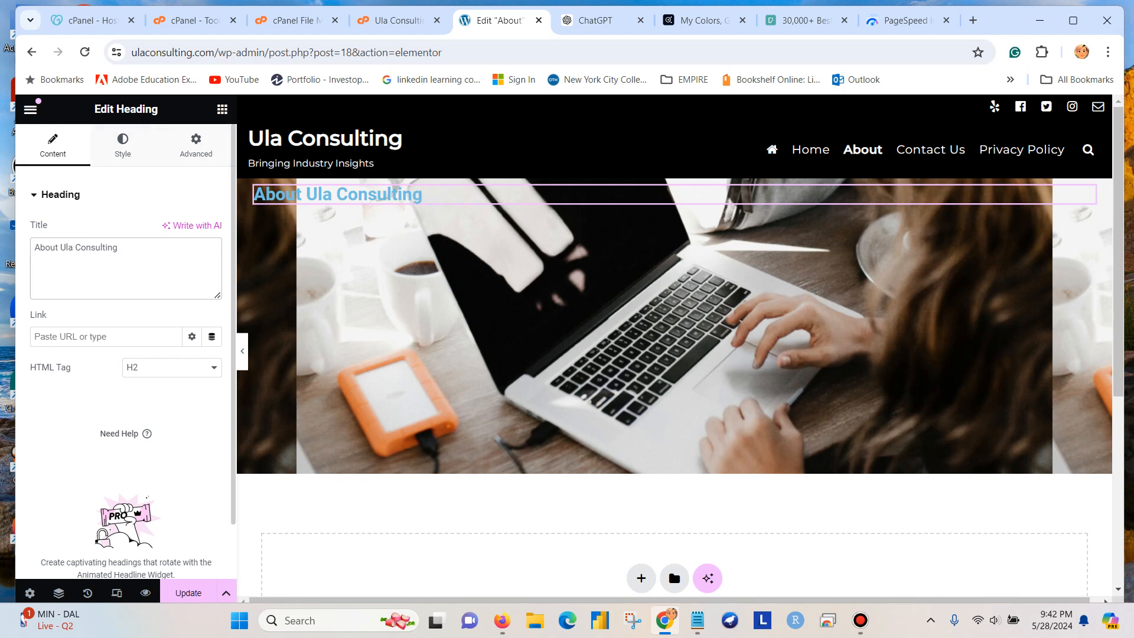
Try the heading text color 223447, copied from the H2 color in the Notepad style notes, and update the page
click(122, 145)
click(212, 260)
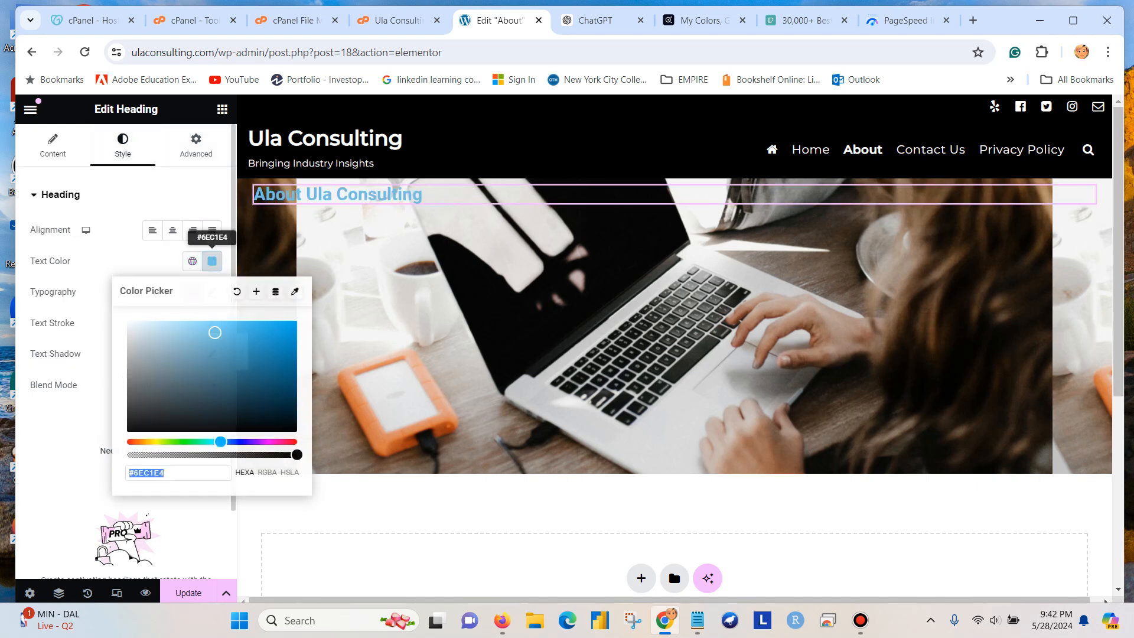
click(698, 620)
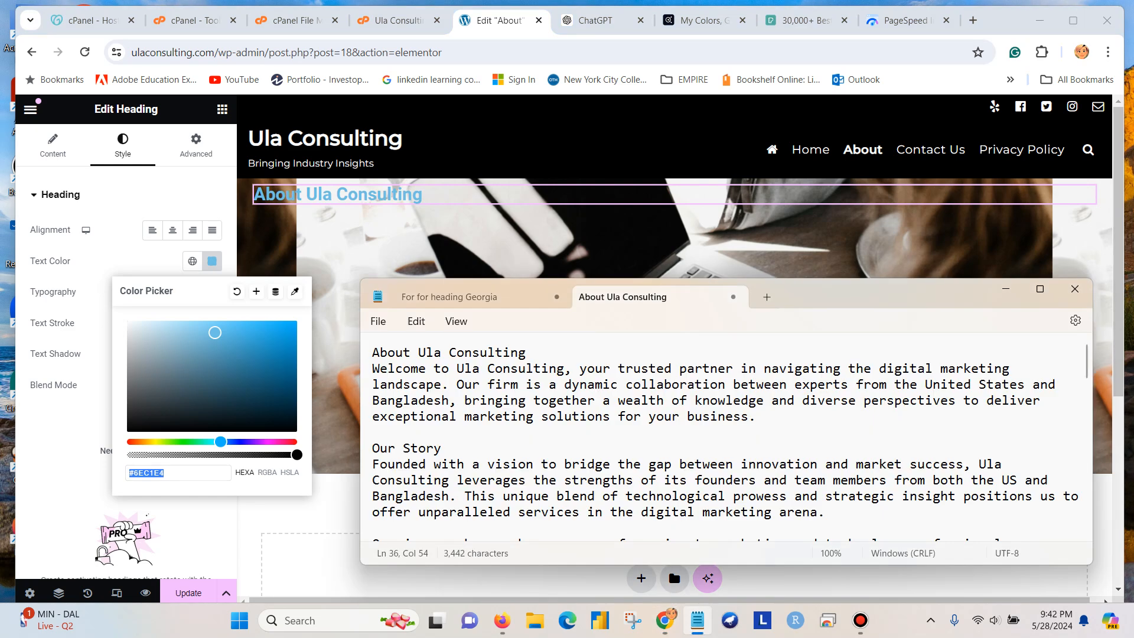
click(451, 297)
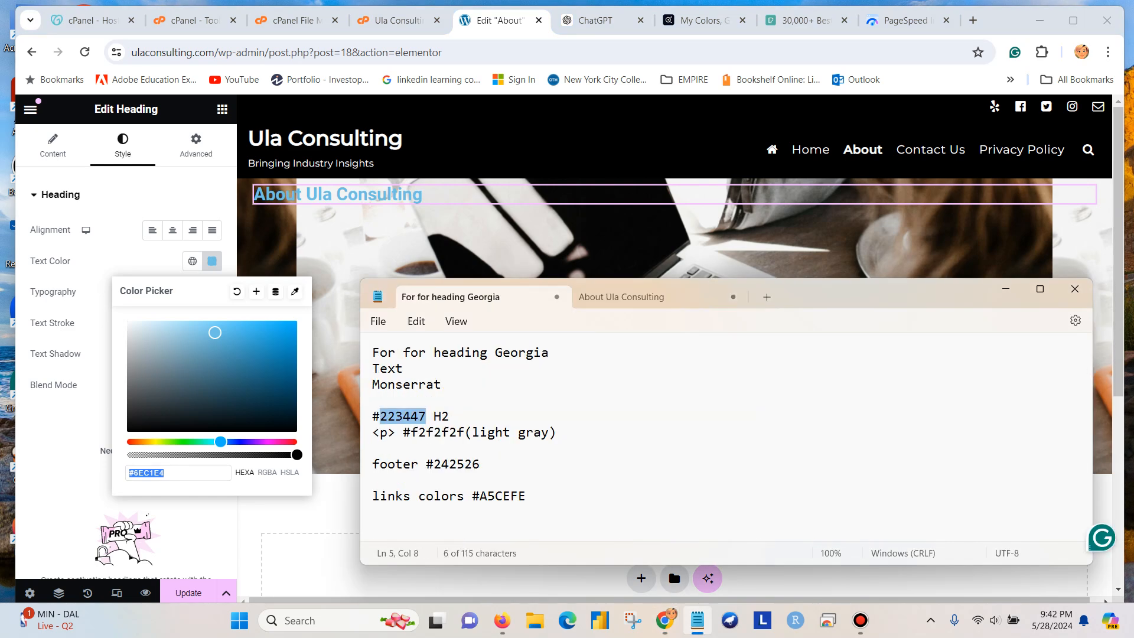
click(426, 416)
drag(426, 417, 380, 416)
key(ctrl+c)
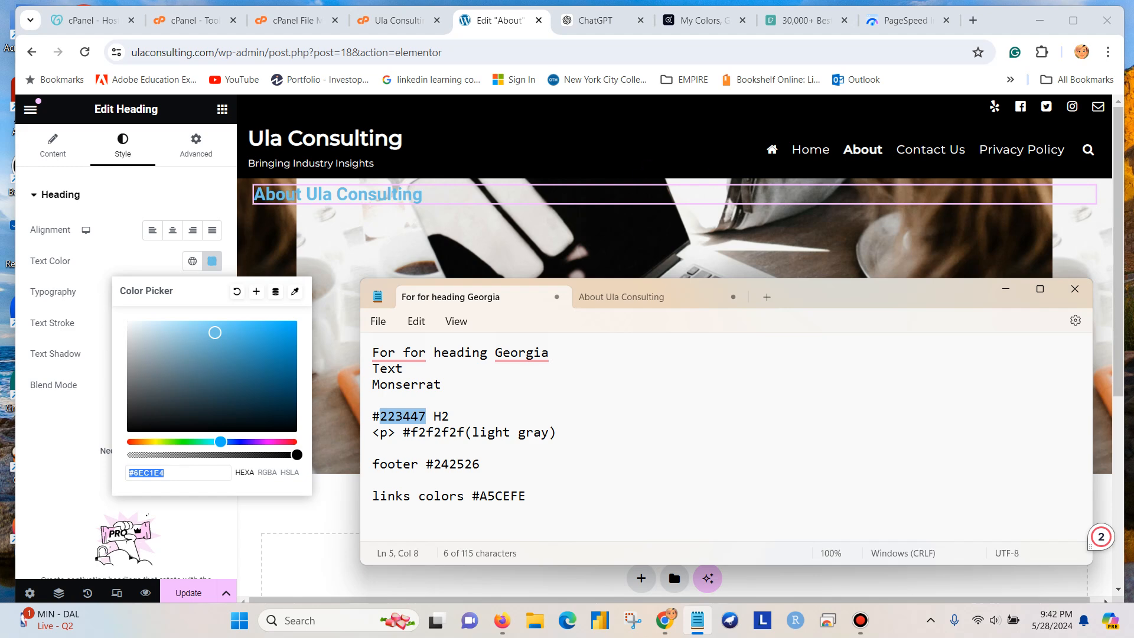
click(167, 473)
drag(166, 473, 111, 473)
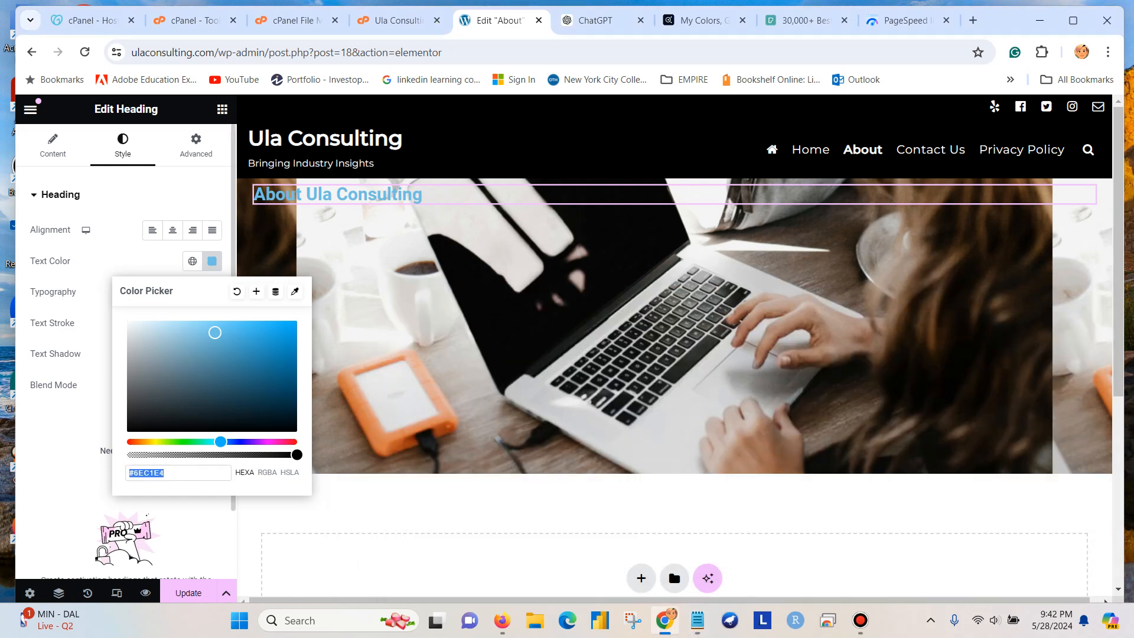
key(ctrl+v)
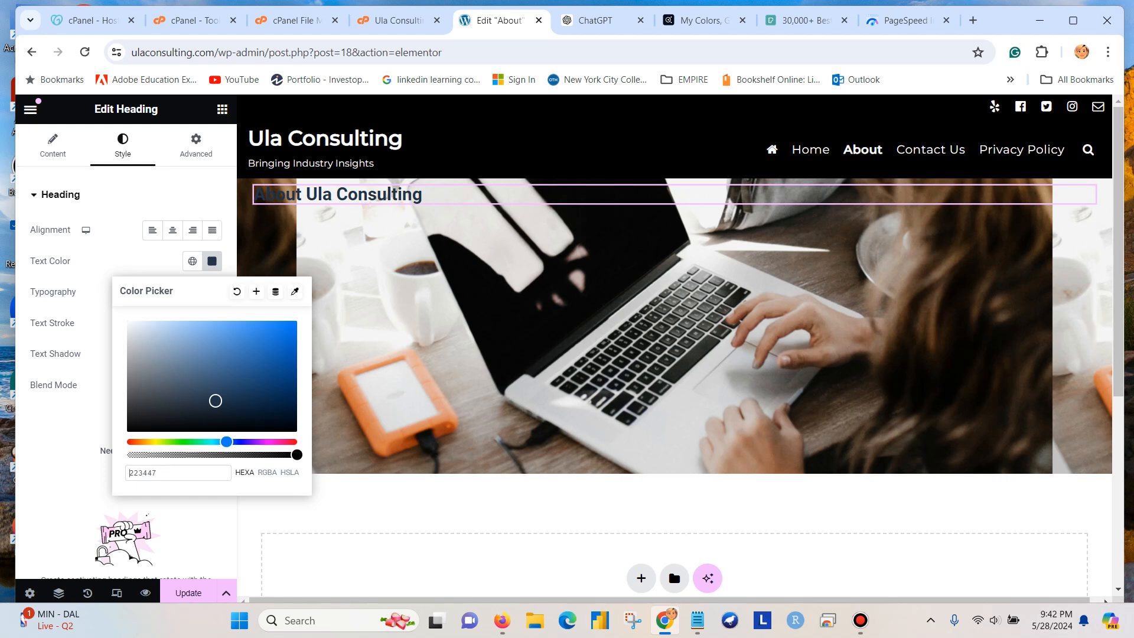
key(ctrl+s)
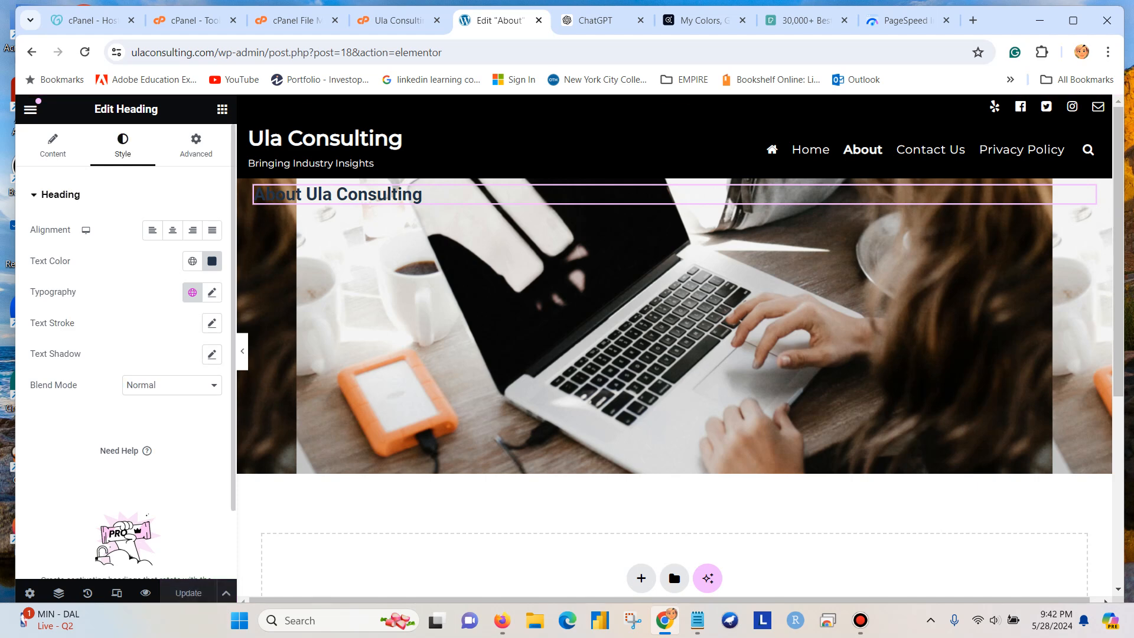
Set the banner heading's text color to #f2f2f2 and update the page
click(212, 261)
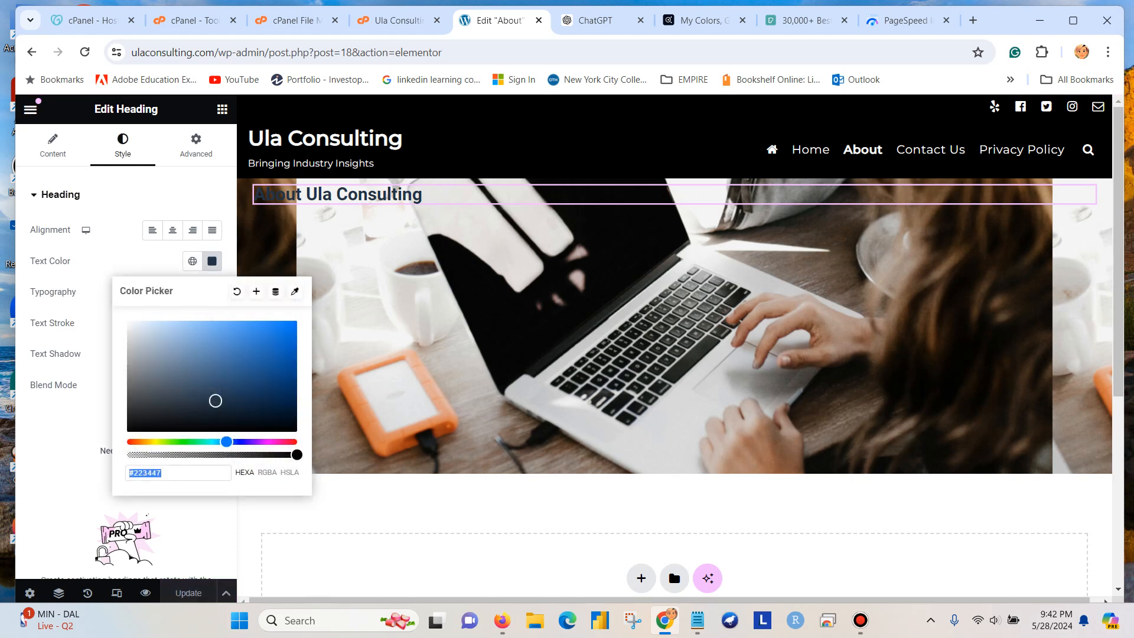
key(BackSpace)
key(BackSpace)
key(BackSpace)
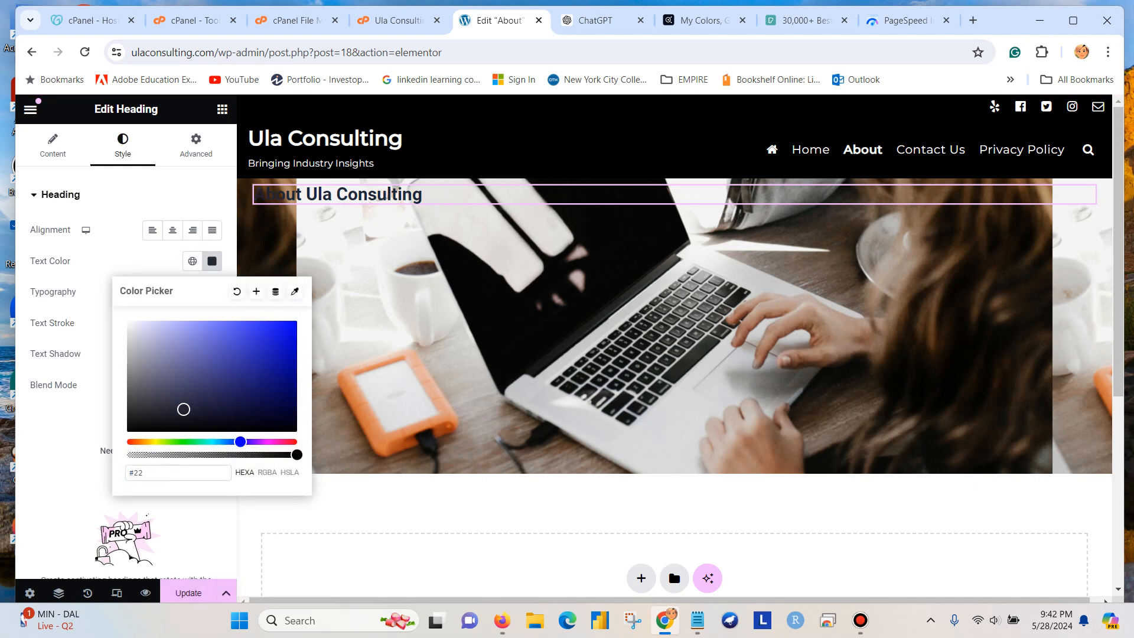
text(f2f2f2)
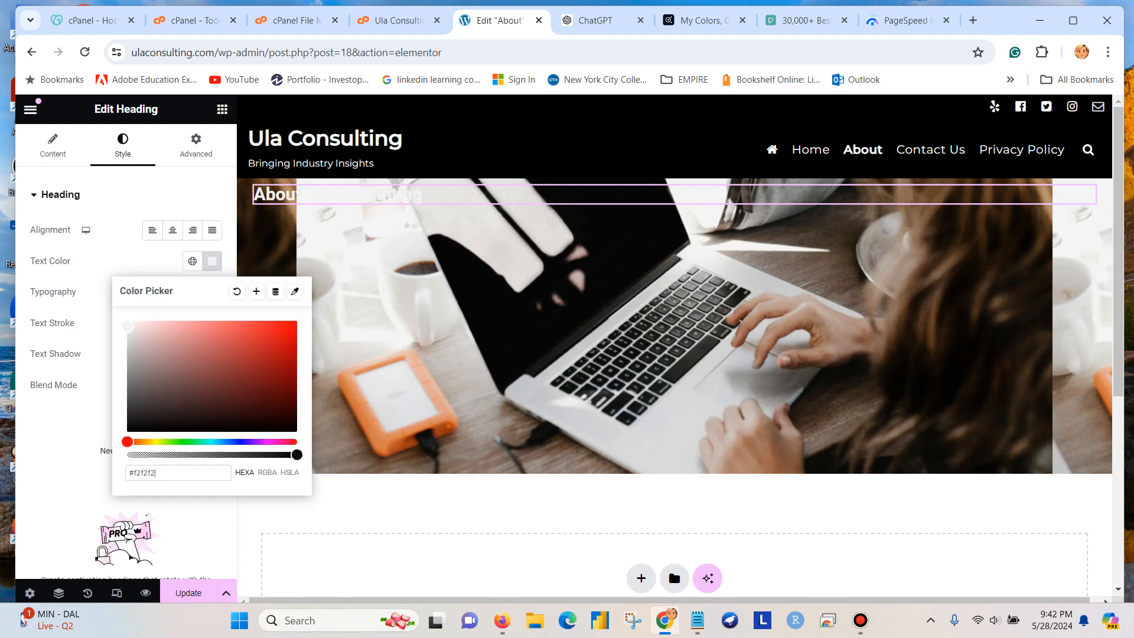
click(188, 593)
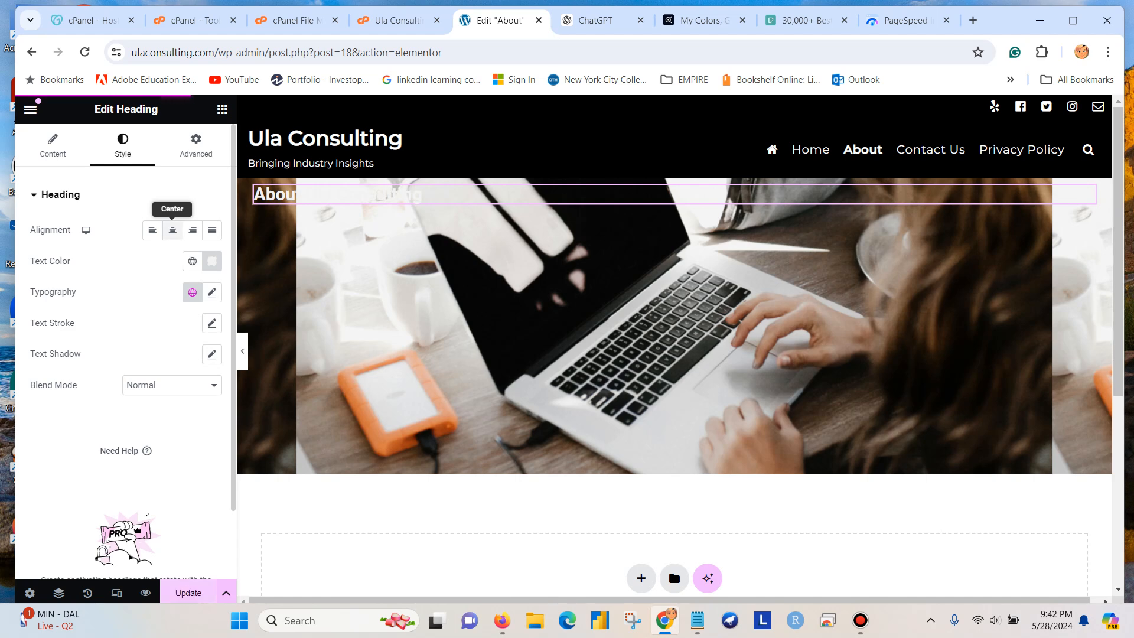
Center-align the banner heading and set its font family to Georgia
click(172, 230)
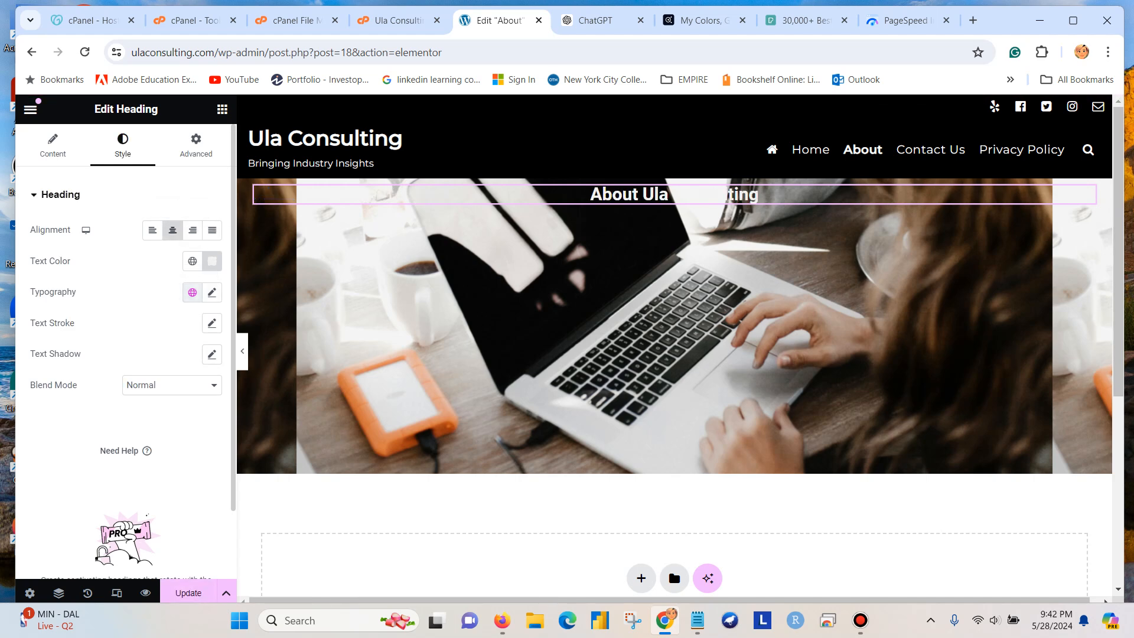
click(211, 291)
click(167, 360)
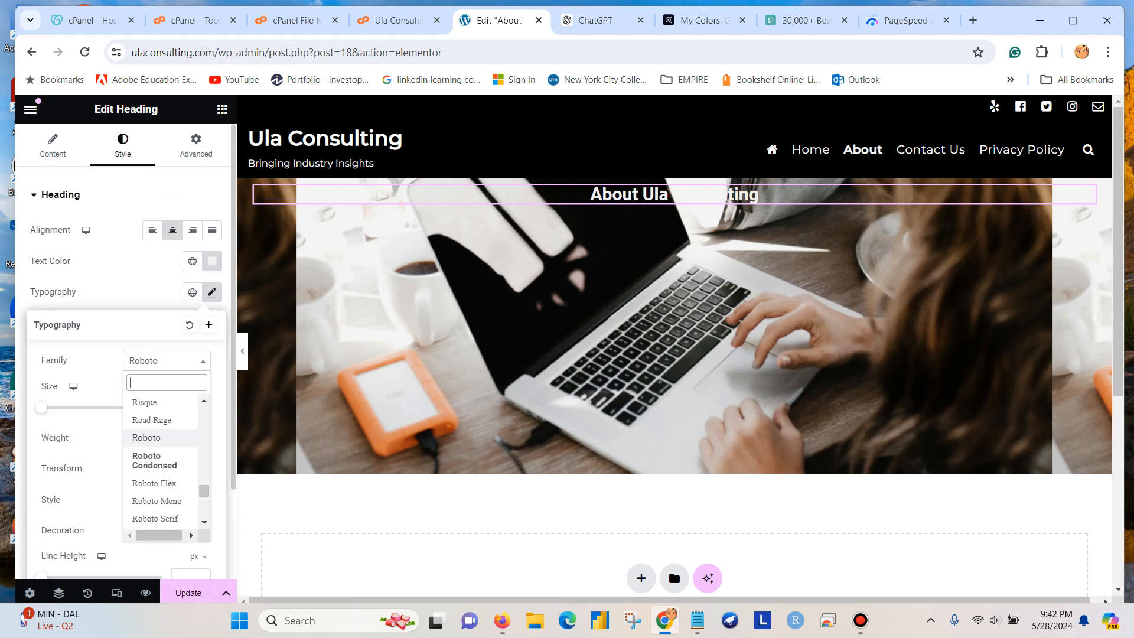
text(ge)
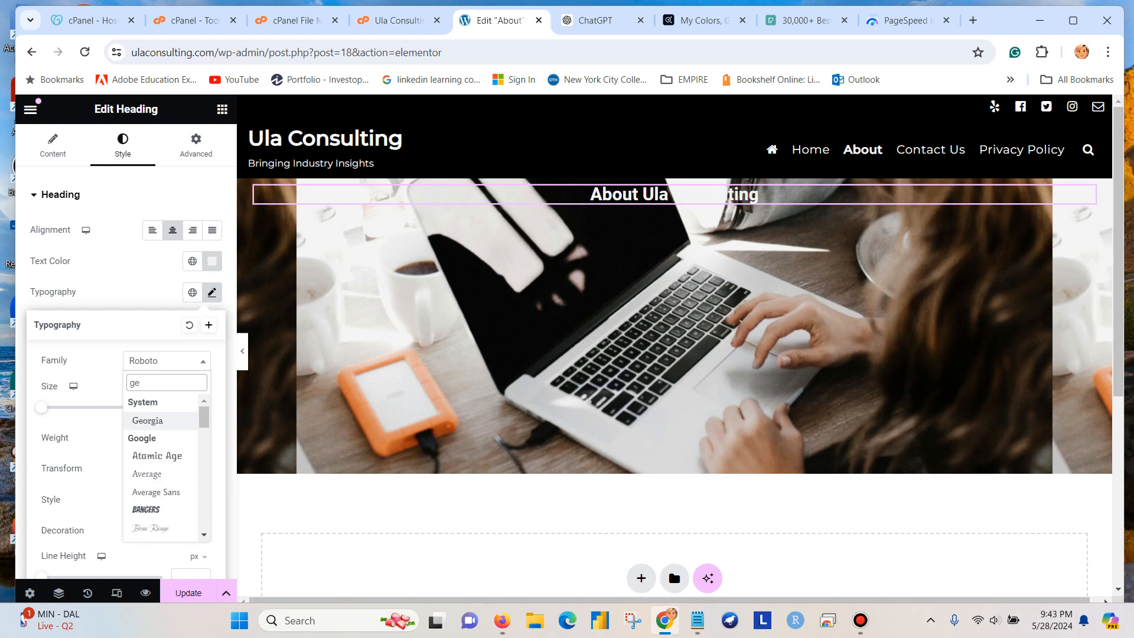
click(159, 420)
Set the banner heading's font size to 40 px
click(185, 407)
text(1)
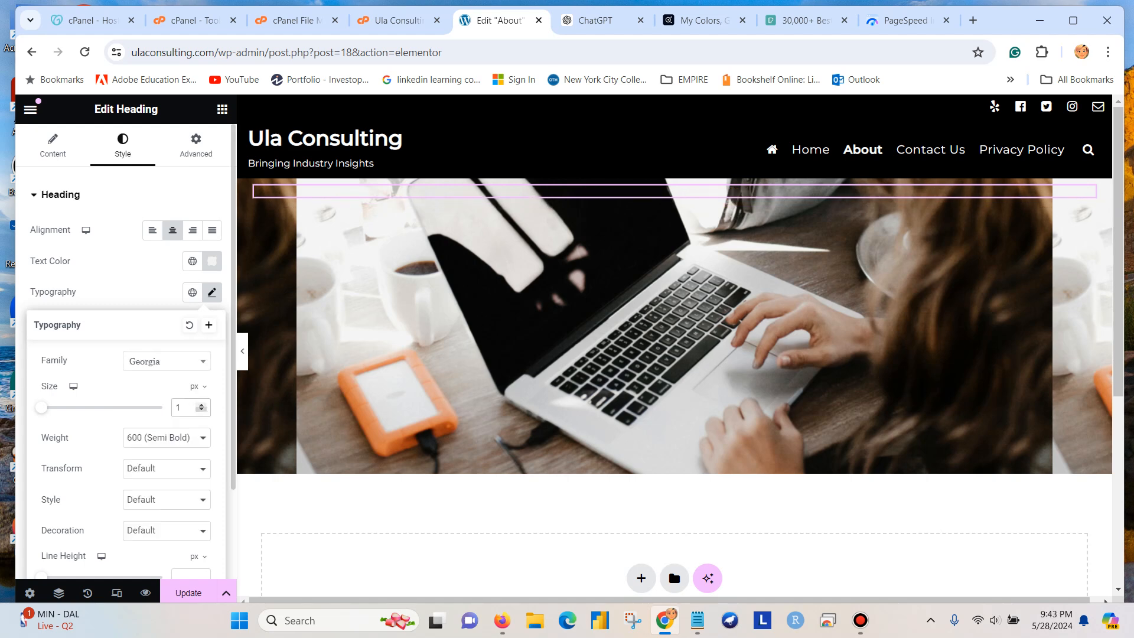
text(9)
click(201, 404)
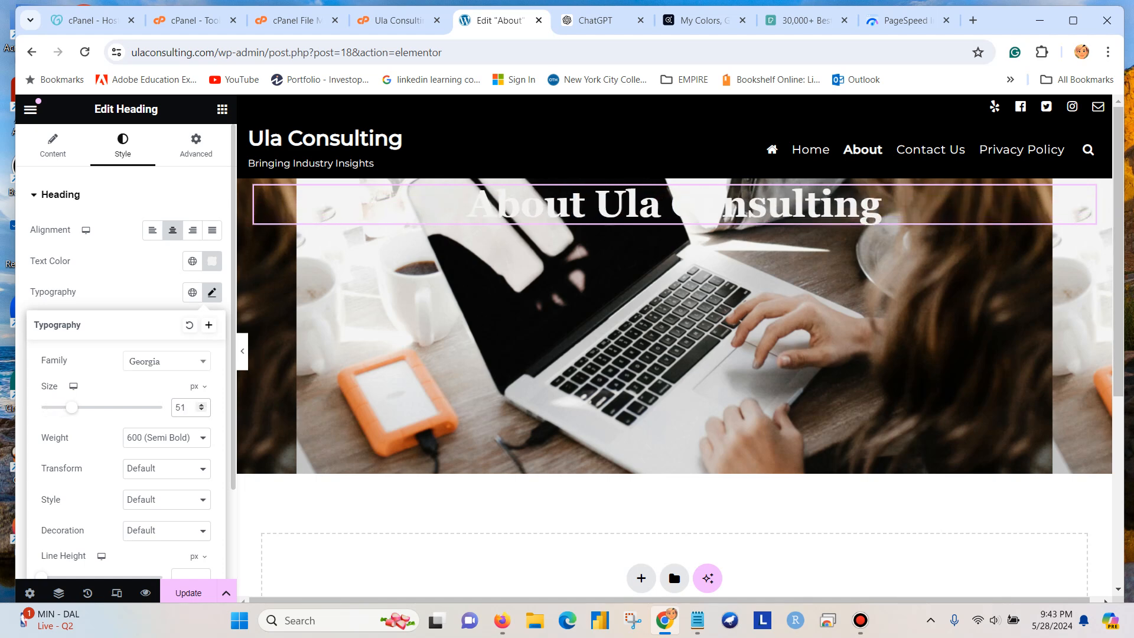
key(Down)
key(Down)
key(Down)
key(Down)
key(Down)
key(Down)
key(Down)
key(Down)
key(Down)
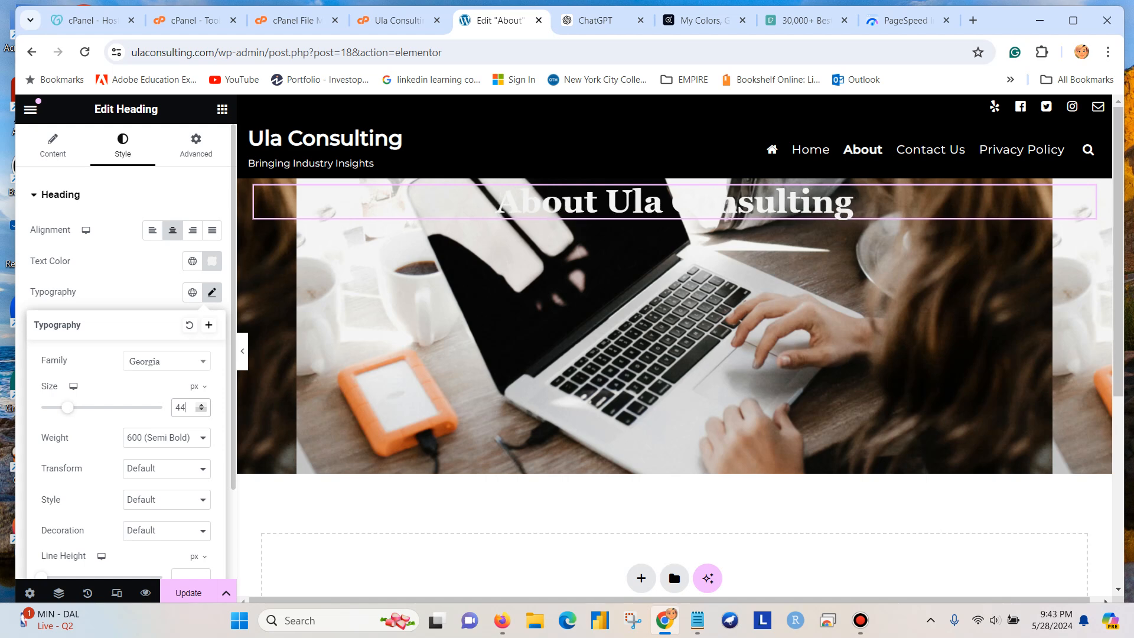
key(Down)
key(Down)
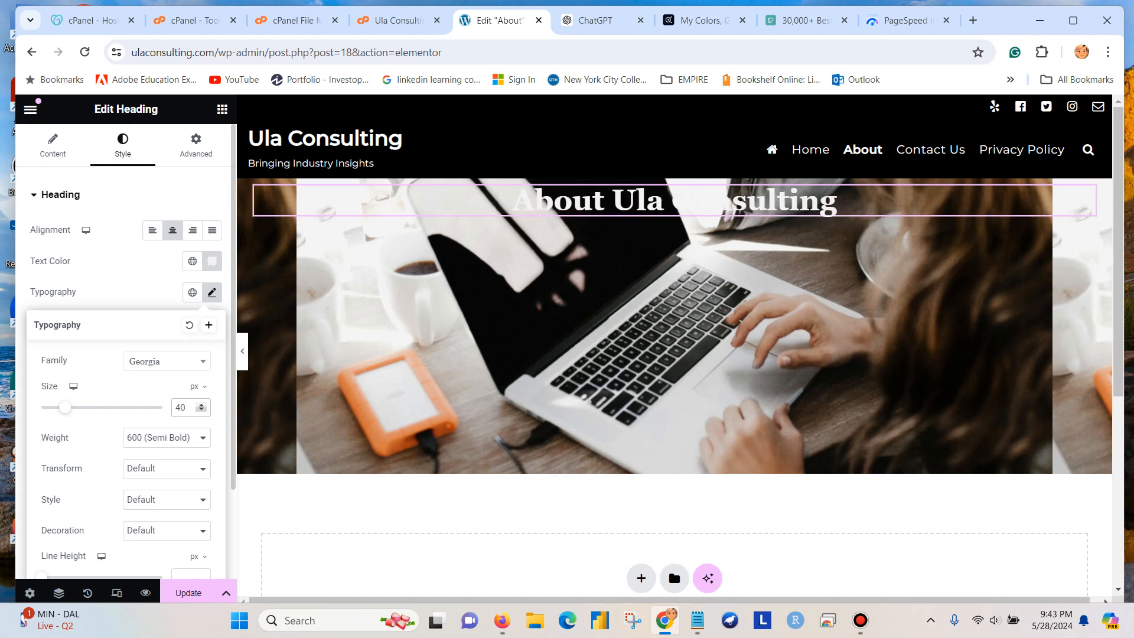
Set the banner heading's font weight to 500 (Medium) and update the page
click(167, 437)
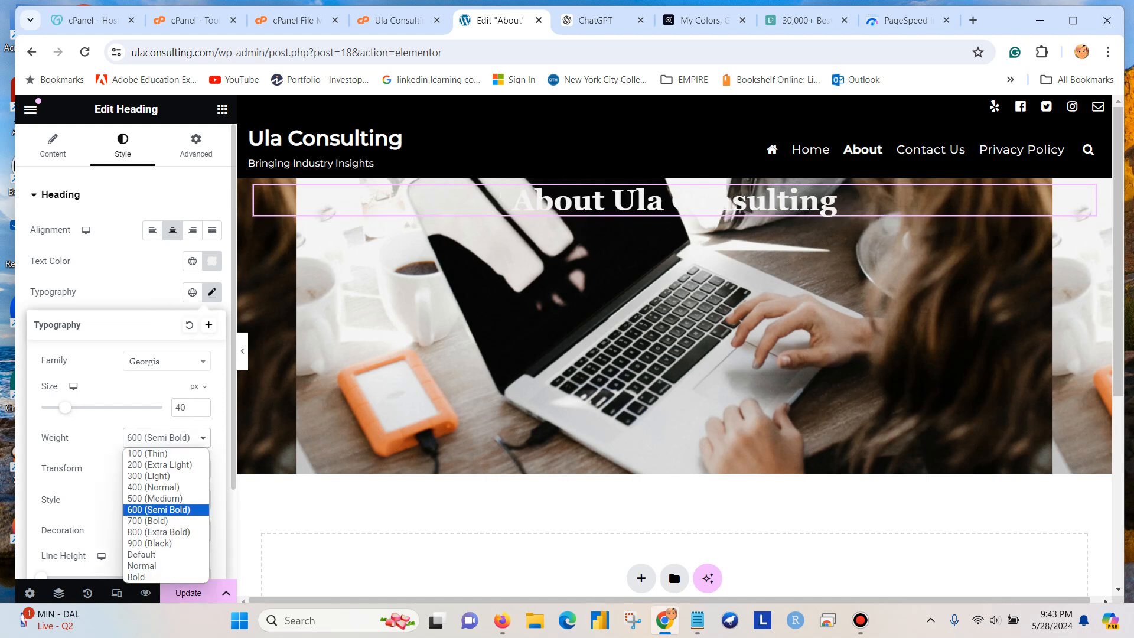
click(159, 499)
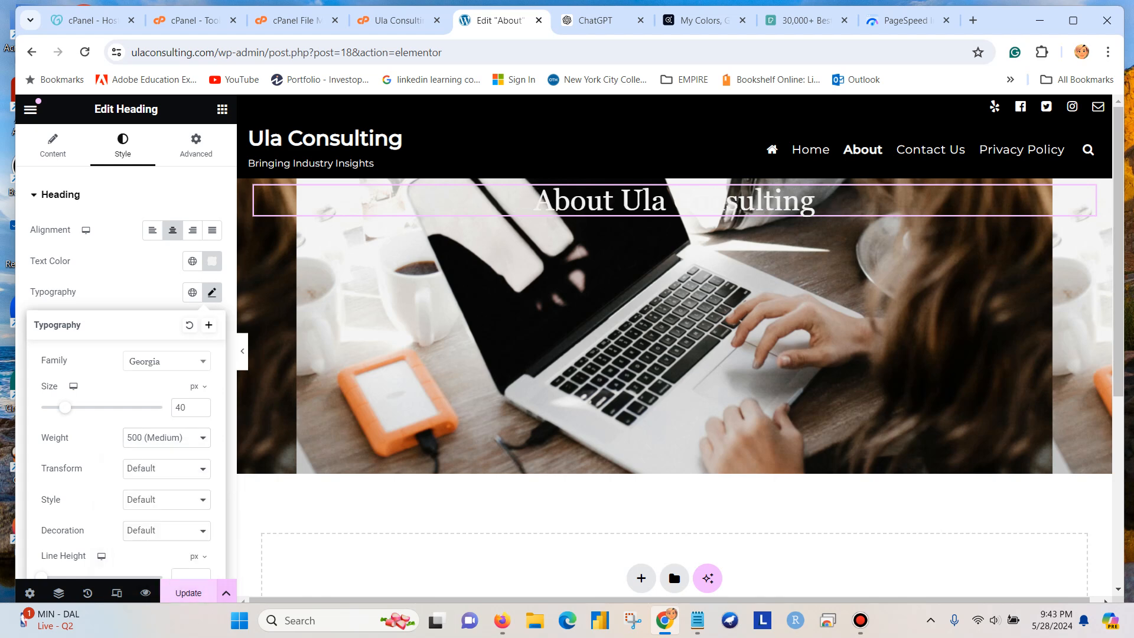
click(188, 592)
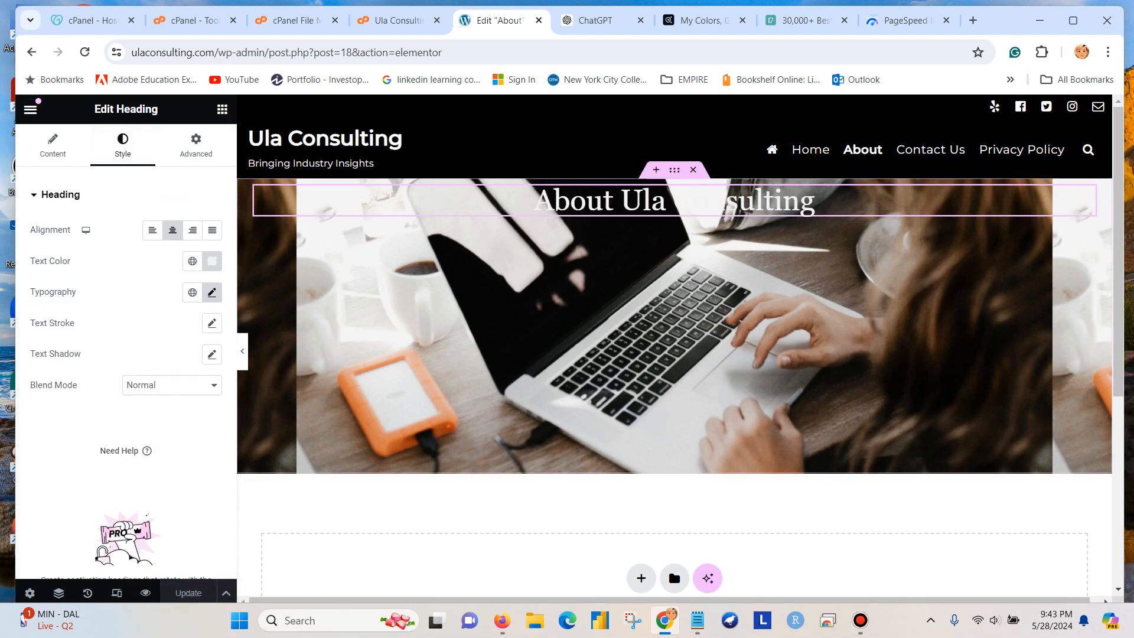
Set the banner heading's margin to 134 px on all four sides and update the page
click(196, 146)
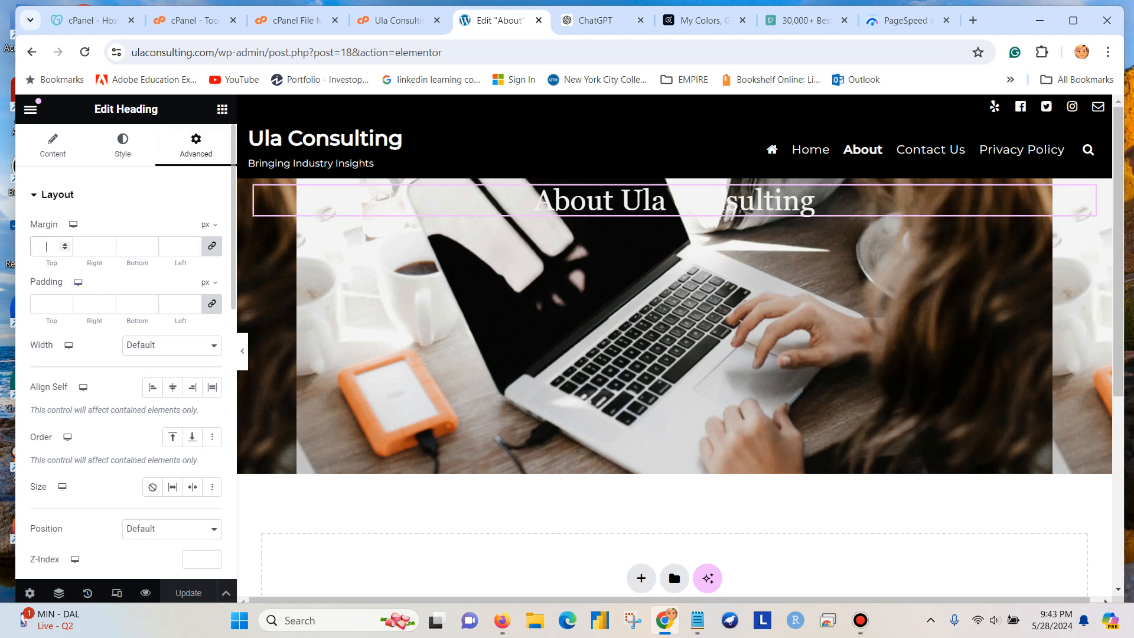
click(50, 247)
text(50)
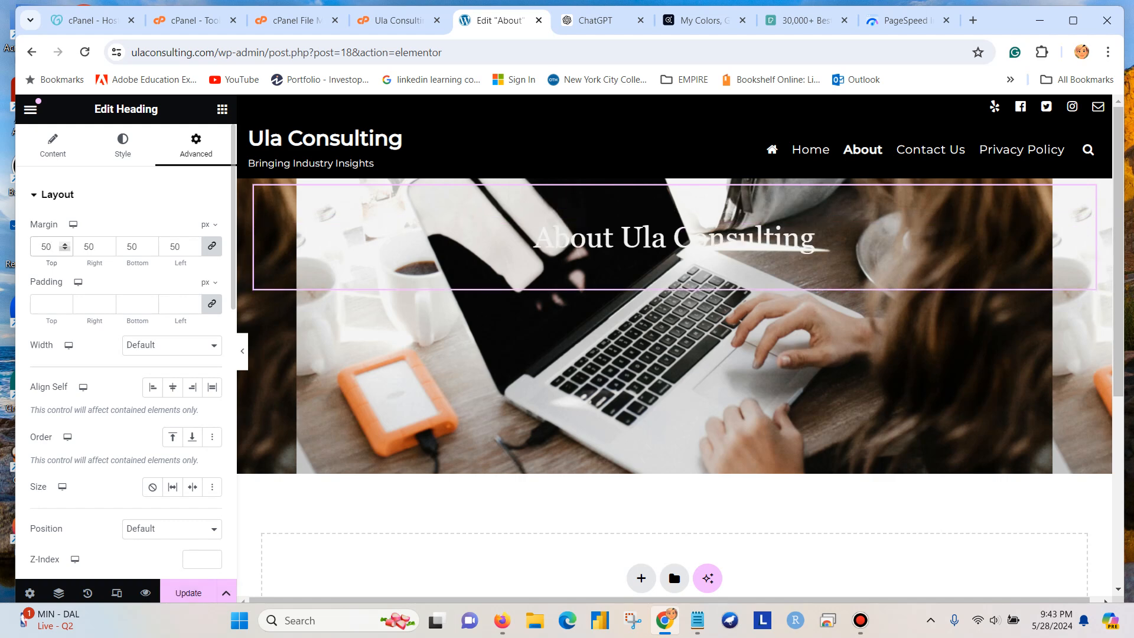
click(65, 243)
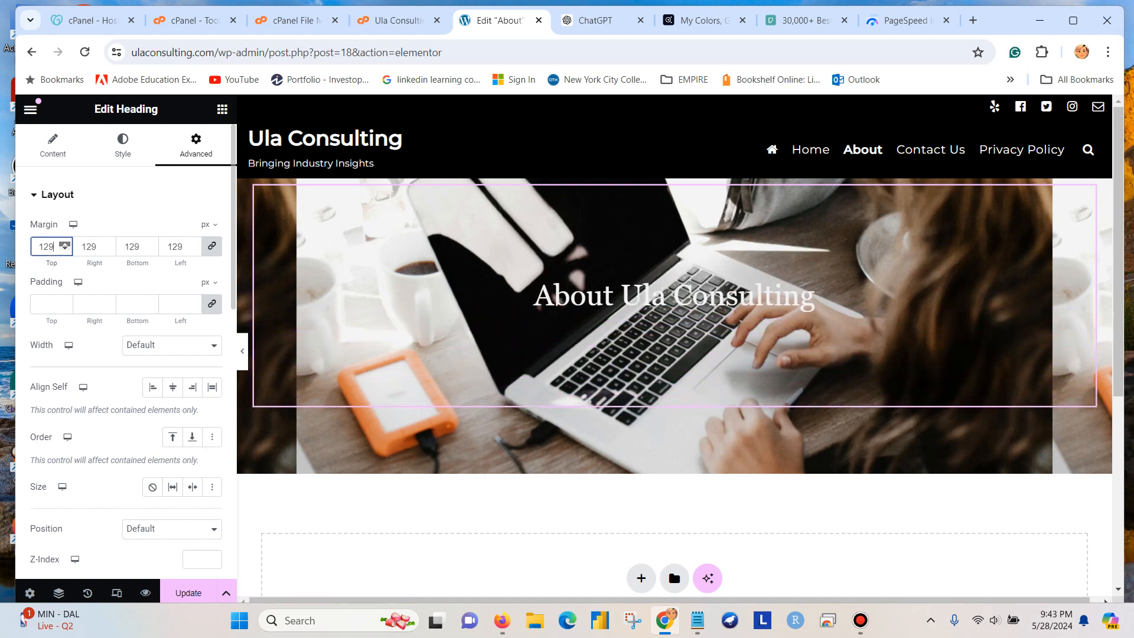
key(ctrl+s)
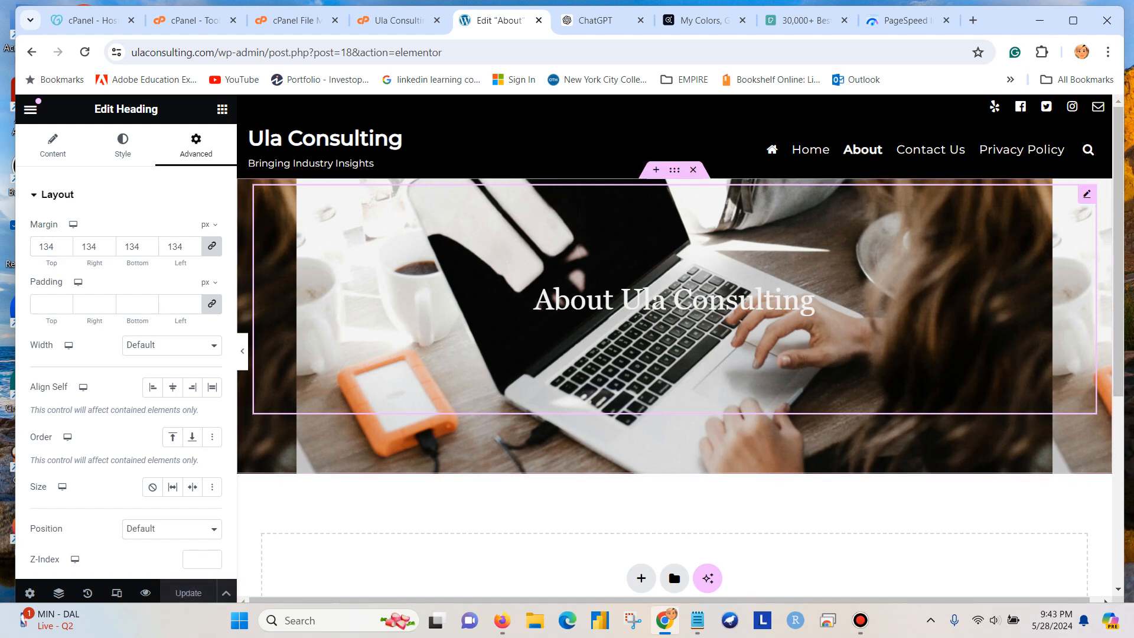
Check the About Ula Consulting text in Notepad and add a single-column Flexbox container below the banner in the page editor
click(698, 620)
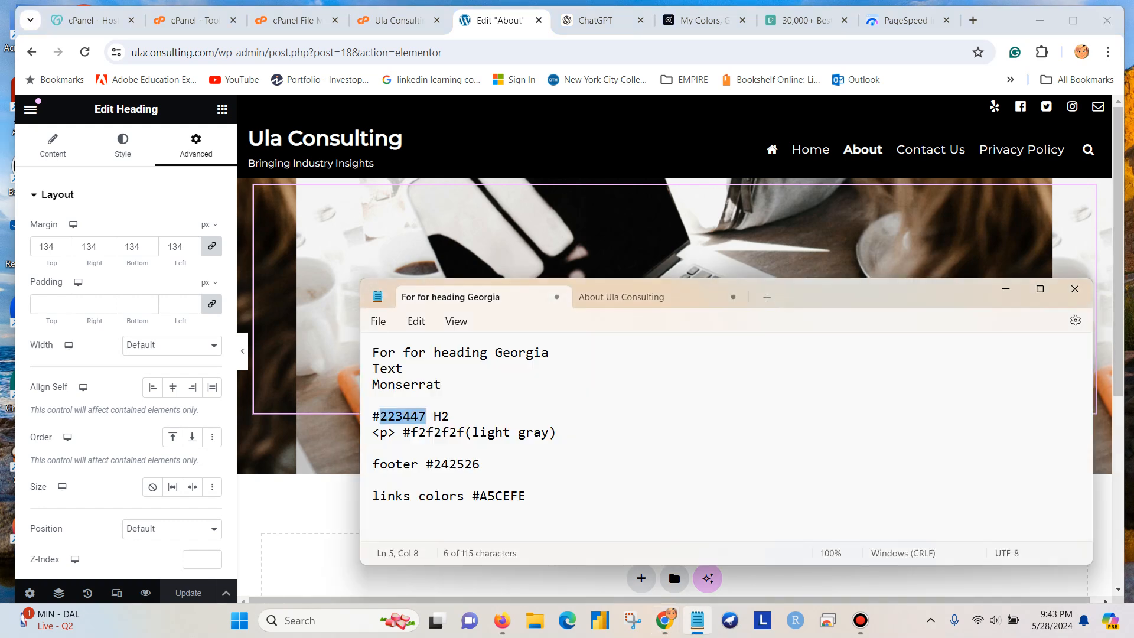
click(644, 297)
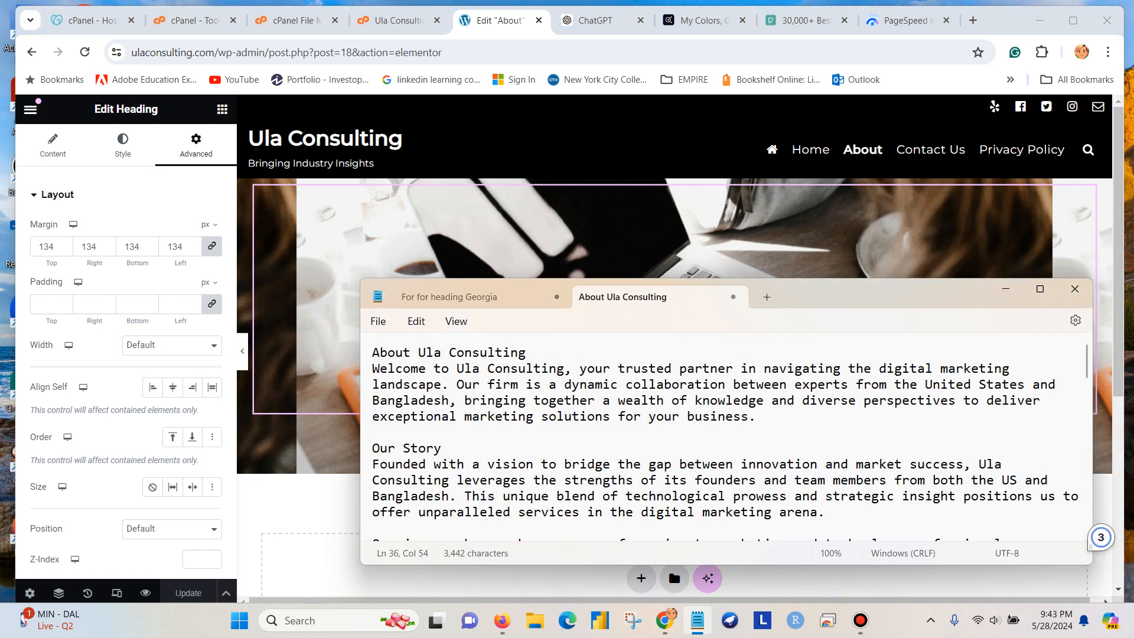
key(alt+Tab)
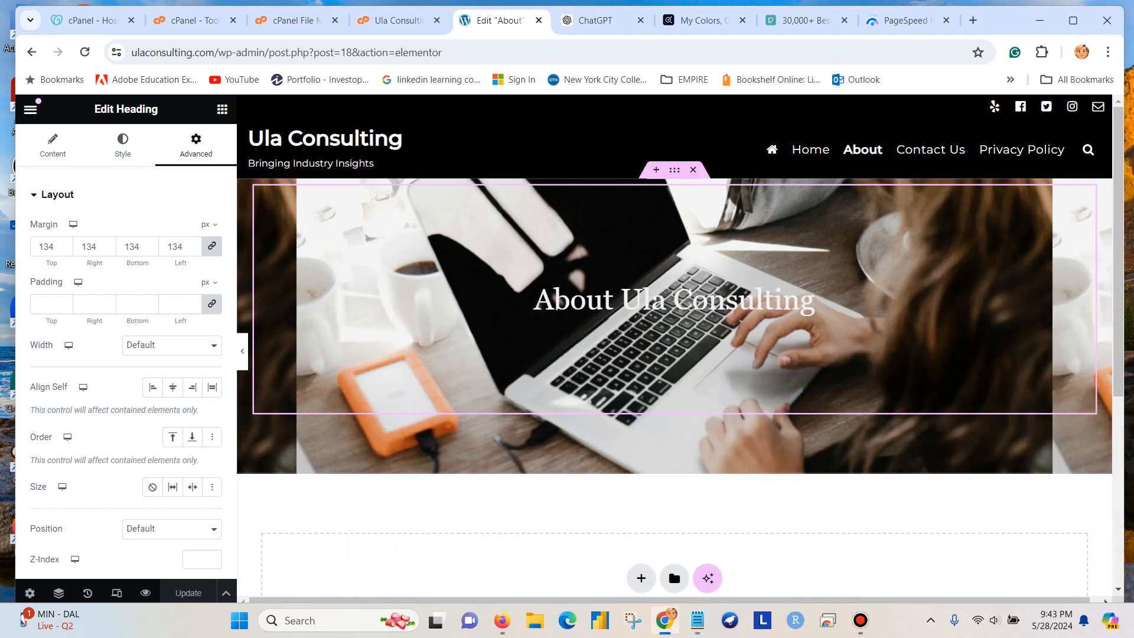
click(641, 578)
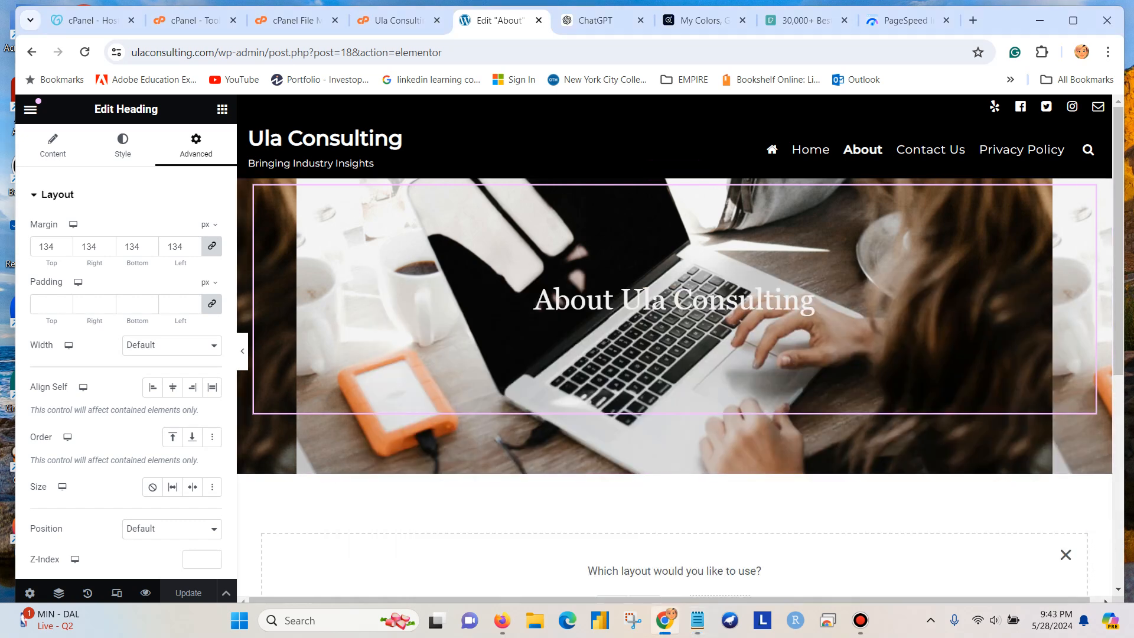
scroll(641, 532, down, 4)
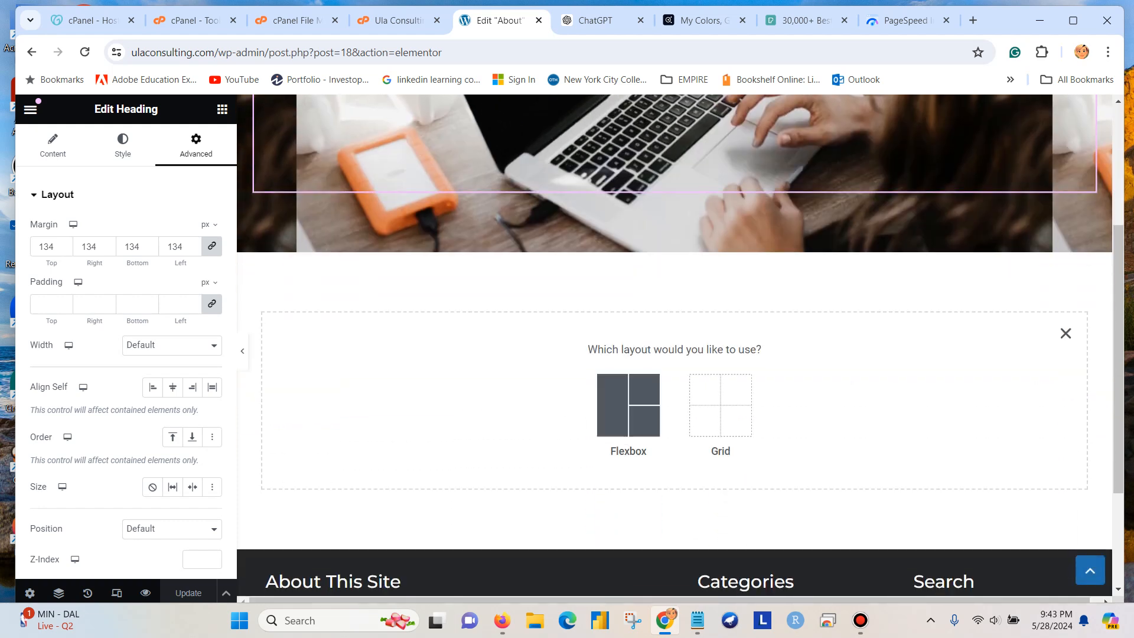
click(628, 393)
click(471, 390)
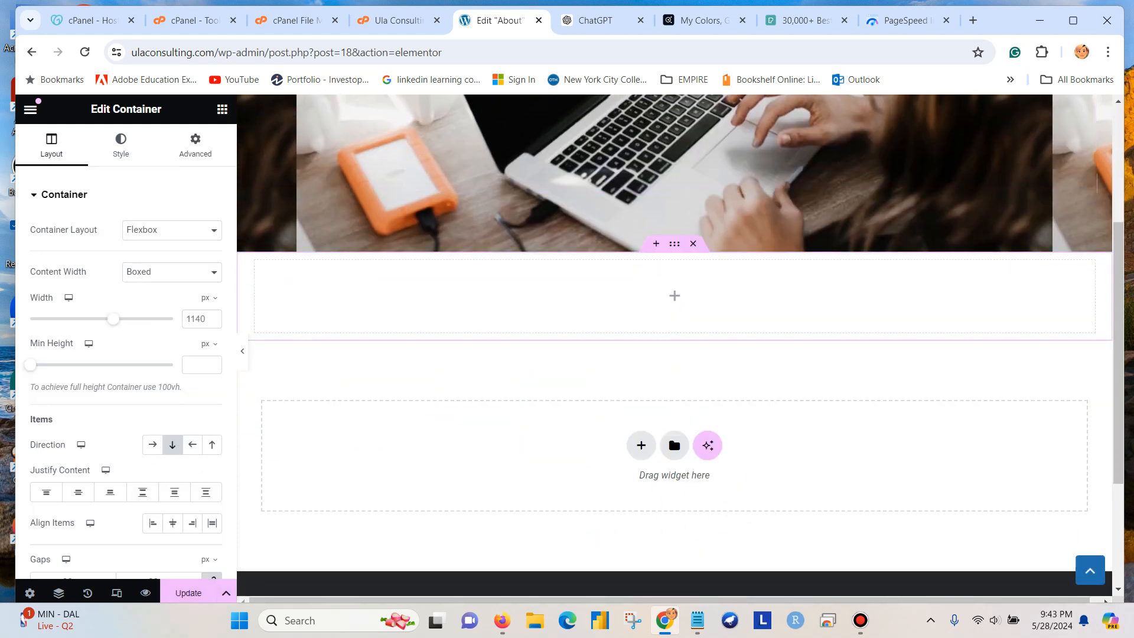
Add a Heading widget and a Text Editor widget beneath it to the new container, and select the heading
click(222, 108)
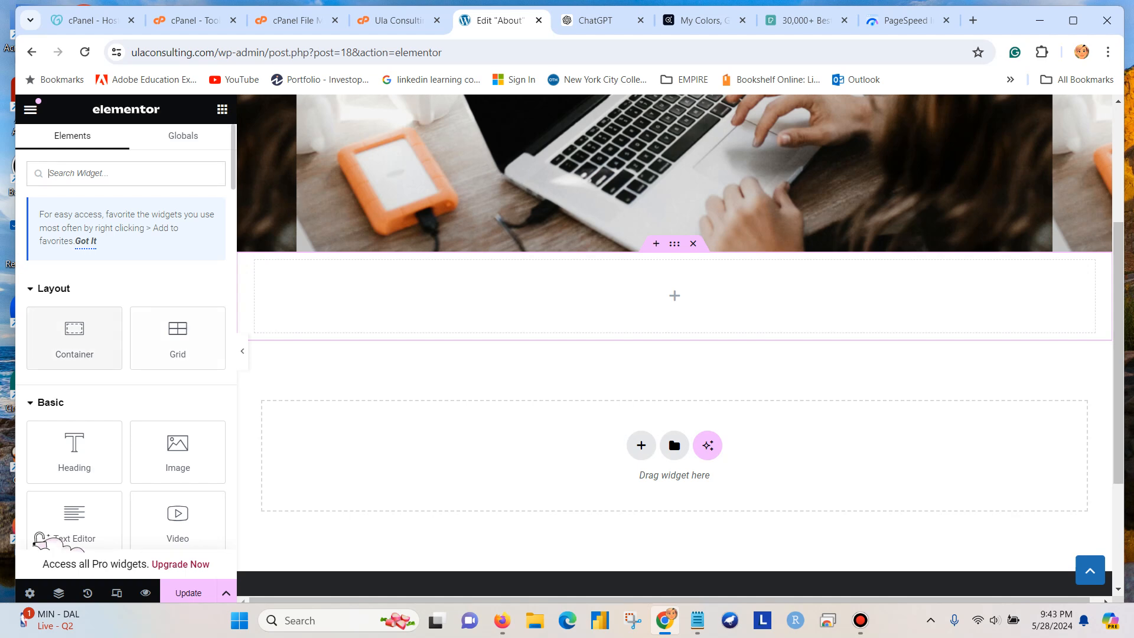
drag(74, 452, 665, 284)
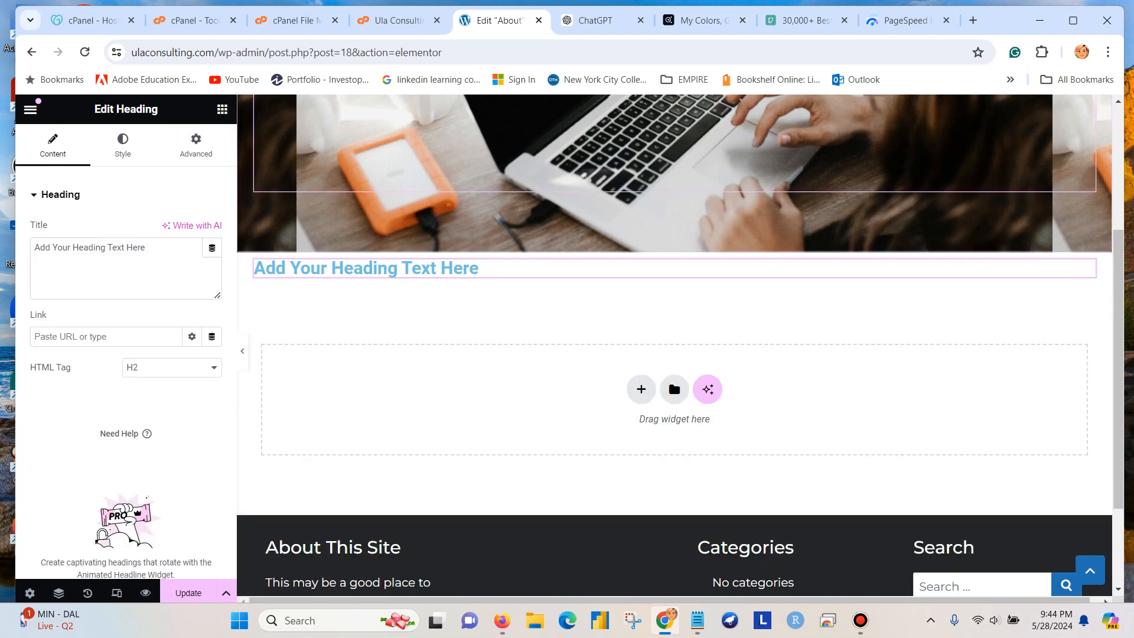
click(222, 109)
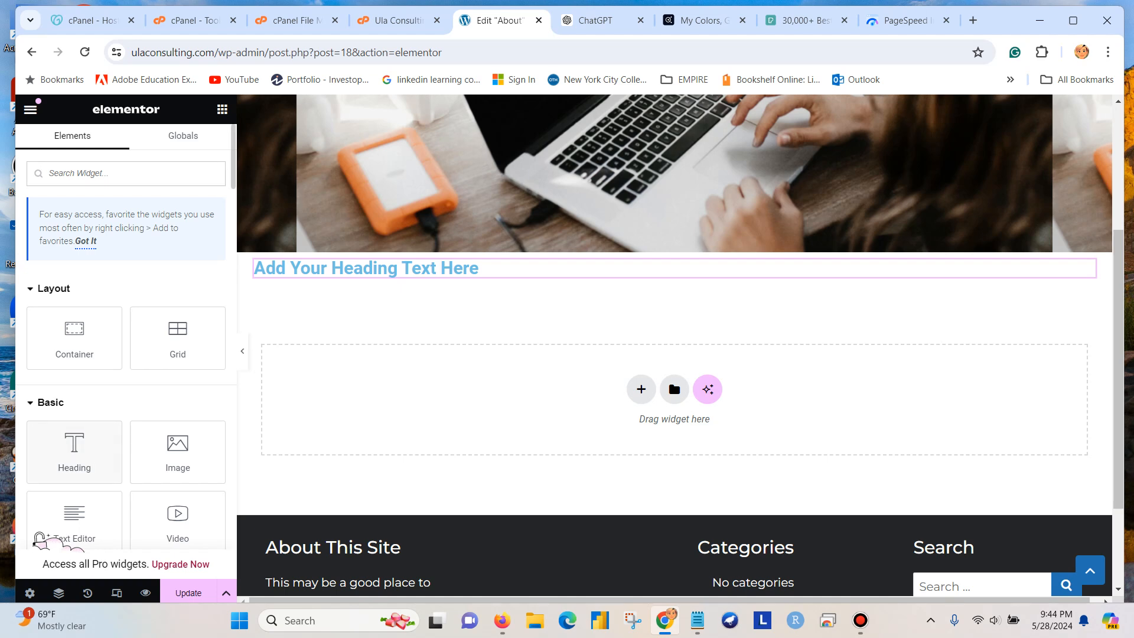
drag(39, 539, 443, 294)
click(480, 269)
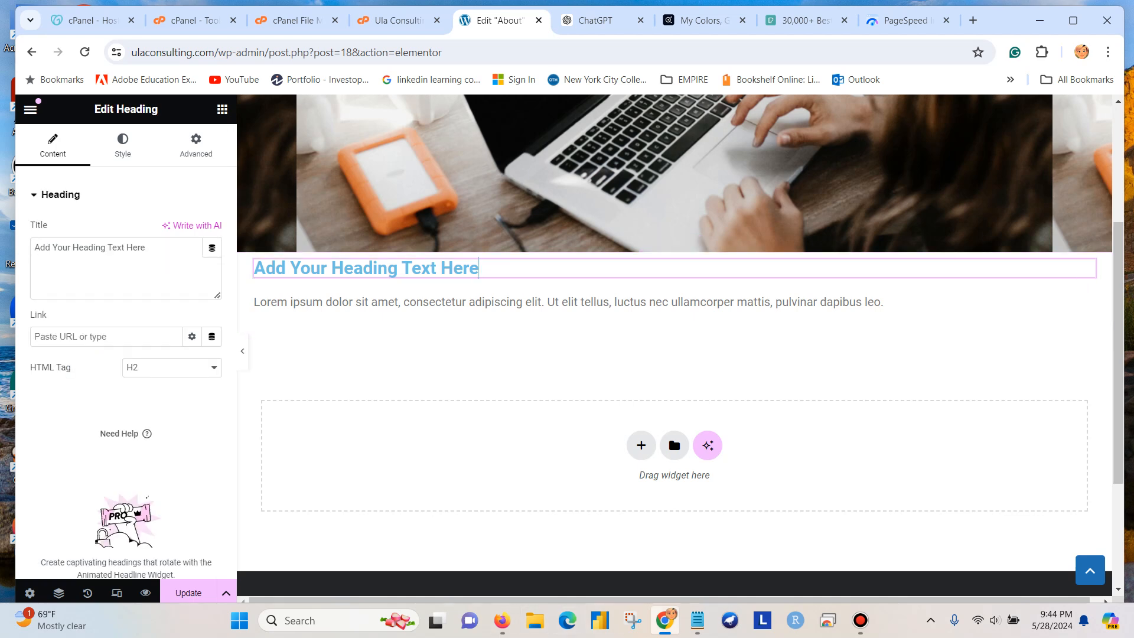
Replace the new heading's placeholder title with "About Ula Consulting", copied from the Notepad text
click(697, 620)
drag(526, 352, 372, 352)
key(ctrl+c)
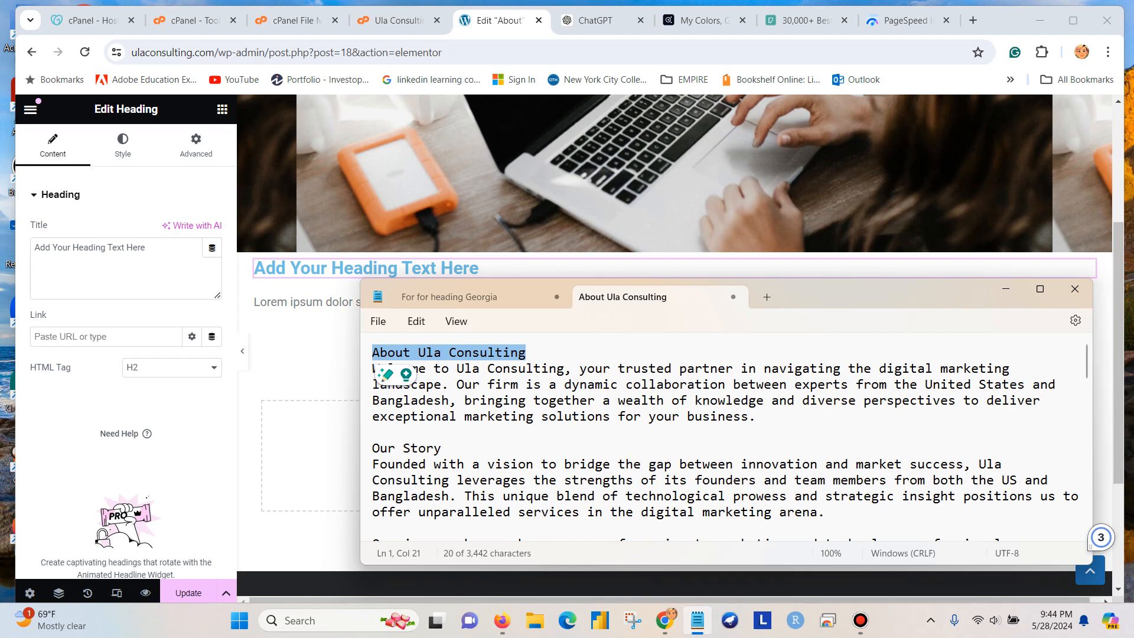
drag(146, 248, 34, 248)
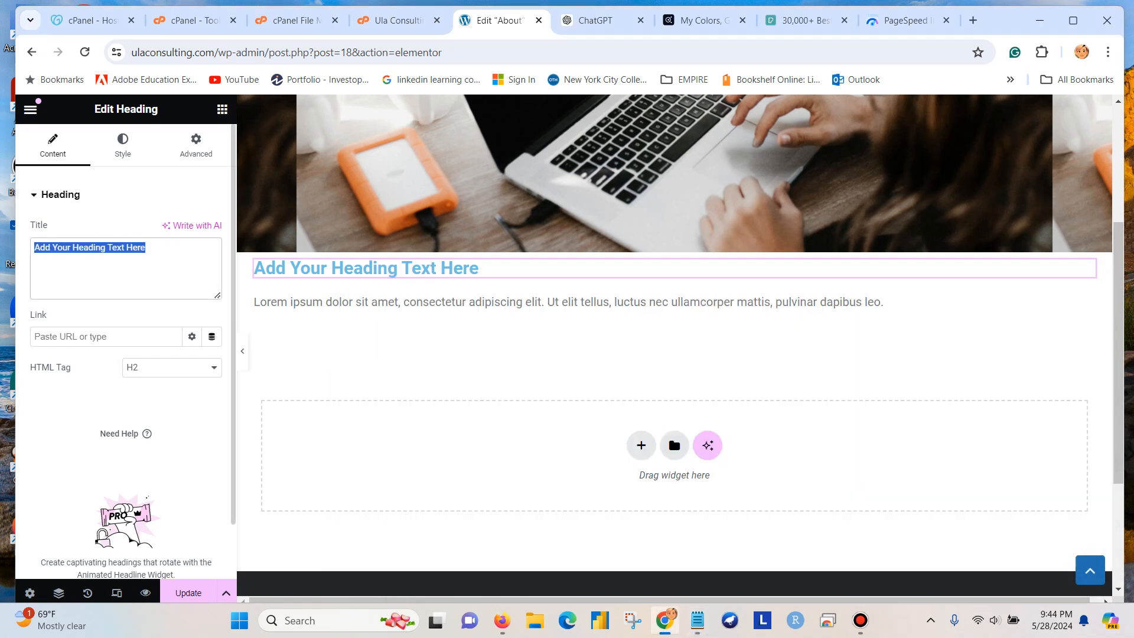
key(ctrl+v)
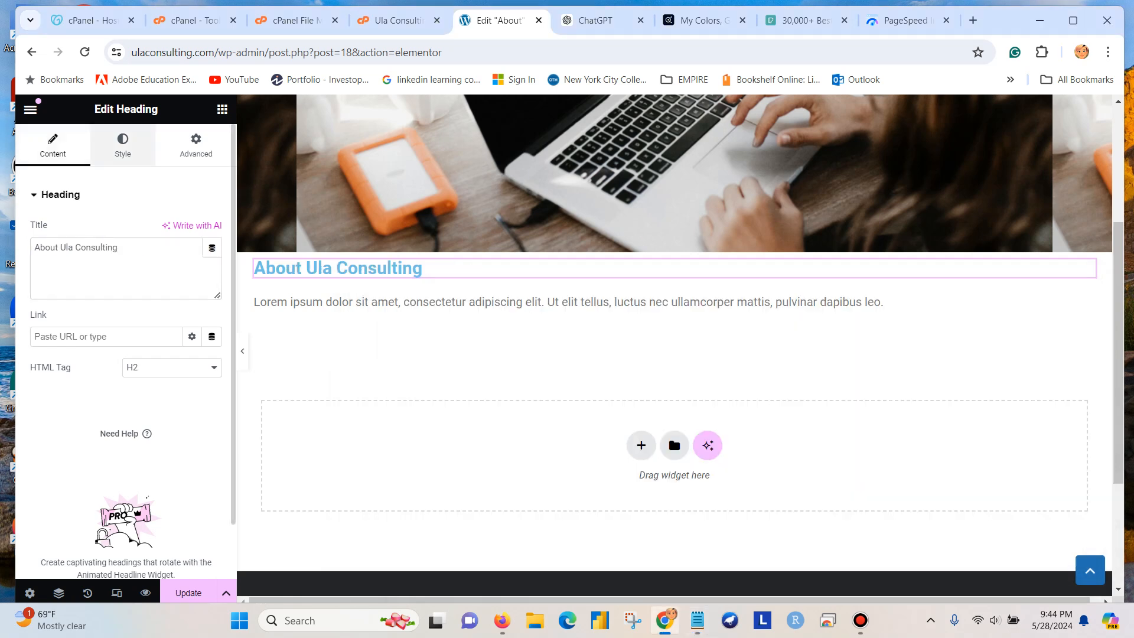
Set the heading's text color to 223447, copied from the H2 color in the Notepad style notes, and update the page
click(122, 145)
click(211, 260)
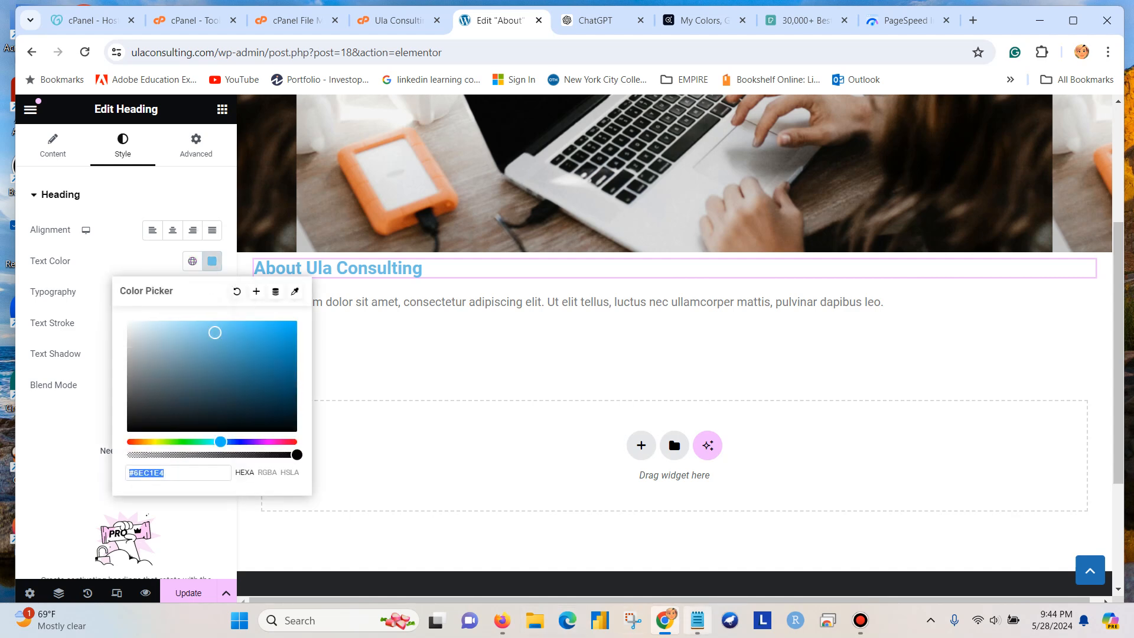
click(697, 620)
click(450, 297)
double_click(403, 416)
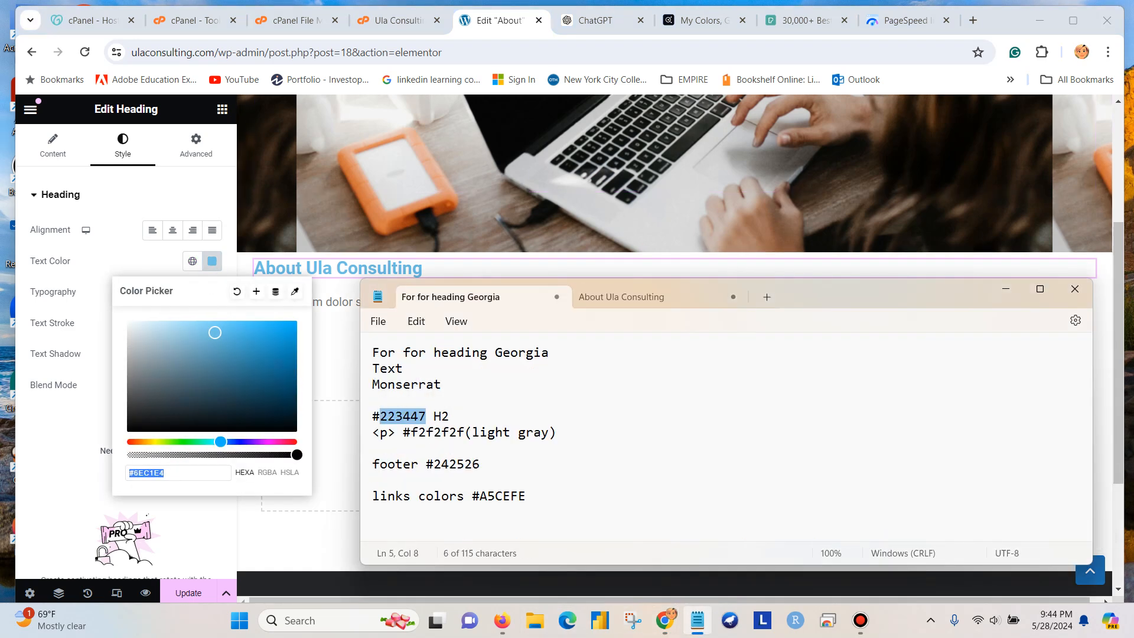
drag(427, 416, 379, 417)
key(ctrl+c)
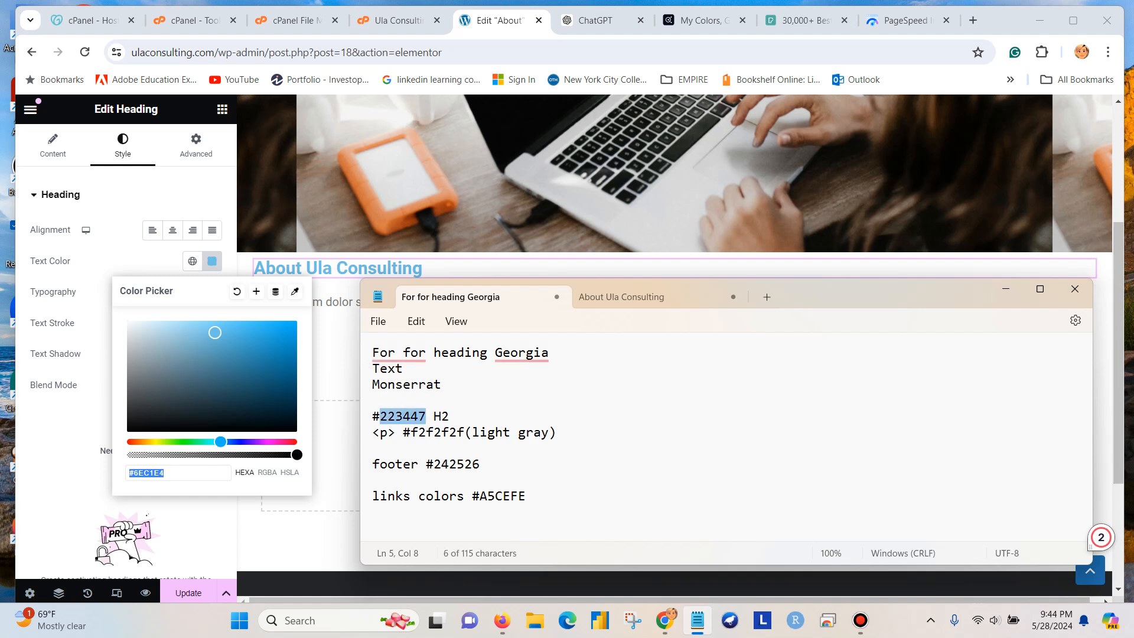
click(175, 473)
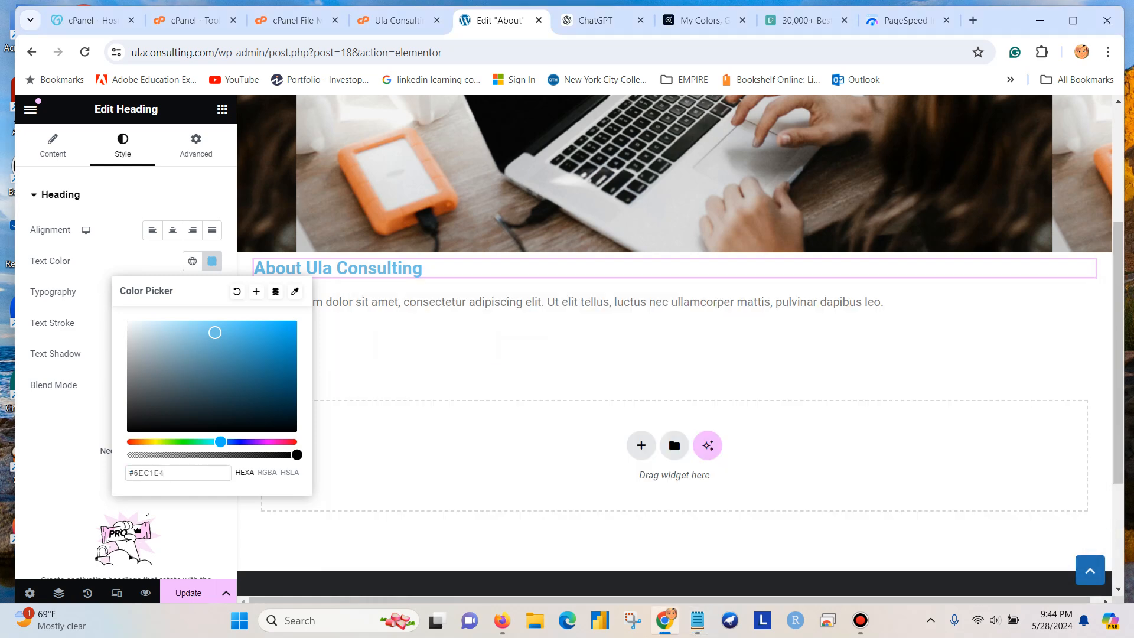
key(BackSpace)
key(BackSpace)
key(BackSpace)
key(BackSpace)
key(BackSpace)
key(ctrl+v)
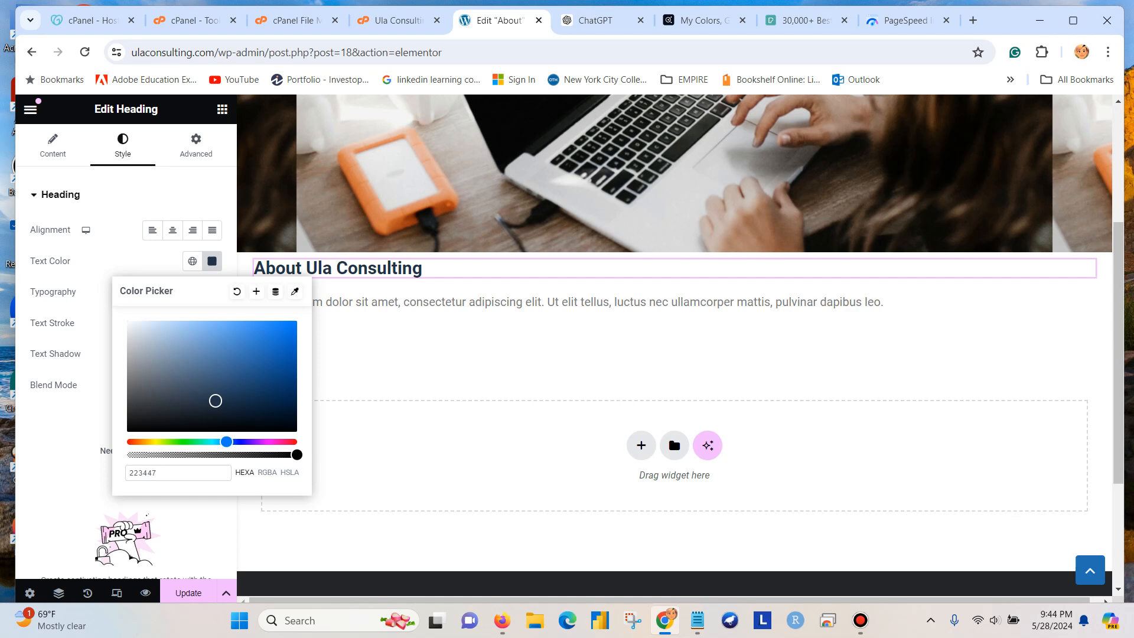
click(189, 592)
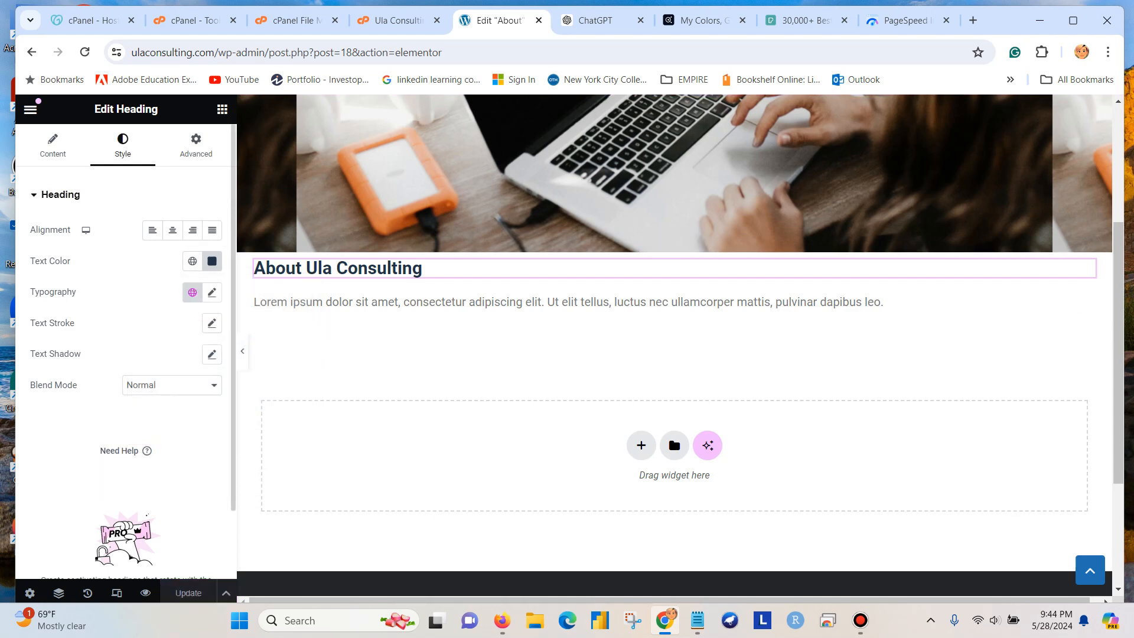
Set the heading's font family to Georgia and its size to 30 px, and update the page
click(212, 292)
click(167, 360)
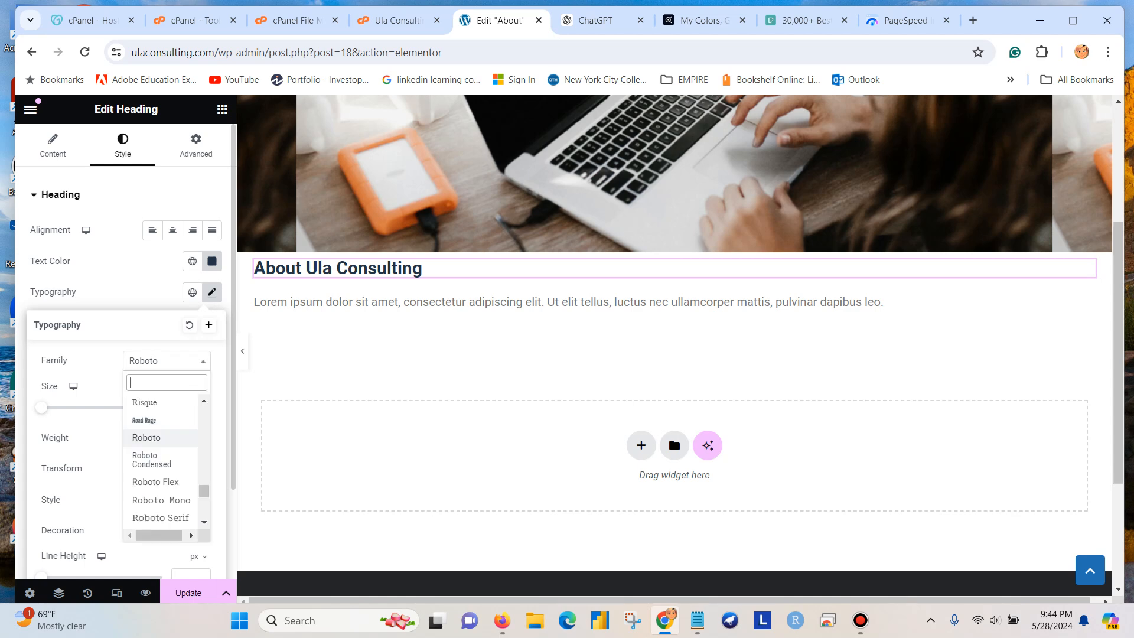
text(geo)
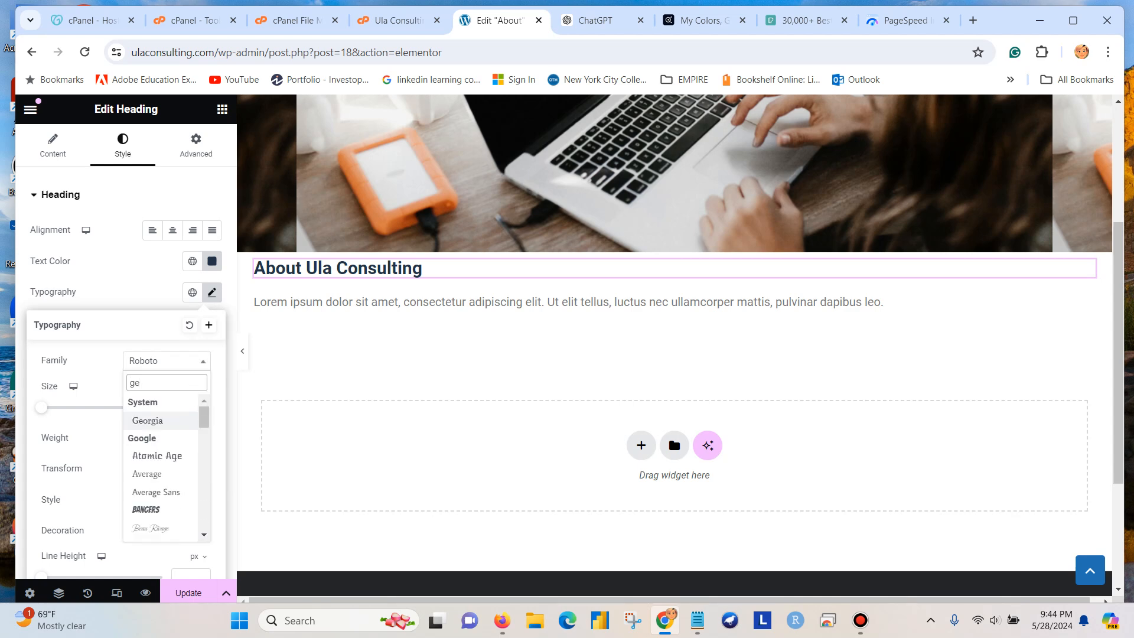
key(Return)
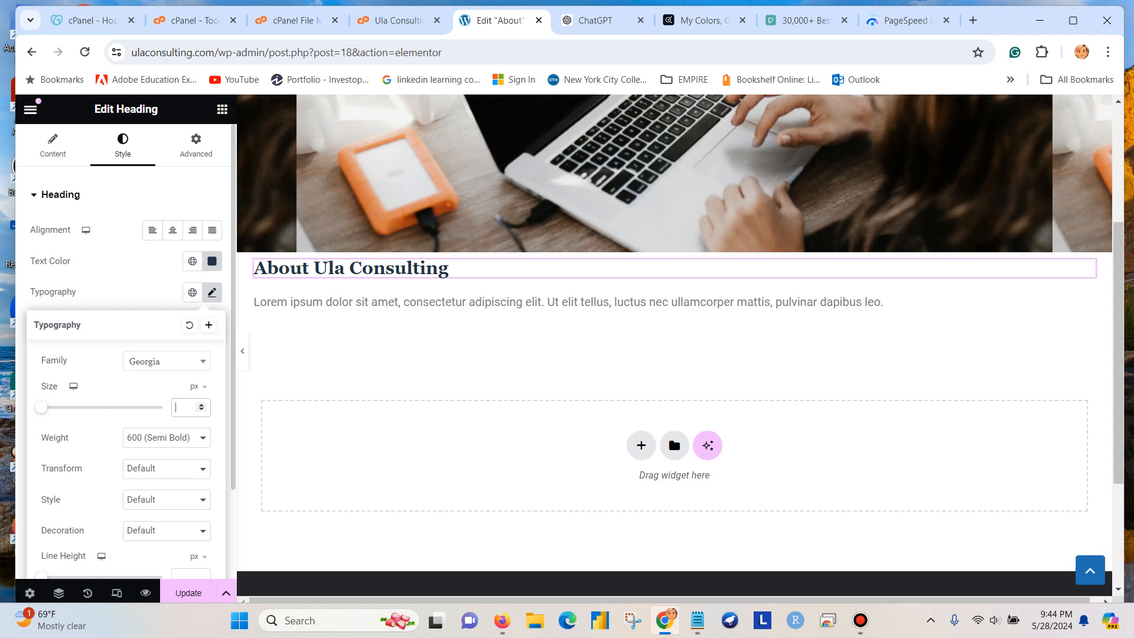
text(30)
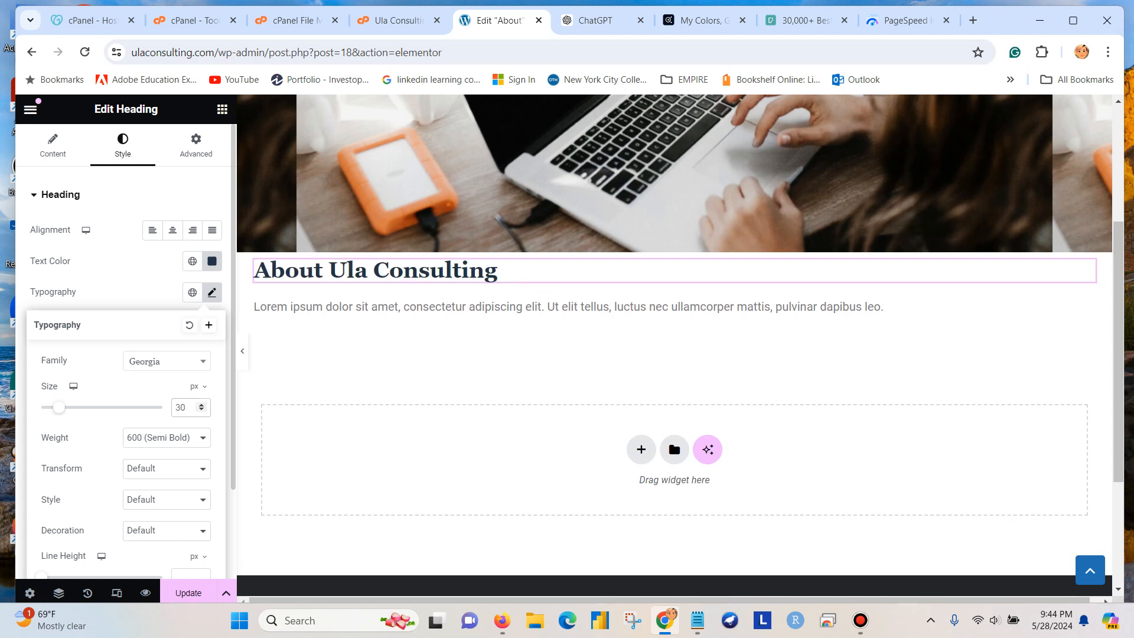
click(189, 593)
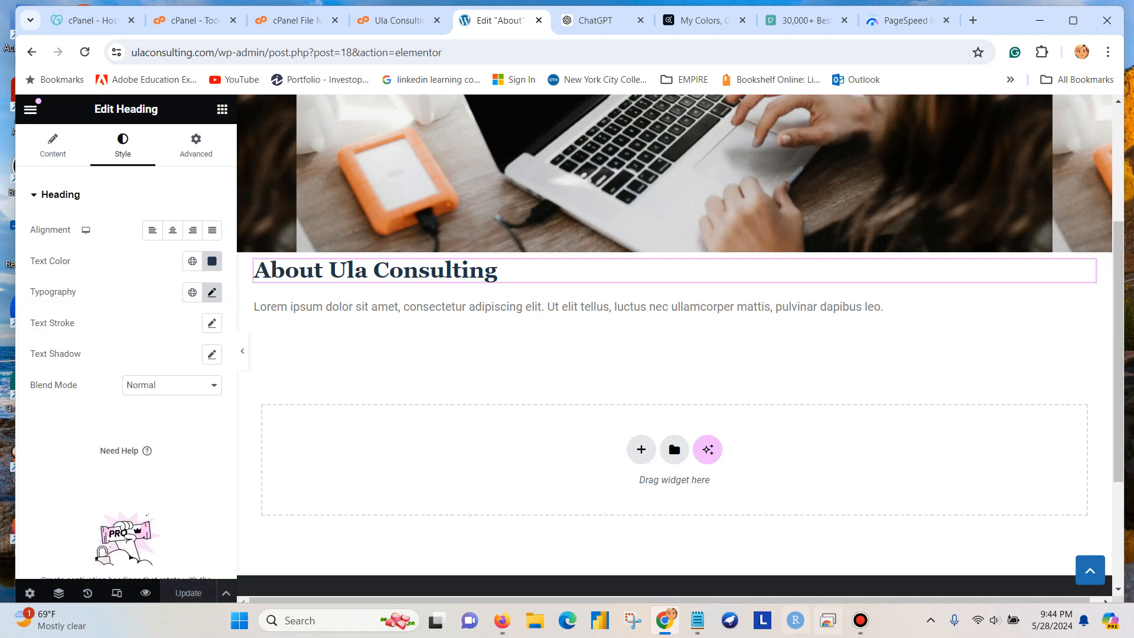
Replace the Text Editor widget's placeholder with the "Welcome to Ula Consulting" paragraph copied from the About text in Notepad
click(697, 620)
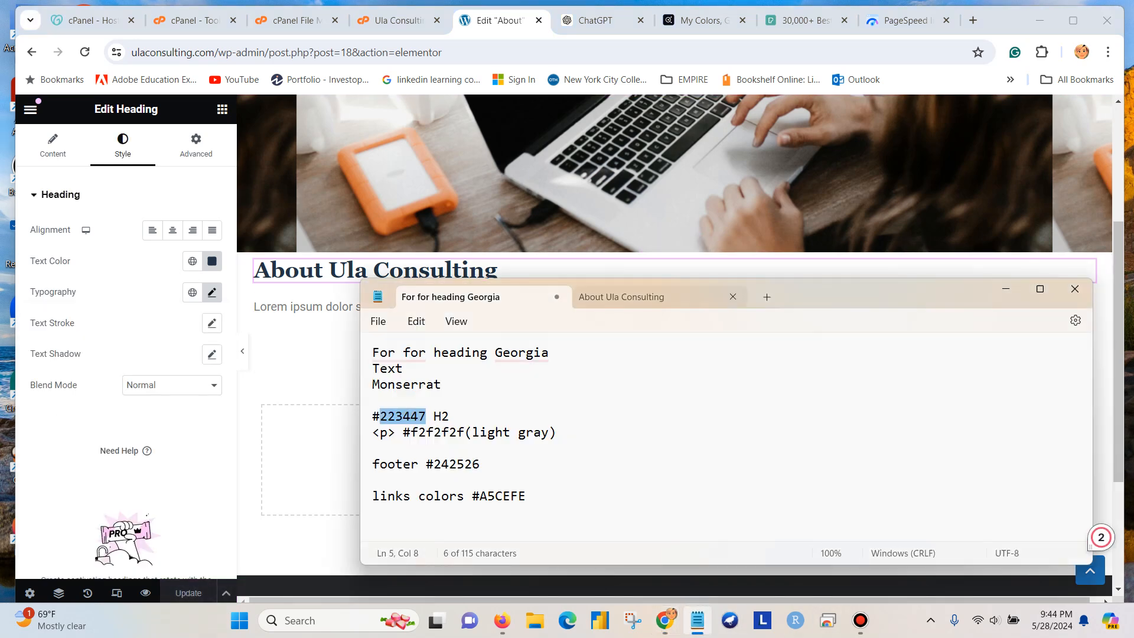
click(622, 297)
drag(373, 368, 755, 417)
key(ctrl+c)
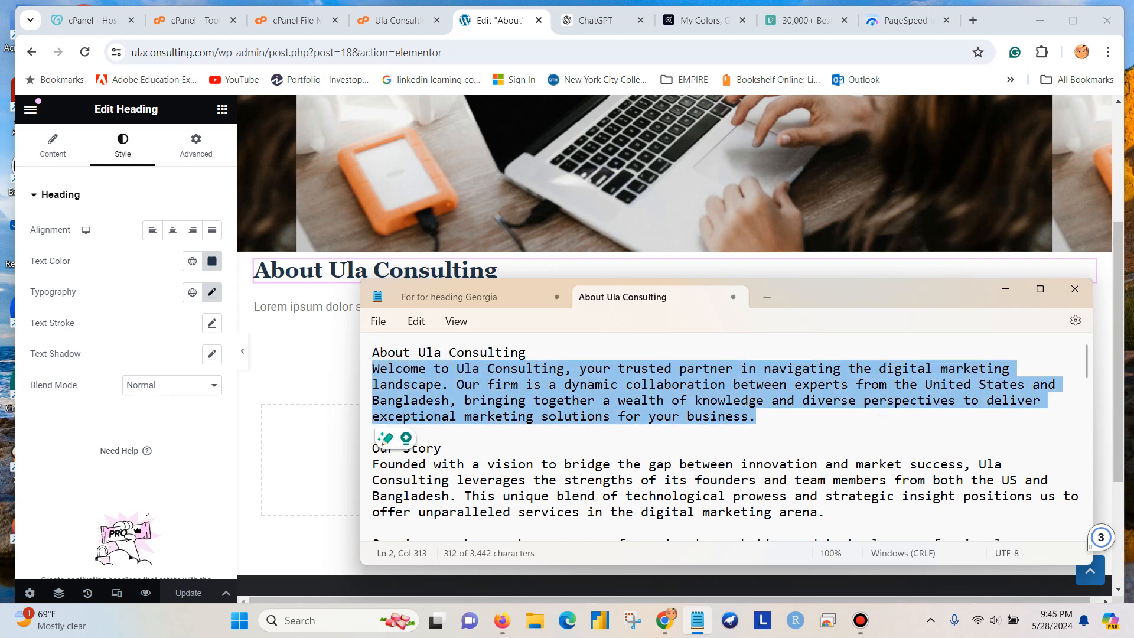
click(1005, 289)
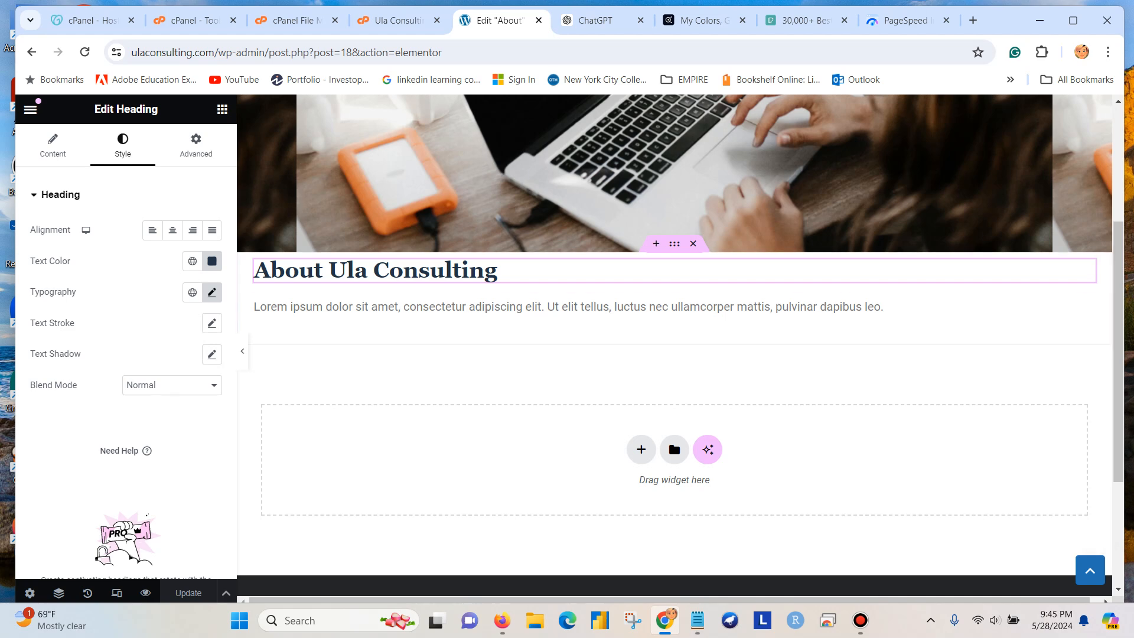
click(531, 313)
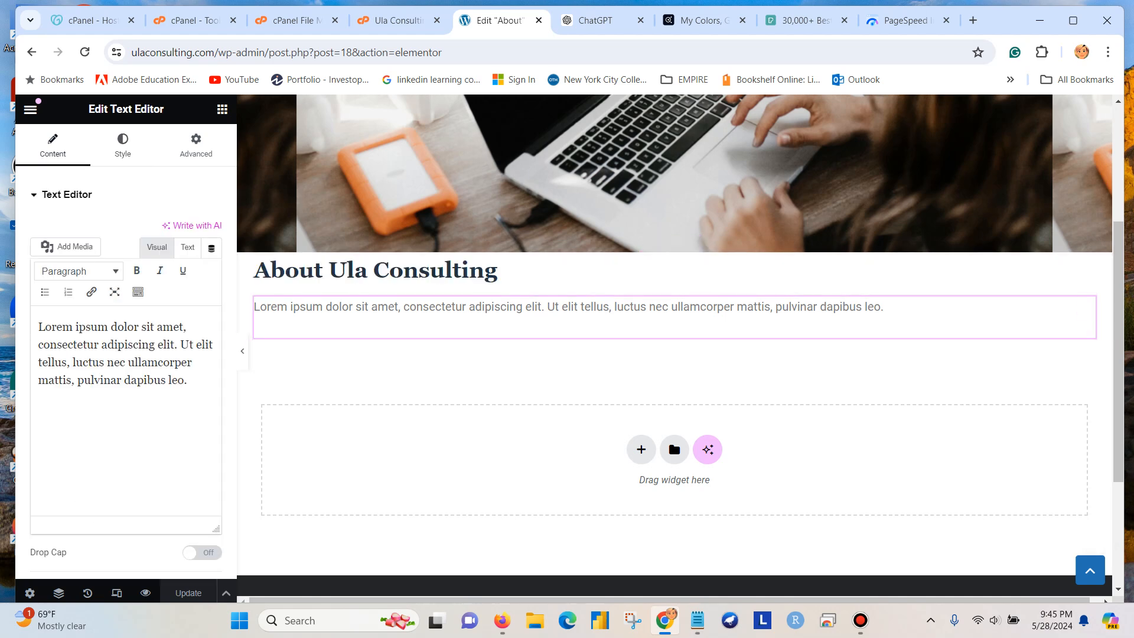
drag(189, 381, 37, 327)
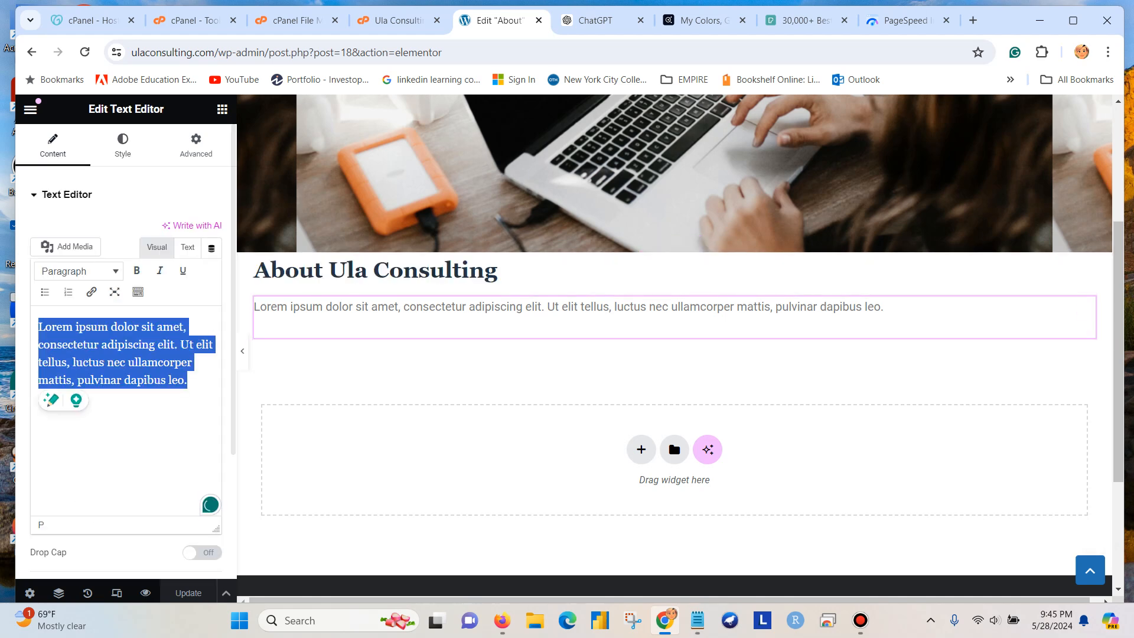
key(ctrl+v)
Set the paragraph's text color to #223447, copied from the Notepad style notes, and save the page
click(122, 144)
click(212, 261)
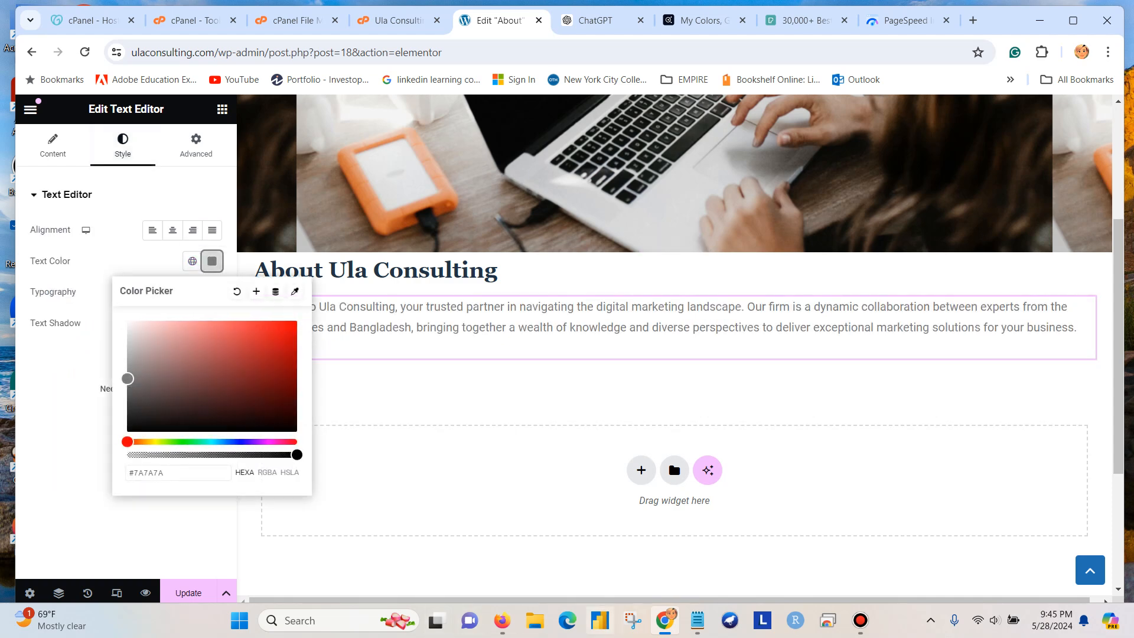
click(697, 620)
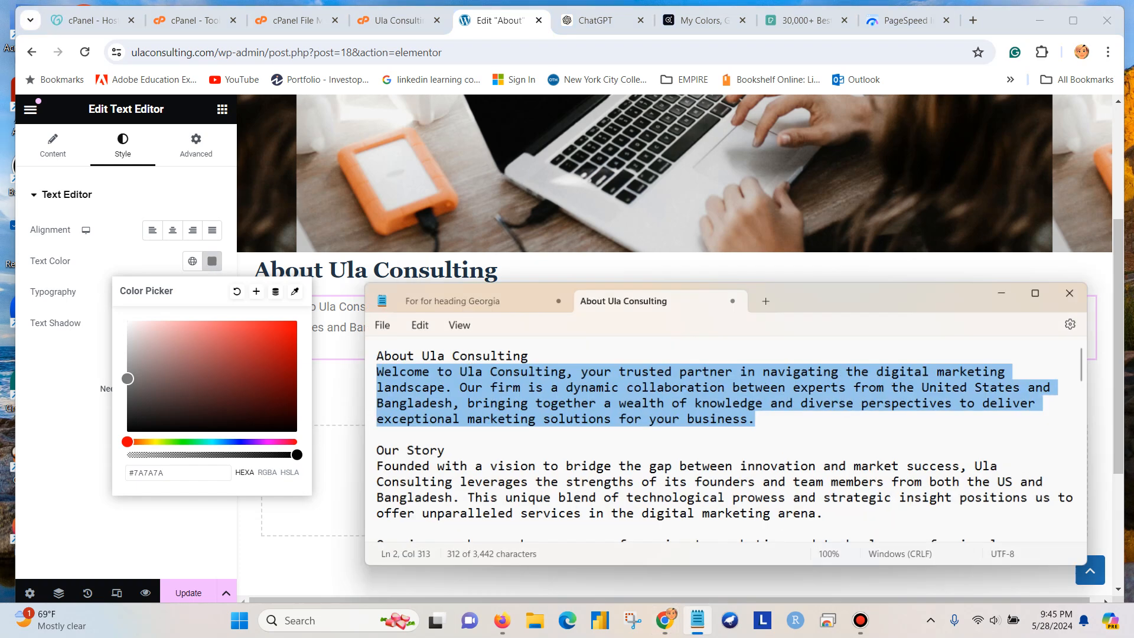
click(451, 297)
click(373, 400)
drag(372, 416, 426, 416)
key(ctrl+c)
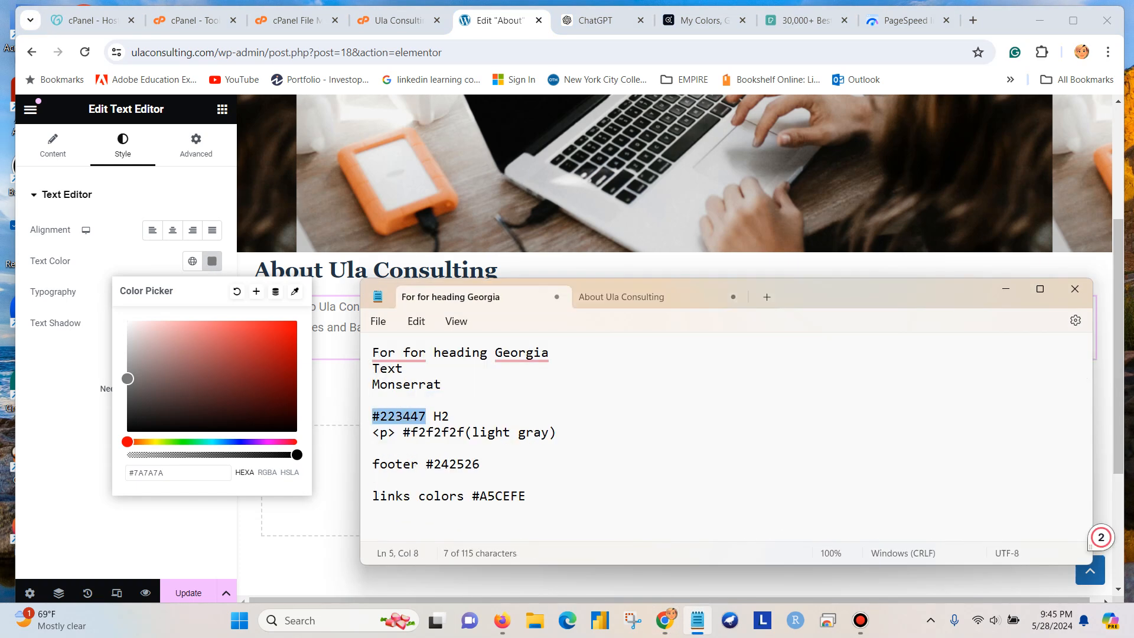
drag(165, 473, 127, 473)
key(ctrl+v)
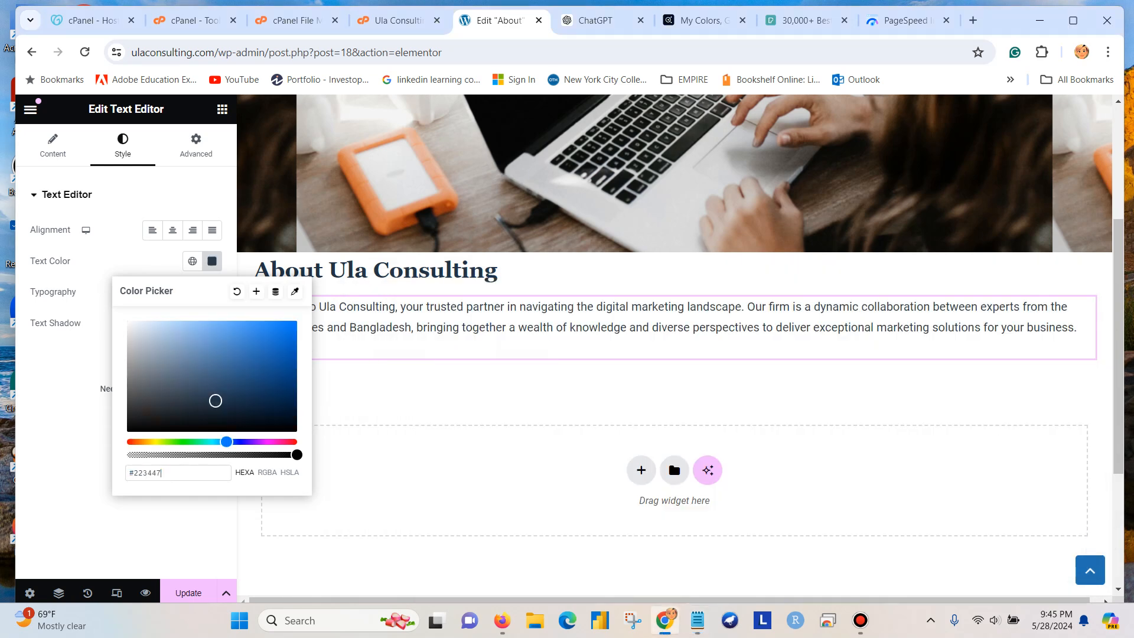
key(ctrl+s)
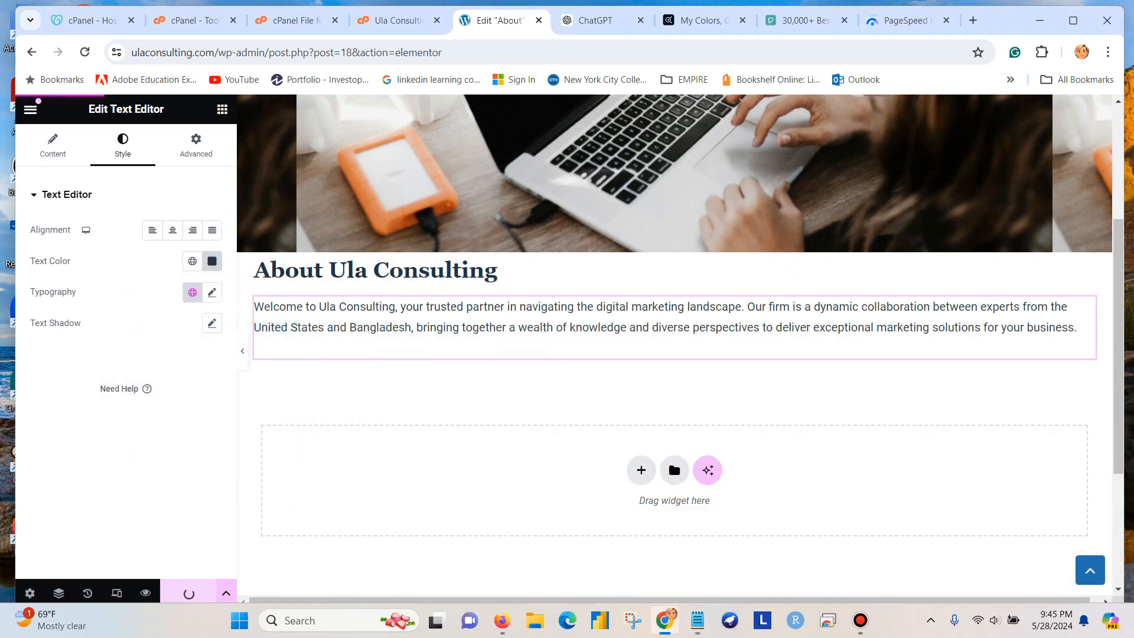
Set the paragraph's font family to Montserrat and its size to 20 px
click(212, 292)
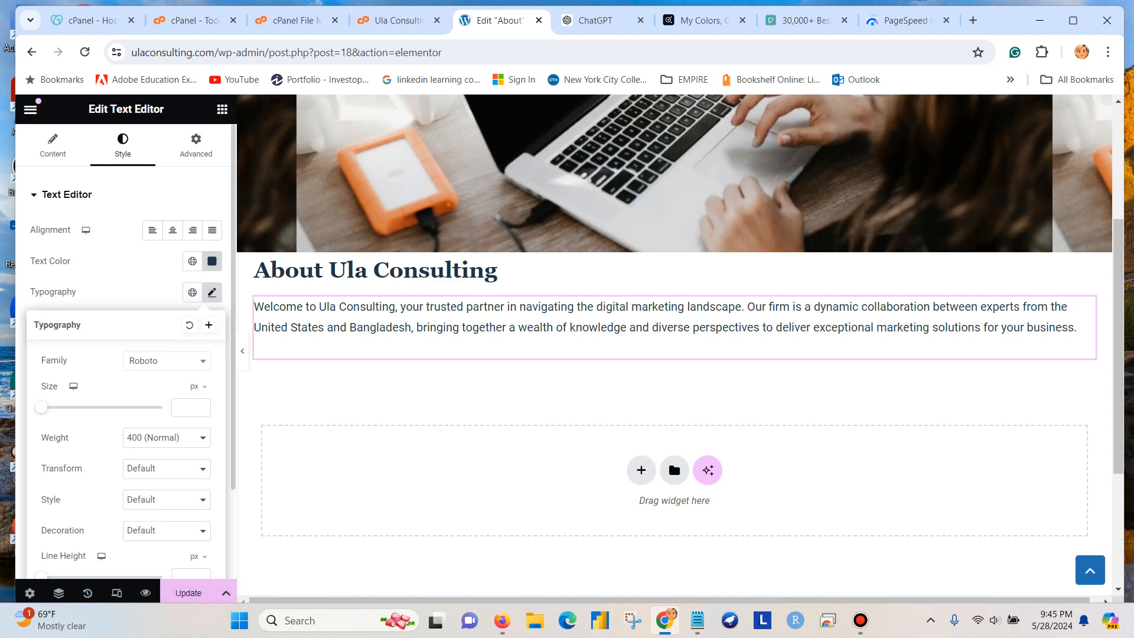
click(167, 361)
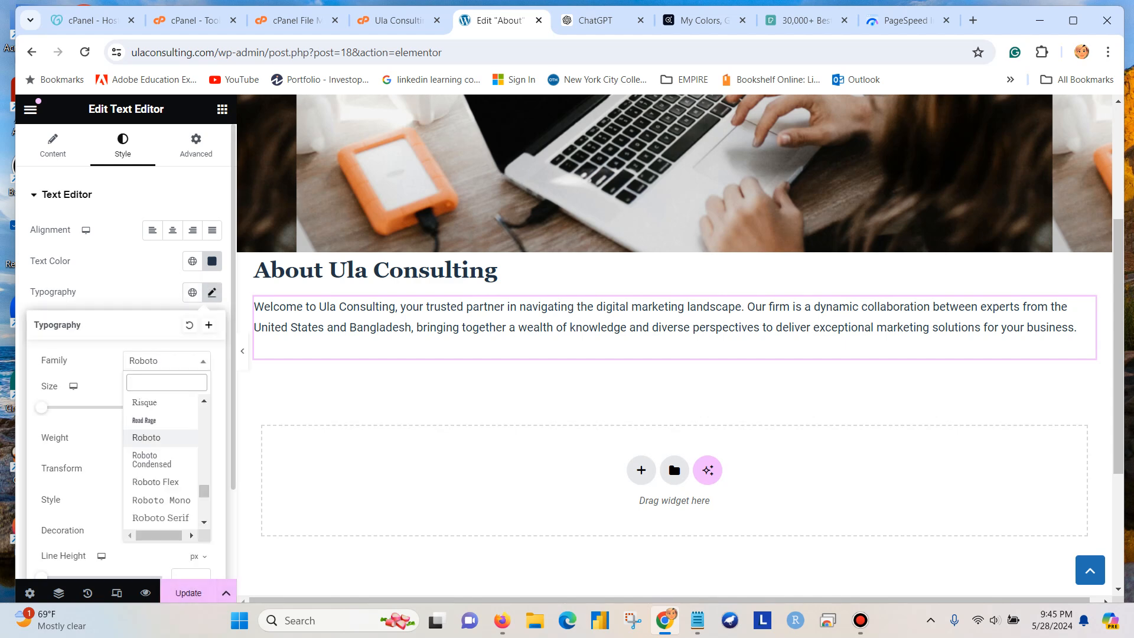
text(mon)
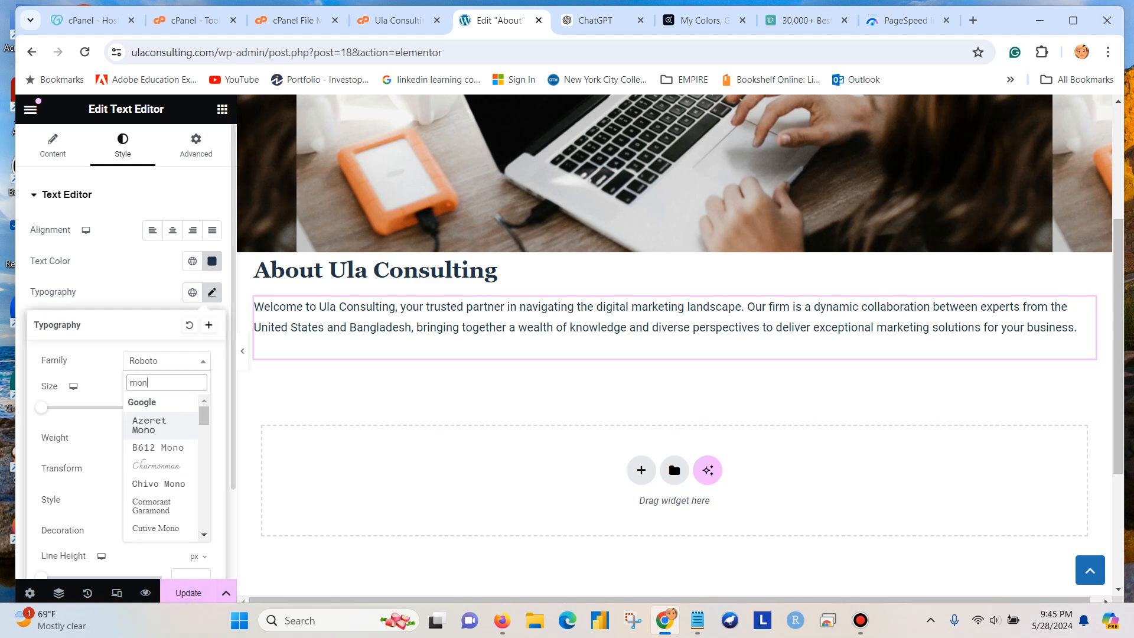
scroll(156, 472, down, 10)
scroll(156, 485, down, 5)
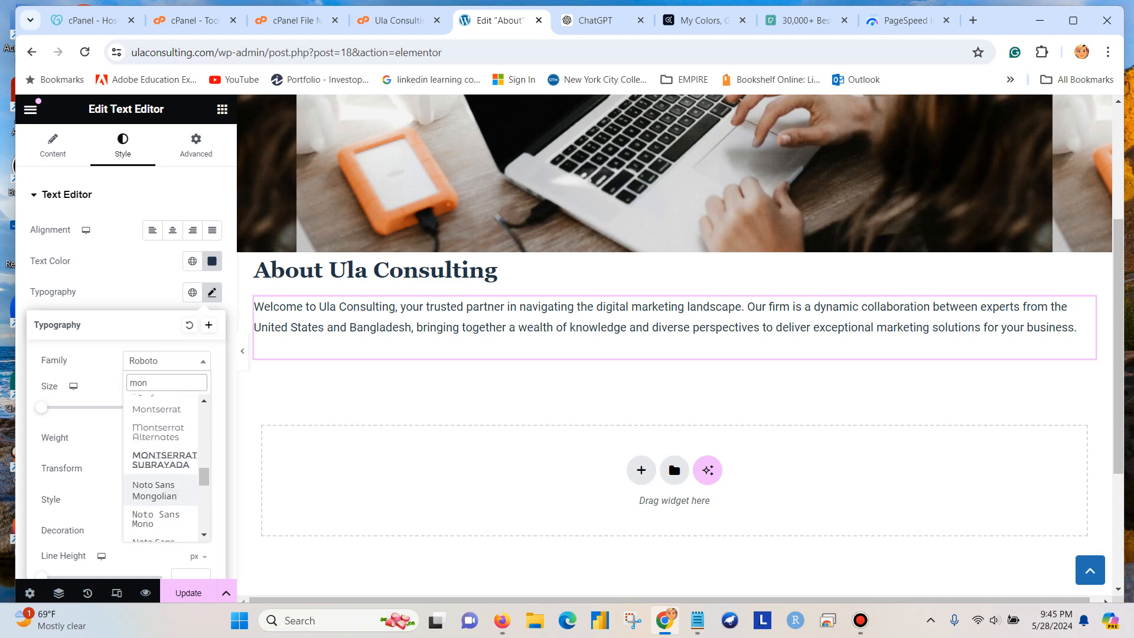
scroll(160, 484, up, 3)
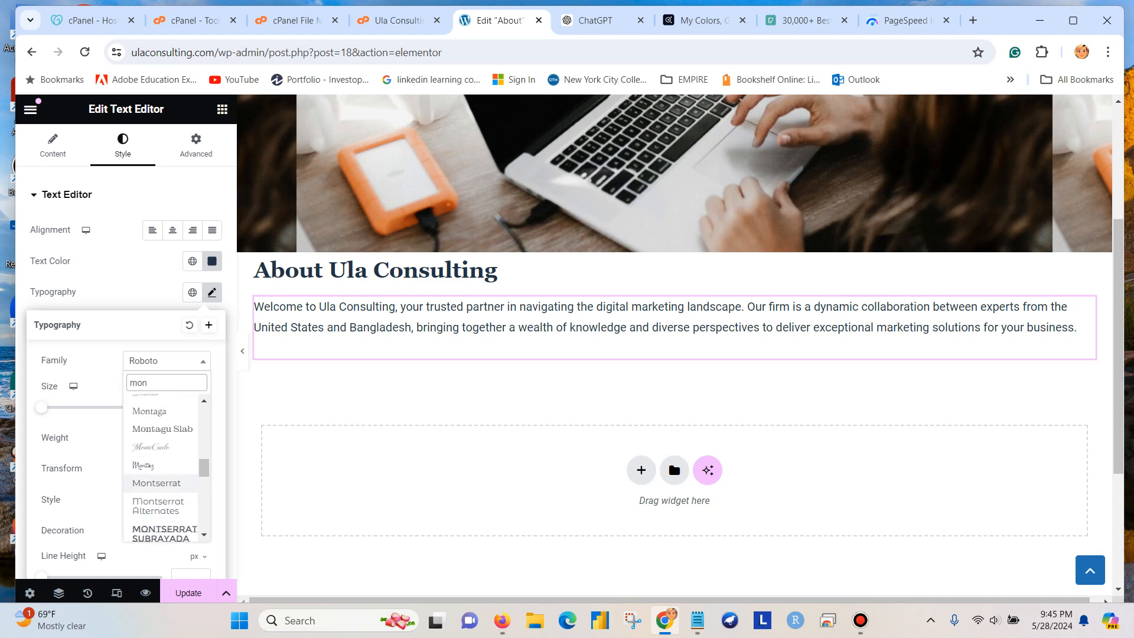
click(156, 483)
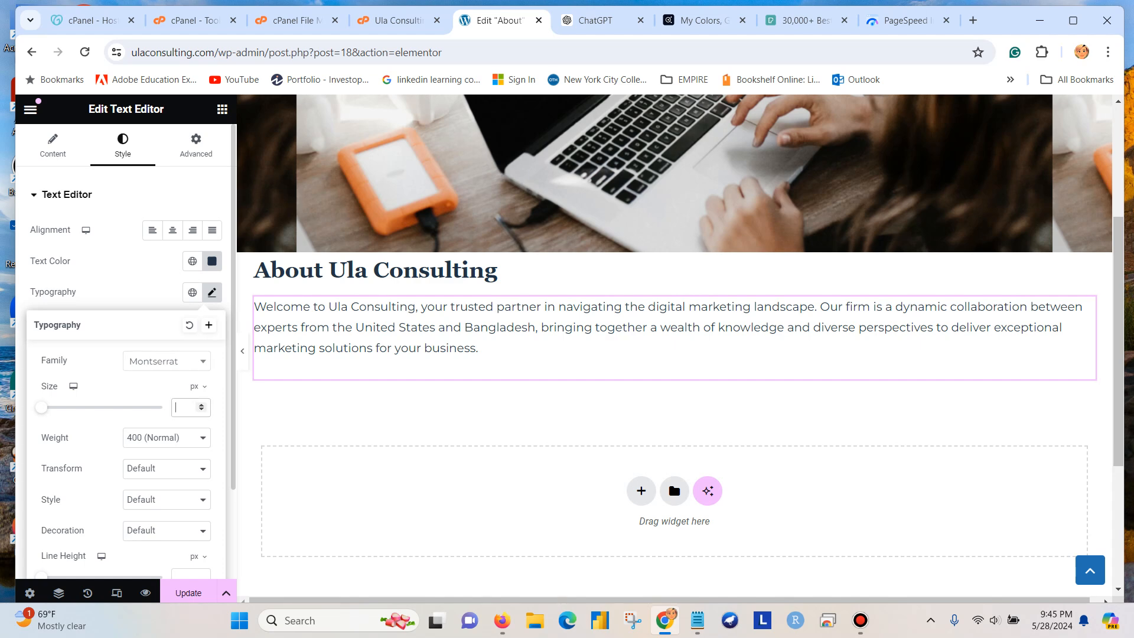
text(20)
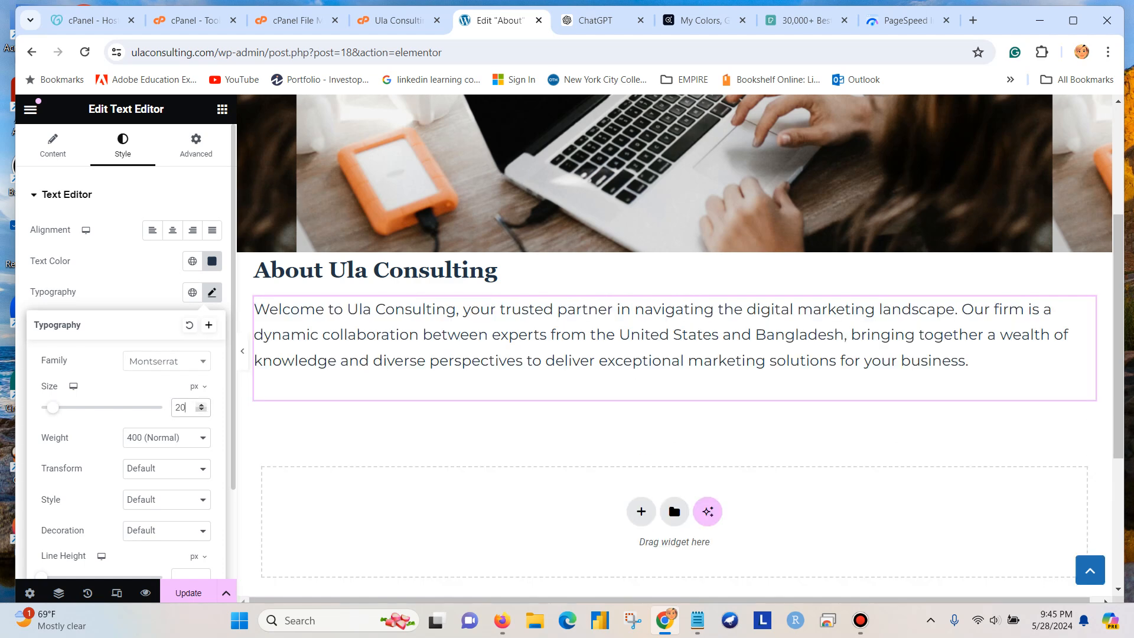
Try the 500 (Medium) font weight on the paragraph and set it back to 400 (Normal)
click(167, 438)
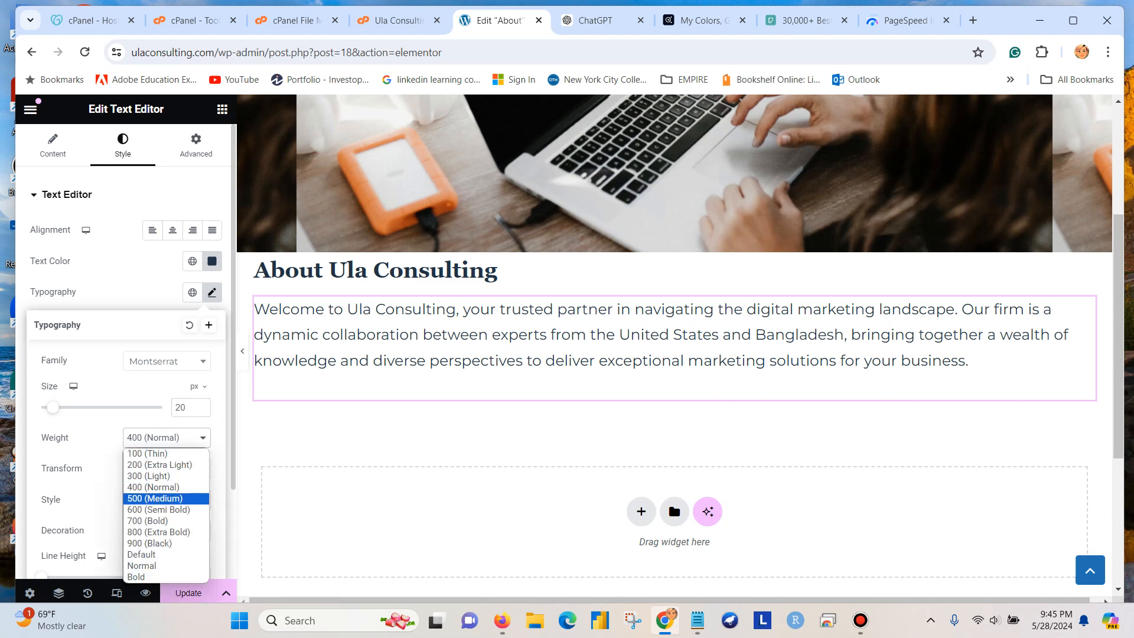
key(Return)
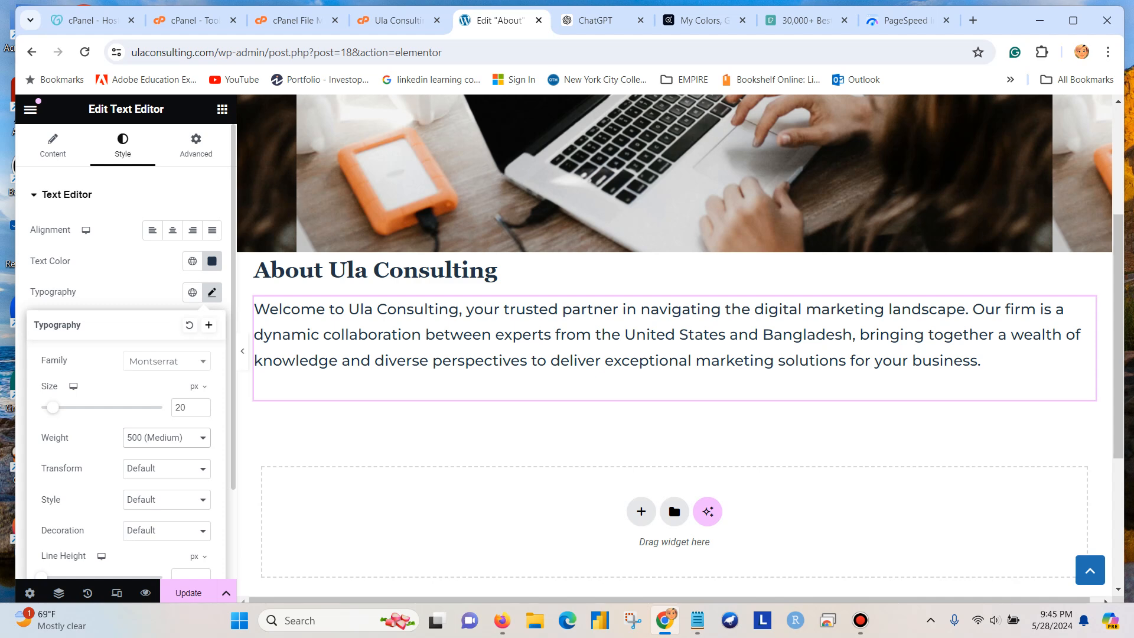
click(166, 438)
click(160, 487)
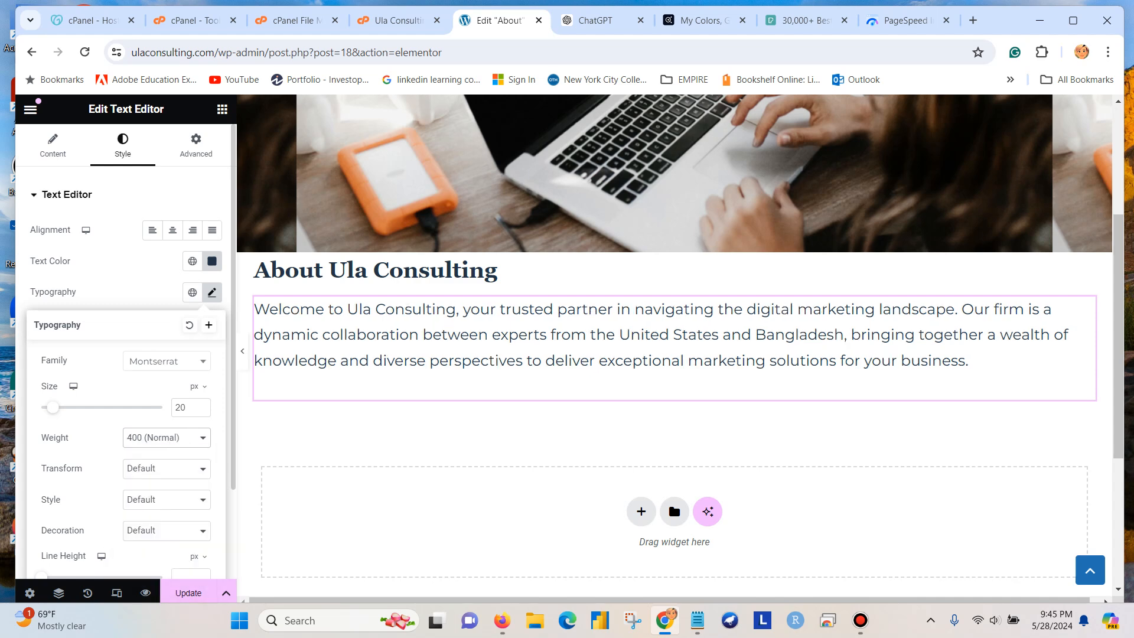
Reduce the paragraph's font size to 17 px
click(202, 410)
click(202, 410)
click(201, 409)
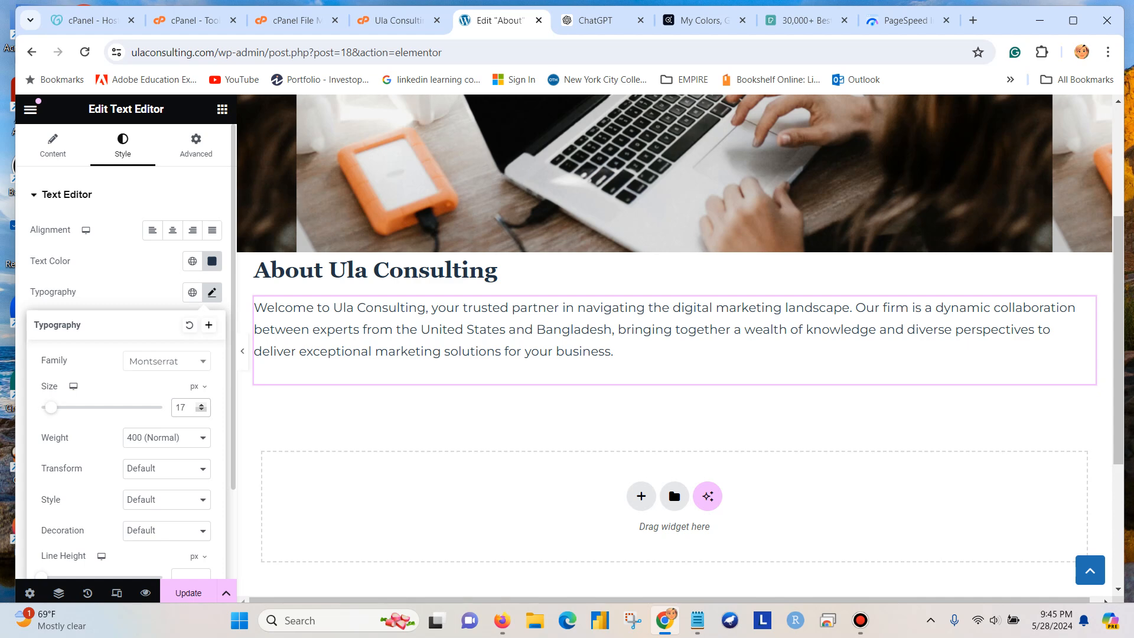
Set the paragraph's font size to 15 px and save the page
click(202, 410)
key(Down)
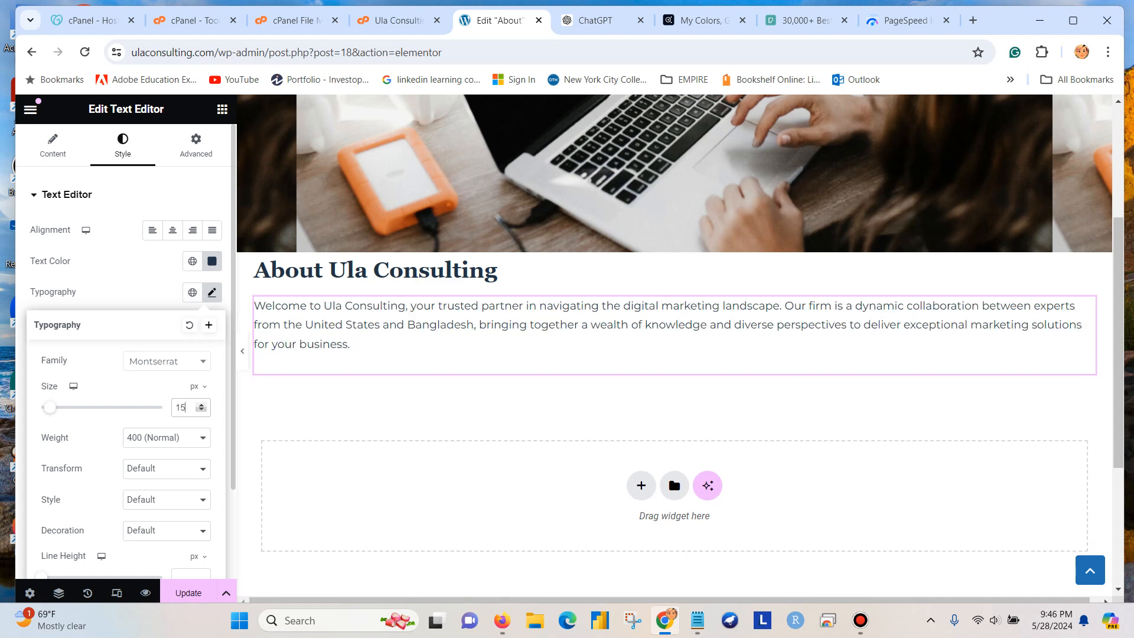
click(189, 592)
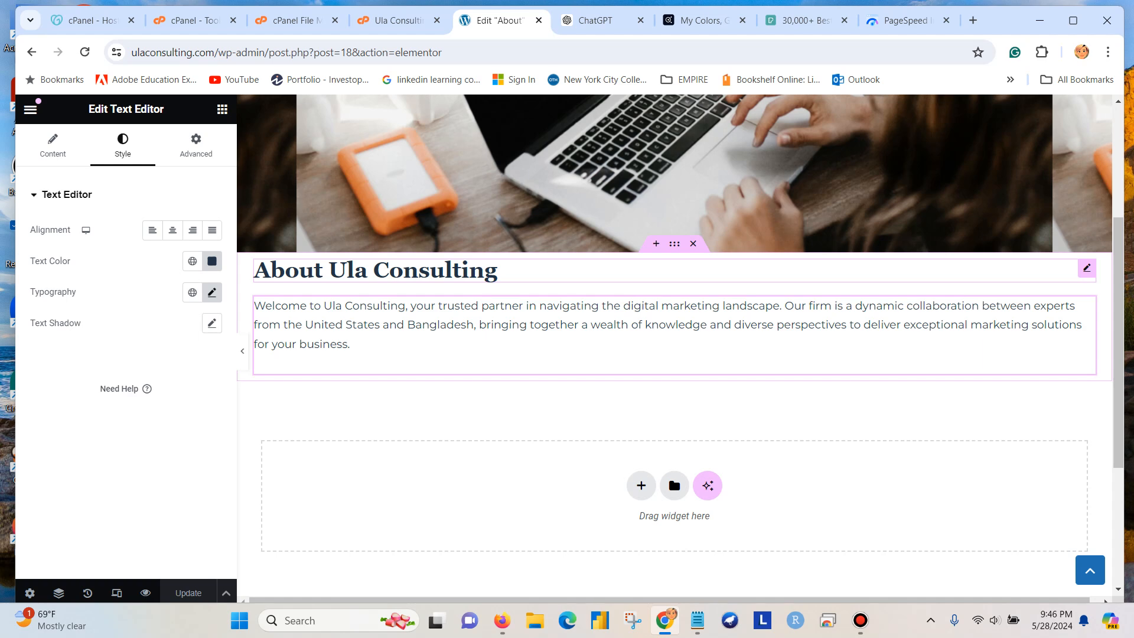
Check the typography settings of the "About Ula Consulting" heading
click(375, 271)
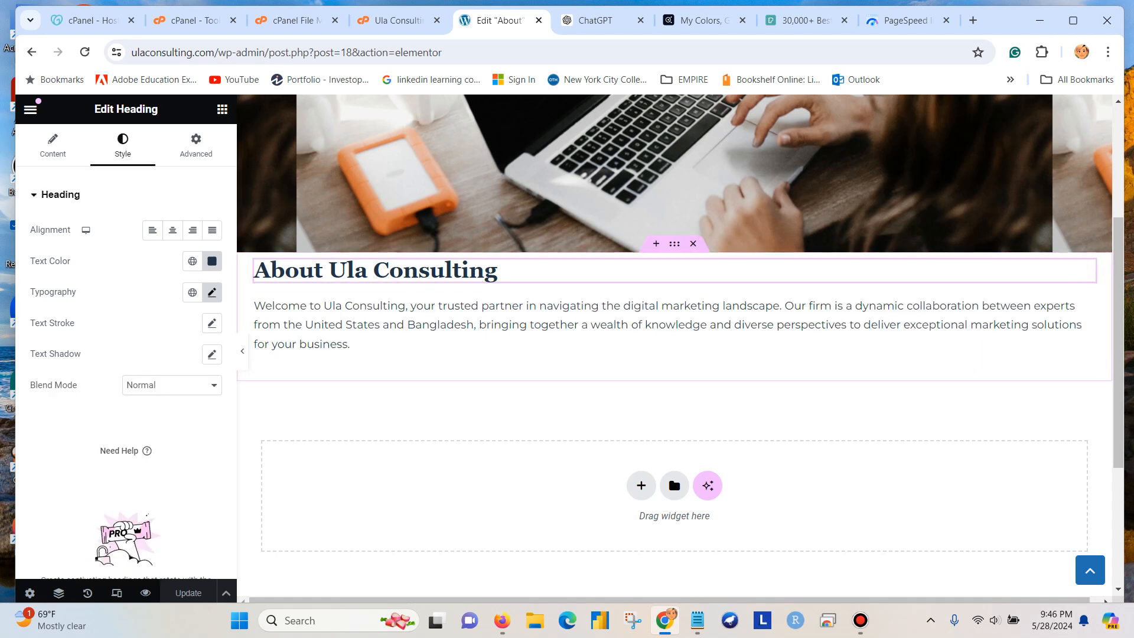
click(212, 292)
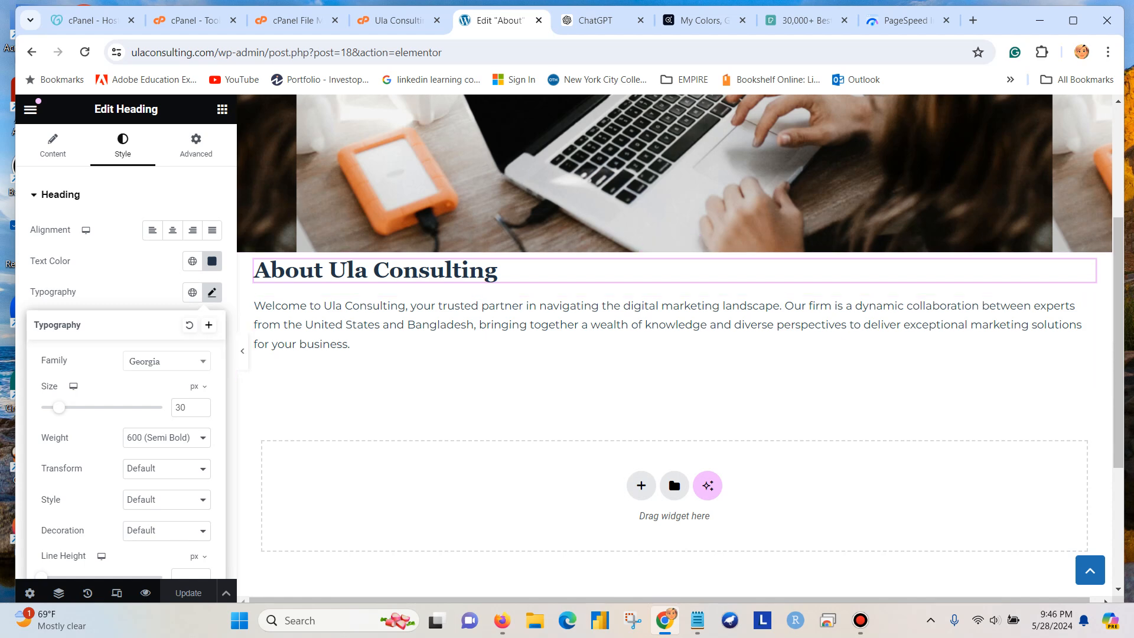
click(472, 367)
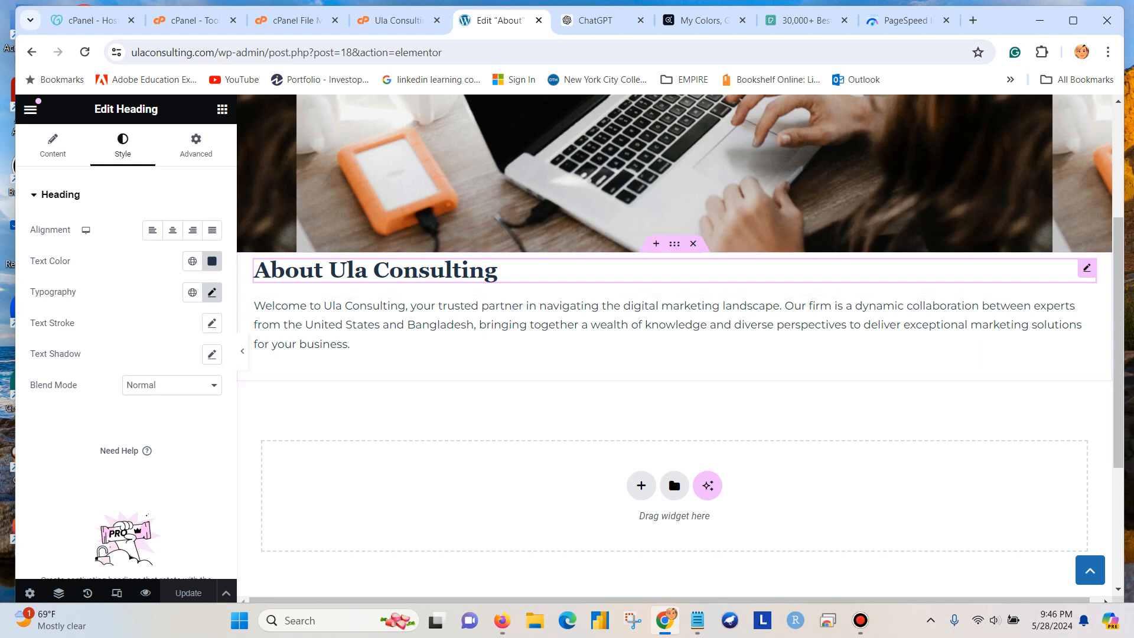
Copy the "Our Story" title from the About Ula Consulting notes in Notepad and return to the Elementor page
click(698, 620)
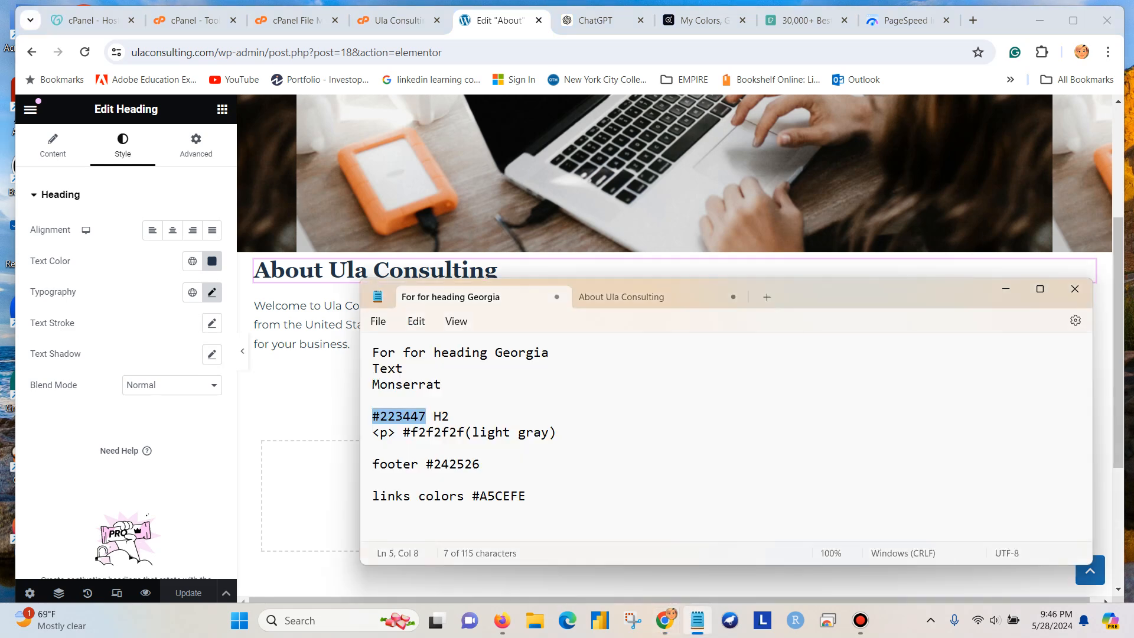
click(650, 297)
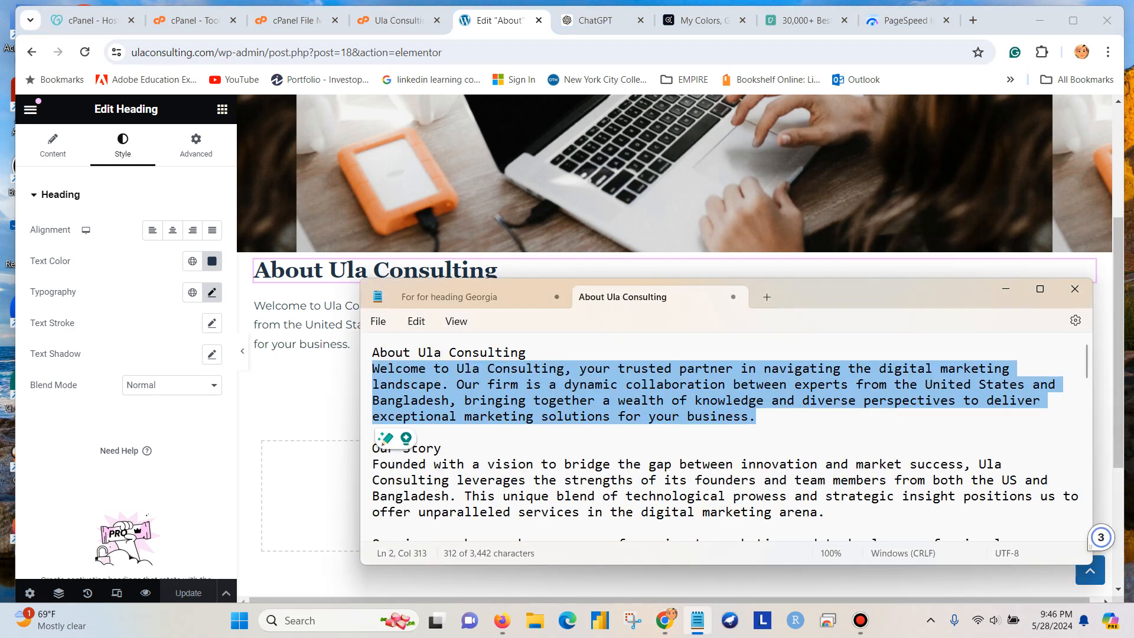
drag(441, 448, 380, 448)
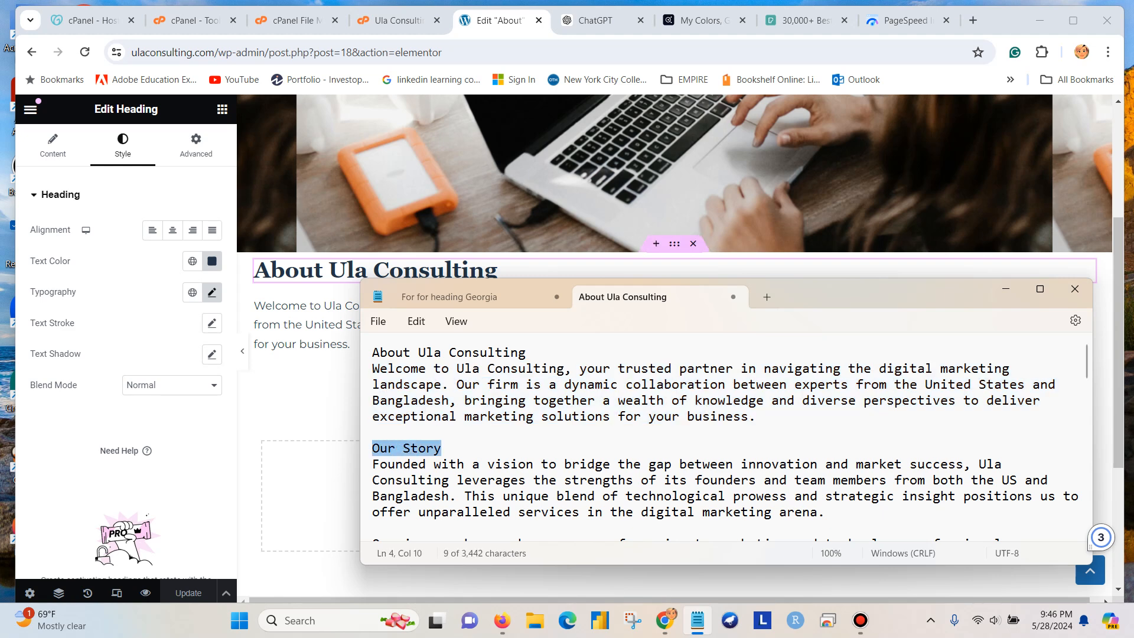
click(498, 270)
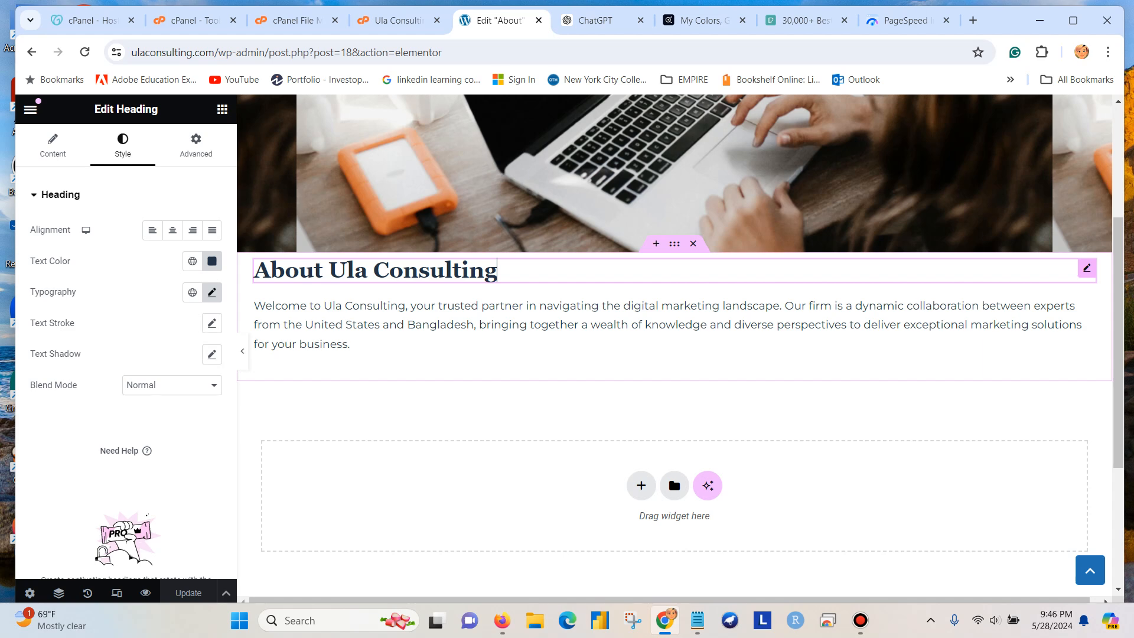
Duplicate the "About Ula Consulting" heading, move the copy below the welcome paragraph and retitle it "Our Story"
right_click(1086, 268)
click(1063, 306)
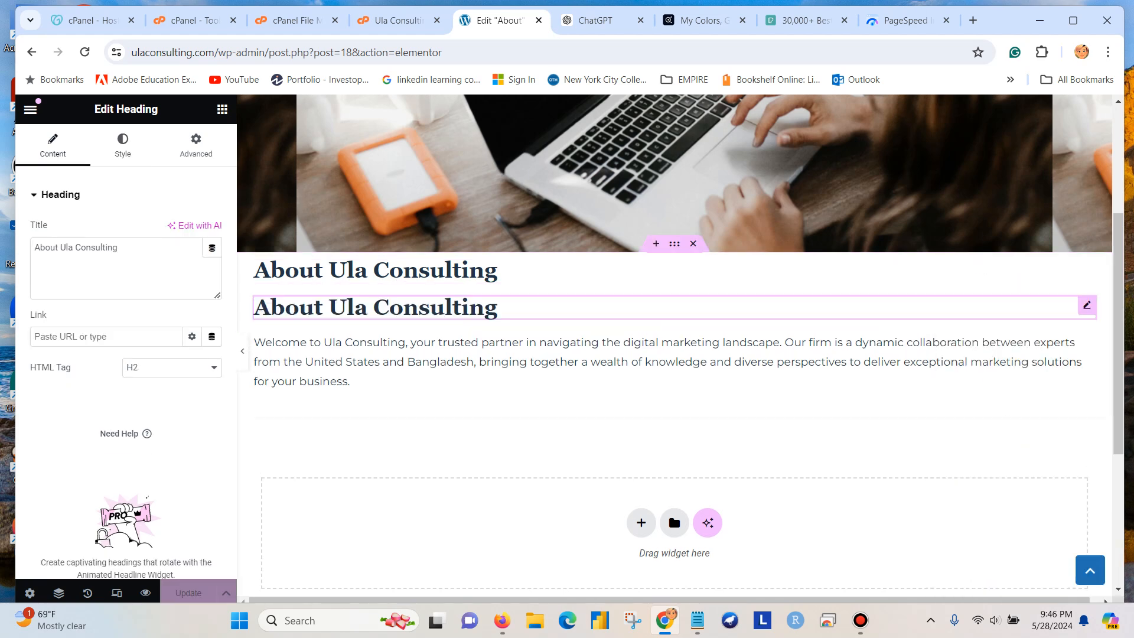
drag(1086, 305, 1077, 401)
drag(121, 248, 24, 247)
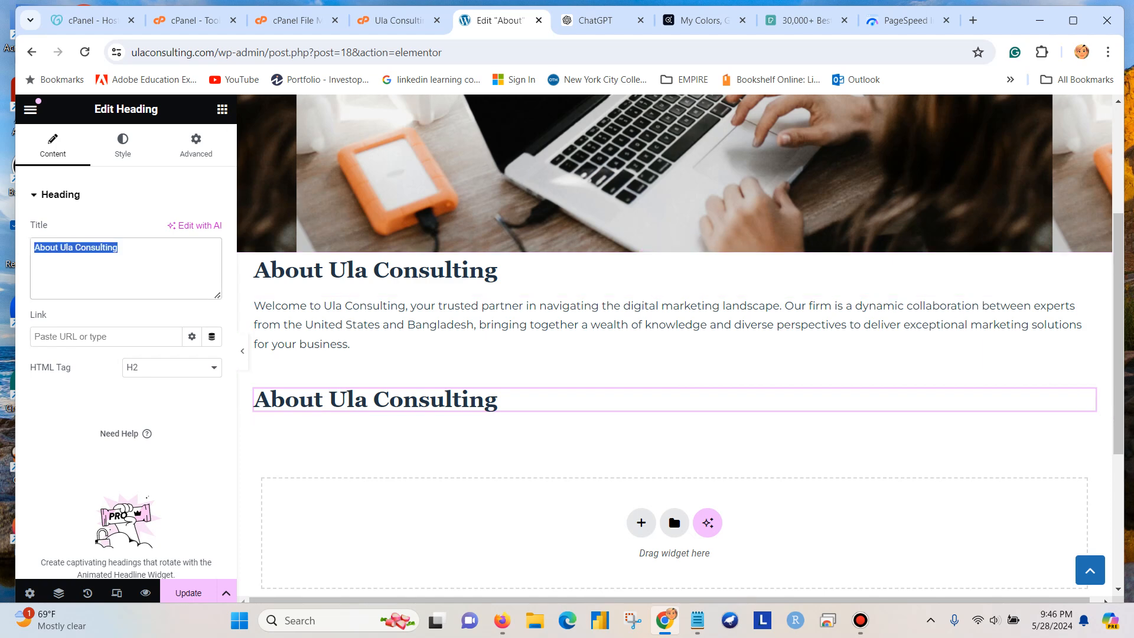
text(Our Story)
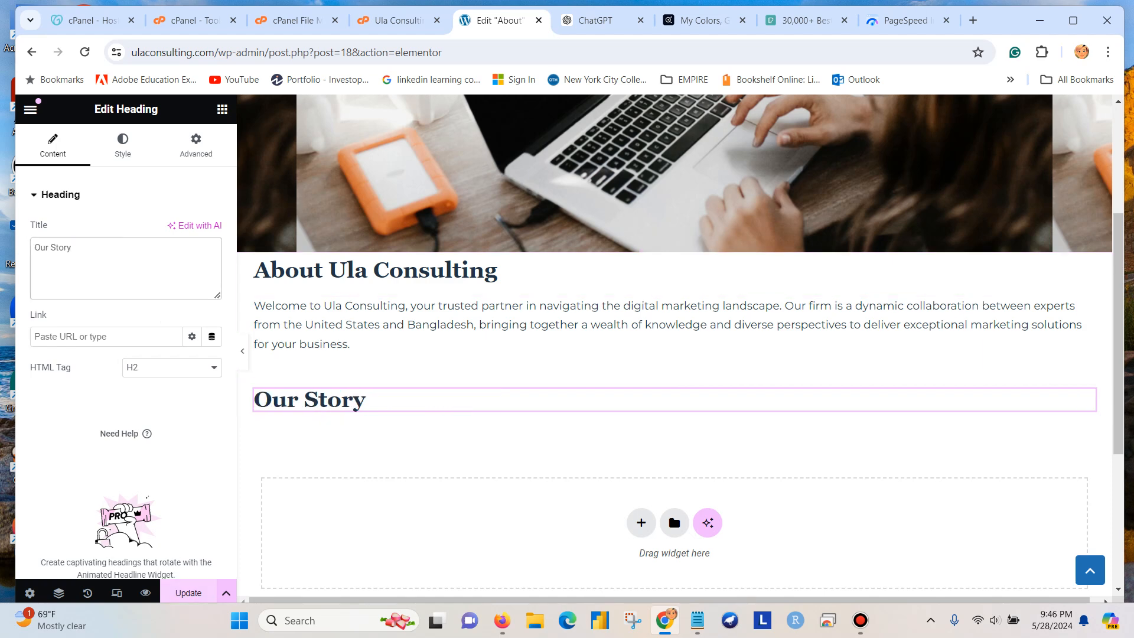
Copy both "Our Story" paragraphs from the Notepad notes and return to the Elementor page
click(697, 620)
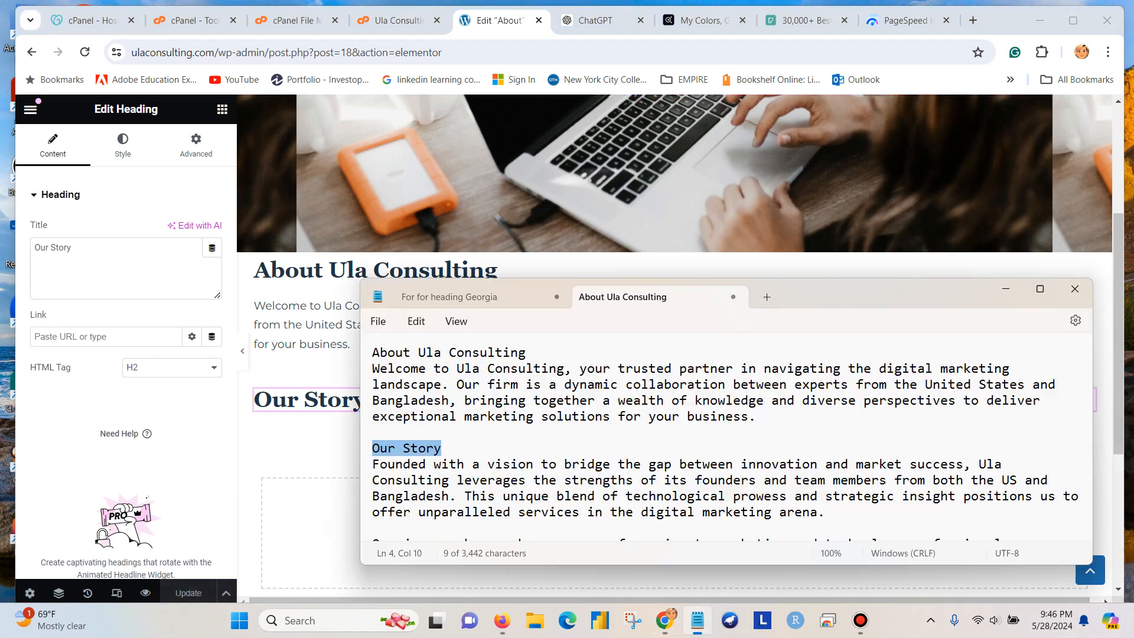
drag(372, 464, 885, 529)
scroll(886, 528, down, 4)
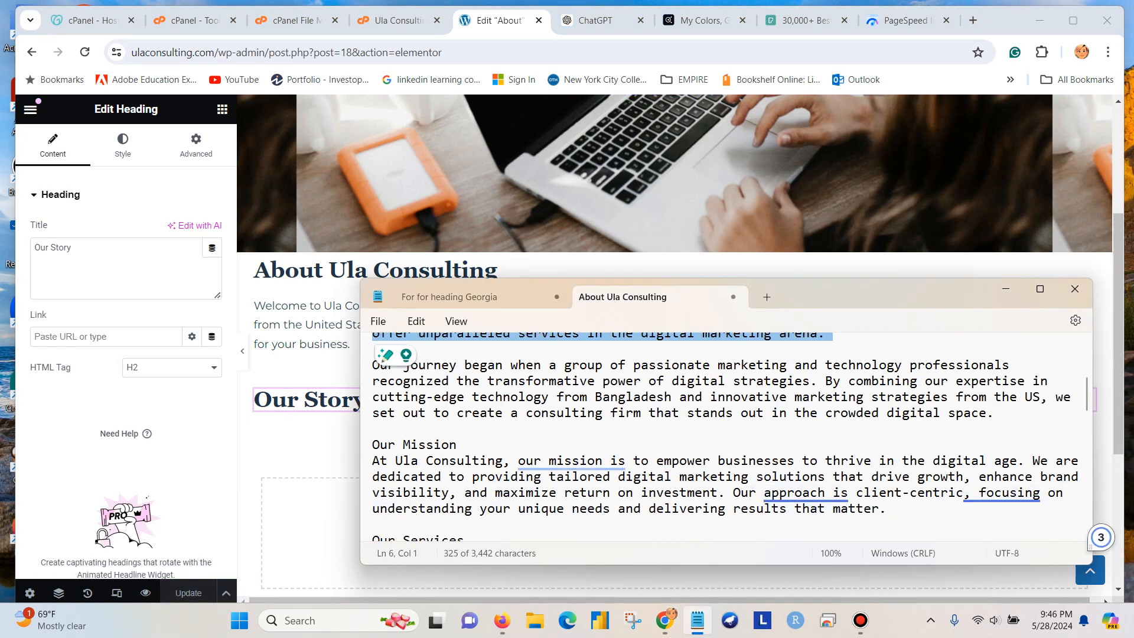
scroll(726, 437, up, 1)
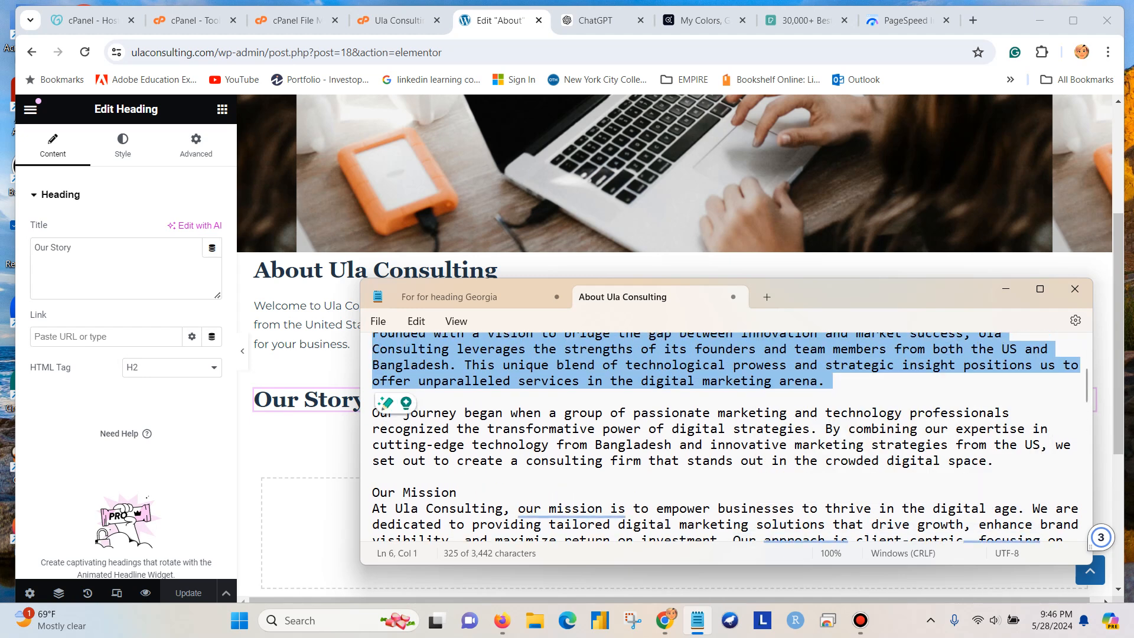
shift+click(726, 476)
key(ctrl+c)
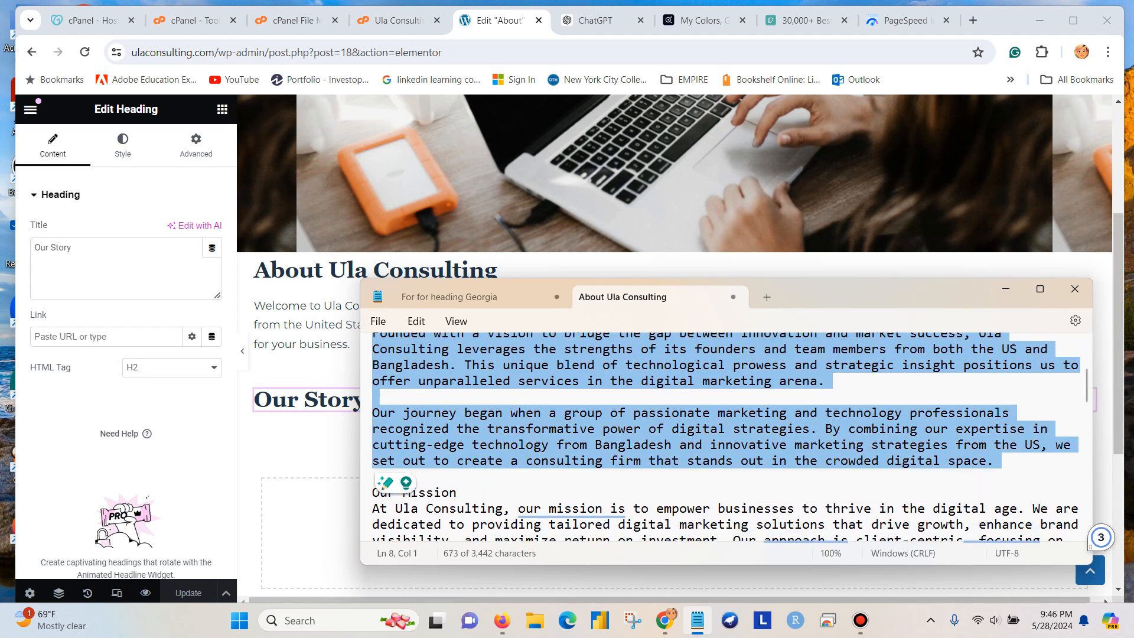
right_click(724, 452)
click(766, 159)
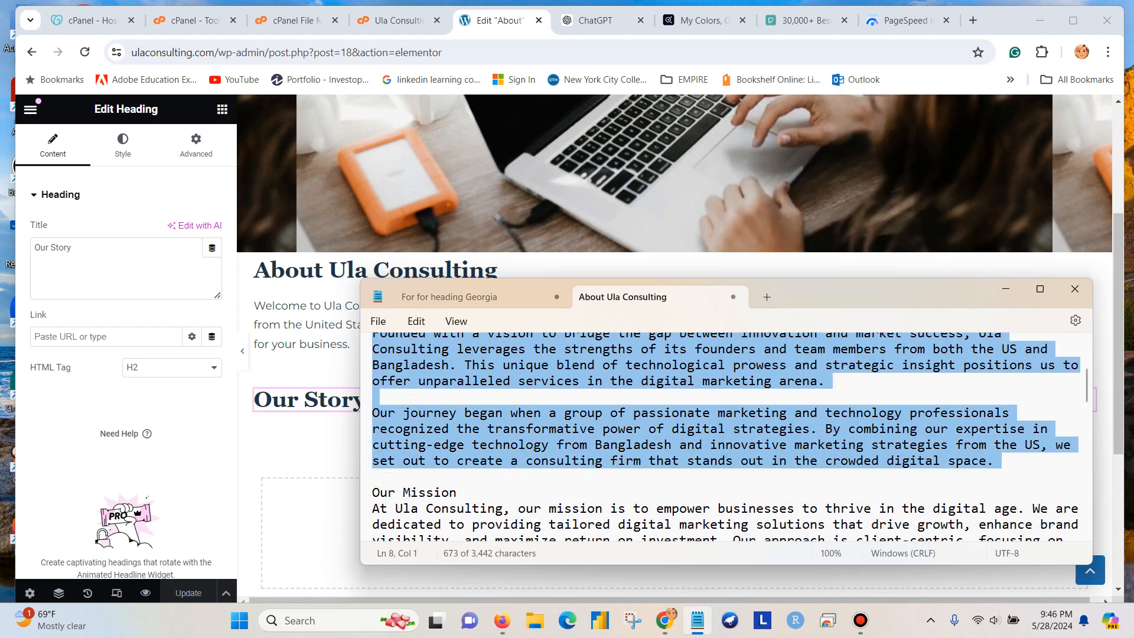
click(1005, 289)
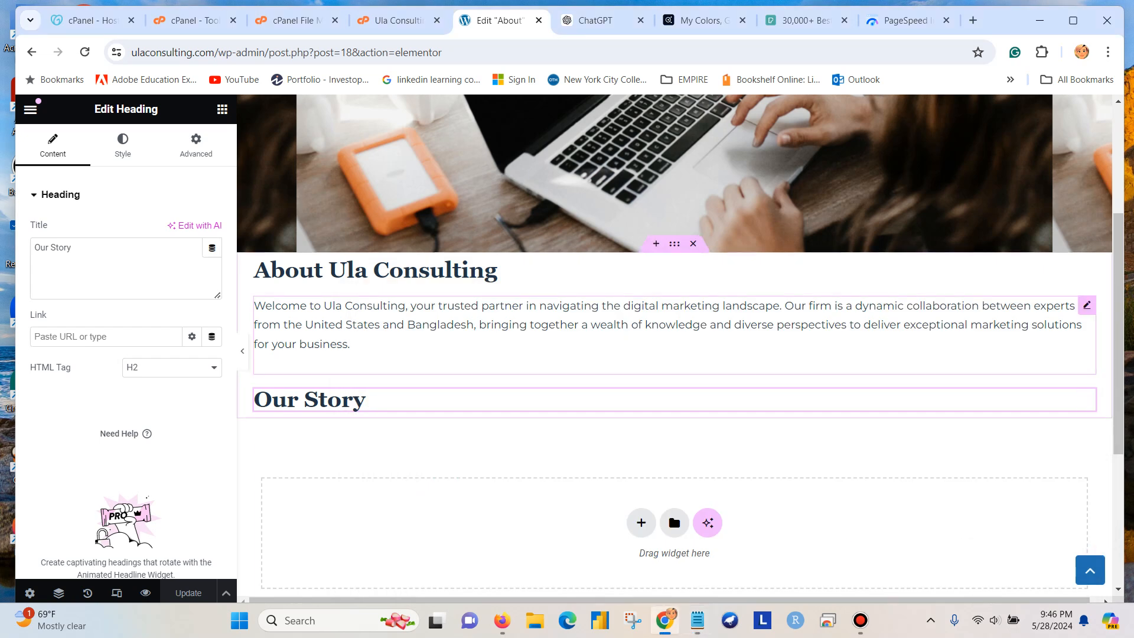
Duplicate the welcome paragraph and place the copy beneath the "Our Story" heading
right_click(1086, 305)
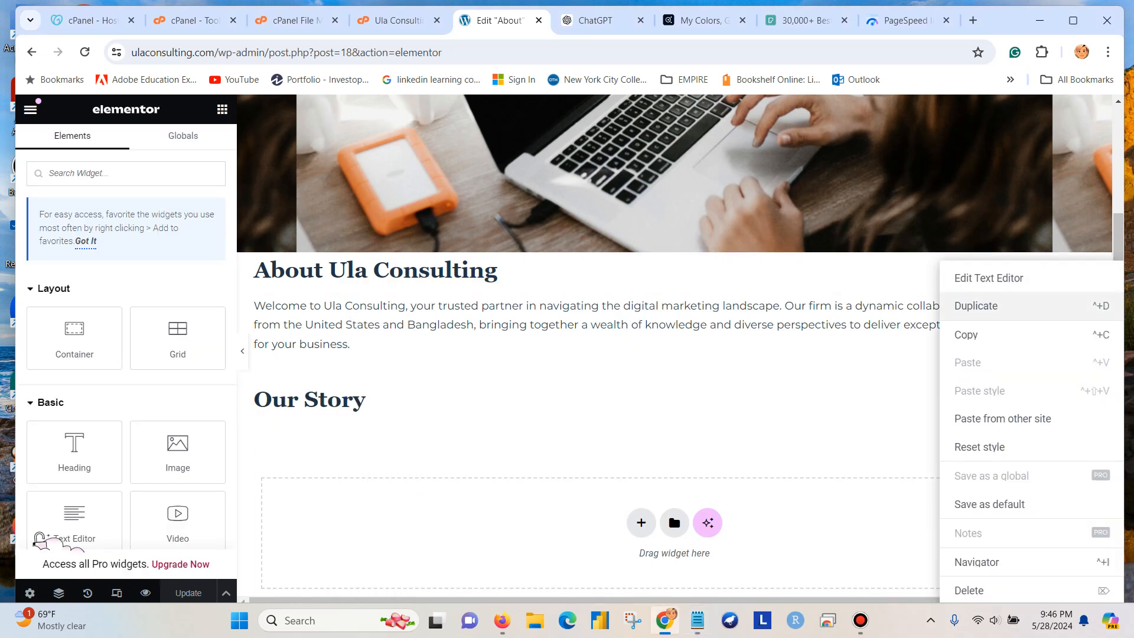
click(1087, 305)
drag(1087, 397, 1058, 499)
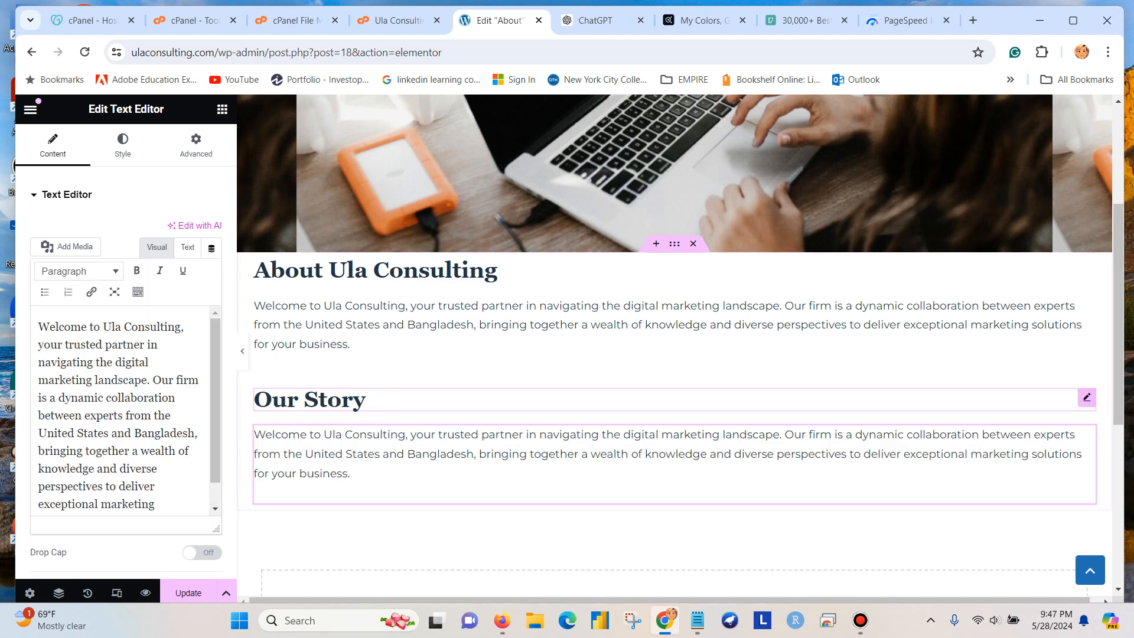
Replace the duplicated paragraph's text with the copied "Our Story" paragraphs and save the page
drag(38, 325, 190, 513)
key(BackSpace)
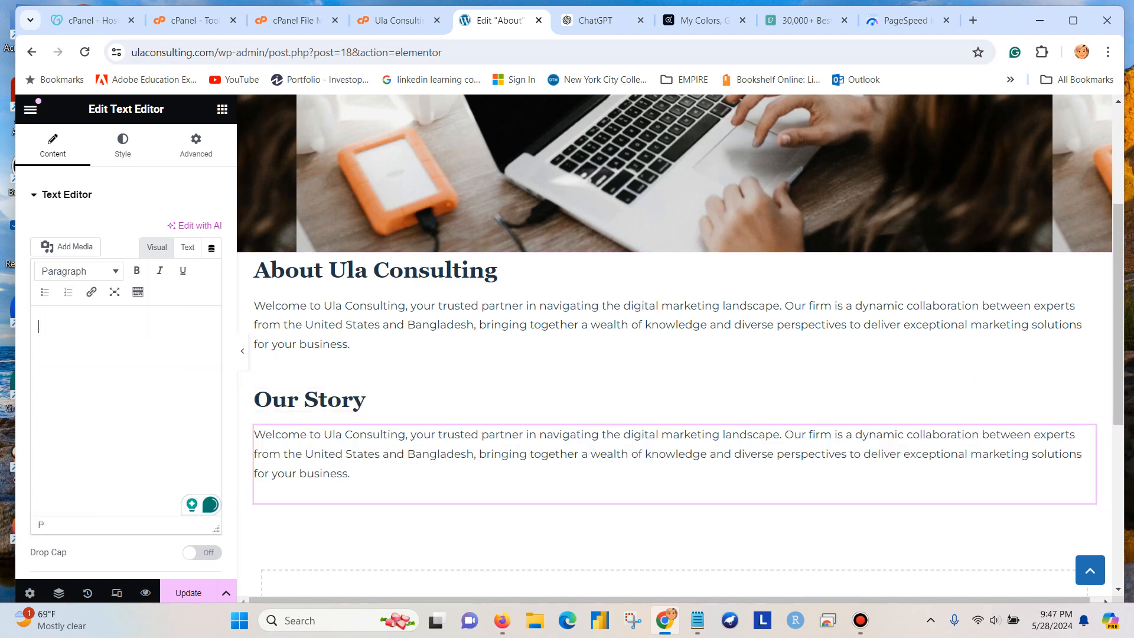
key(ctrl+v)
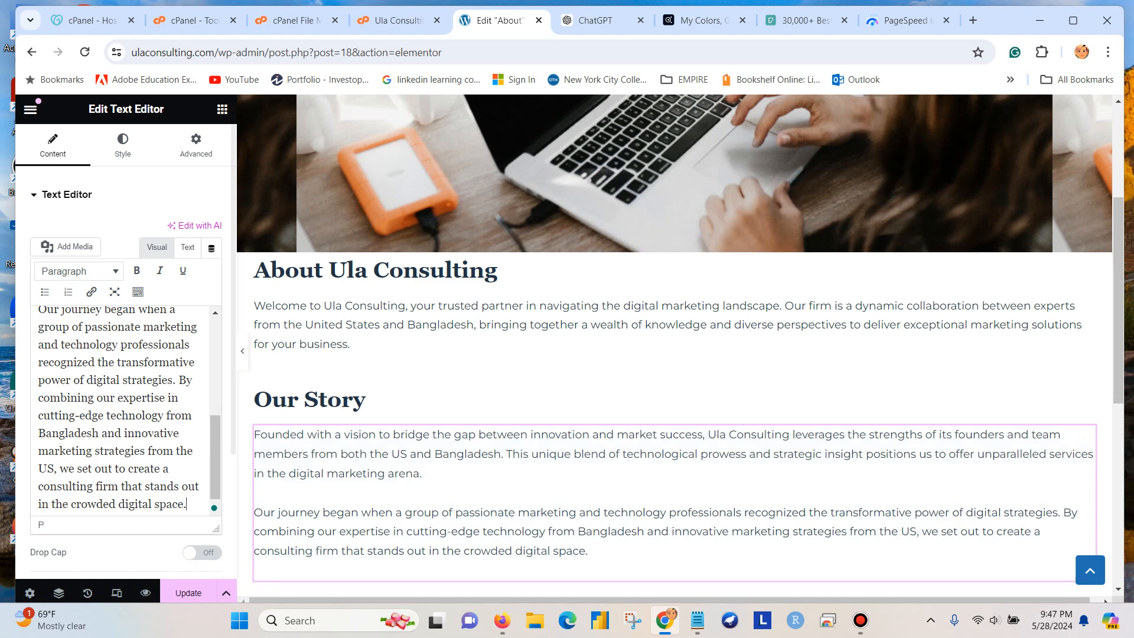
click(187, 592)
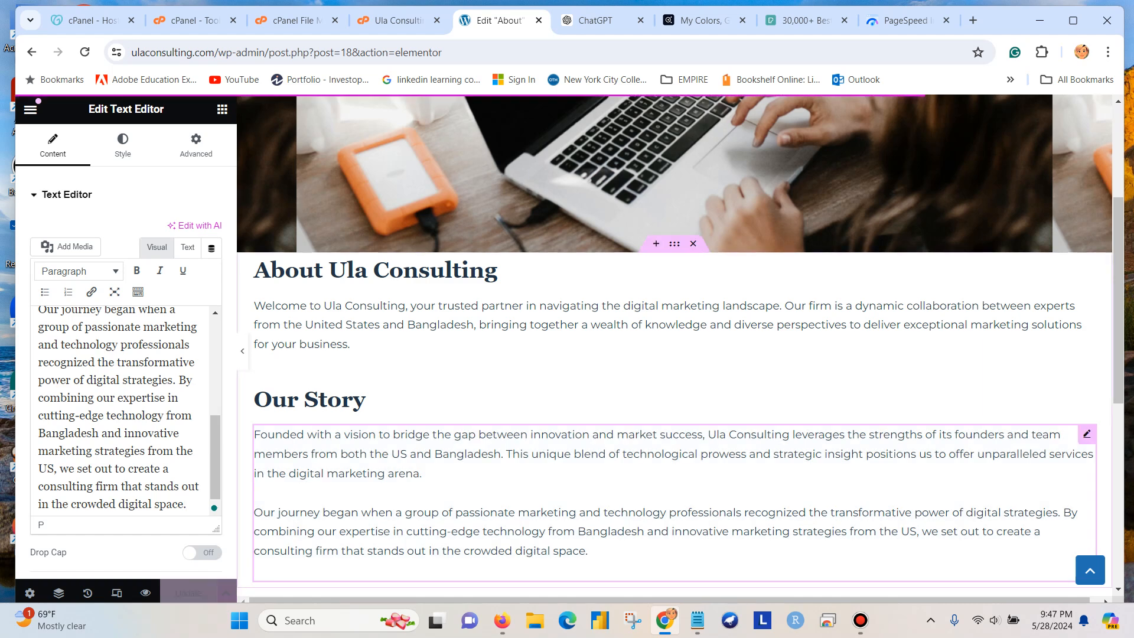
Copy the "Our Mission" title from the Notepad notes and return to the Elementor page
scroll(679, 342, down, 4)
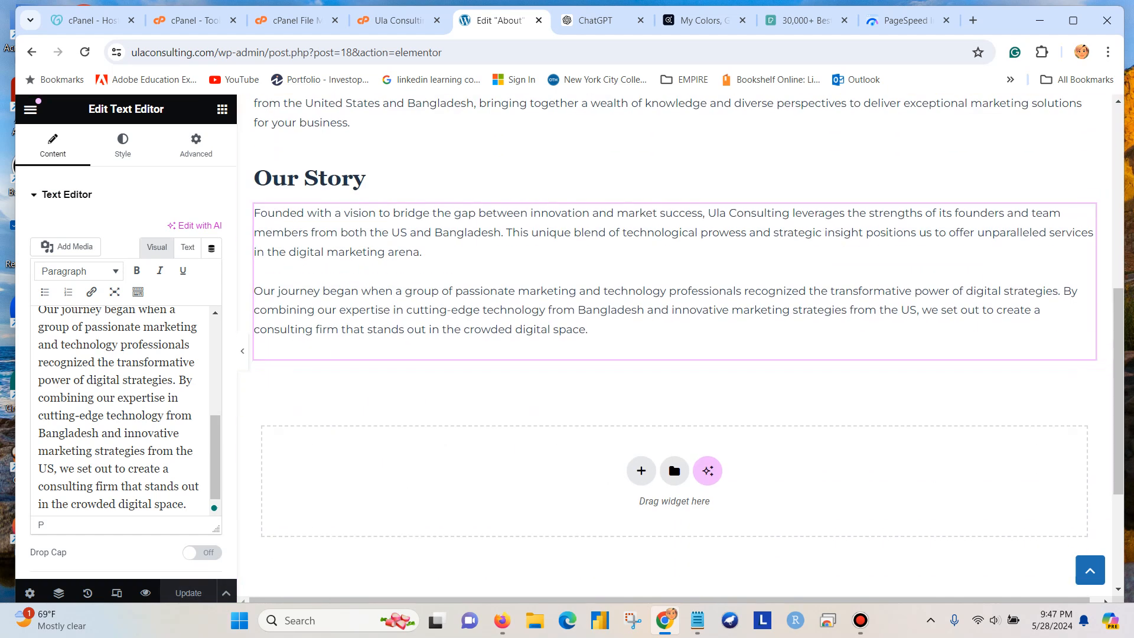
click(697, 620)
scroll(726, 436, down, 2)
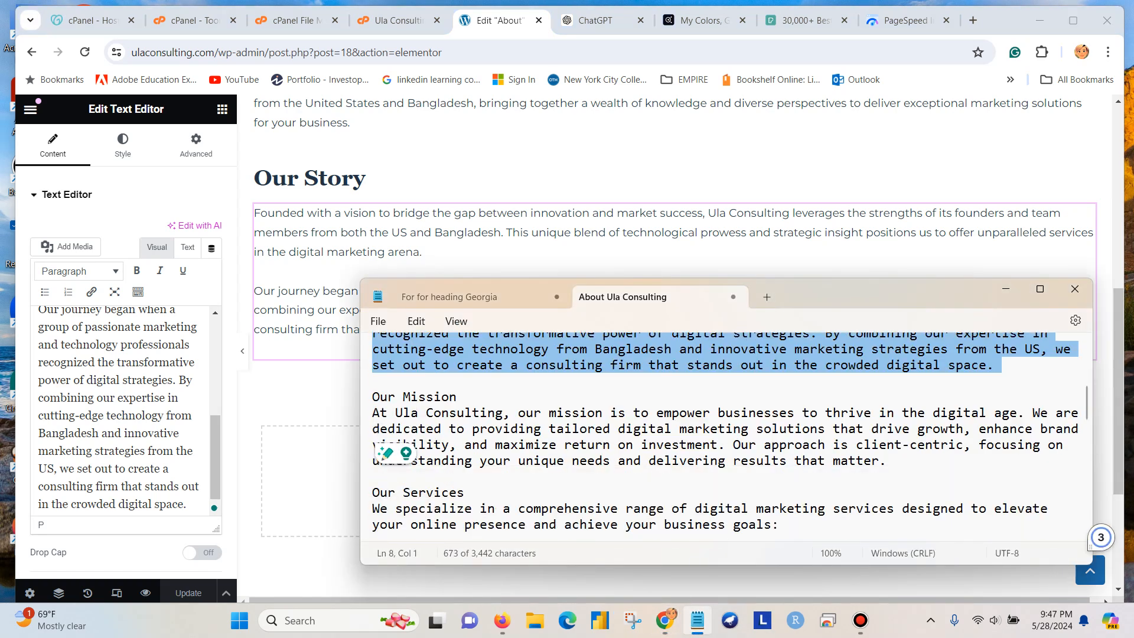
drag(372, 396, 456, 396)
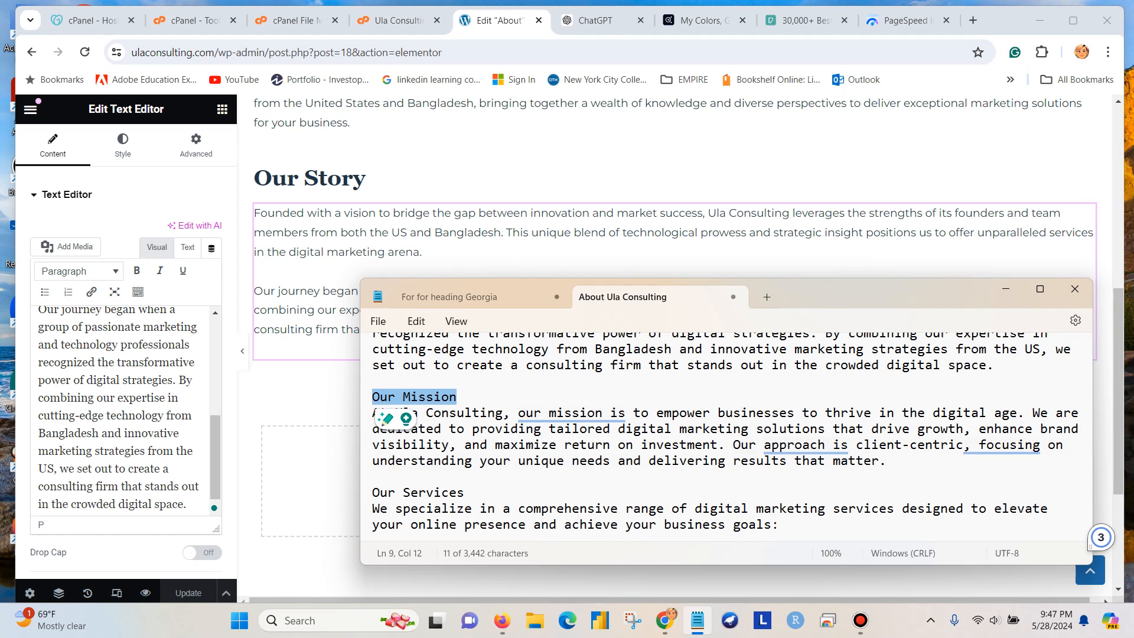
click(666, 620)
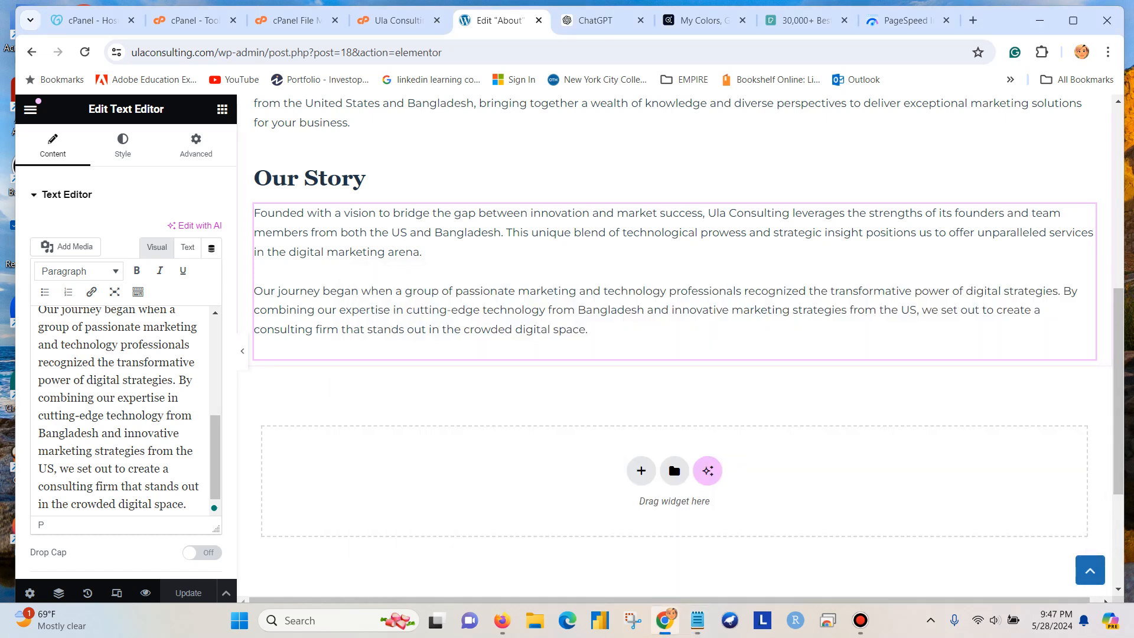
Duplicate the "Our Story" heading, move the copy below the story paragraphs and retitle it "Our Mission"
right_click(975, 177)
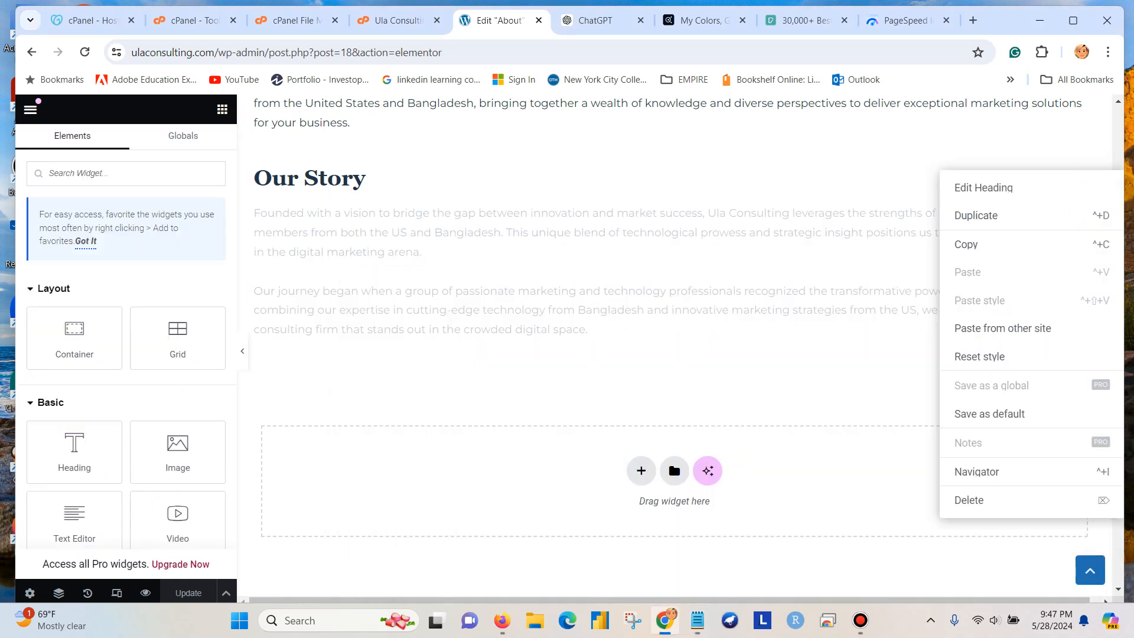
click(975, 215)
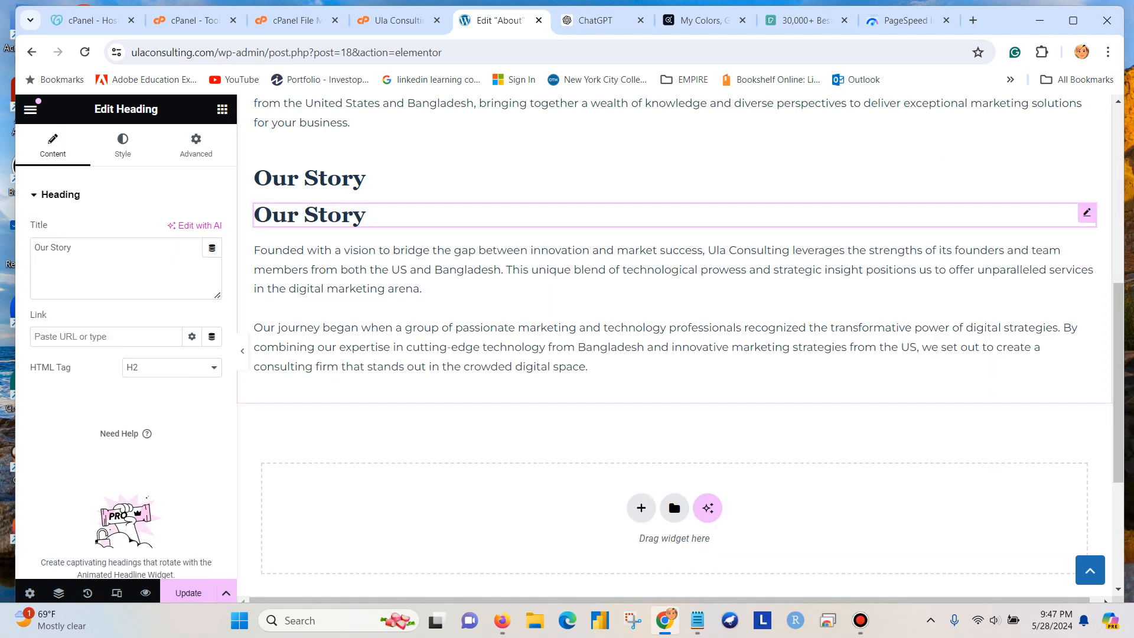
drag(1086, 212, 1092, 393)
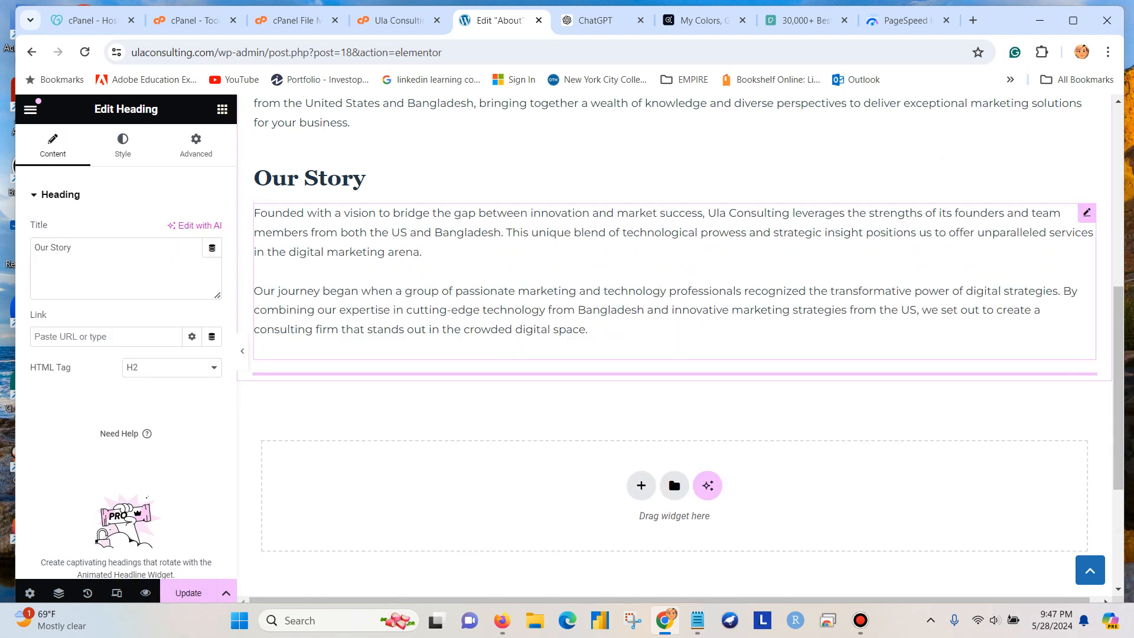
drag(112, 250, 9, 248)
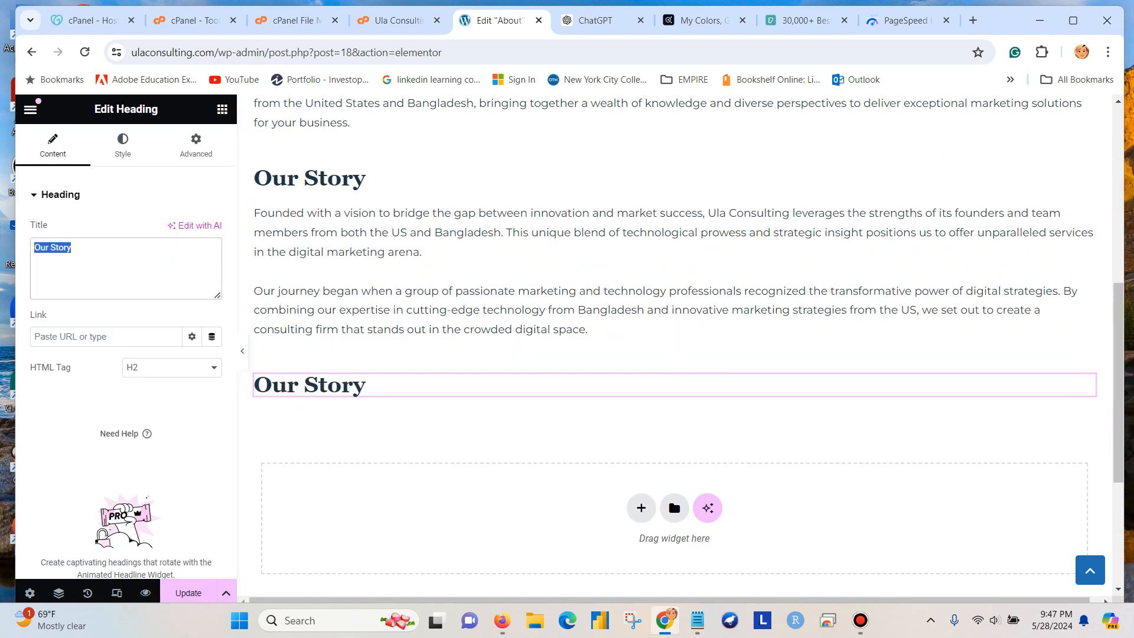
text(Our Mission)
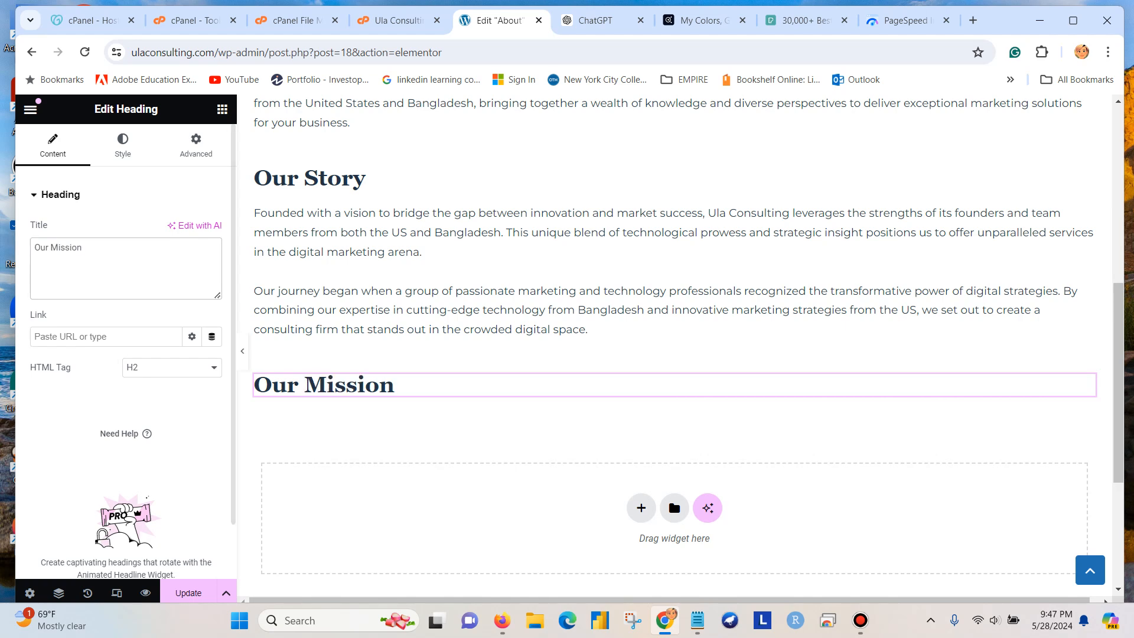
Copy the "Our Mission" paragraph from the Notepad notes and return to the Elementor page
click(697, 619)
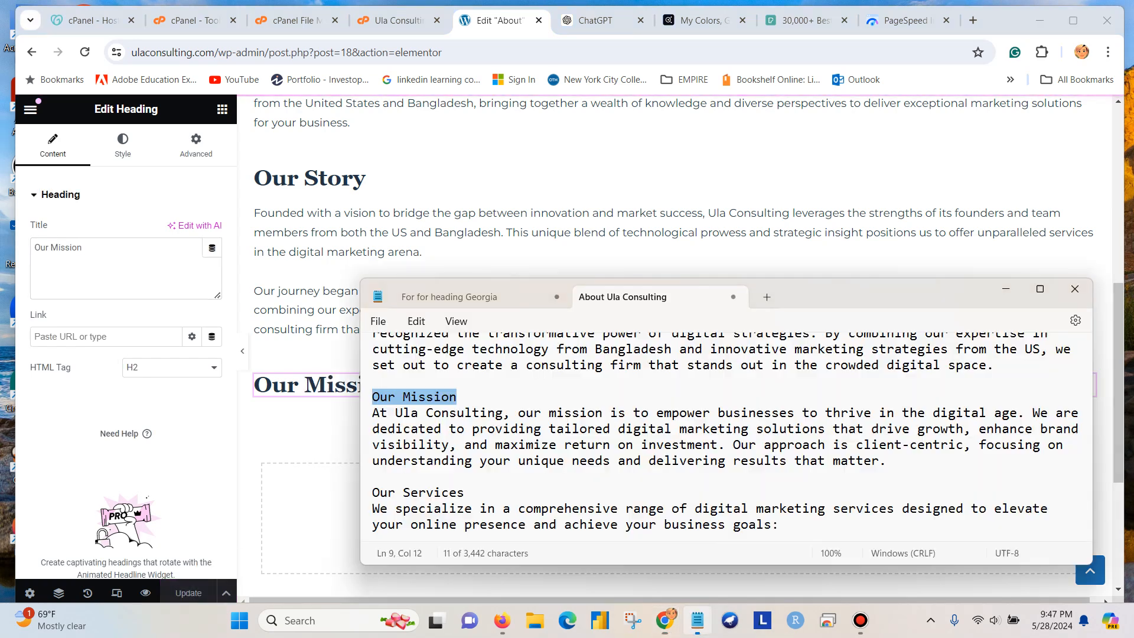
scroll(725, 437, down, 2)
scroll(725, 437, up, 1)
drag(378, 428, 372, 364)
key(ctrl+c)
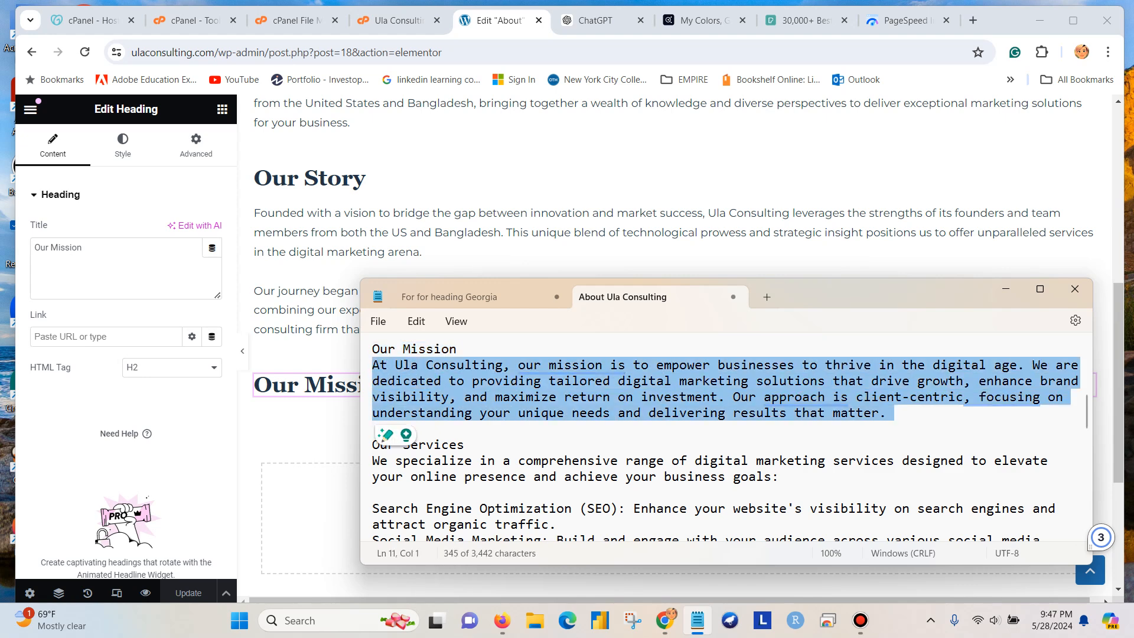
key(alt+Tab)
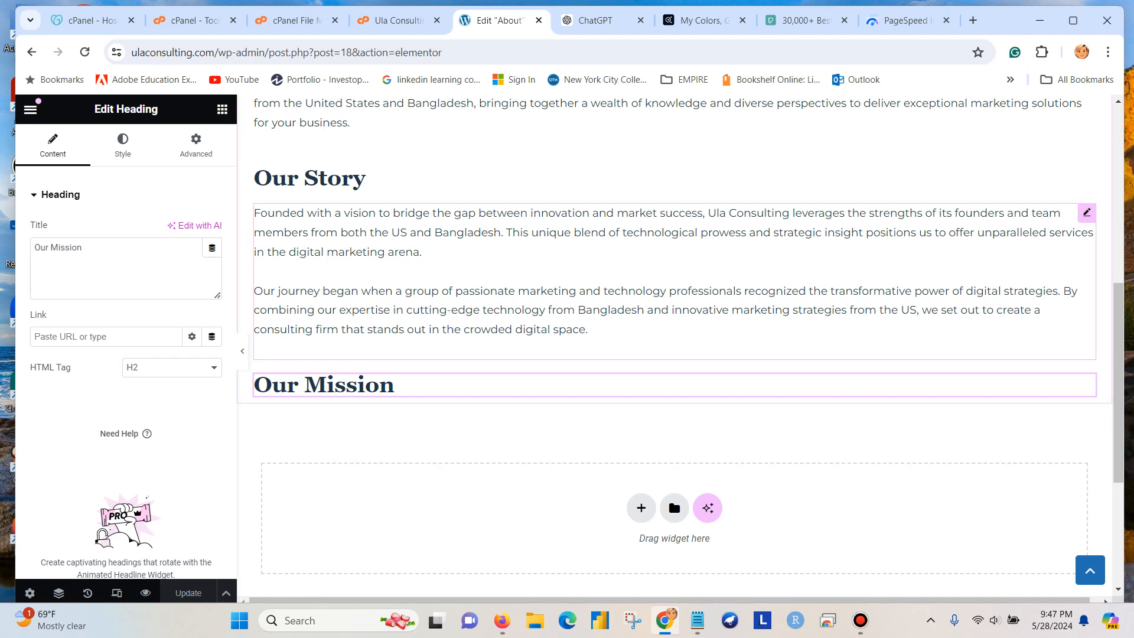
Duplicate the "Our Story" paragraphs and move the copy below the "Our Mission" heading
right_click(940, 213)
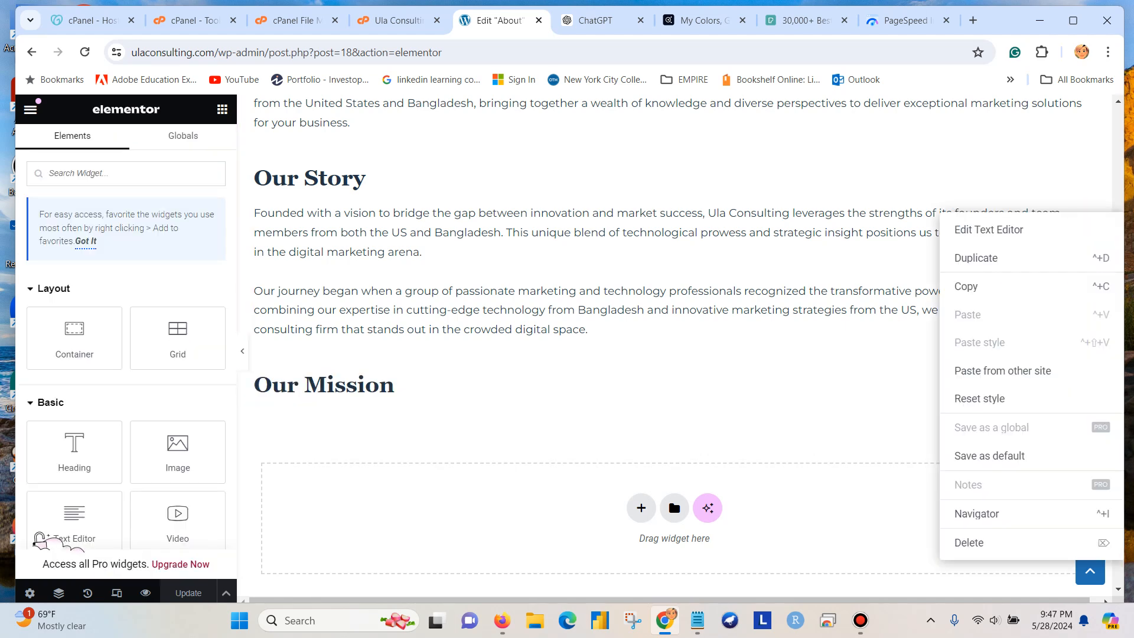
click(976, 258)
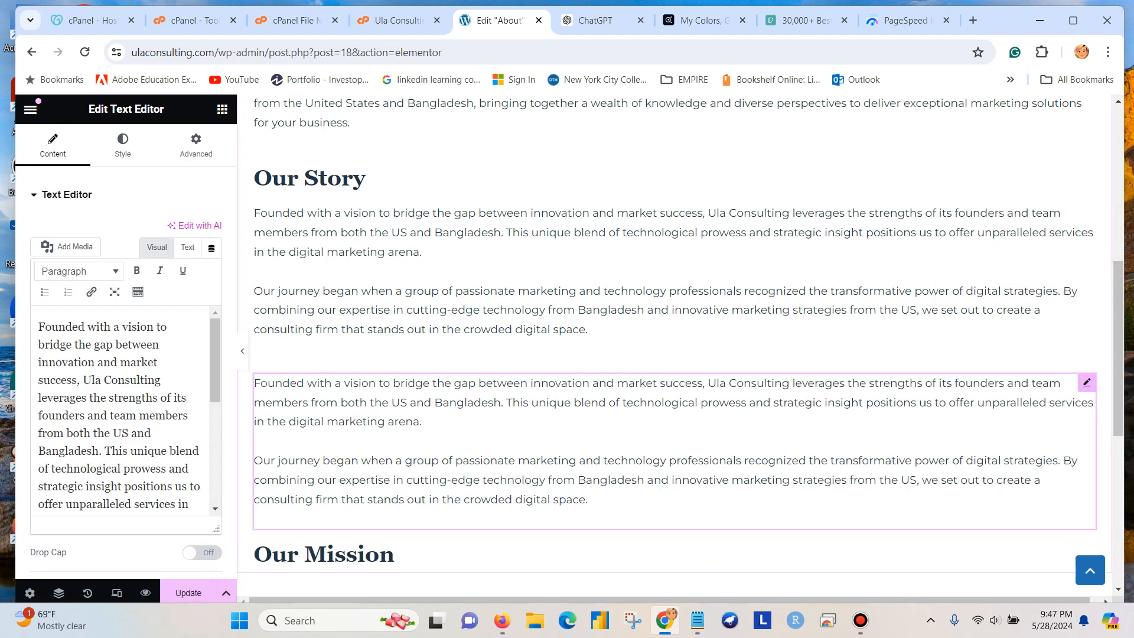
drag(1087, 382, 1026, 568)
scroll(1025, 472, down, 3)
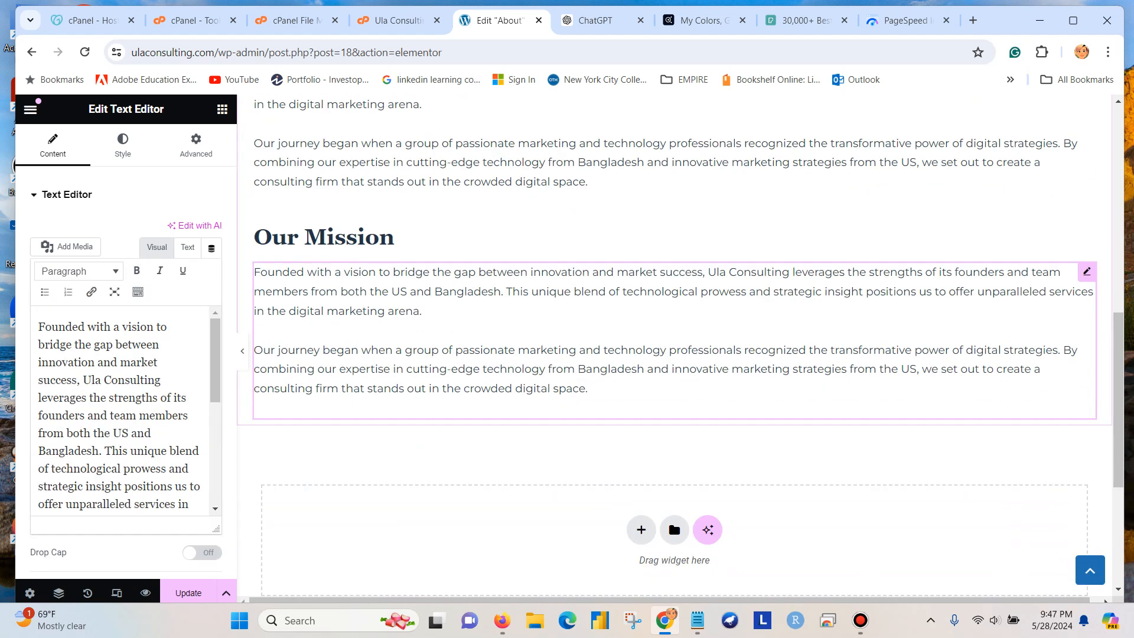
drag(590, 401, 519, 396)
drag(568, 423, 568, 423)
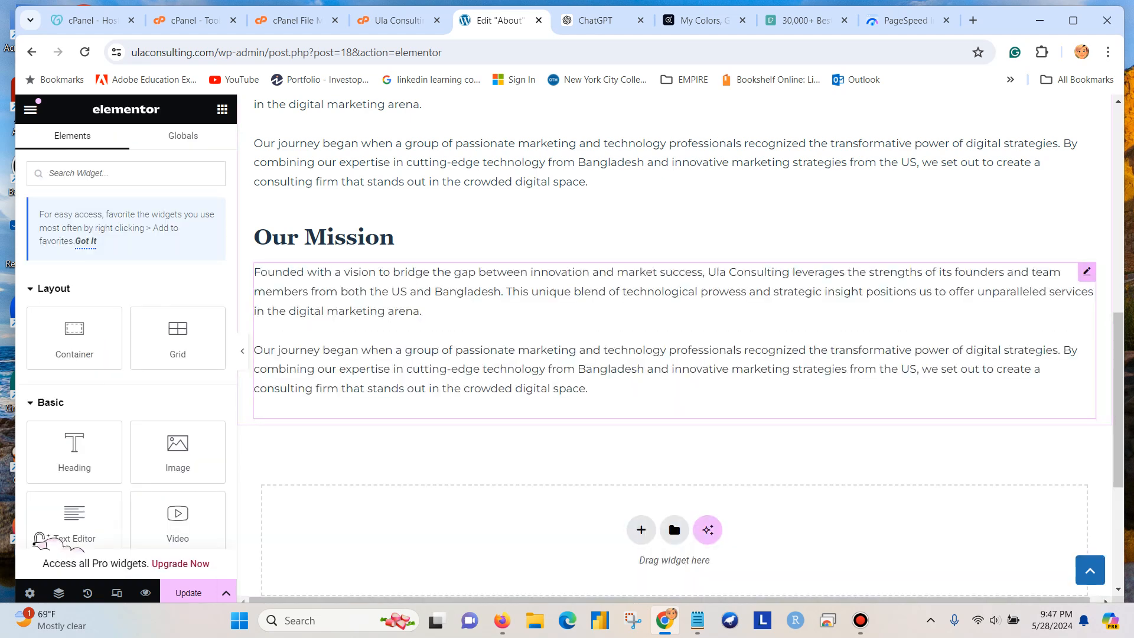
Replace the text under "Our Mission" with the copied mission paragraph and save the page
click(568, 349)
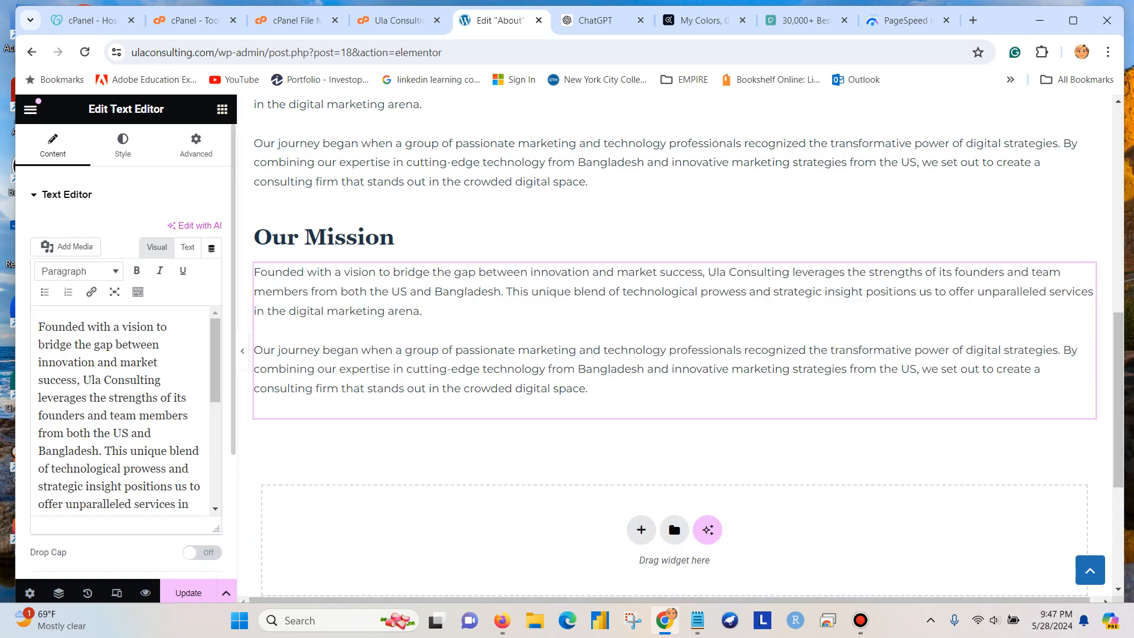
drag(39, 325, 177, 495)
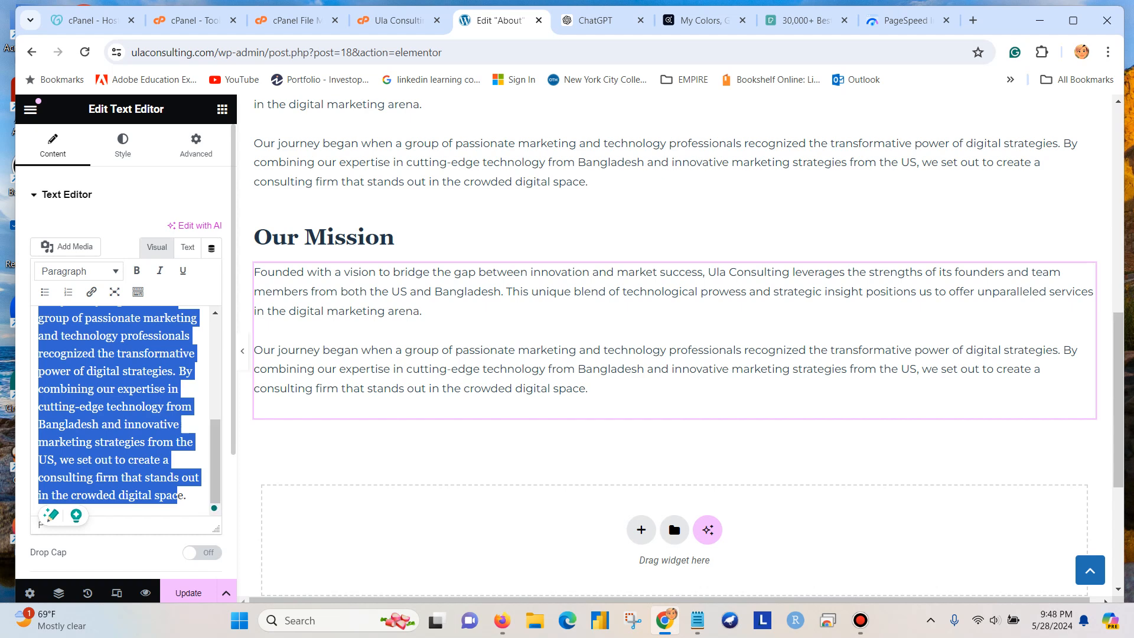
key(BackSpace)
click(47, 327)
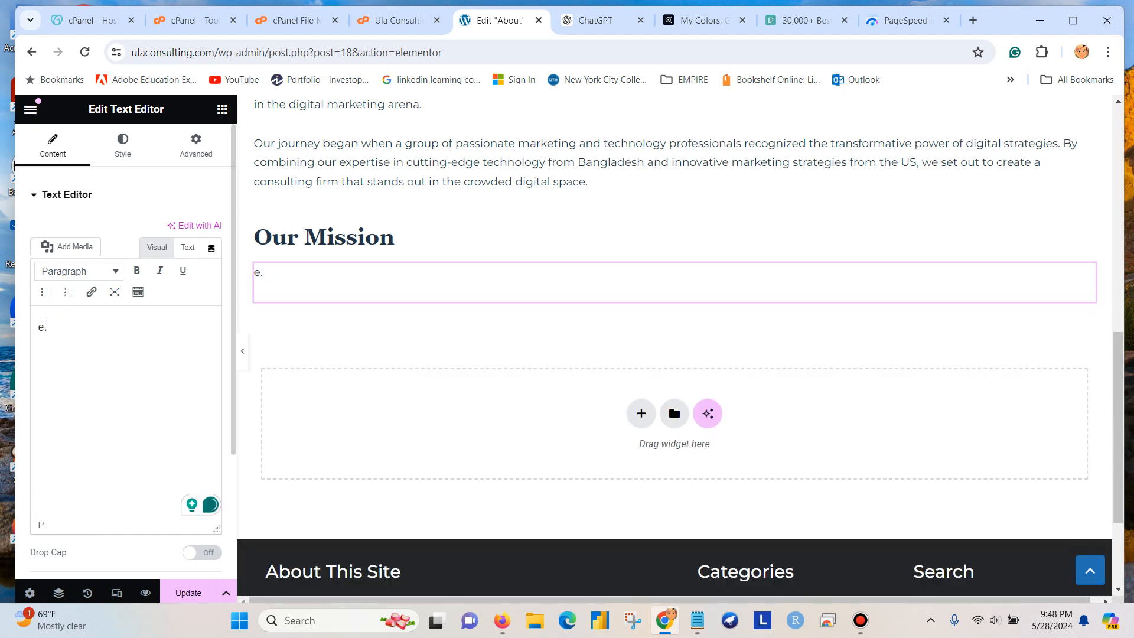
key(BackSpace)
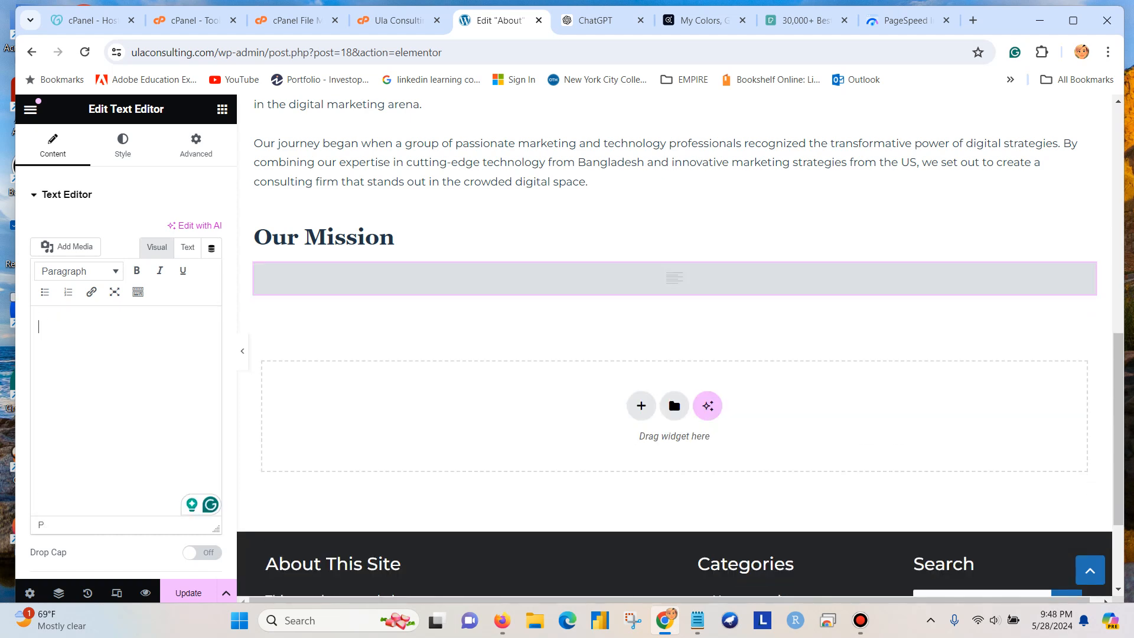
key(ctrl+v)
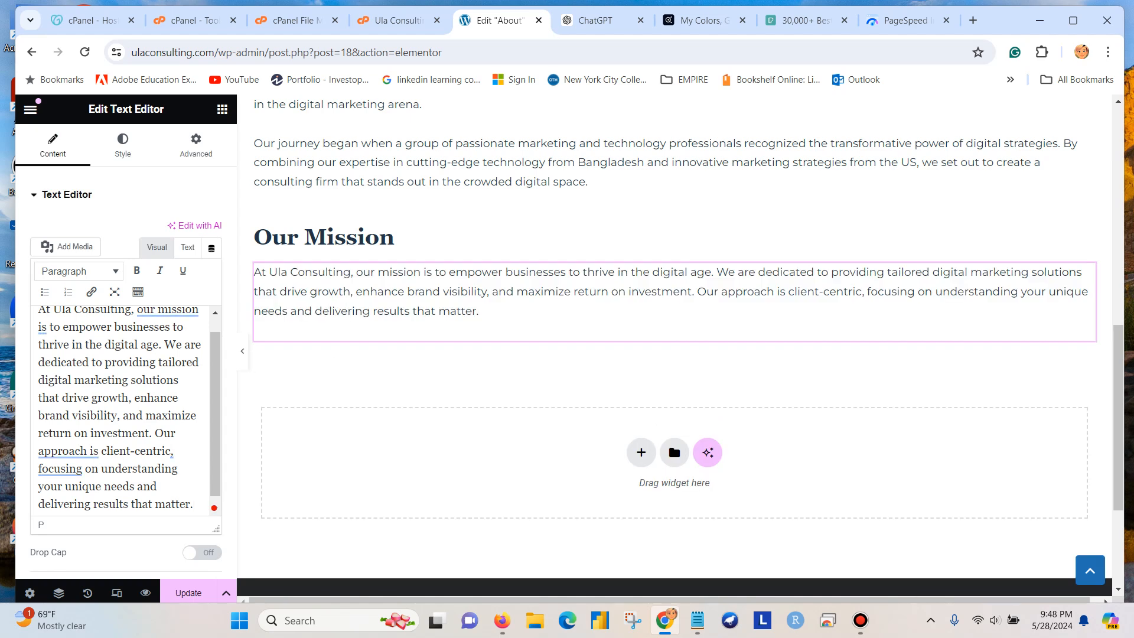
scroll(120, 410, up, 1)
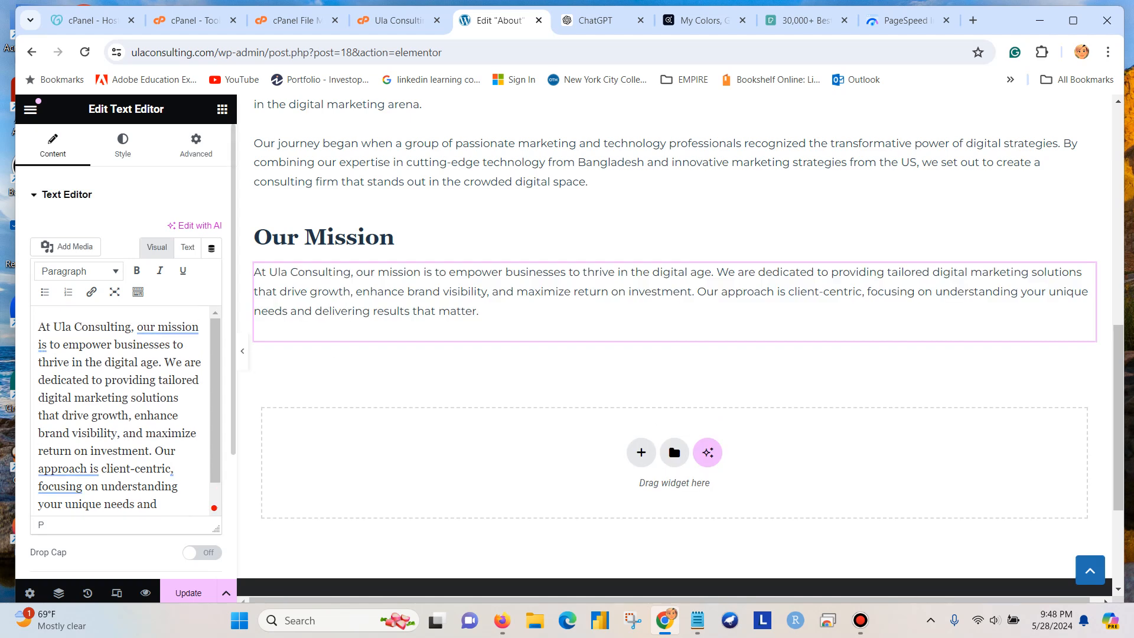
scroll(120, 409, down, 1)
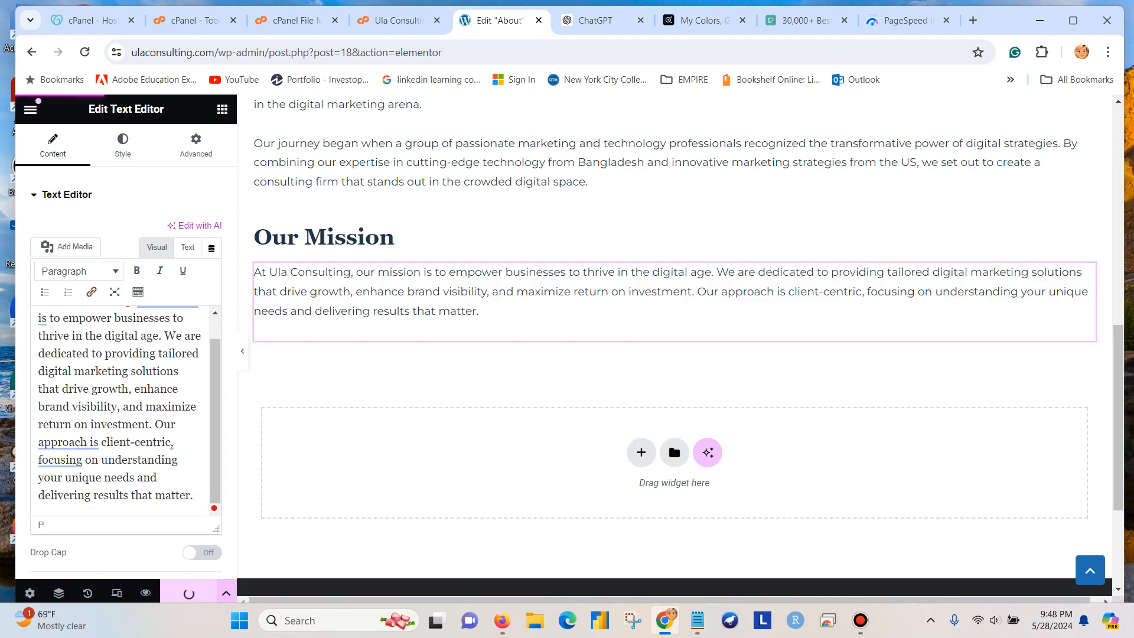
Copy the Notepad notes from "Our Services" through the "Get in Touch" paragraph and return to the Elementor page
click(697, 620)
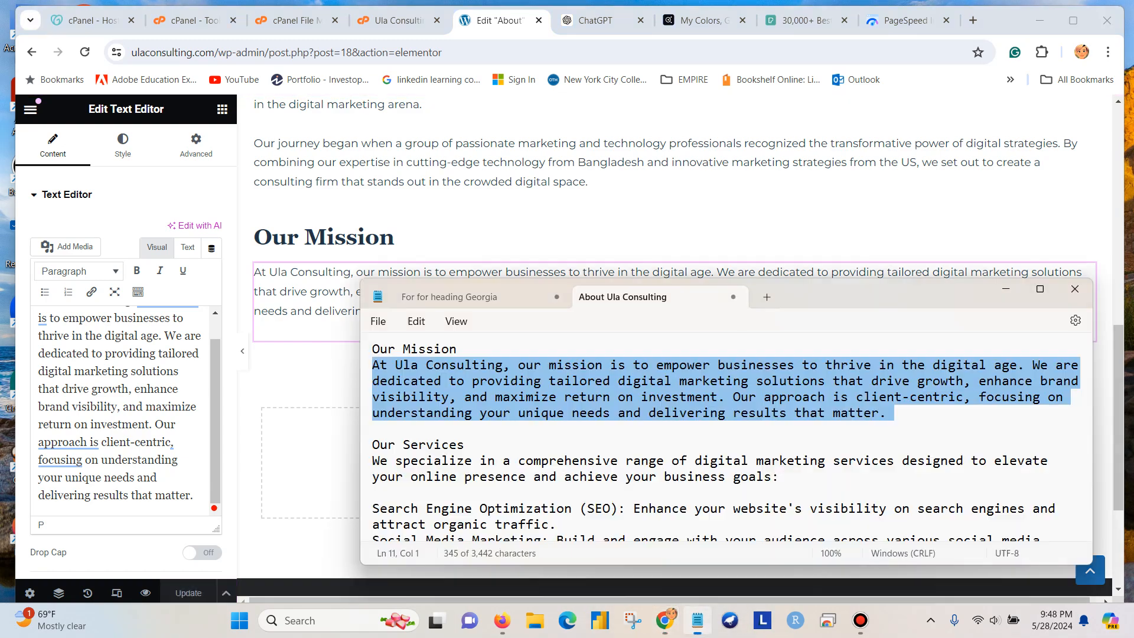
scroll(709, 437, down, 5)
drag(862, 297, 794, 40)
drag(708, 308, 709, 604)
scroll(708, 437, up, 6)
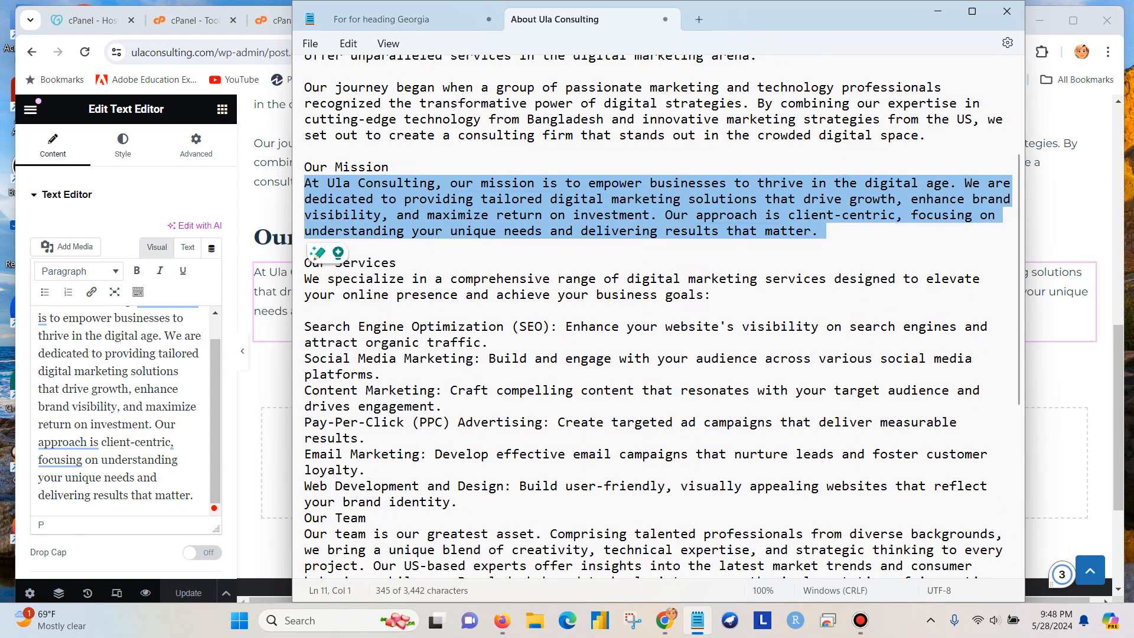
scroll(655, 313, down, 7)
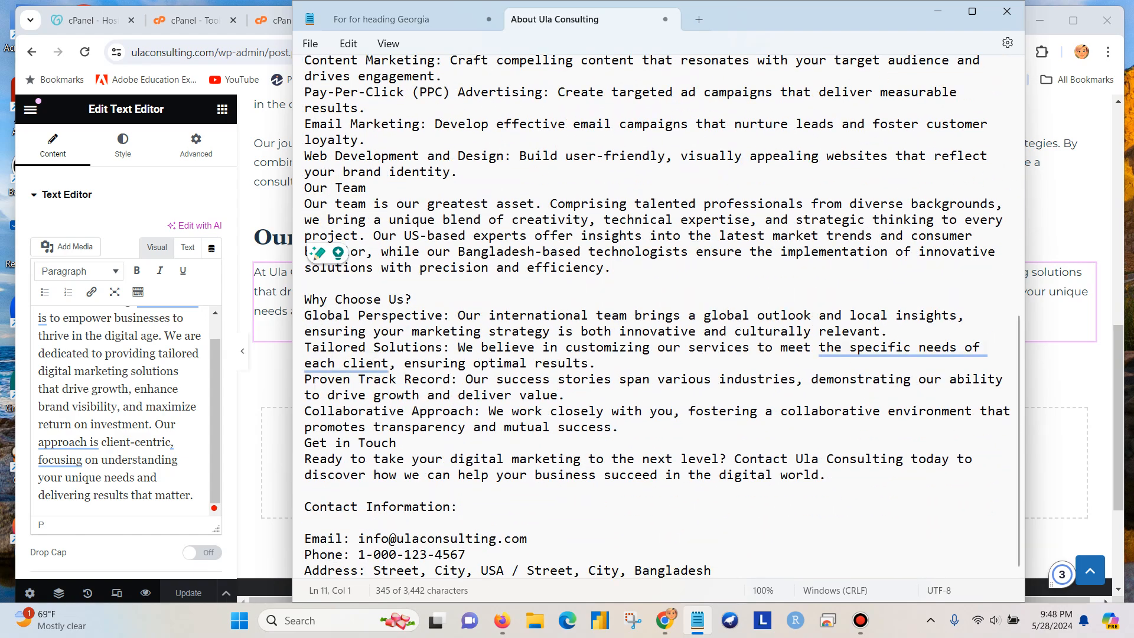
drag(825, 475, 305, 397)
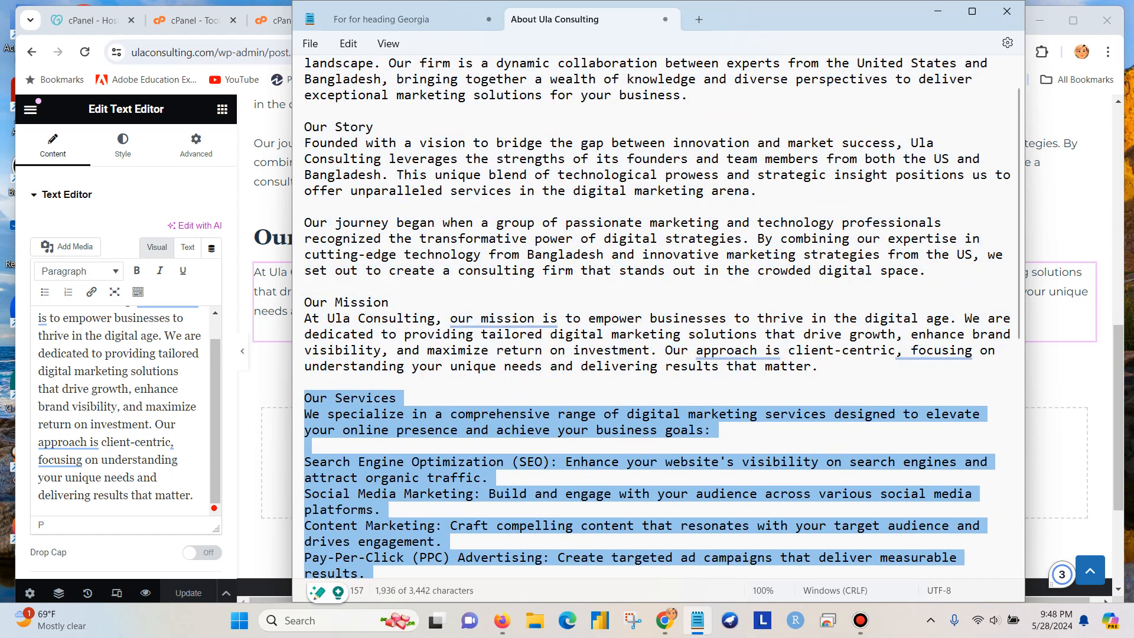
right_click(330, 390)
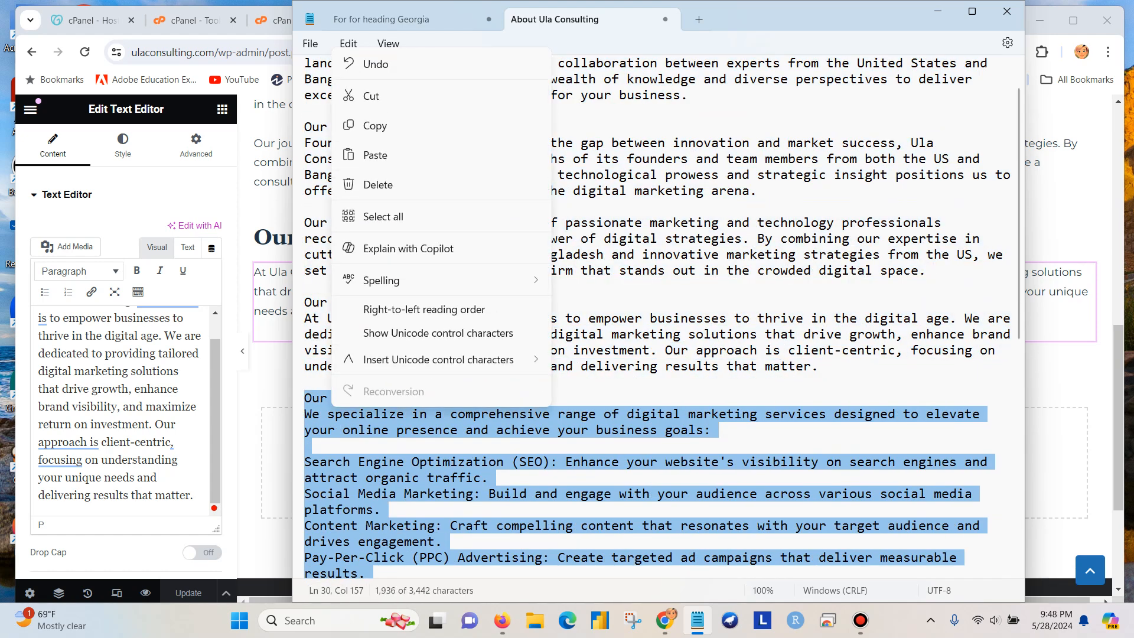
click(360, 124)
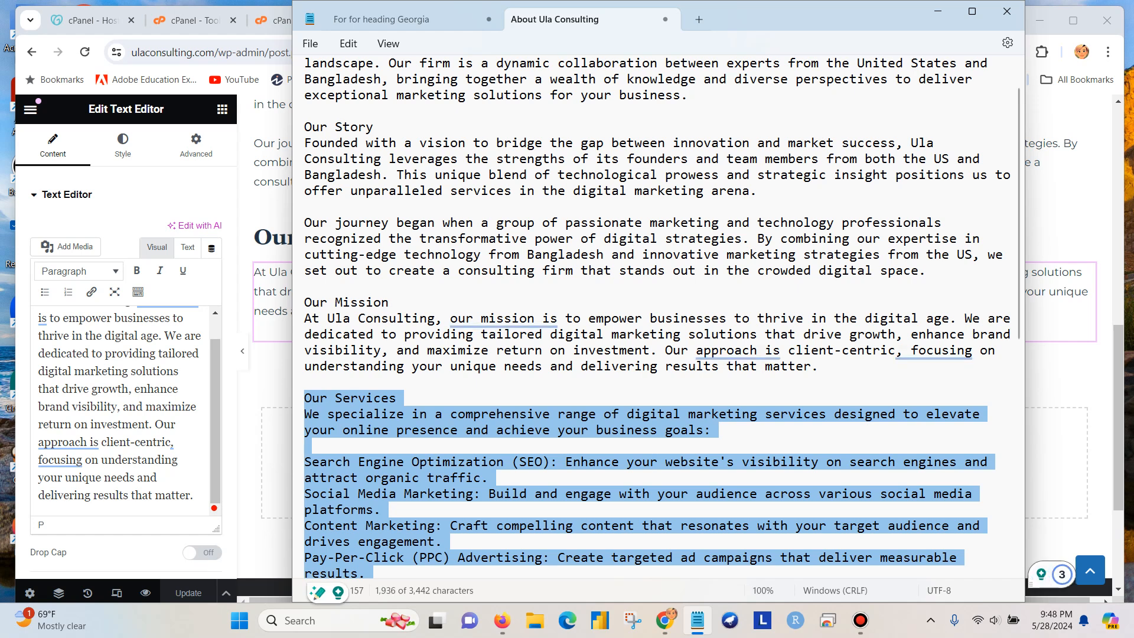
click(665, 620)
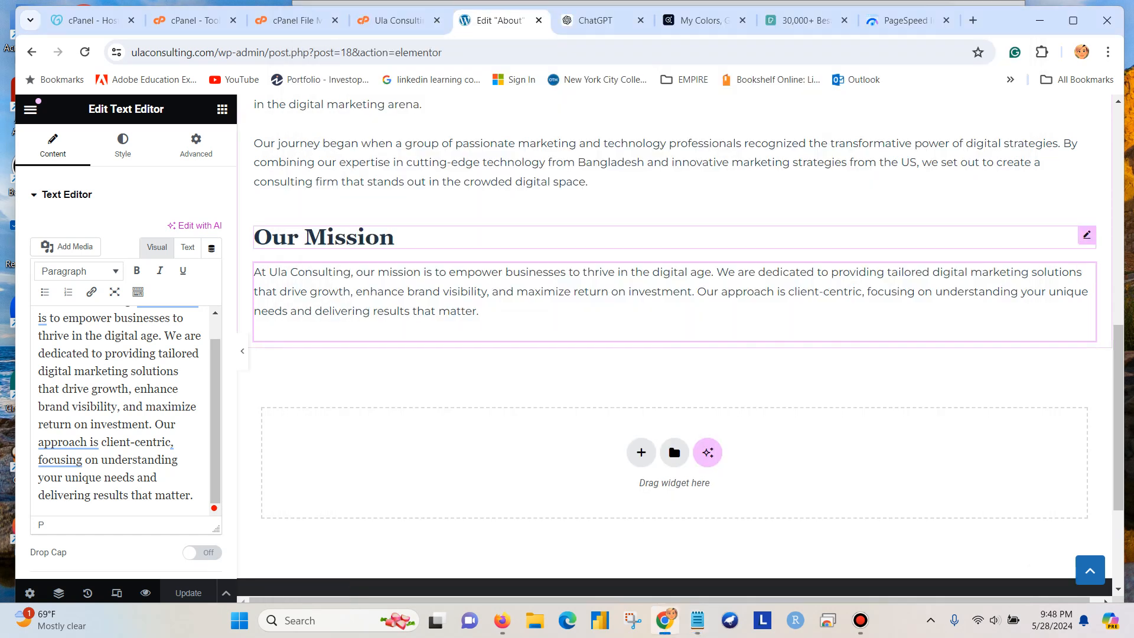
Duplicate the "Our Mission" heading and its paragraph, and arrange the copies as a new section below the original
right_click(1086, 235)
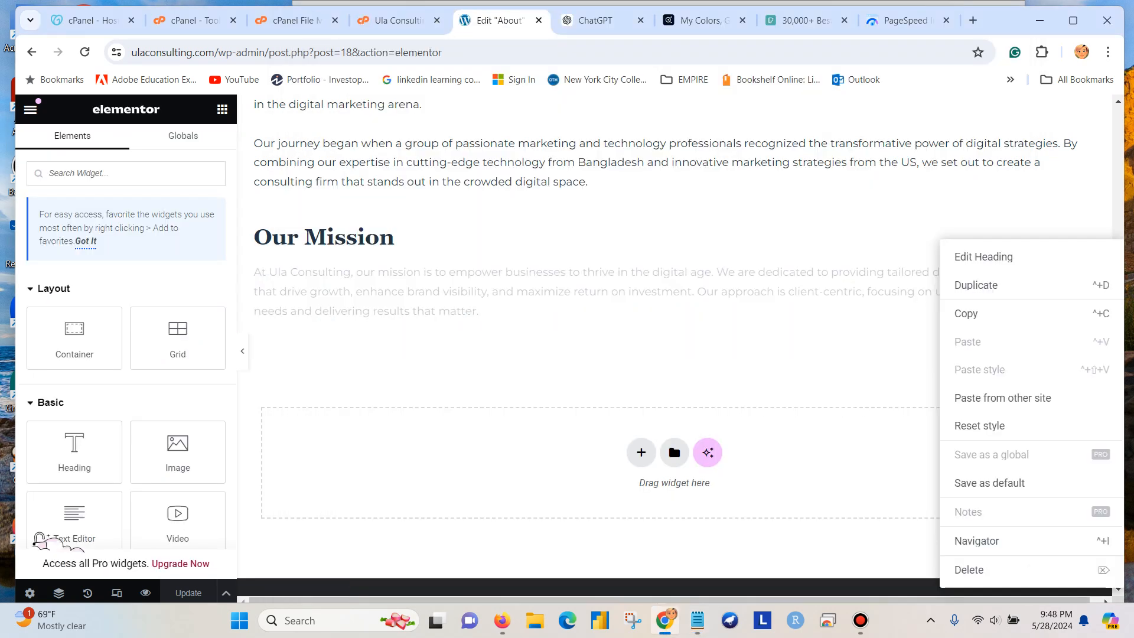
click(975, 284)
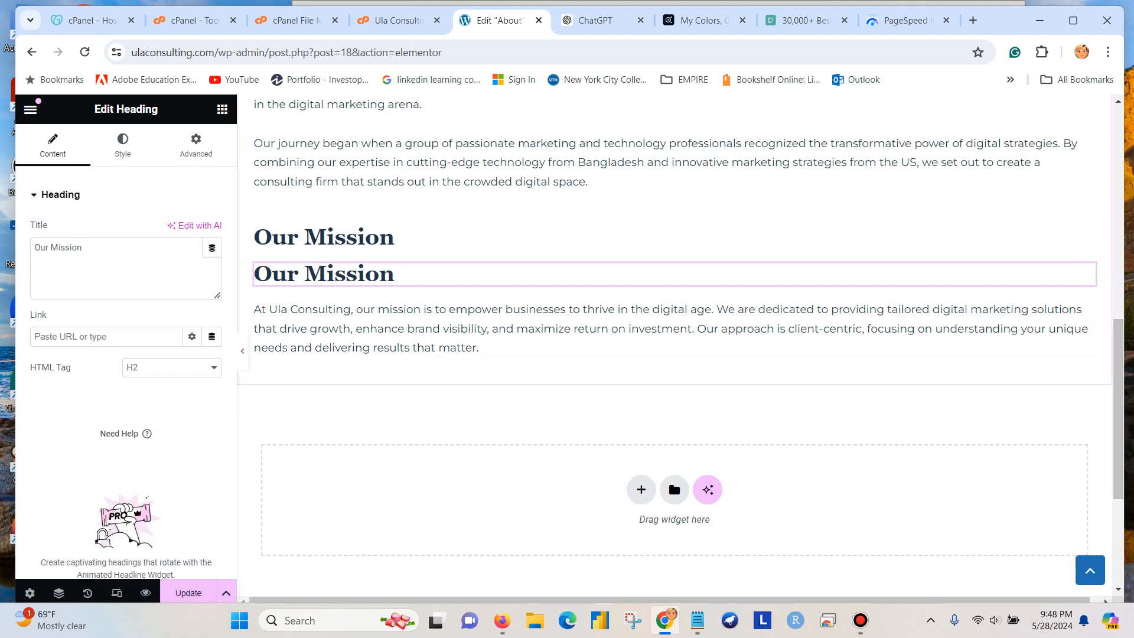
drag(1086, 272, 1065, 354)
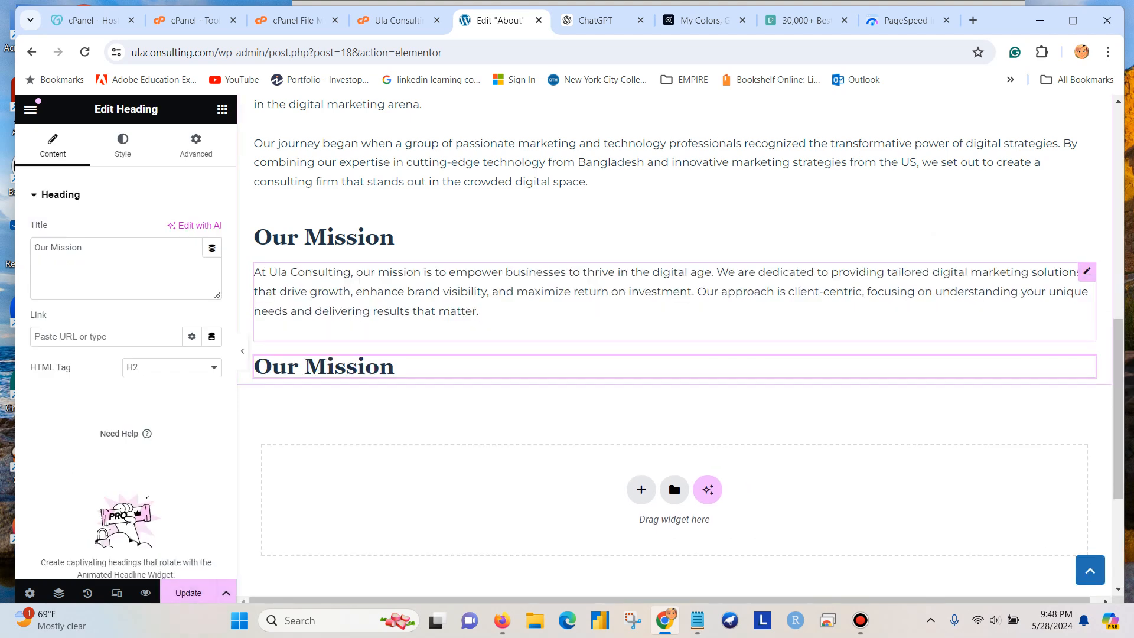
right_click(1087, 272)
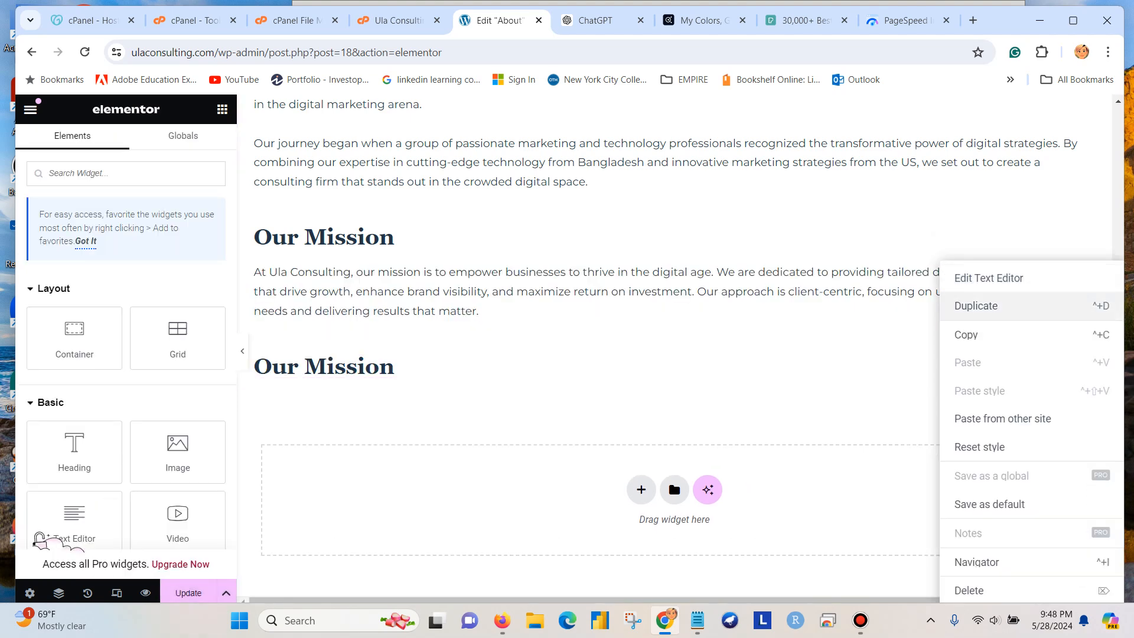
click(968, 303)
drag(1086, 364, 1063, 475)
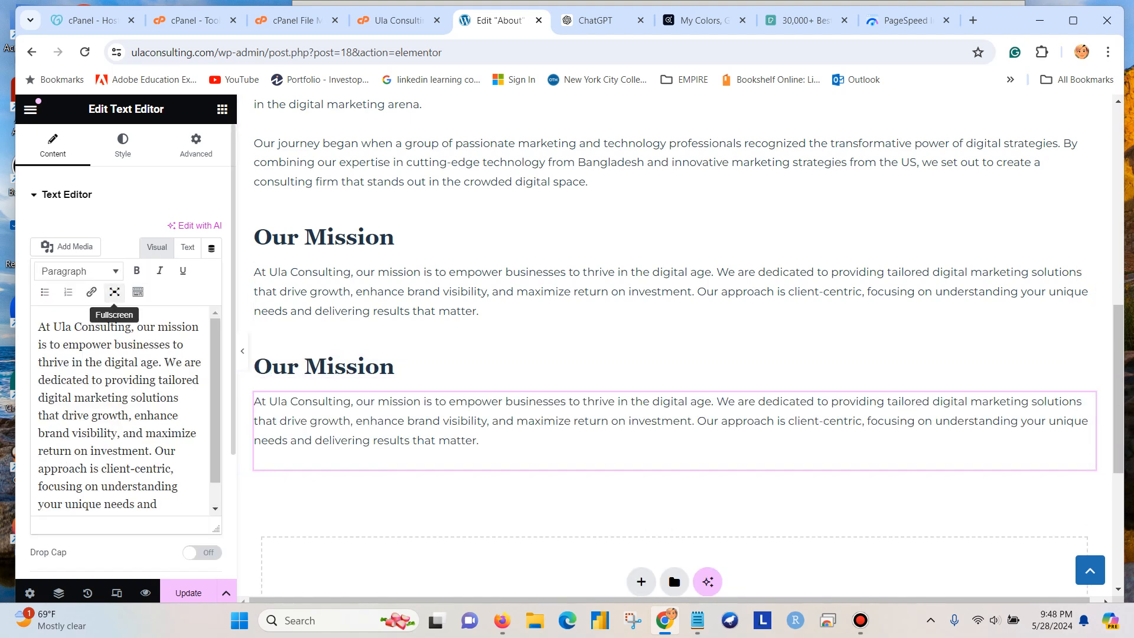
Replace the duplicated mission paragraph's text with the copied services-to-contact notes and save the page
key(ctrl+a)
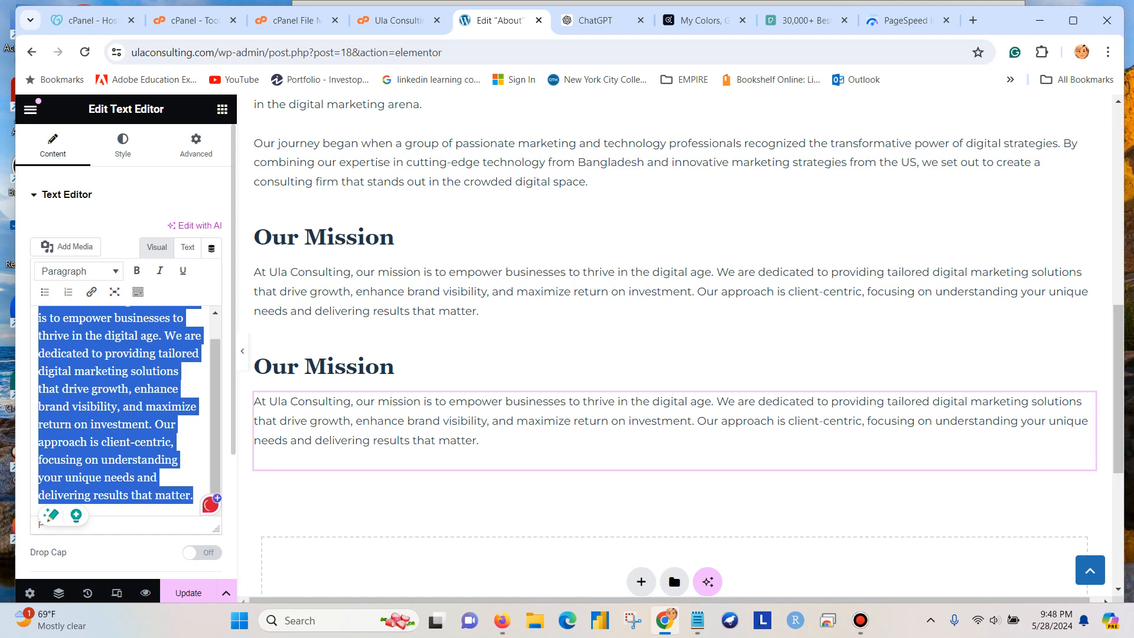
key(ctrl+v)
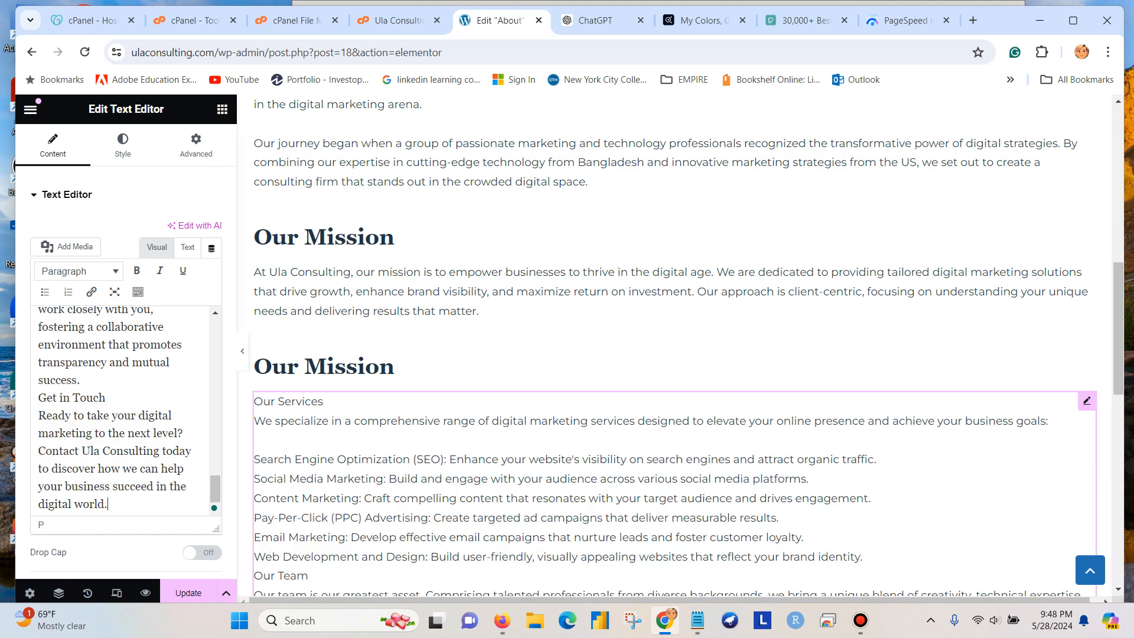
click(188, 593)
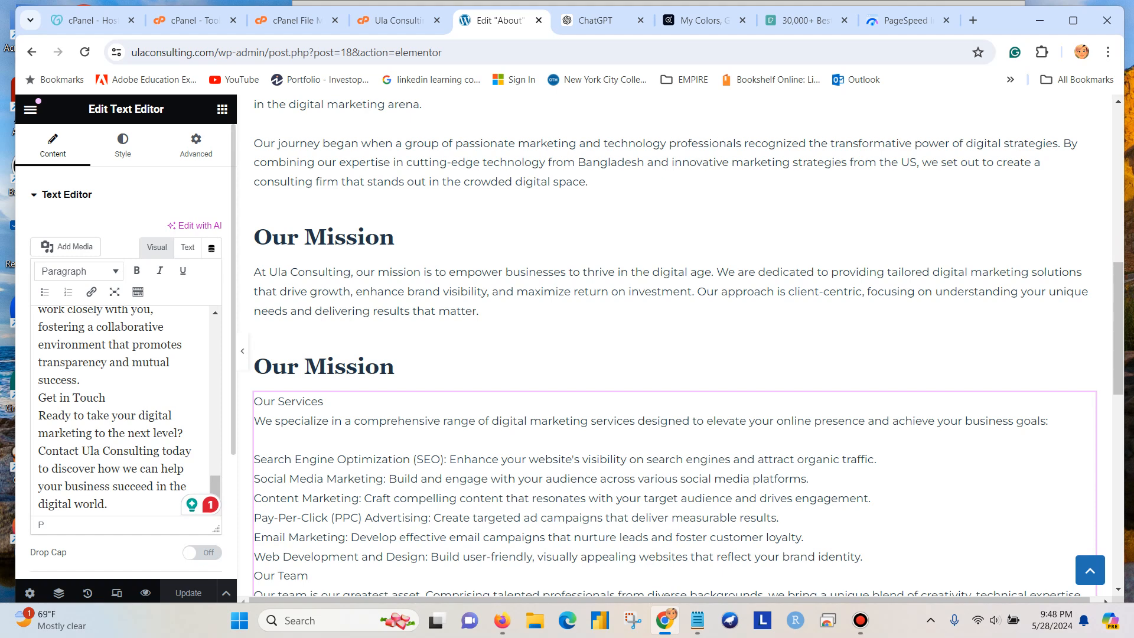
Remove the "Our Services" line and its empty line from the start of the pasted text
scroll(121, 411, up, 10)
key(shift+Home)
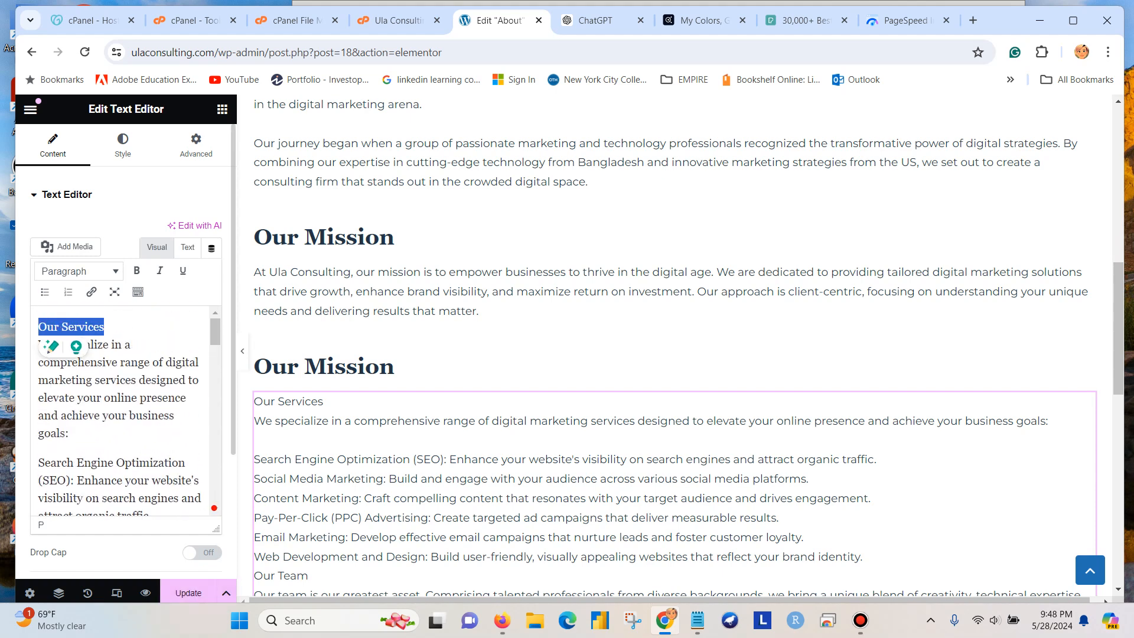
key(BackSpace)
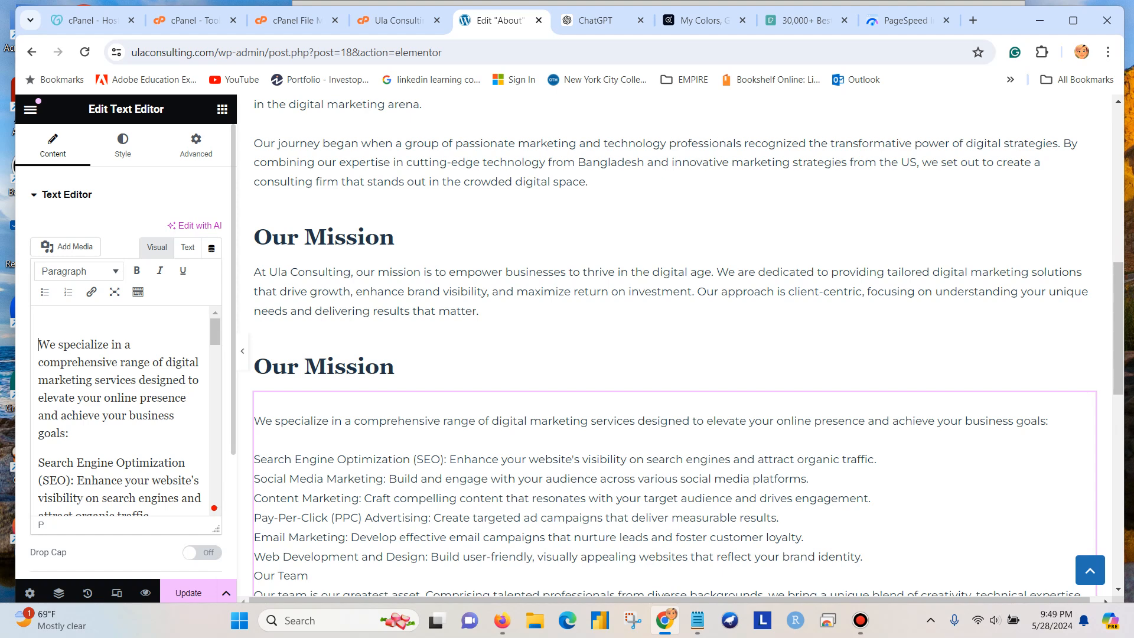
key(BackSpace)
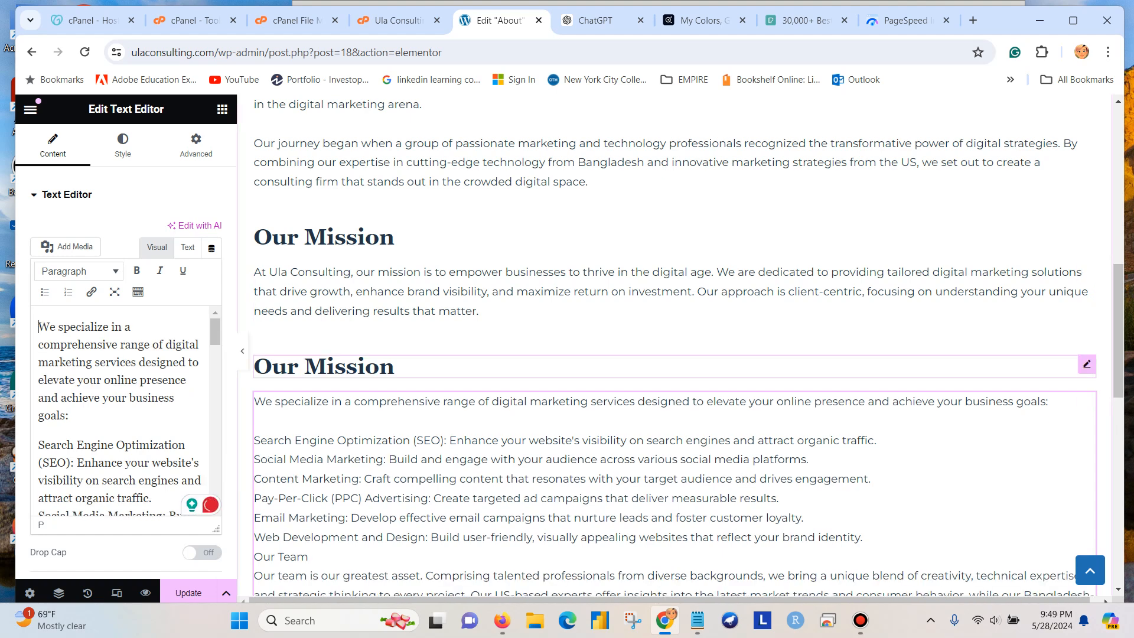
Retitle the duplicated "Our Mission" heading above the pasted text as "Our Services" and save the page
click(330, 366)
drag(88, 248, 30, 248)
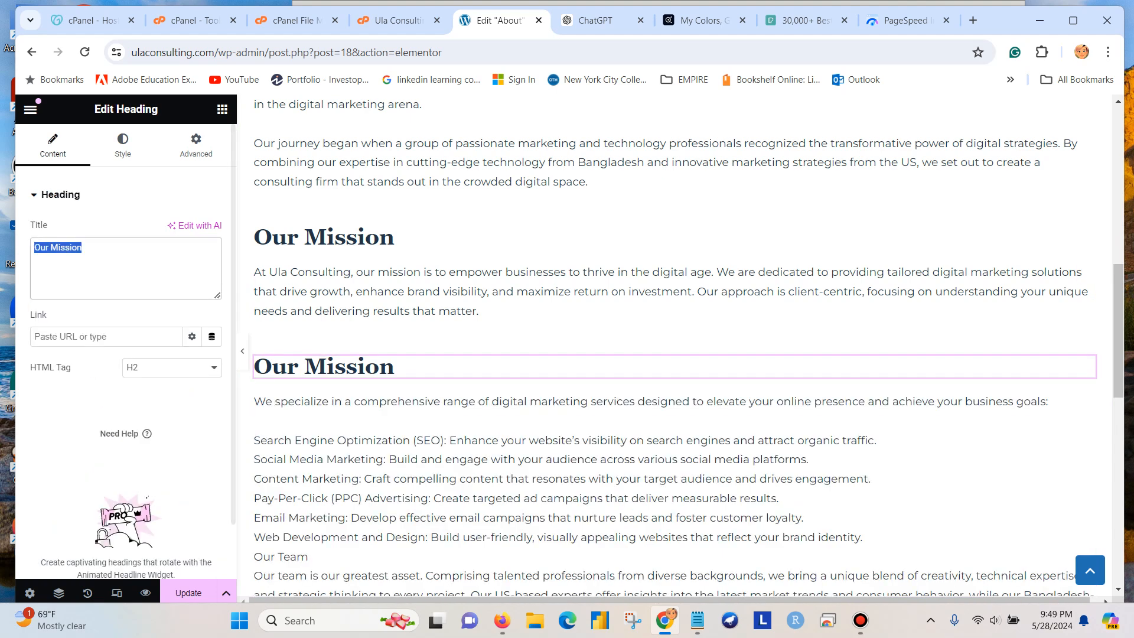
text(Our Services)
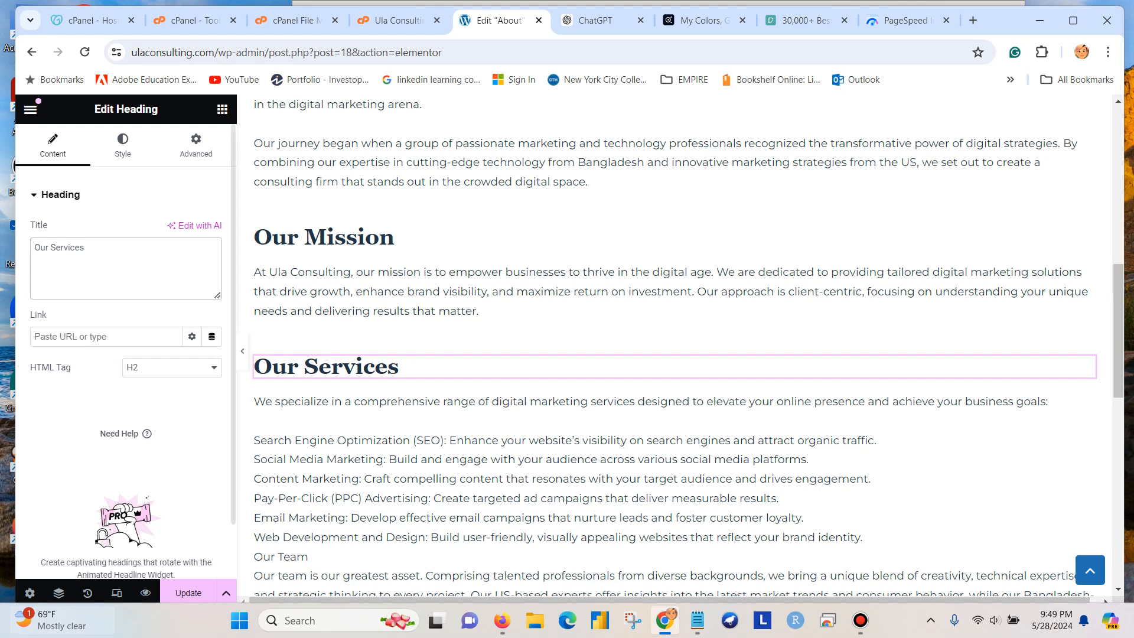
scroll(673, 413, down, 1)
scroll(673, 354, down, 2)
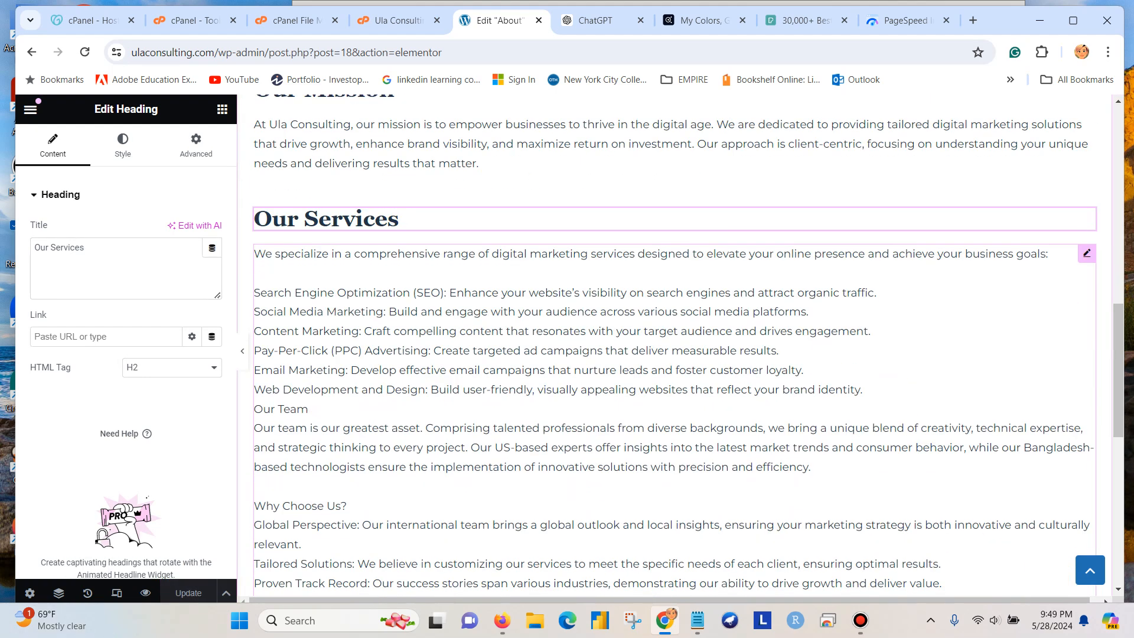
Make the "Search Engine Optimization (SEO)" label bold in the text below the "Our Services" heading
click(472, 360)
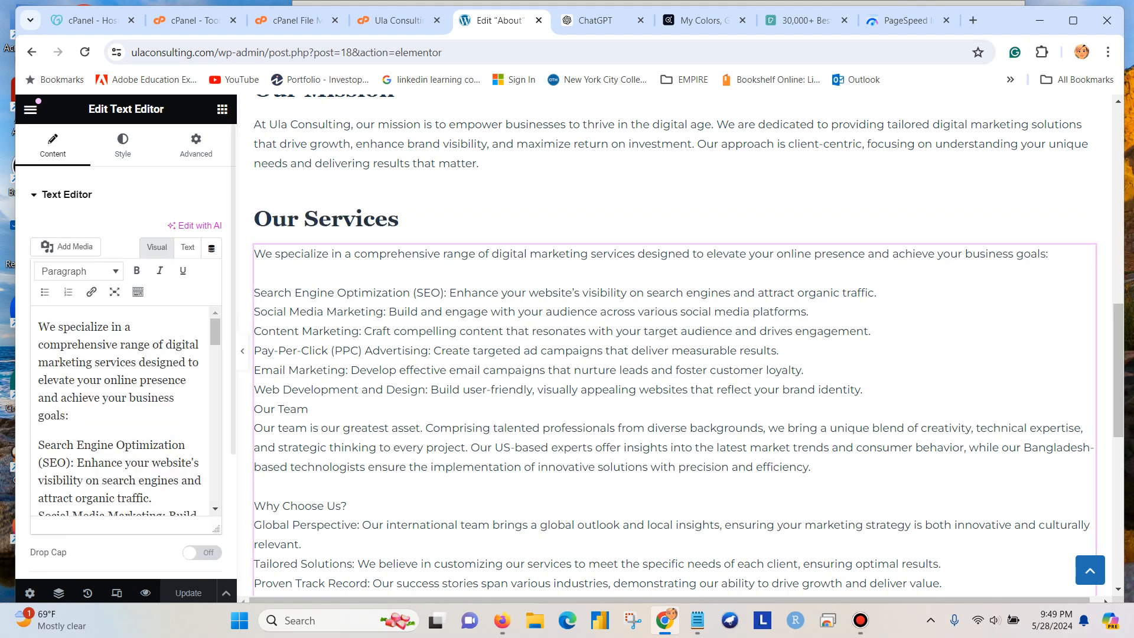
scroll(121, 410, down, 1)
scroll(121, 410, down, 1)
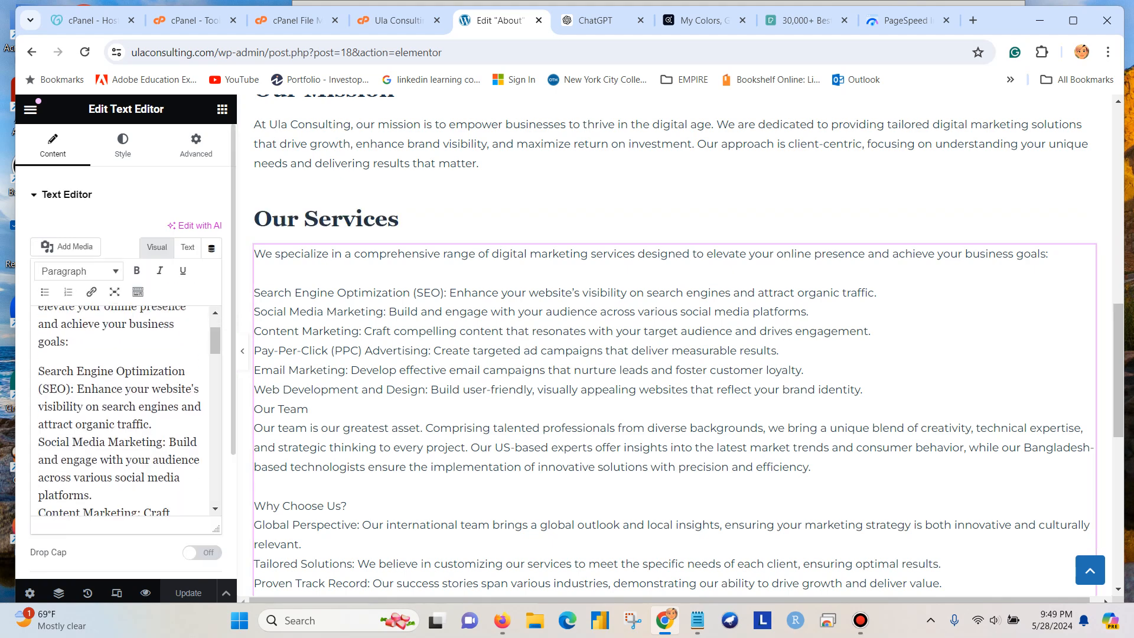
drag(39, 371, 71, 390)
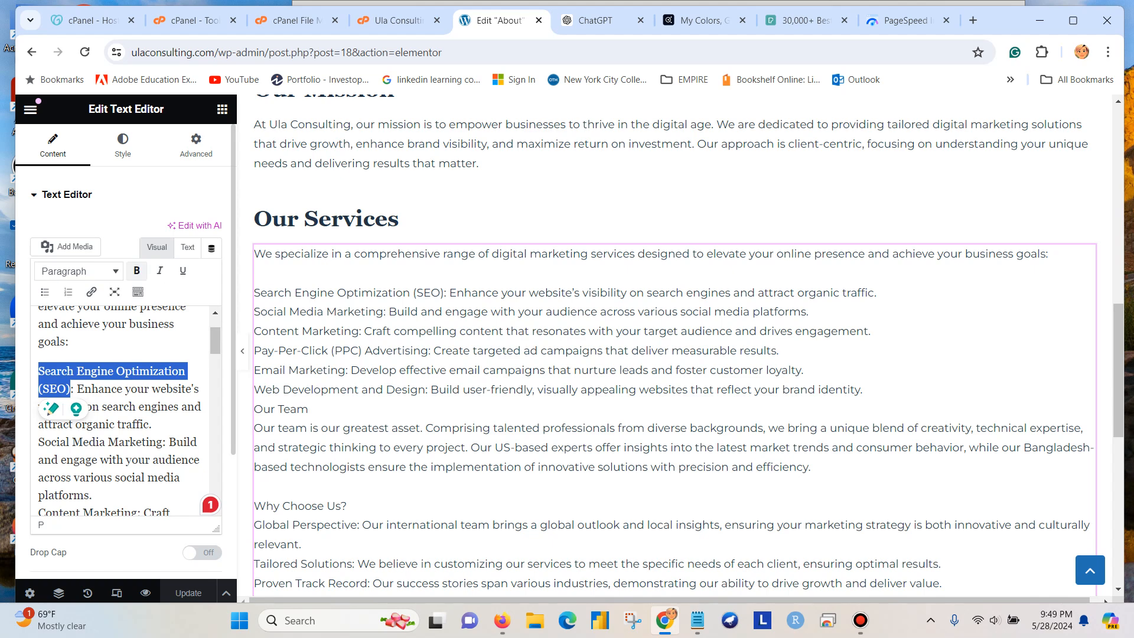
click(137, 270)
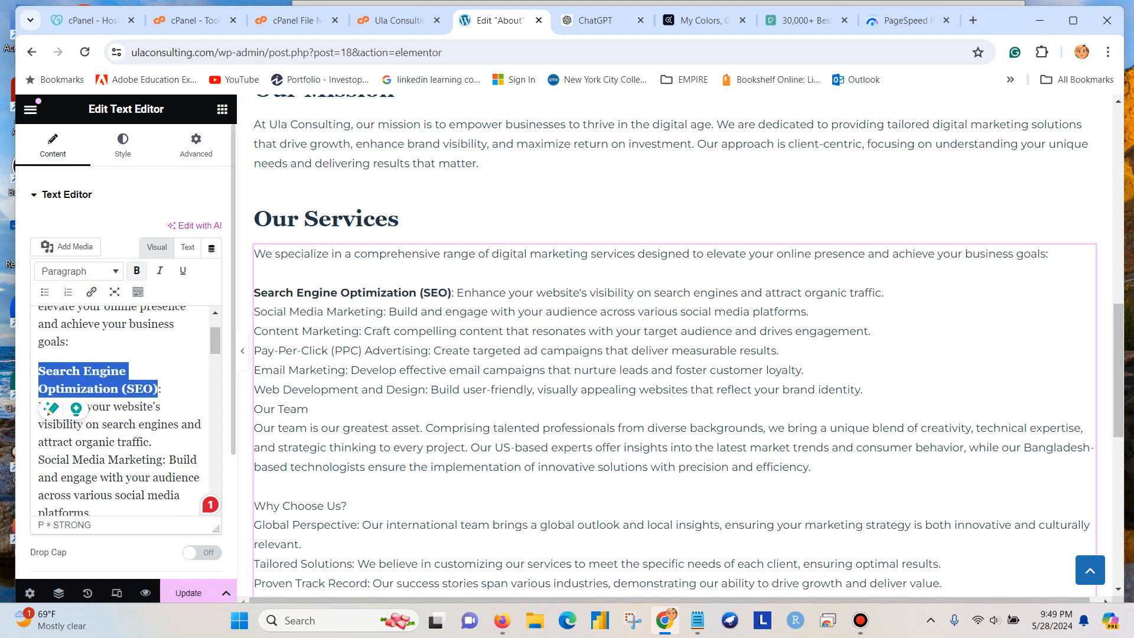
Make the "Social Media Marketing:" and "Content Marketing:" labels bold in the services text
click(143, 407)
scroll(124, 408, down, 1)
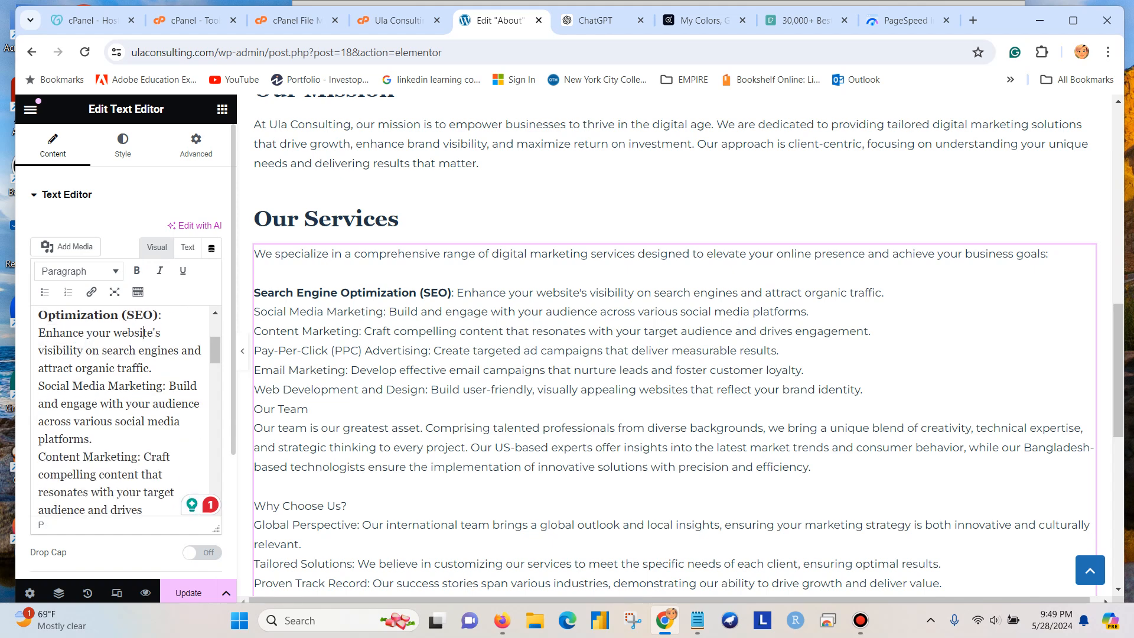
drag(168, 385, 38, 385)
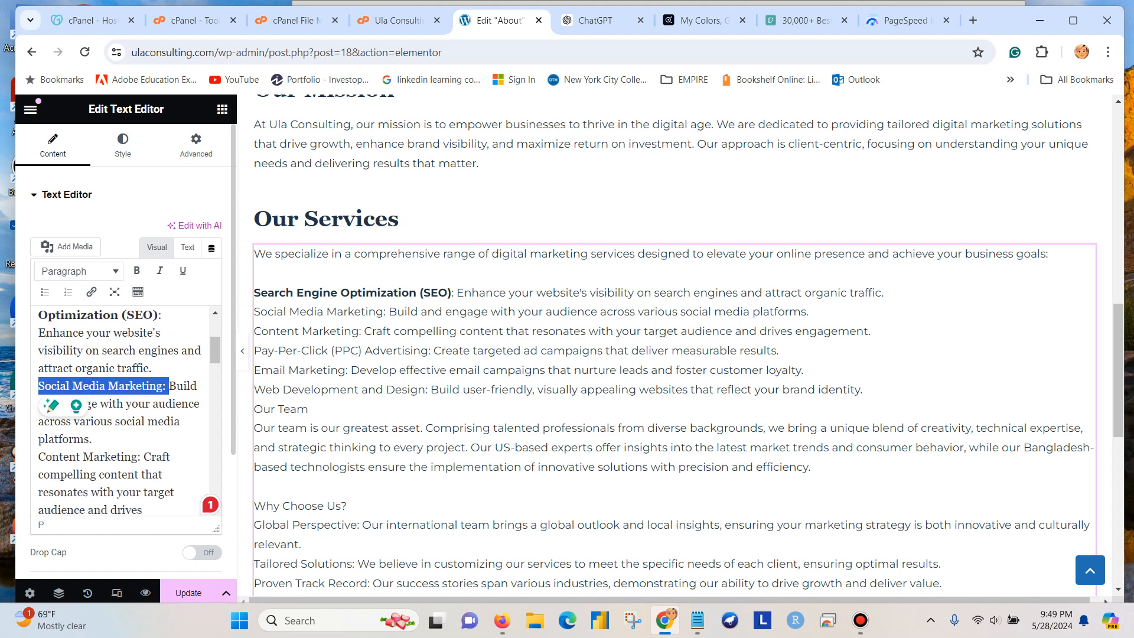
click(136, 270)
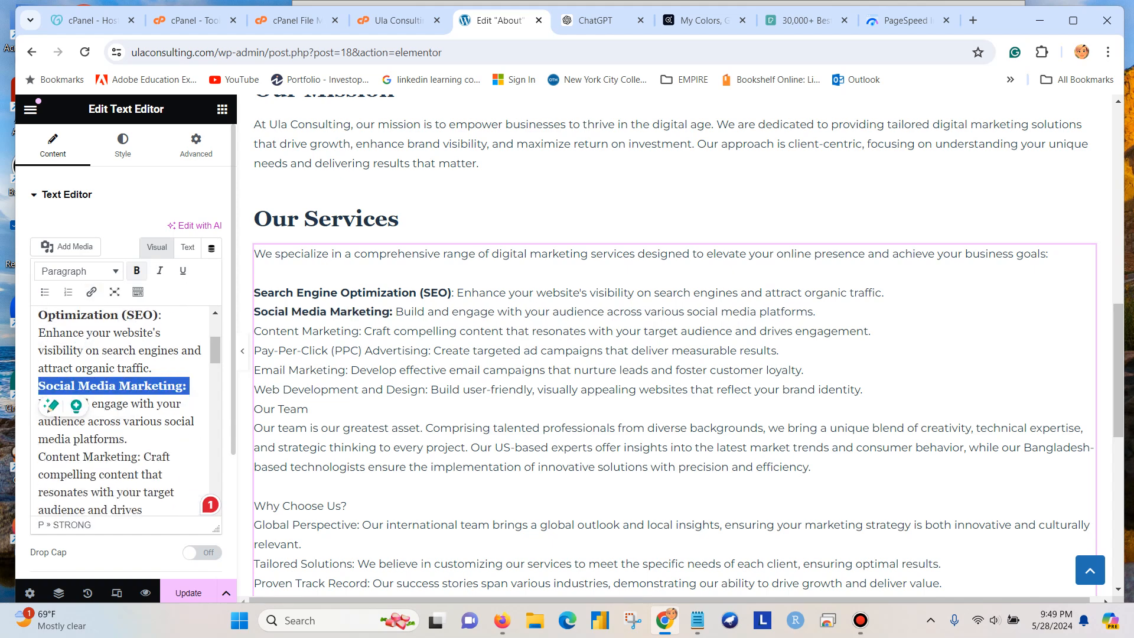
scroll(124, 408, down, 2)
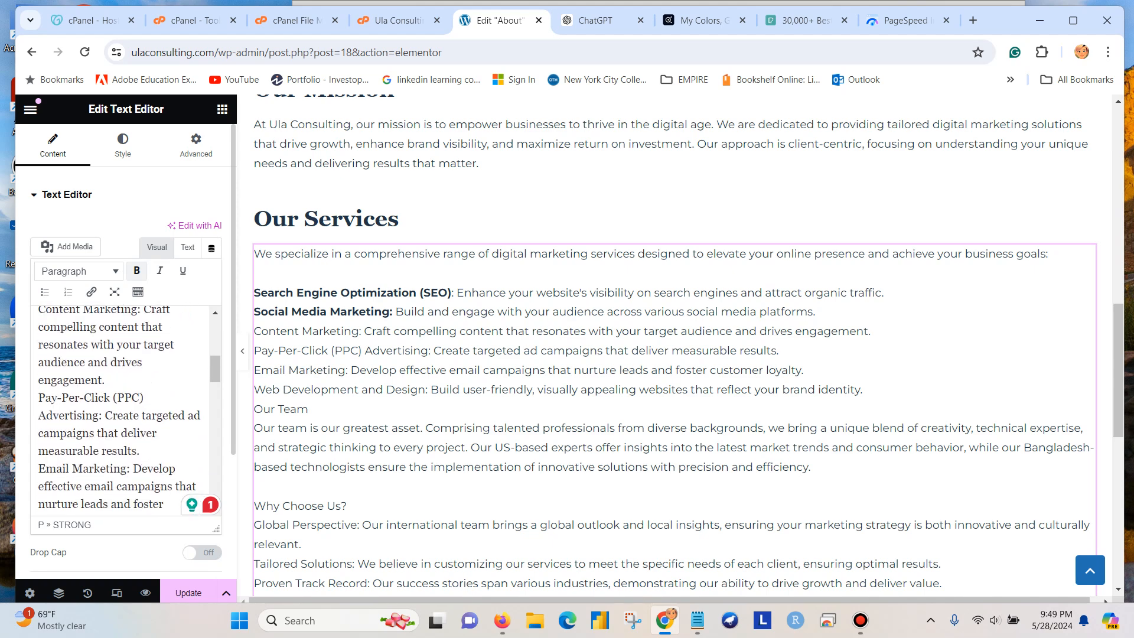
scroll(124, 407, up, 2)
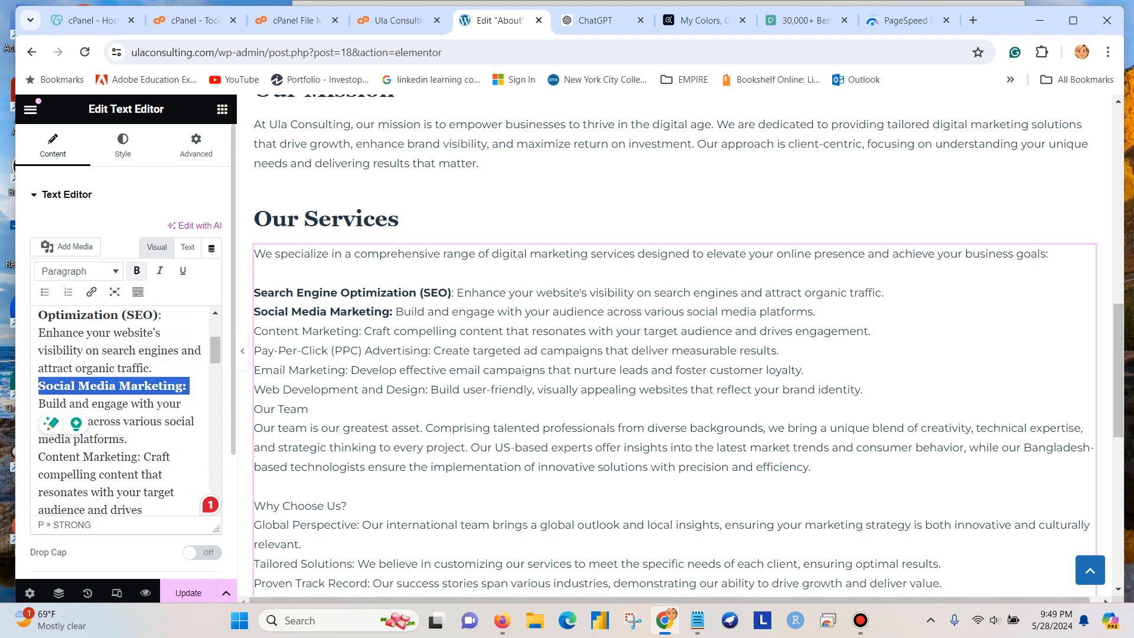
drag(141, 456, 38, 456)
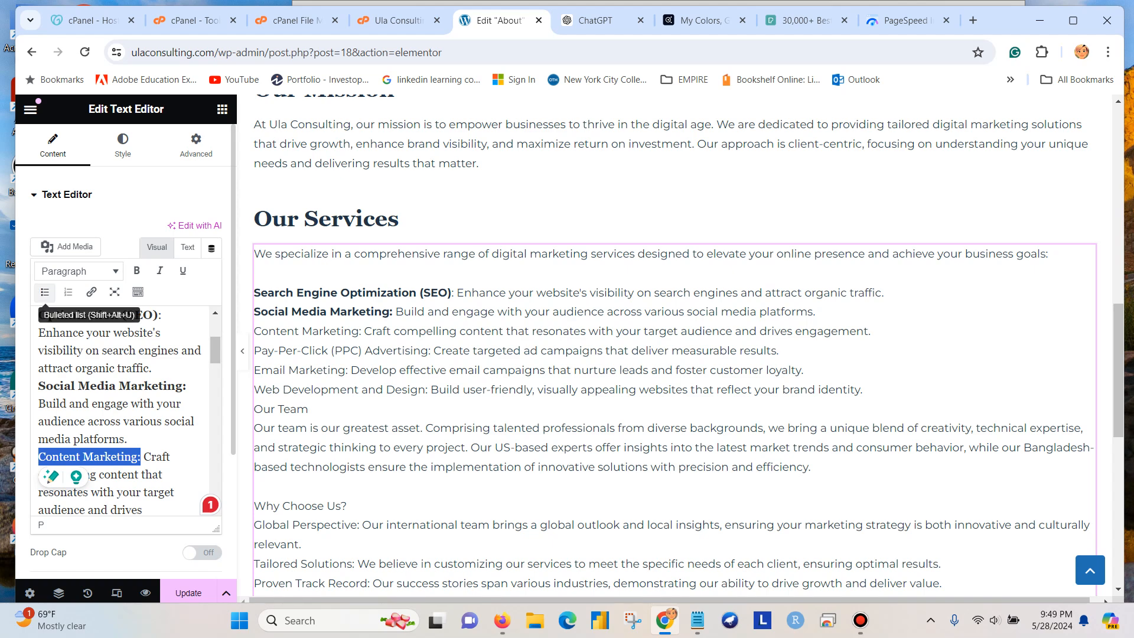
click(136, 270)
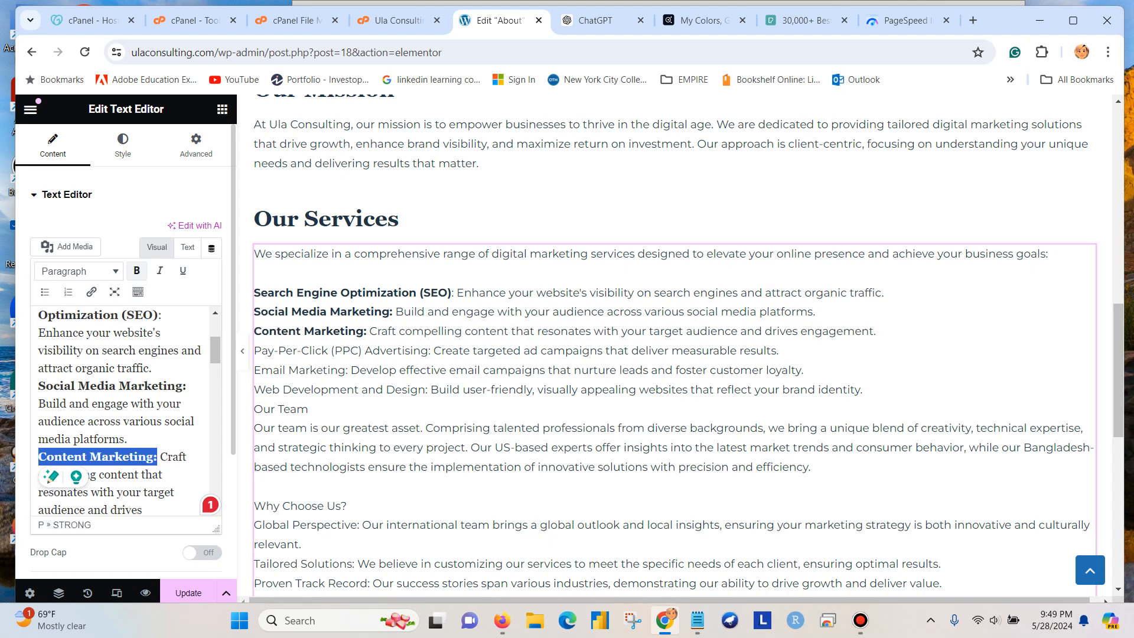
Make the "Pay-Per-Click (PPC) Advertising:" and "Email Marketing:" labels bold in the services text
scroll(124, 407, down, 2)
drag(144, 397, 39, 398)
click(158, 434)
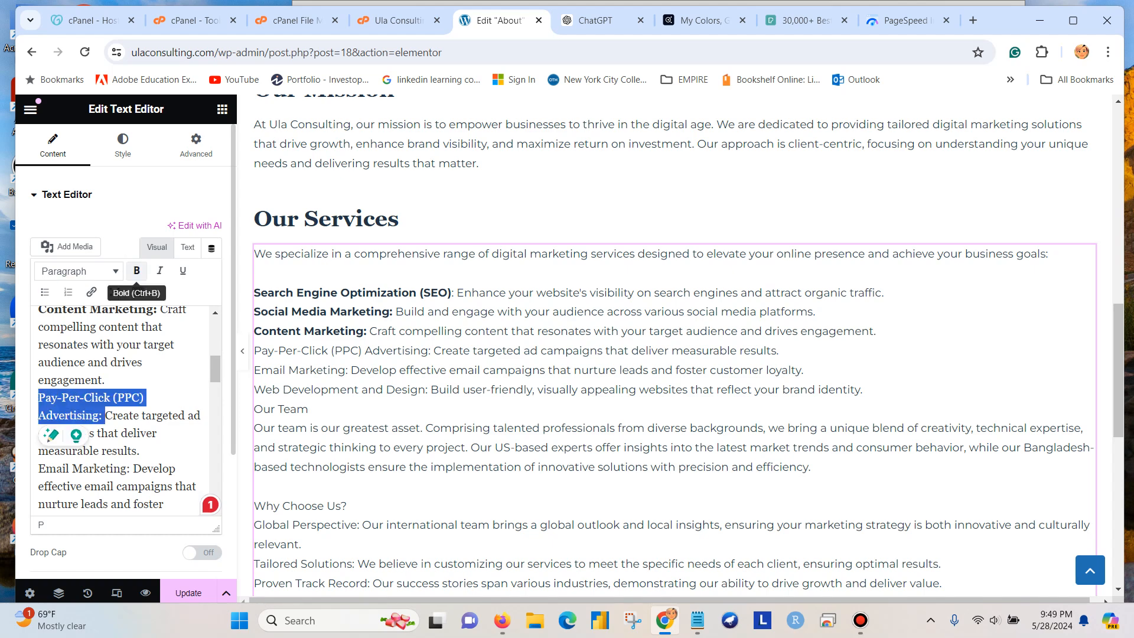
click(136, 271)
scroll(118, 407, down, 1)
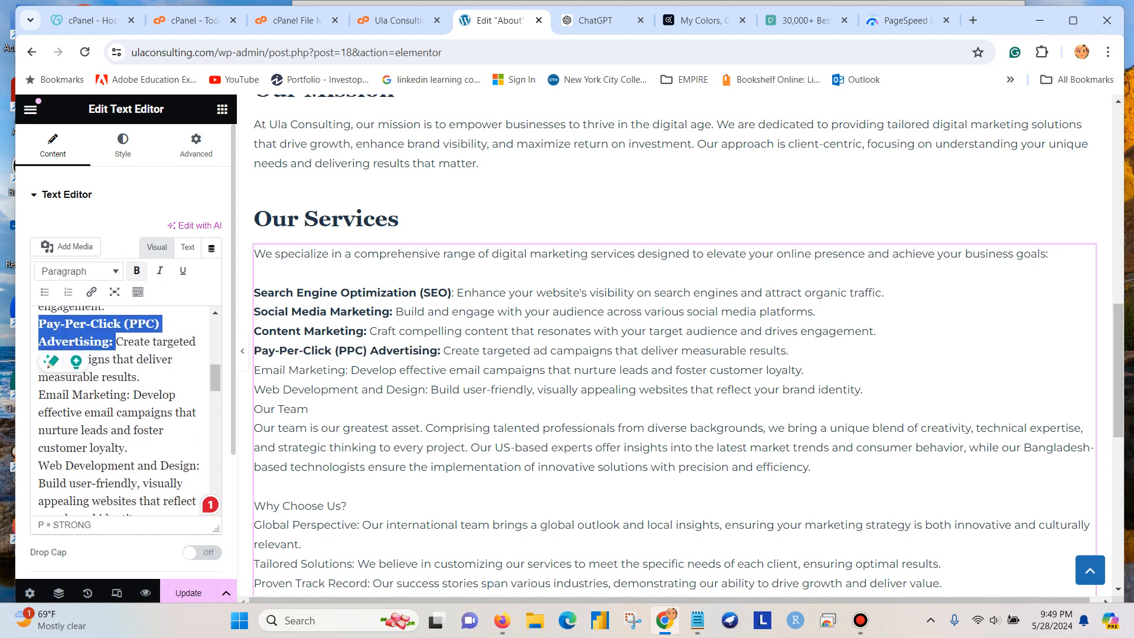
drag(132, 394, 39, 394)
click(137, 270)
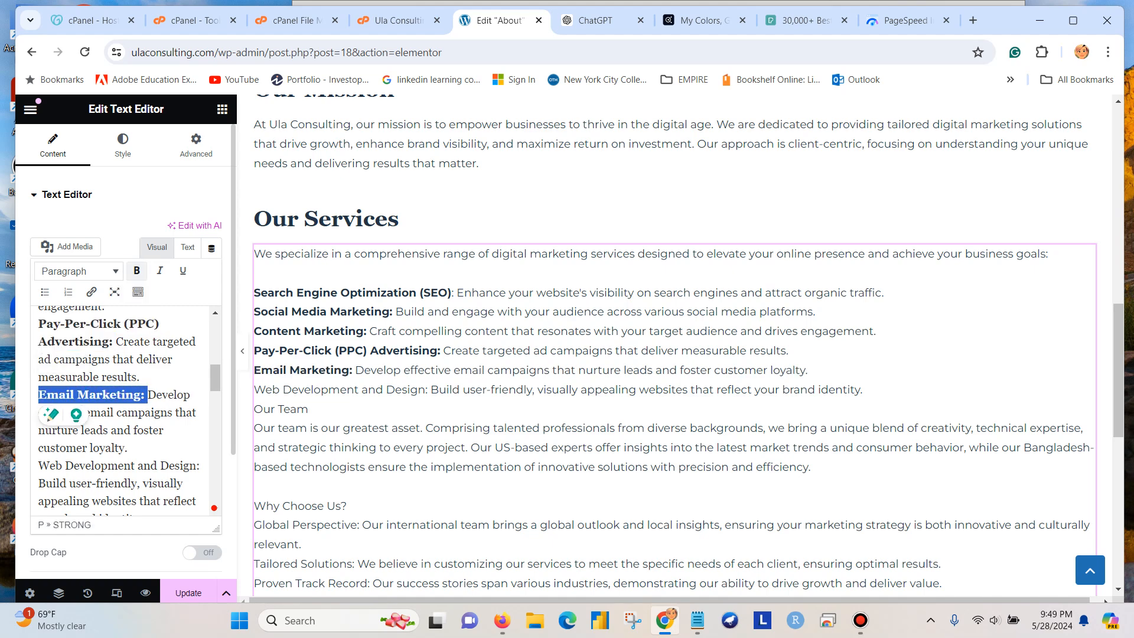
Make the "Web Development and Design:" label bold in the services text
scroll(118, 408, down, 2)
click(200, 318)
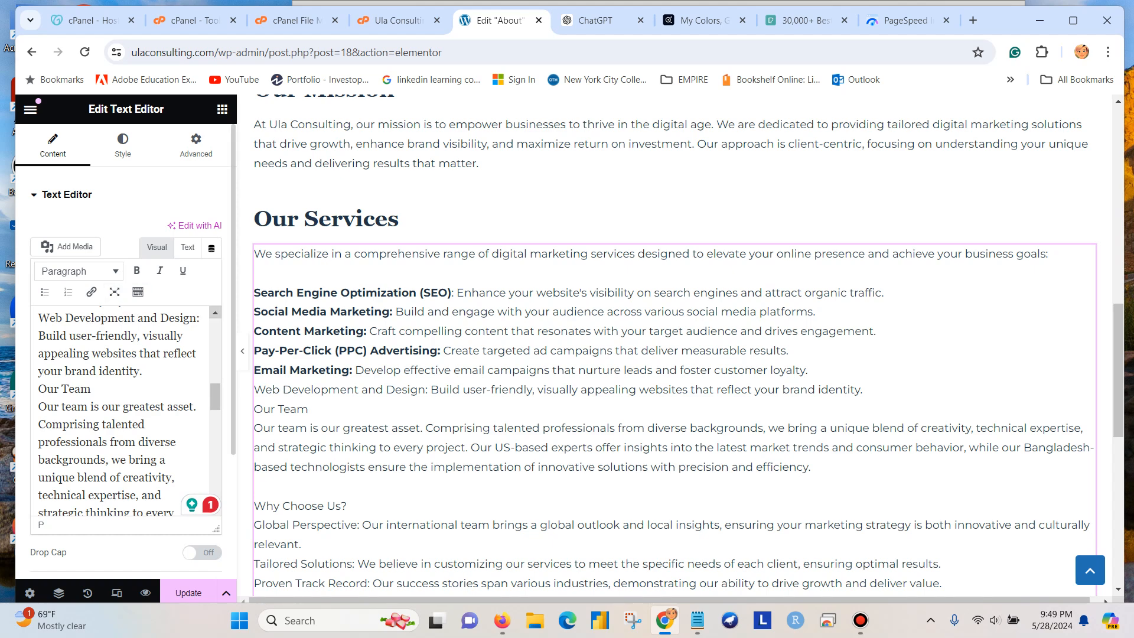
scroll(126, 410, up, 1)
drag(200, 348, 38, 347)
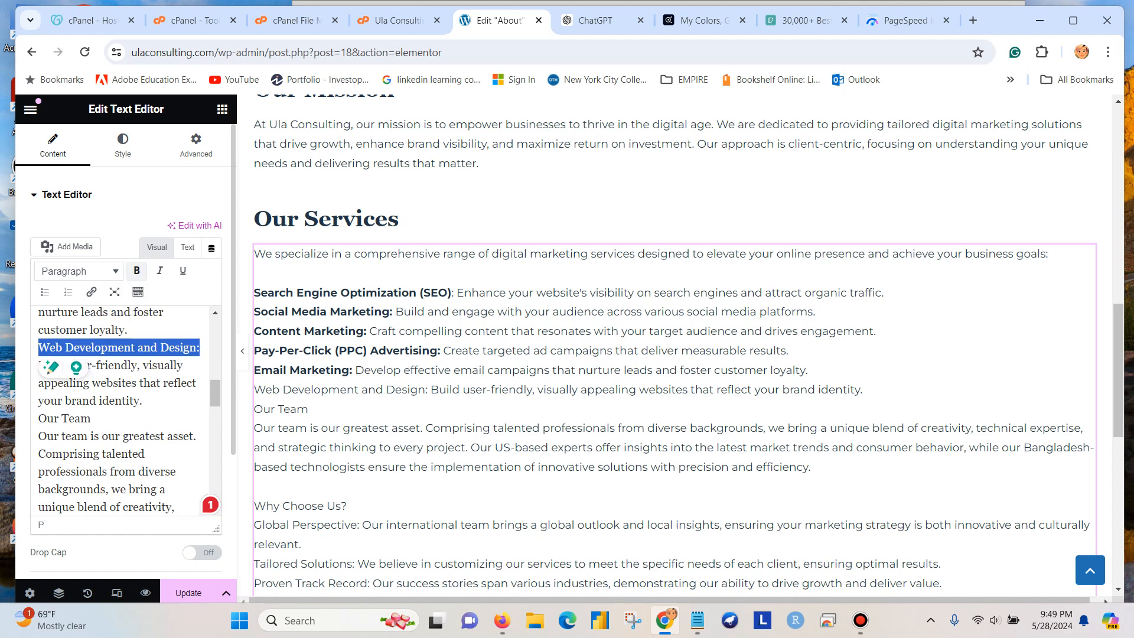
click(137, 271)
Try formatting the "Our Team" line as Heading 4, and undo the format change
drag(47, 436, 91, 436)
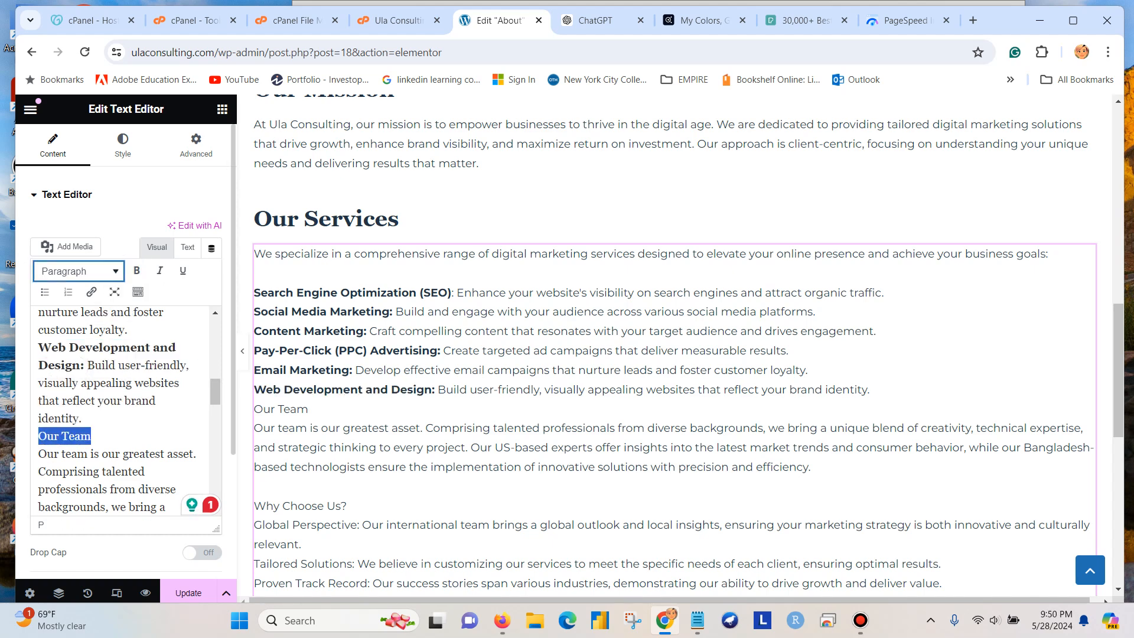
click(78, 270)
click(76, 399)
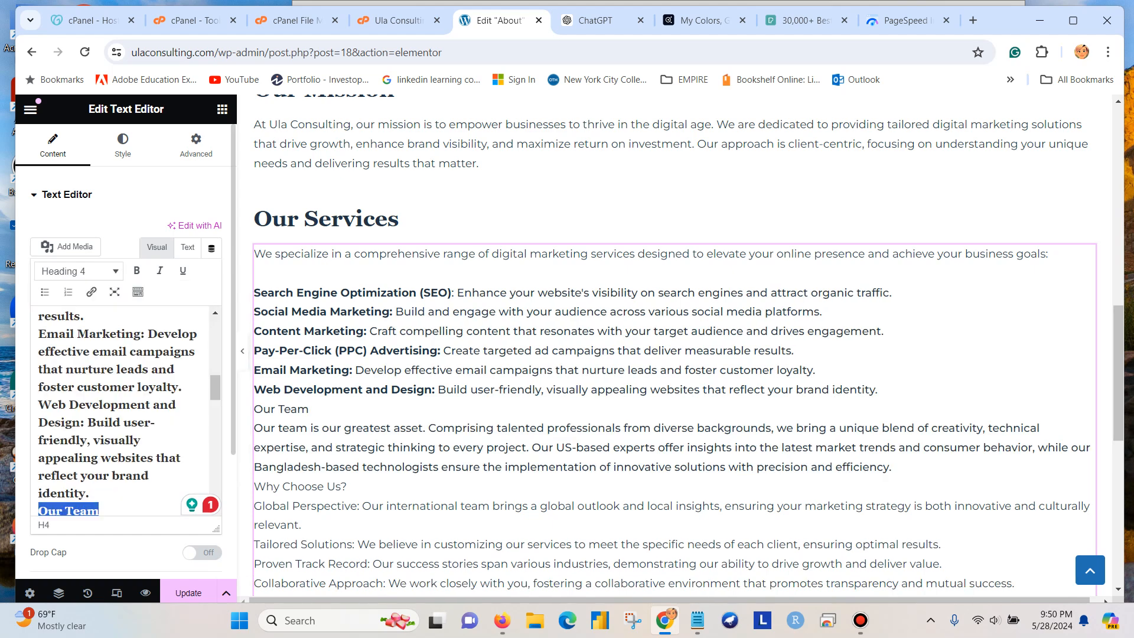
scroll(124, 413, down, 3)
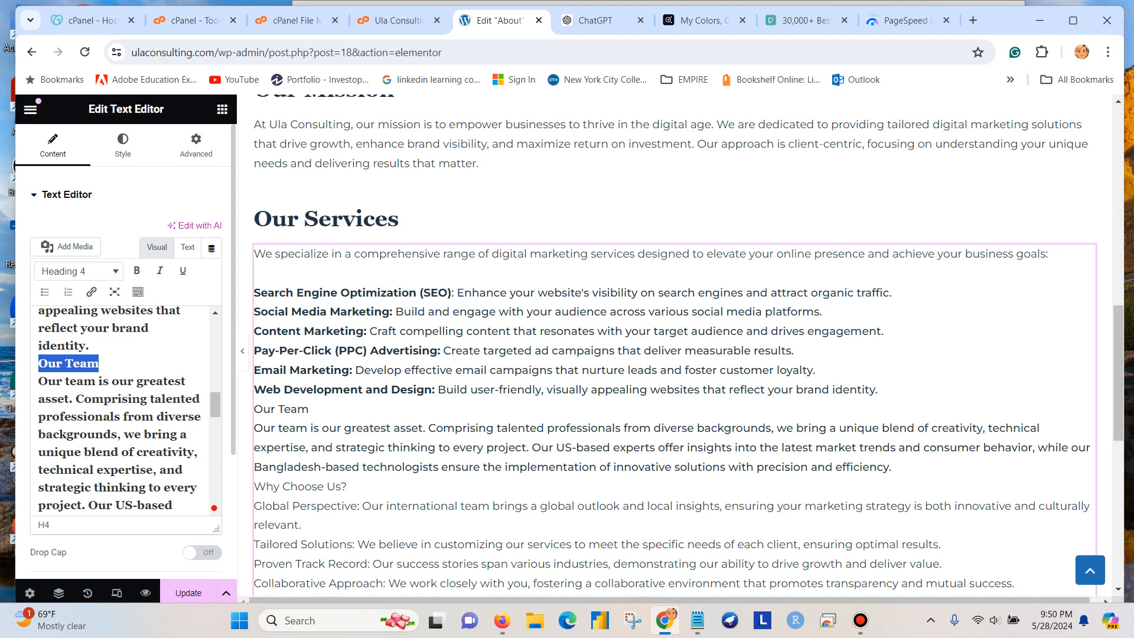
key(ctrl+z)
scroll(124, 413, up, 3)
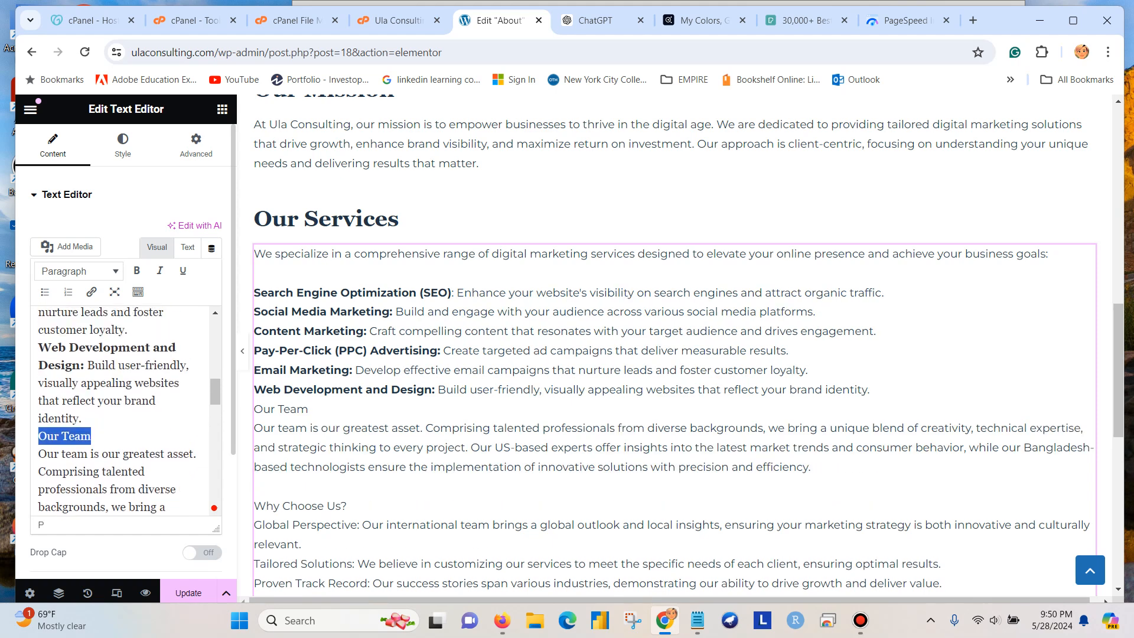
Make the "Our Team" line bold while keeping it as paragraph text
click(92, 437)
drag(92, 436, 47, 436)
click(136, 270)
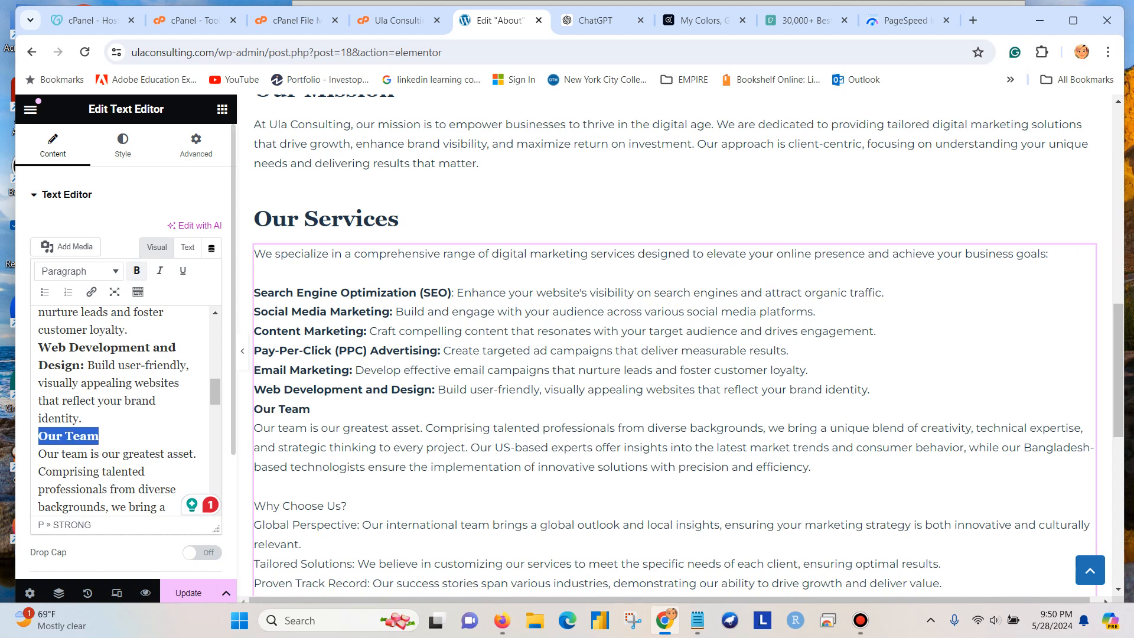
Make the "Why Choose Us?" line bold and save the page
scroll(124, 410, down, 4)
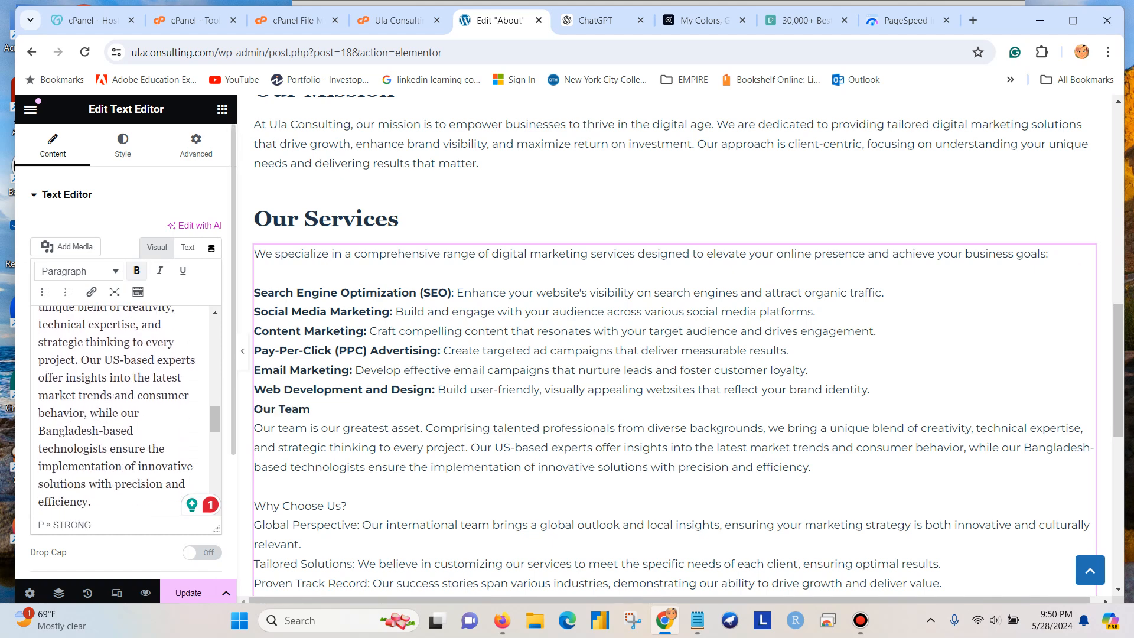
scroll(124, 407, down, 3)
drag(126, 379, 37, 380)
click(136, 272)
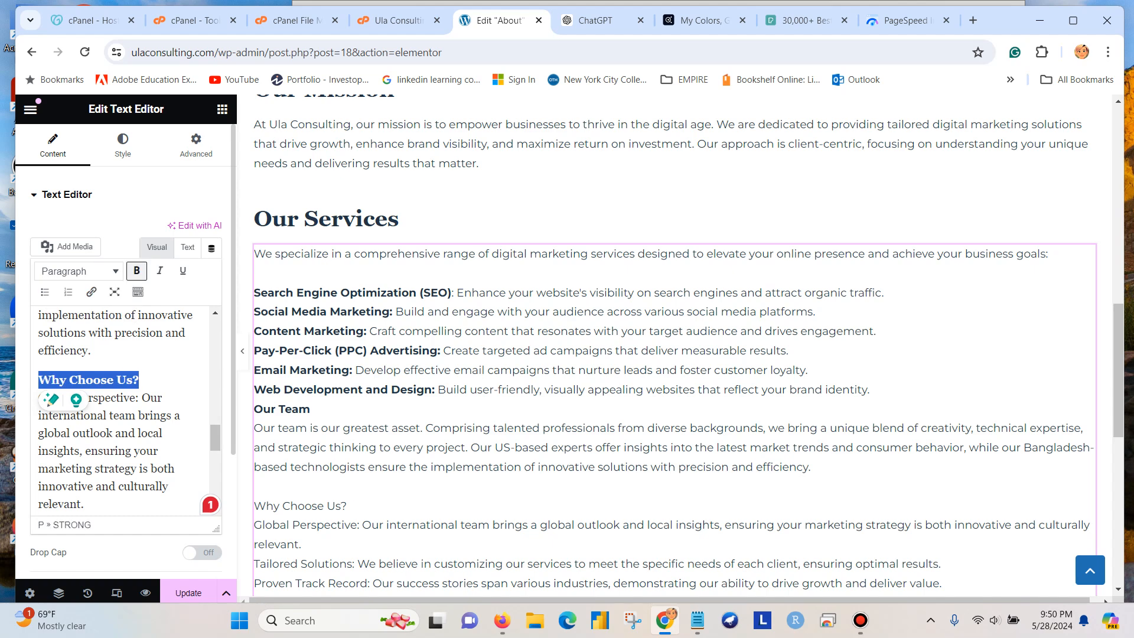
scroll(124, 410, down, 3)
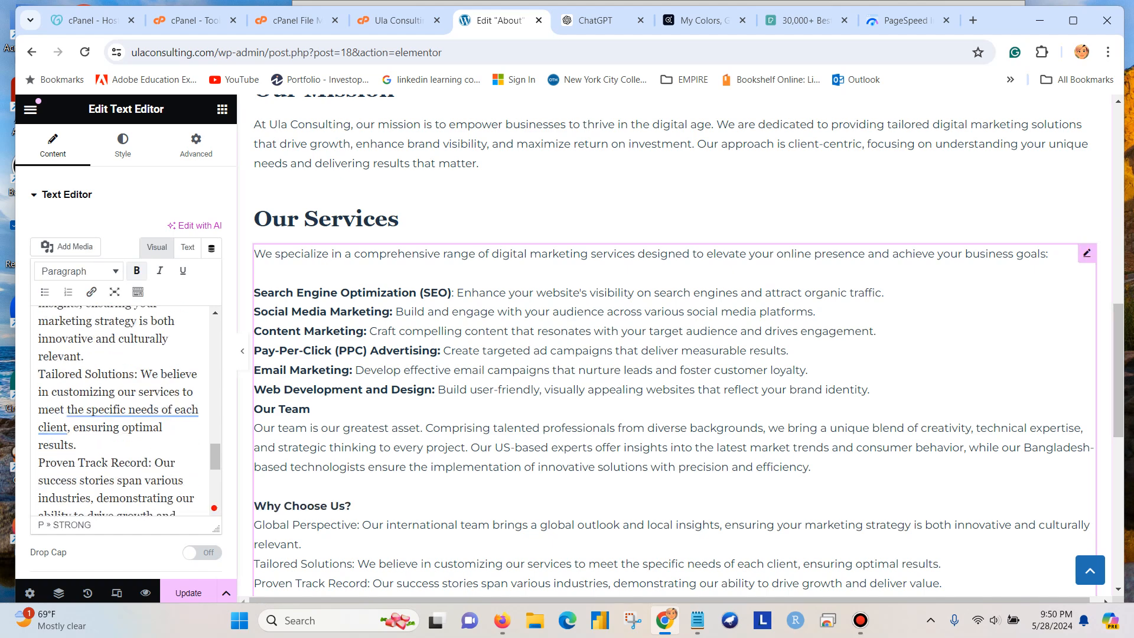
scroll(673, 378, down, 4)
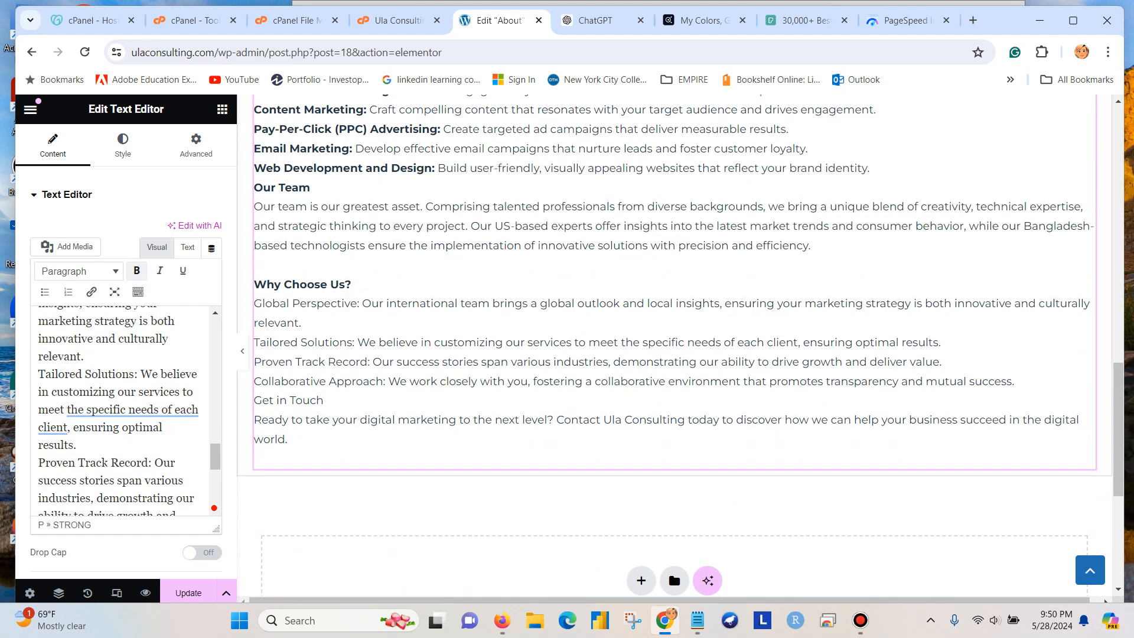
click(188, 592)
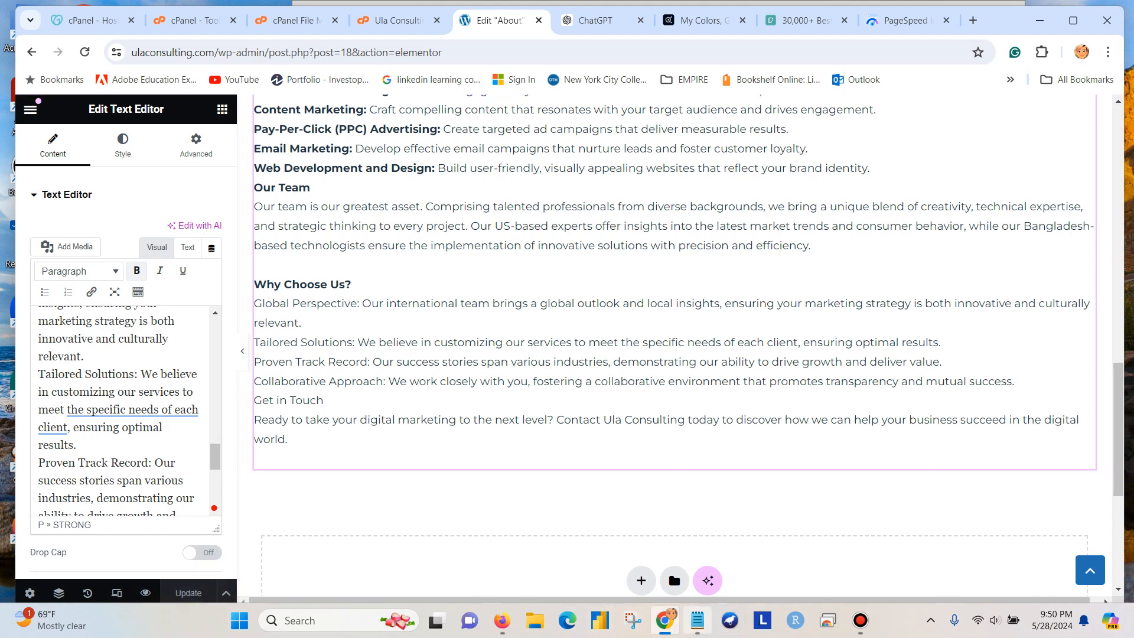
Switch to the Notepad notes and copy the "Contact Information" block with its e-mail, phone and address lines
click(697, 620)
scroll(657, 354, down, 5)
scroll(657, 319, down, 4)
drag(712, 571, 305, 508)
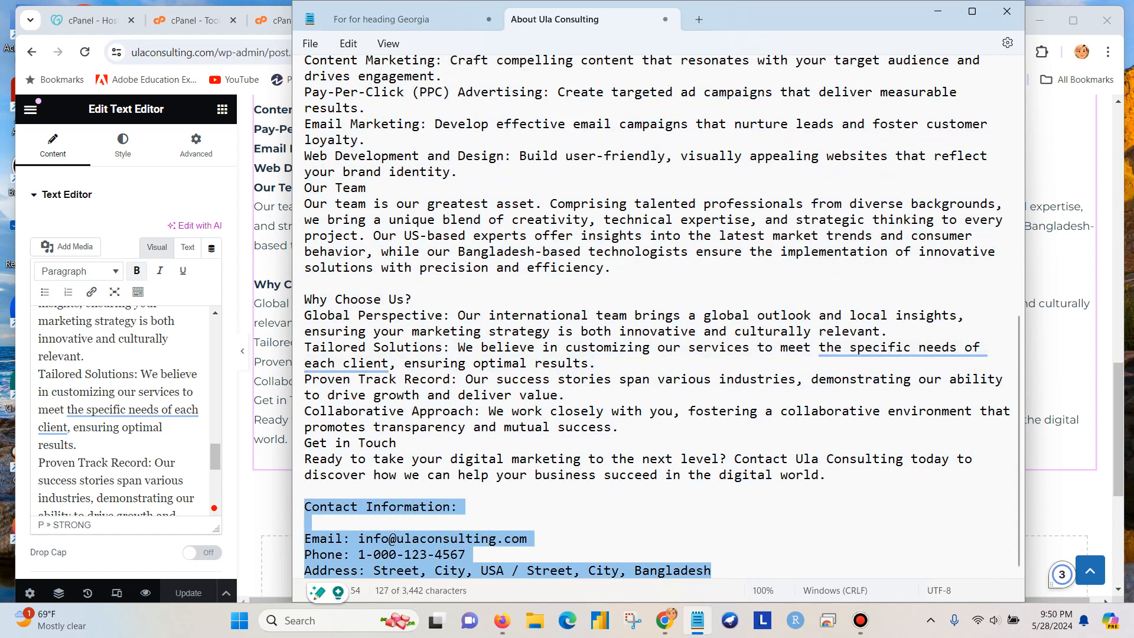
right_click(329, 506)
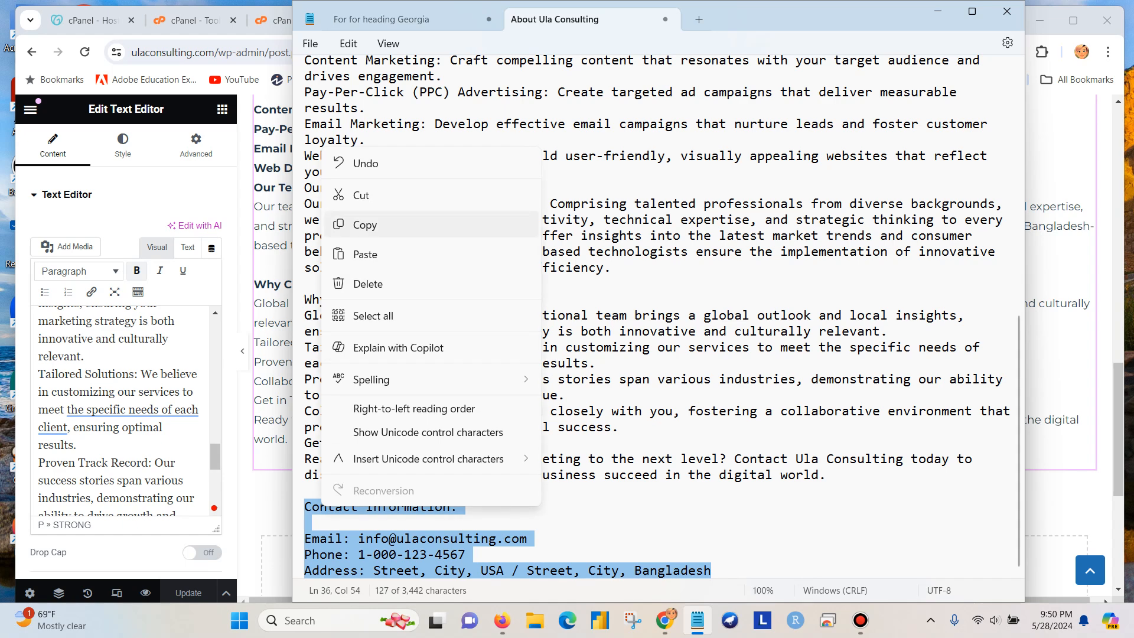
click(366, 223)
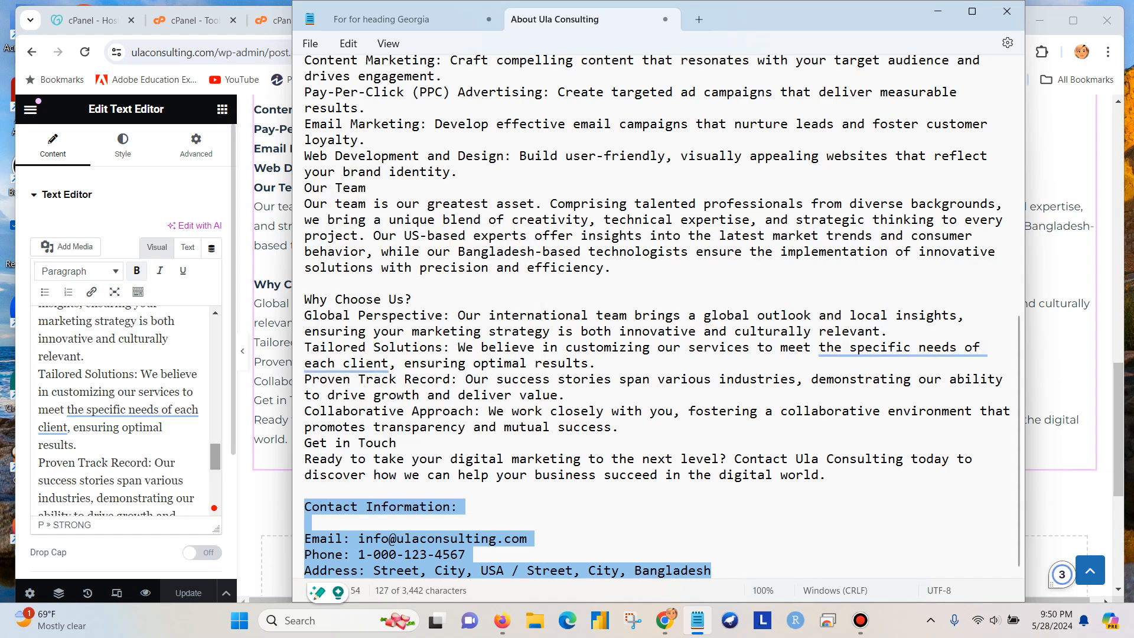
Return to the Elementor editor and review the end of the services text and the page sections from the banner down
drag(215, 456, 215, 493)
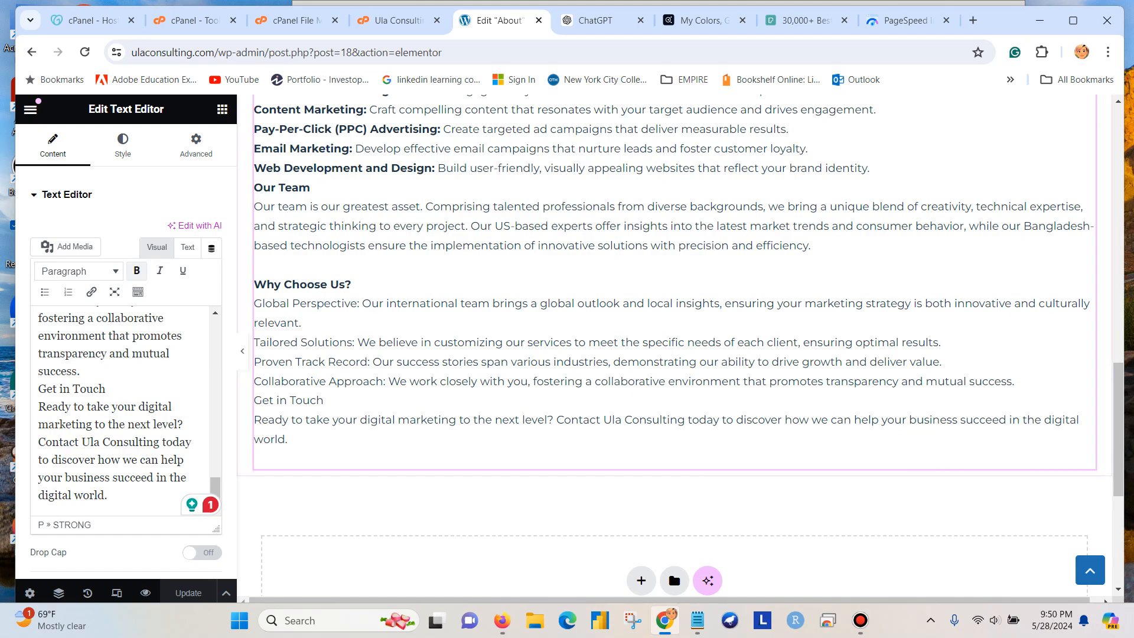
scroll(674, 452, up, 13)
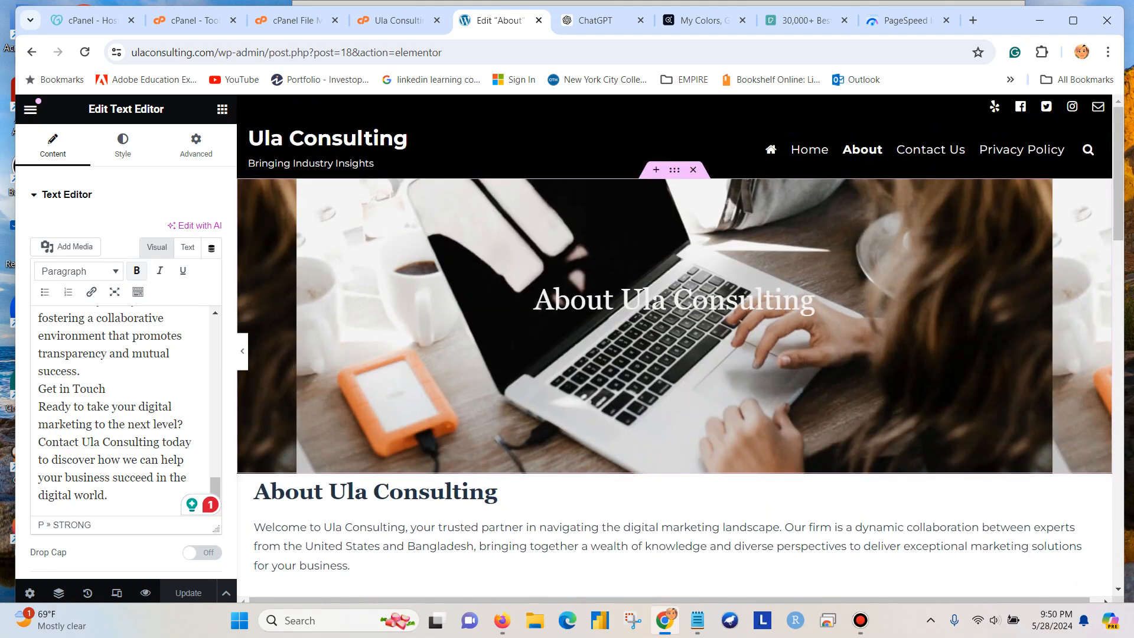
scroll(674, 452, down, 13)
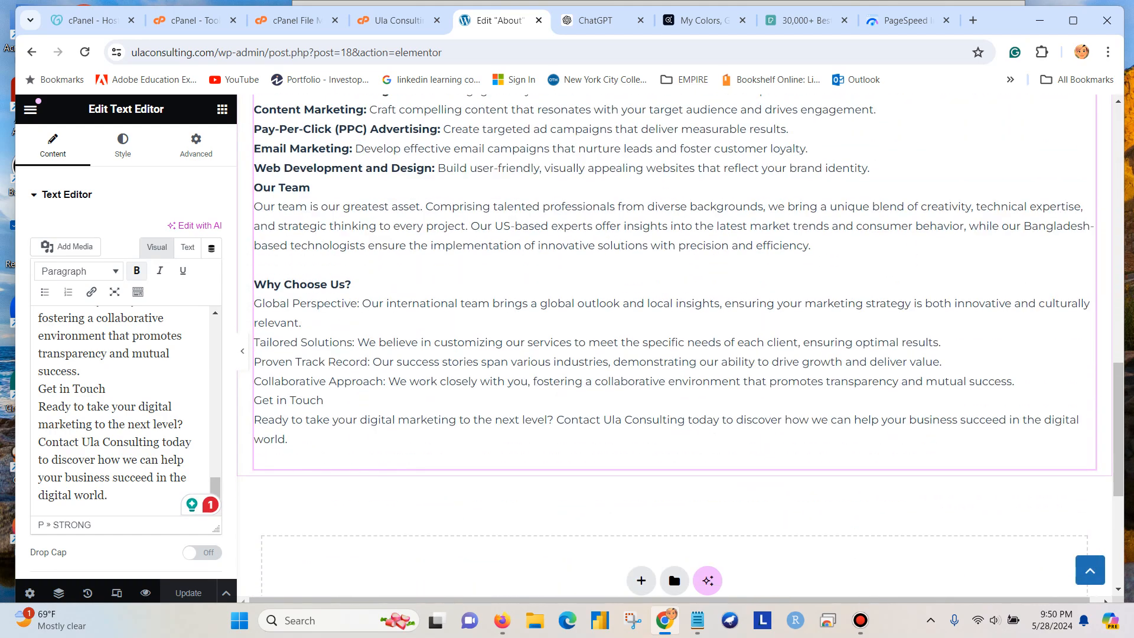
scroll(674, 349, up, 1)
scroll(675, 349, up, 9)
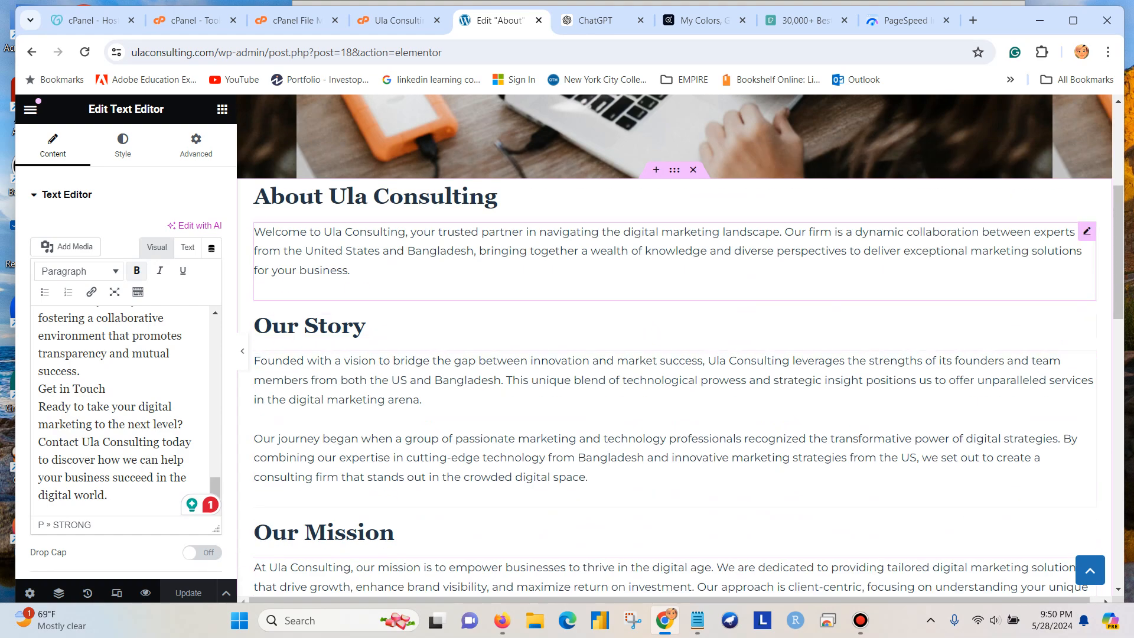
scroll(674, 413, down, 1)
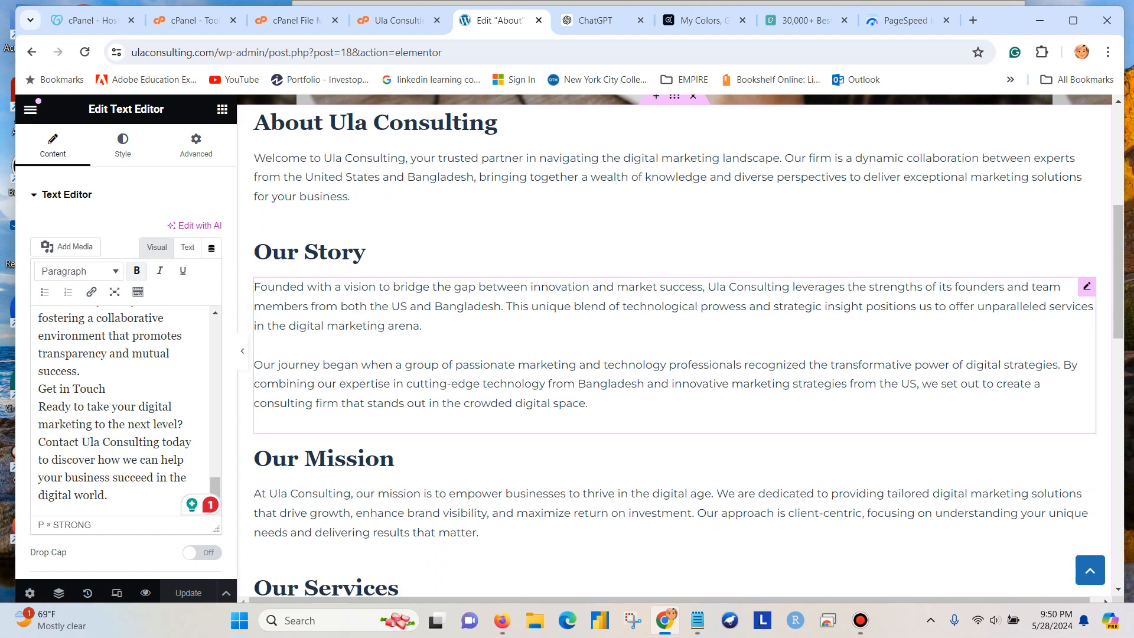
scroll(674, 384, down, 2)
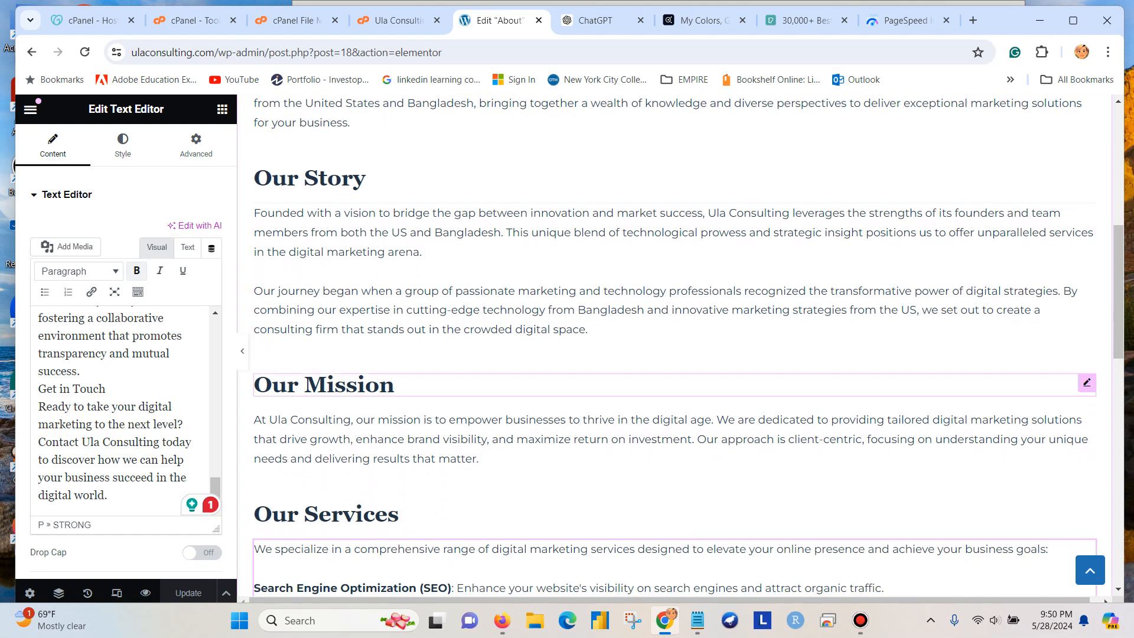
Review the About page sections and exit Elementor to the page's WordPress editor
scroll(675, 384, down, 5)
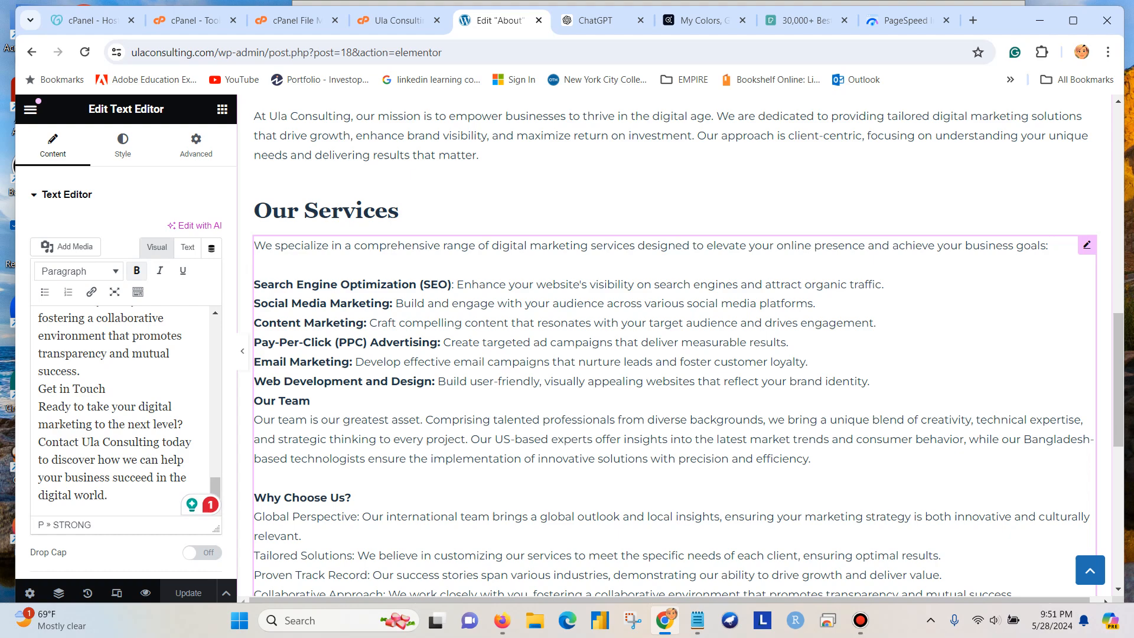
scroll(674, 384, up, 5)
scroll(674, 384, up, 8)
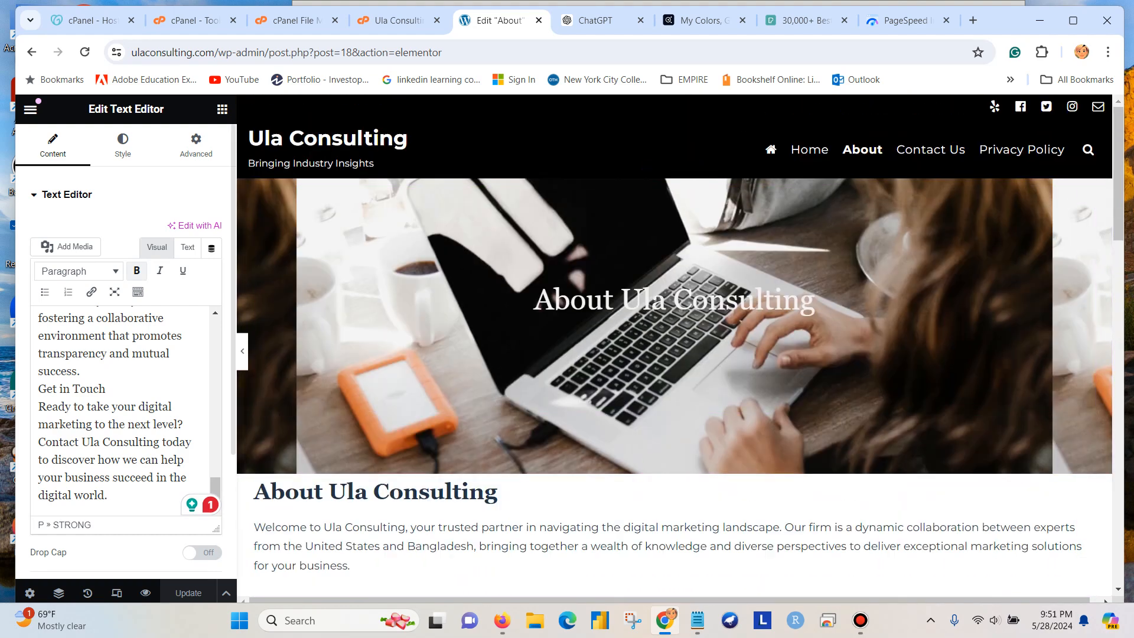
click(30, 109)
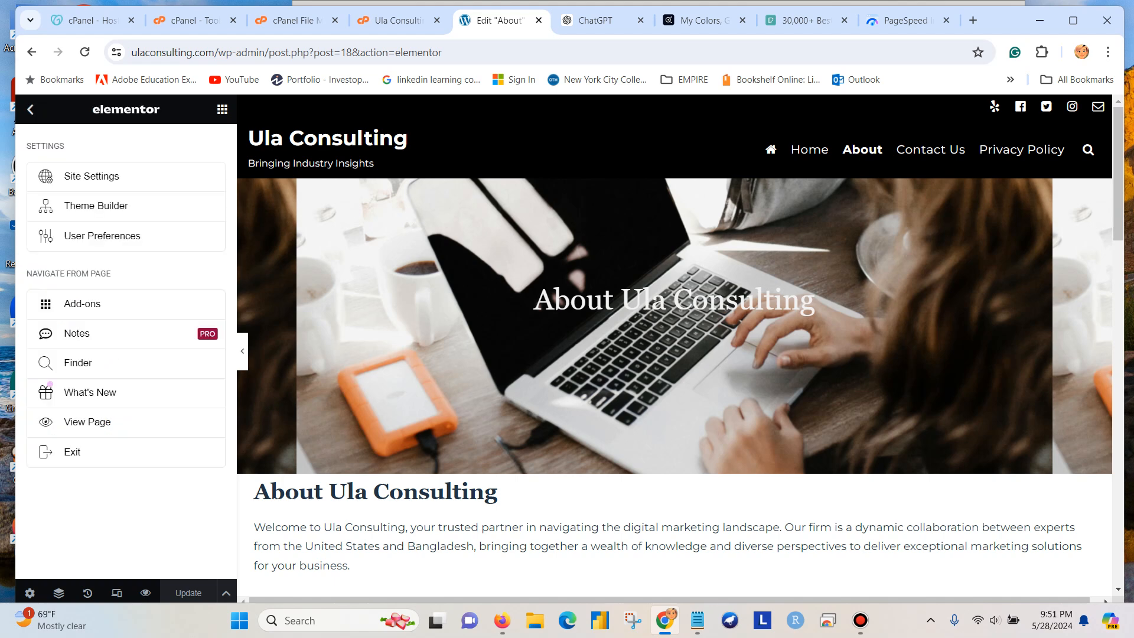
click(72, 452)
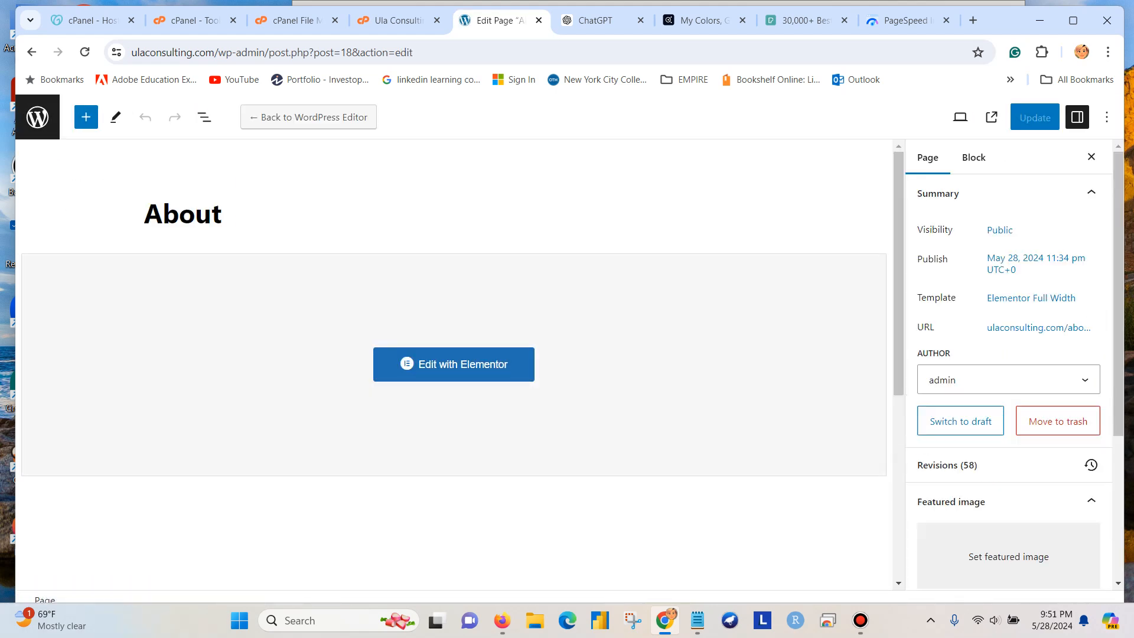
Check the About page's settings and return to the list of all pages in the WordPress dashboard
scroll(1007, 378, down, 3)
scroll(454, 364, down, 1)
scroll(454, 364, down, 3)
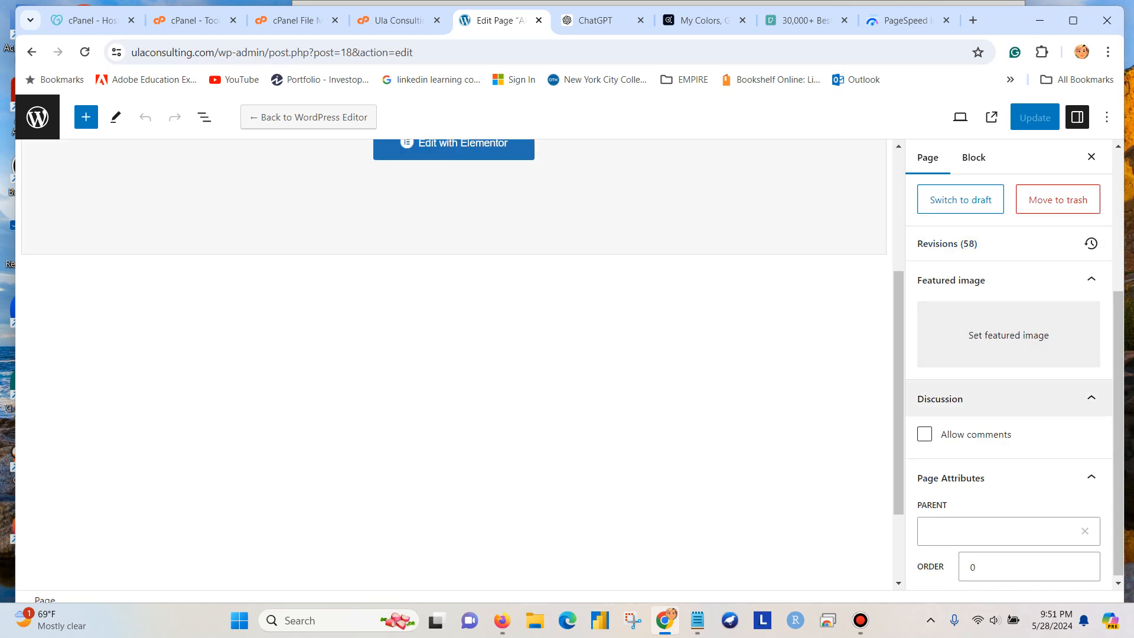
scroll(1008, 398, up, 4)
scroll(454, 364, up, 4)
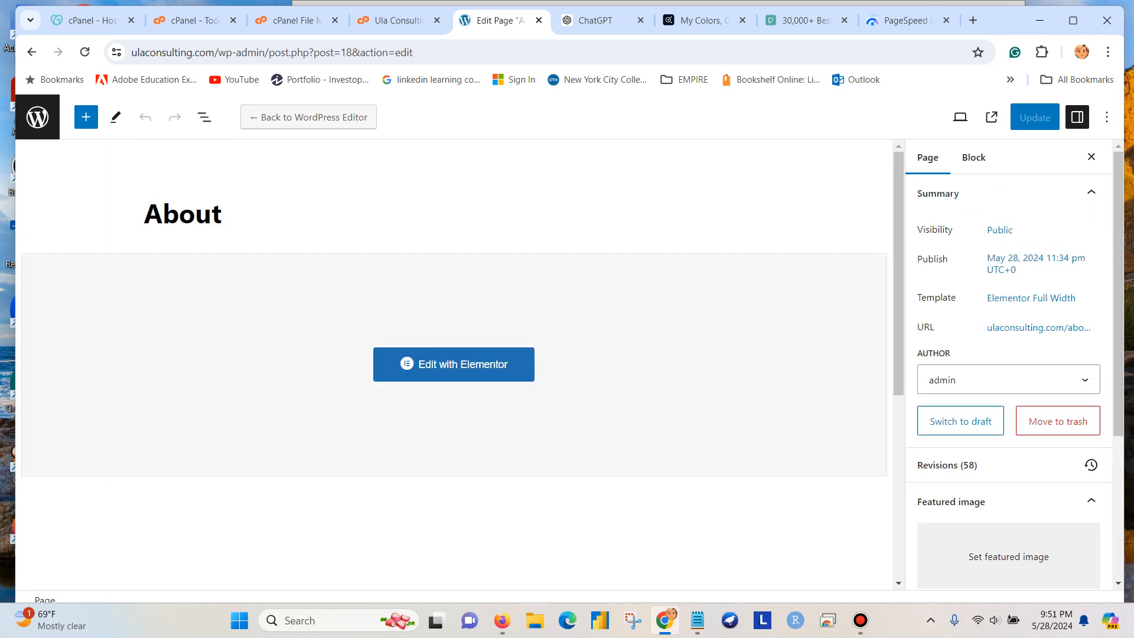
click(37, 117)
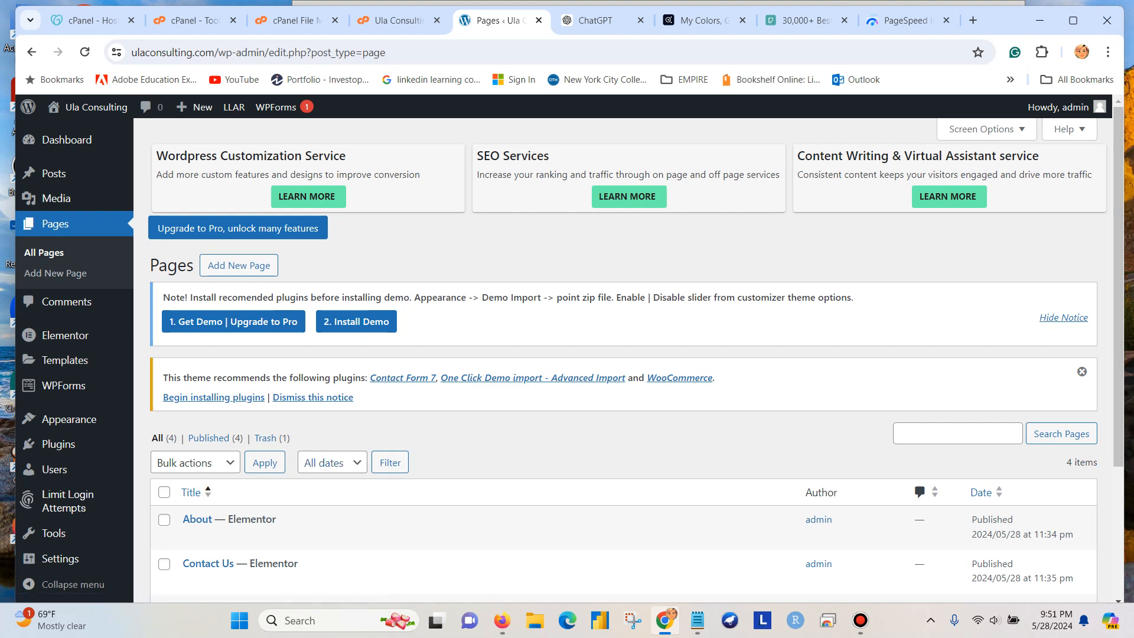
Go to the installed plugins and open the page for adding a new plugin
scroll(323, 463, down, 1)
mouse_move(71, 444)
click(181, 446)
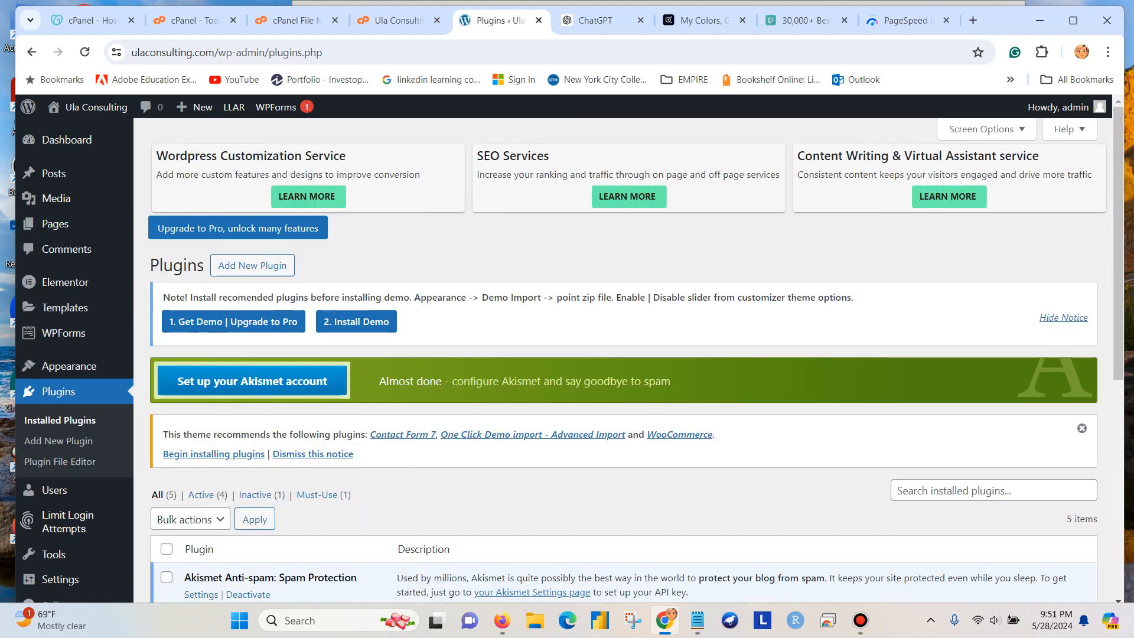
scroll(567, 354, down, 3)
scroll(567, 354, up, 3)
click(252, 266)
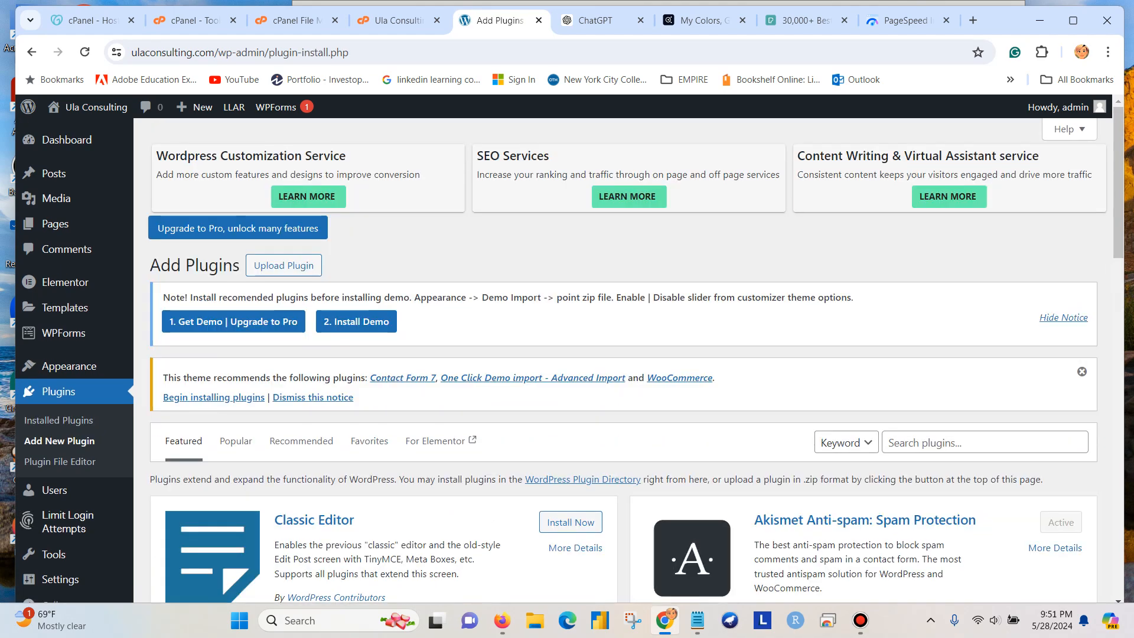
Search the plugin directory for "yoast", then install and activate the Yoast SEO plugin
click(984, 442)
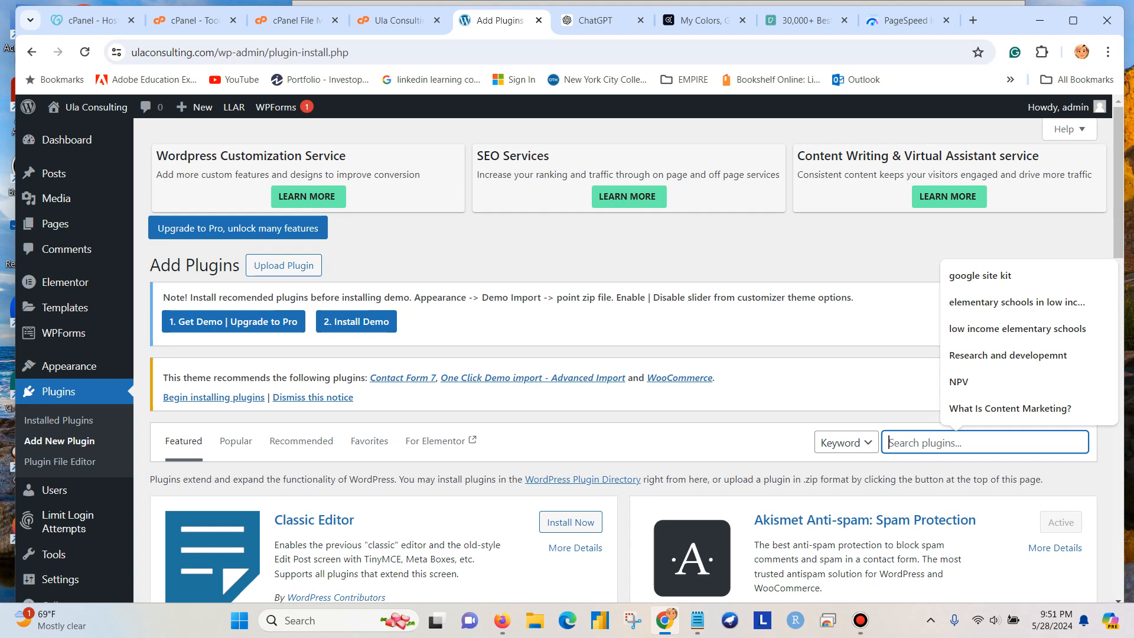
text(yoas)
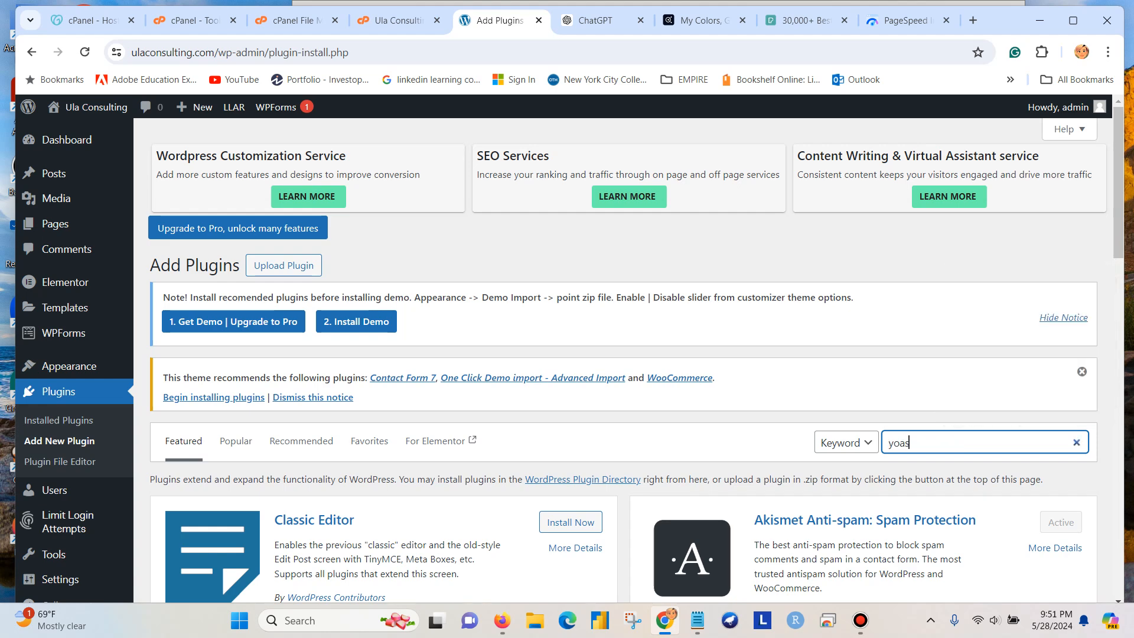
text(t)
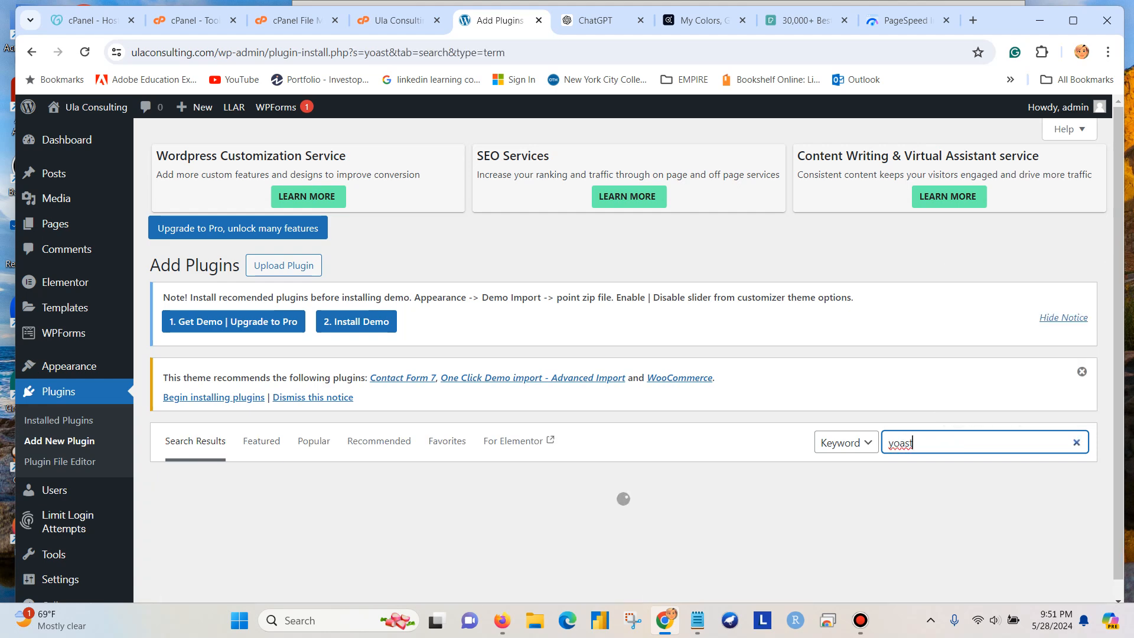
scroll(623, 354, down, 3)
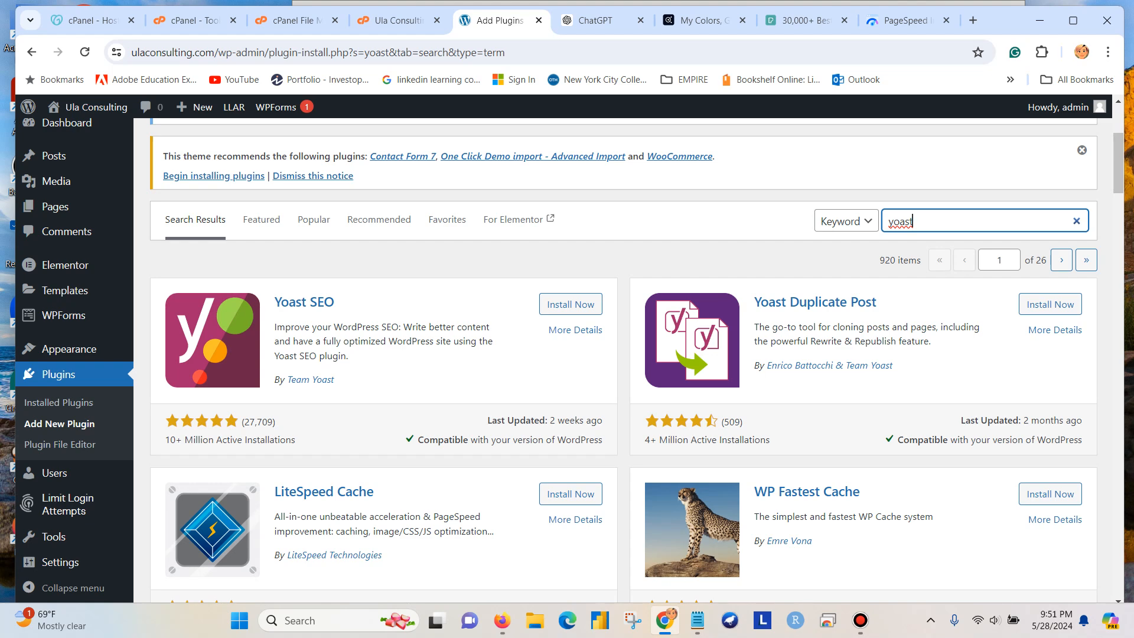
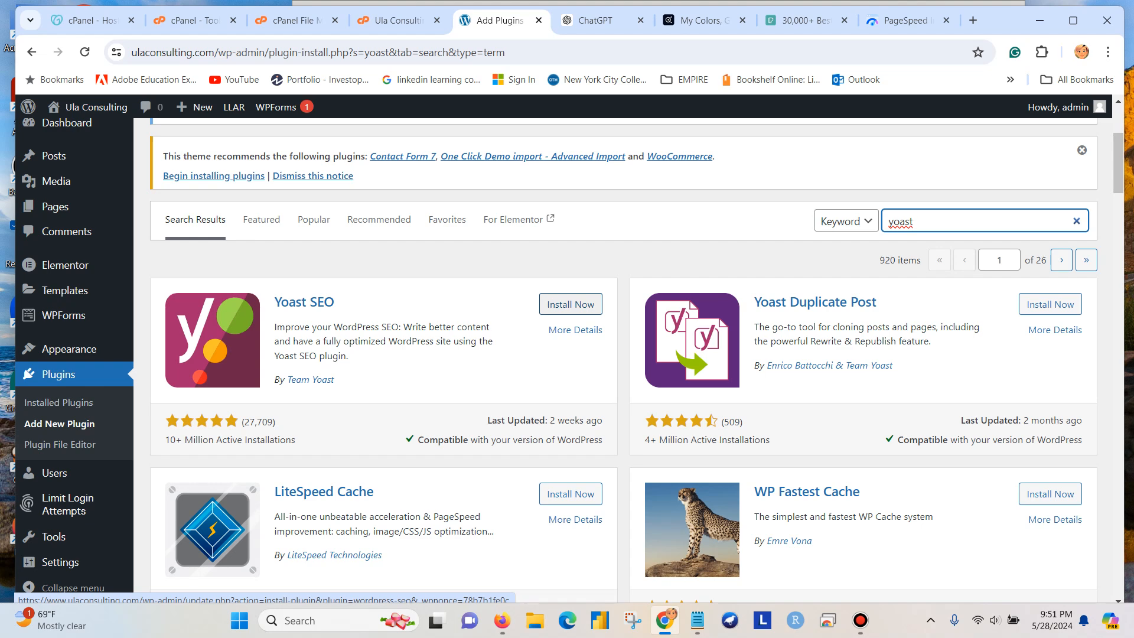
click(570, 304)
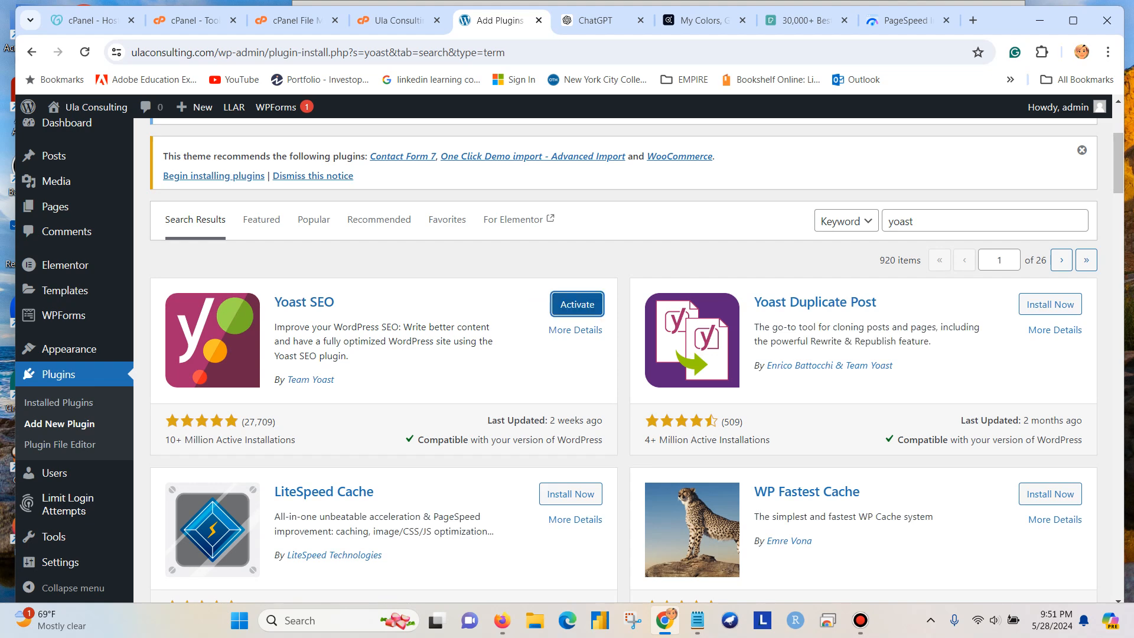
click(577, 304)
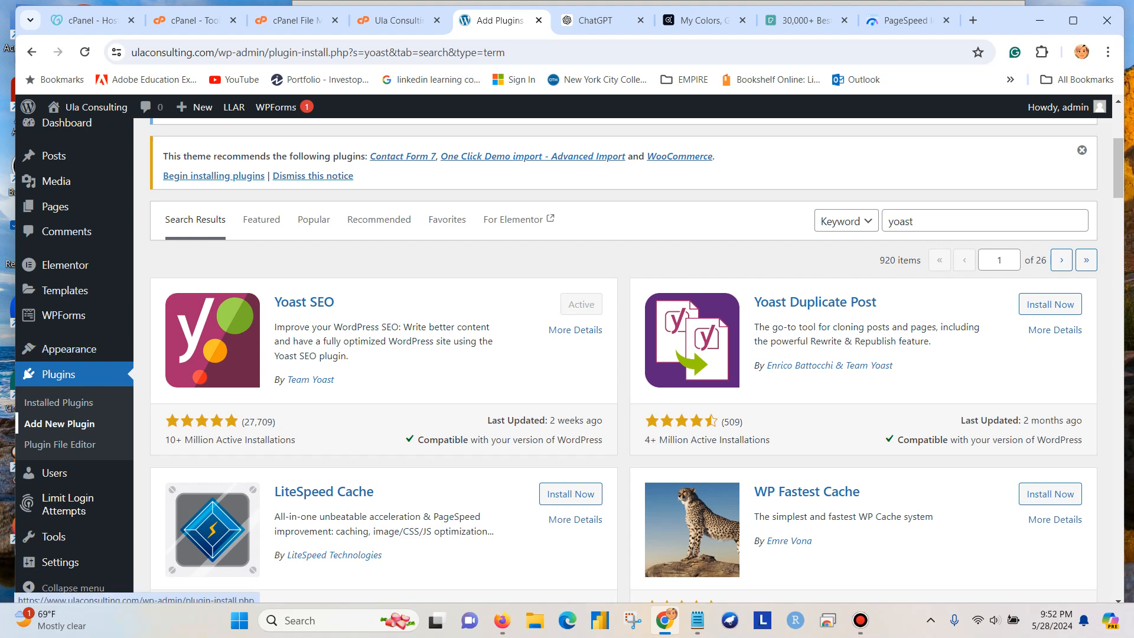
Go back to the list of all pages and open the About page in the WordPress editor
mouse_move(55, 206)
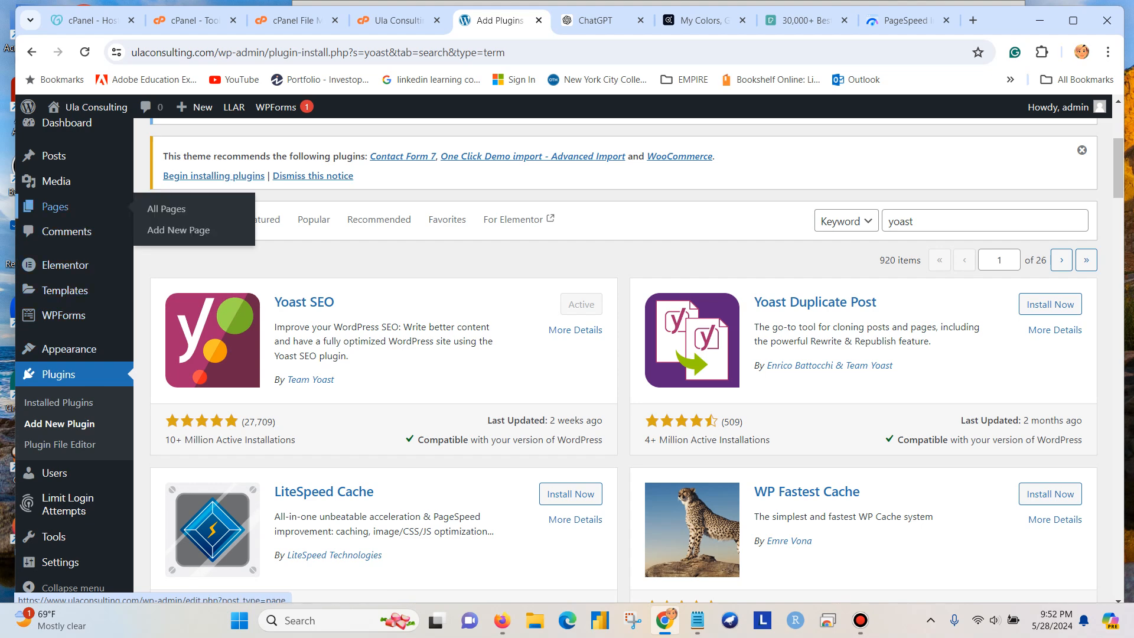
click(166, 209)
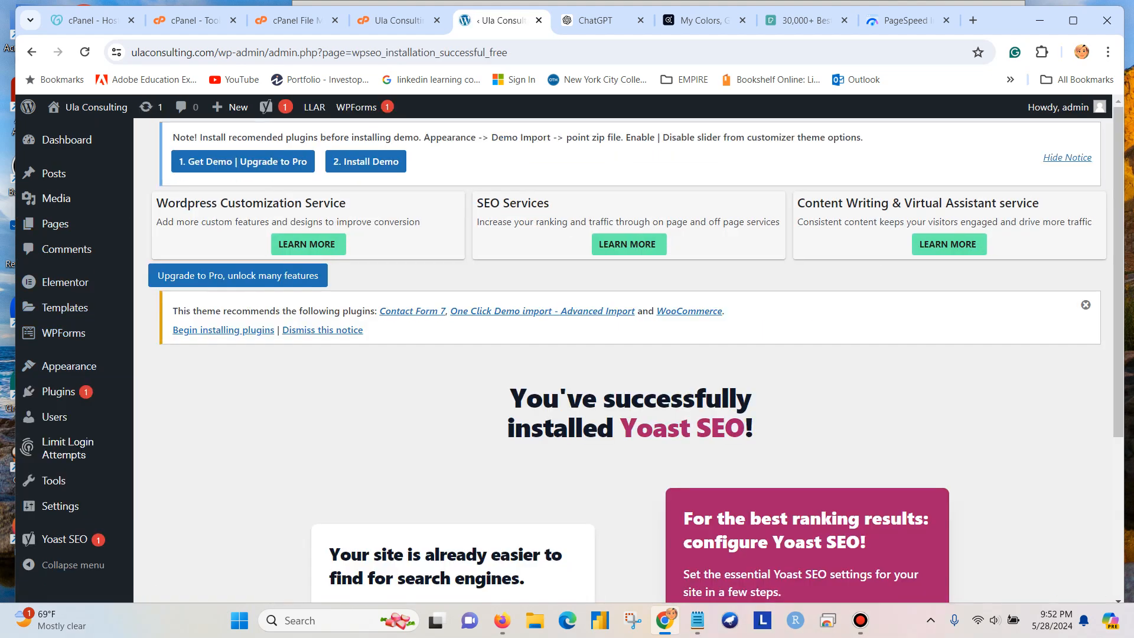
scroll(626, 354, down, 4)
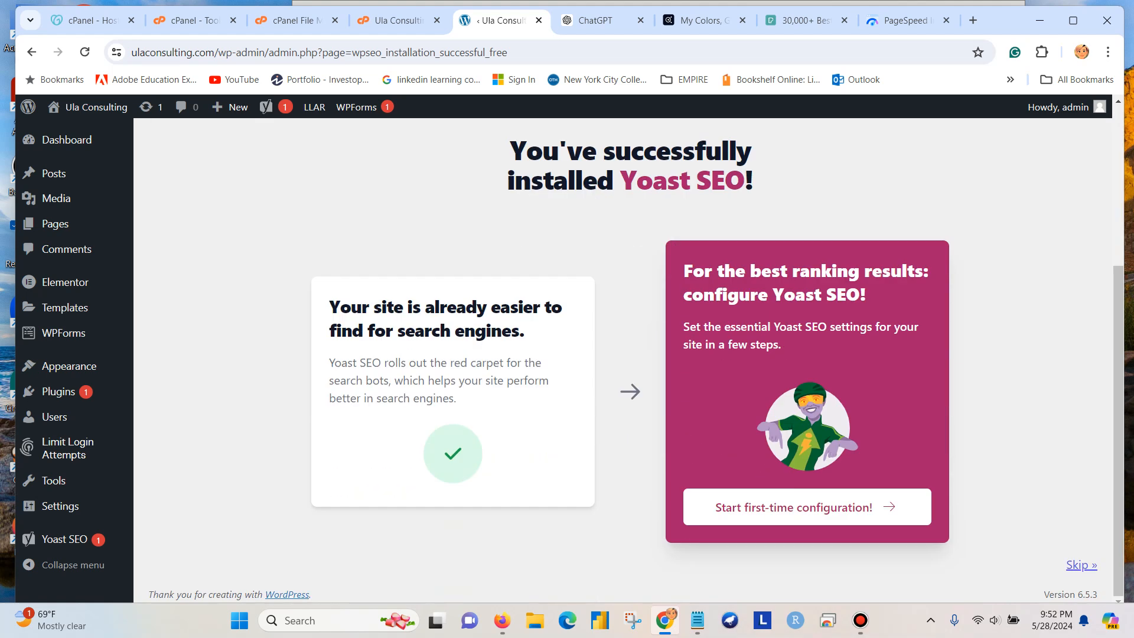
scroll(625, 354, up, 4)
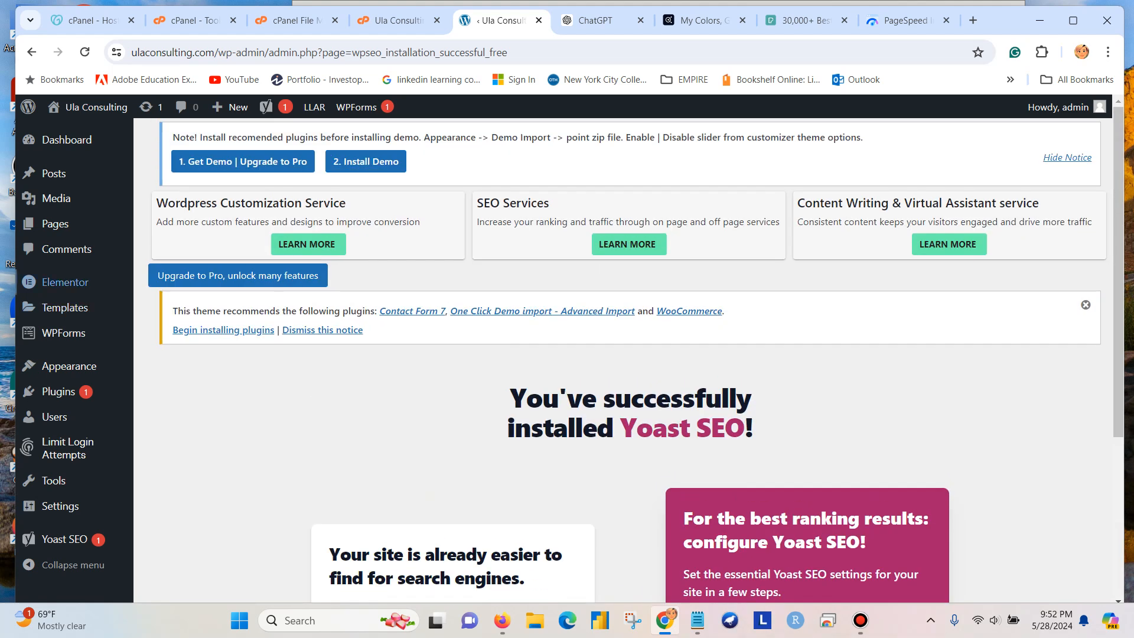
mouse_move(55, 224)
click(166, 226)
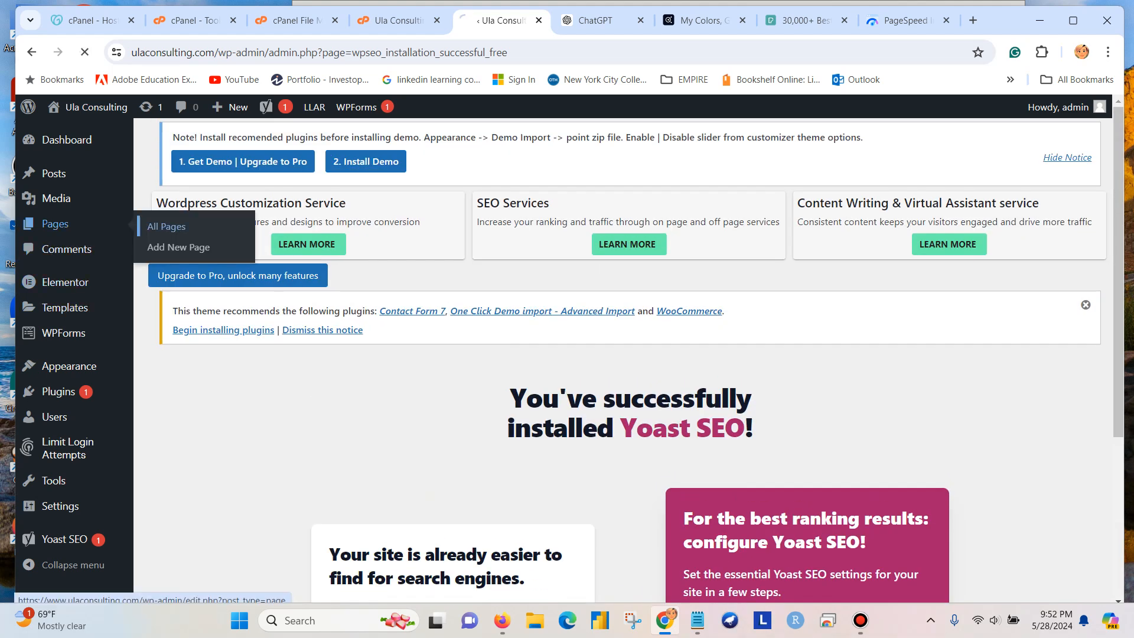
scroll(378, 407, down, 3)
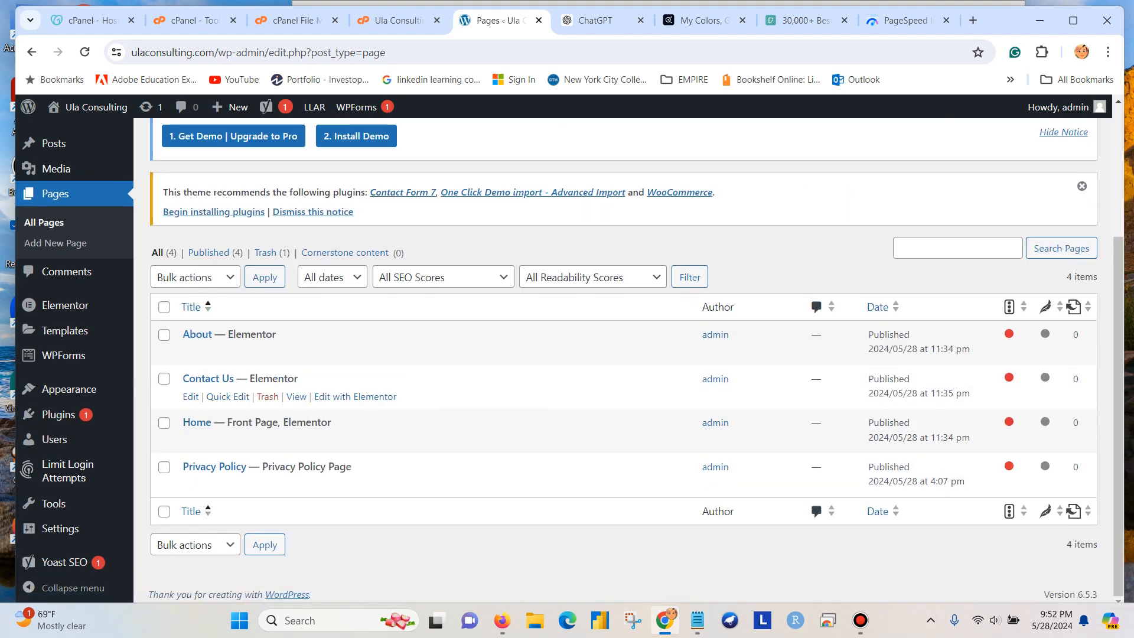
click(190, 352)
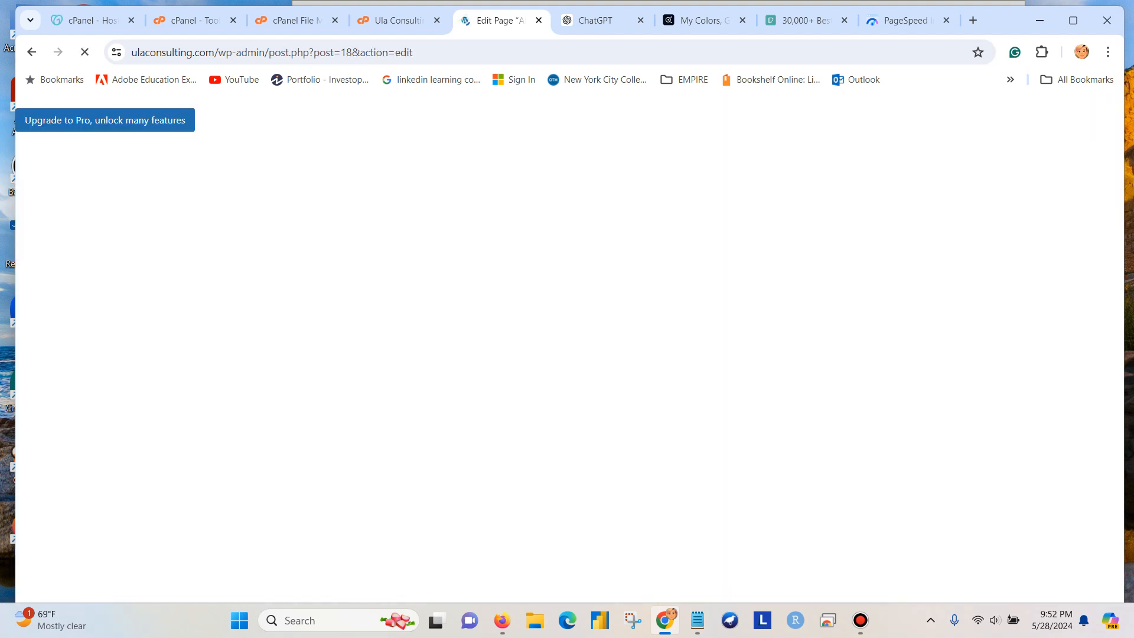
Examine the Yoast SEO section below the About page content, including its focus keyphrase and search appearance settings
scroll(453, 365, down, 3)
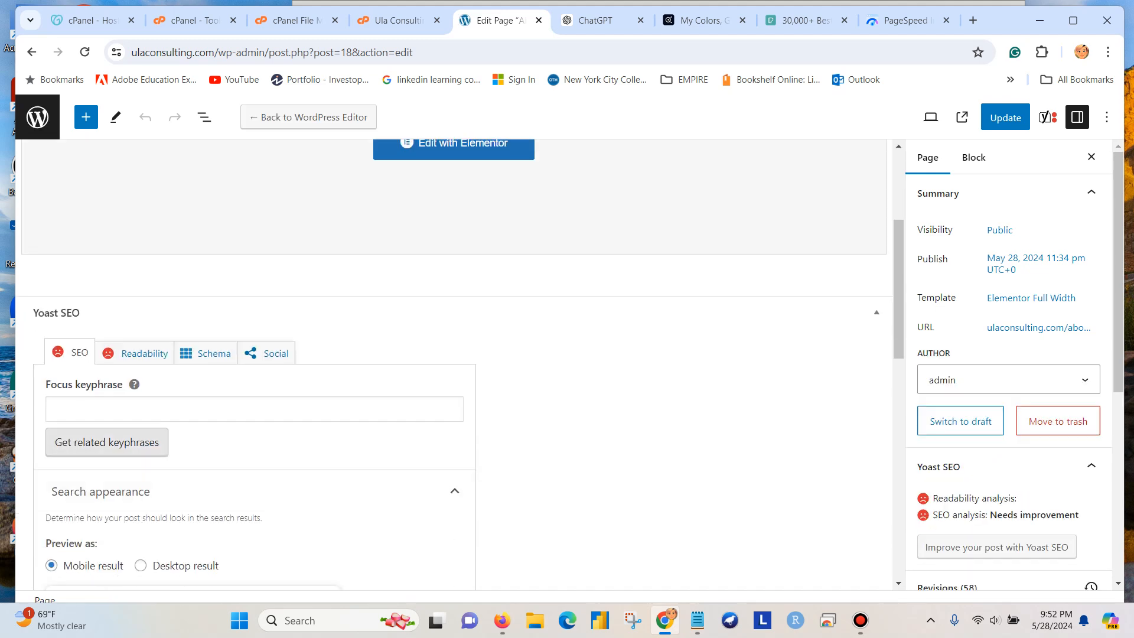
scroll(454, 364, down, 3)
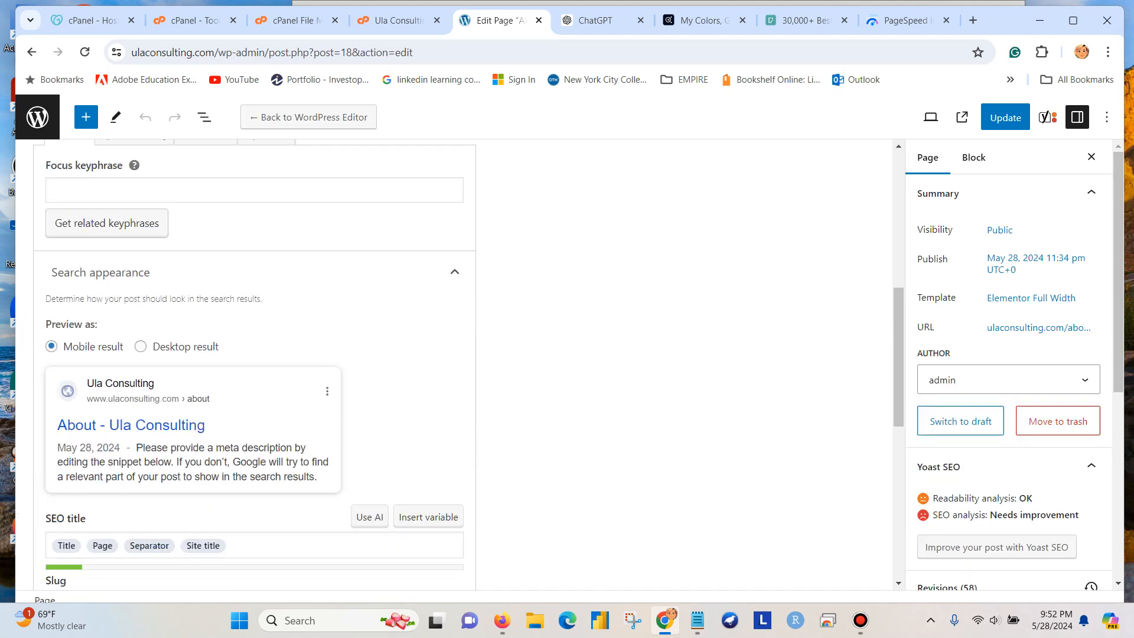
scroll(1008, 366, down, 5)
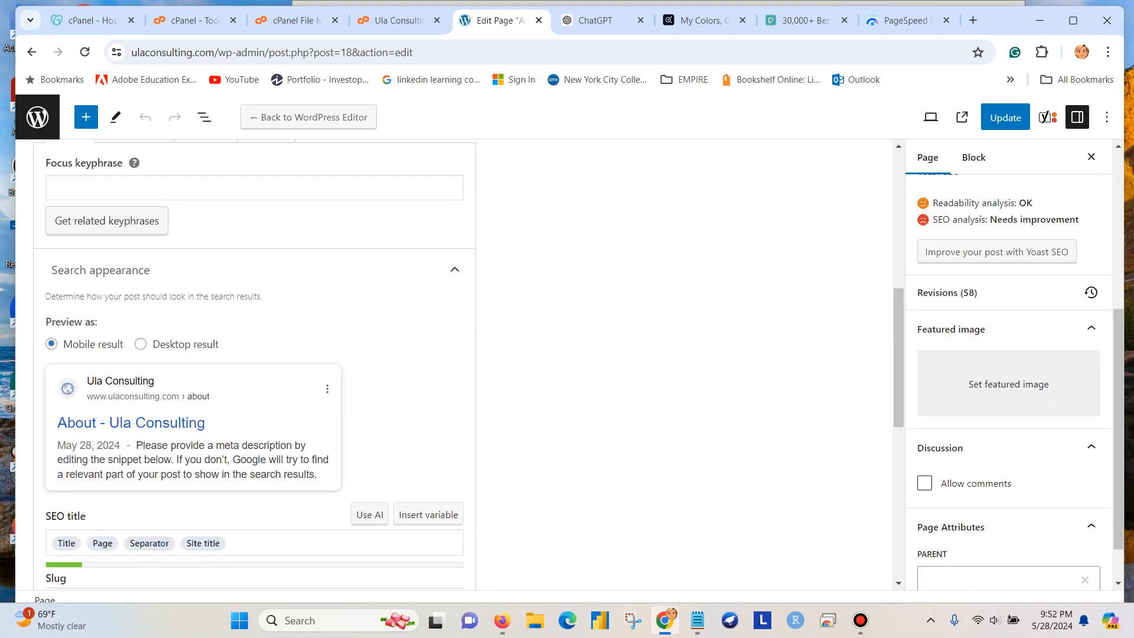
scroll(453, 365, down, 4)
scroll(453, 365, up, 7)
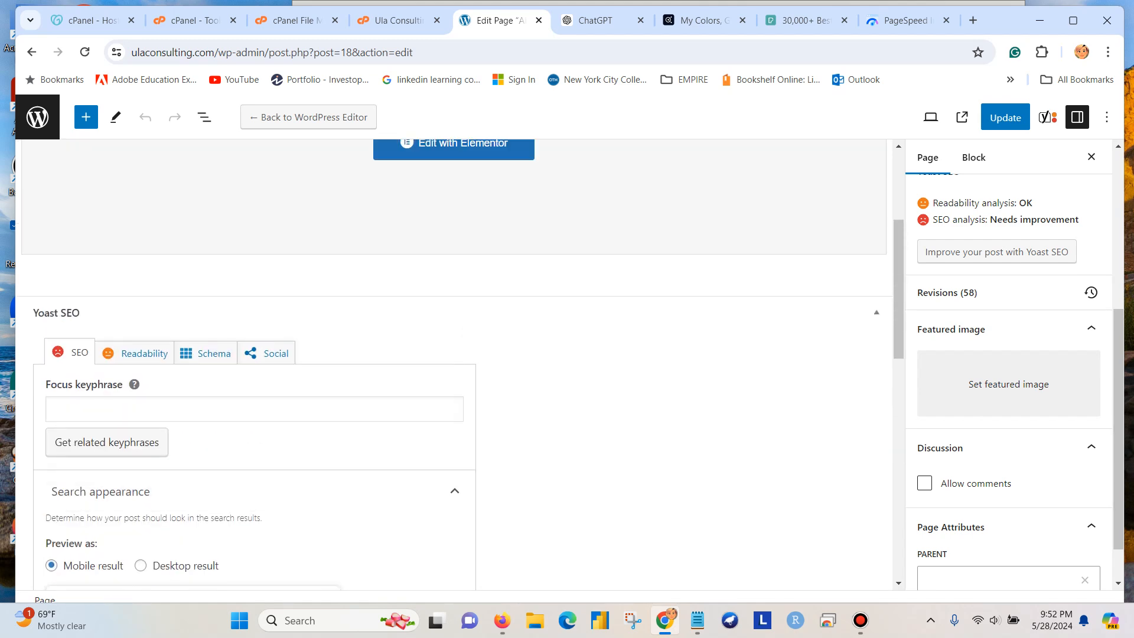
scroll(454, 364, up, 4)
scroll(453, 364, down, 2)
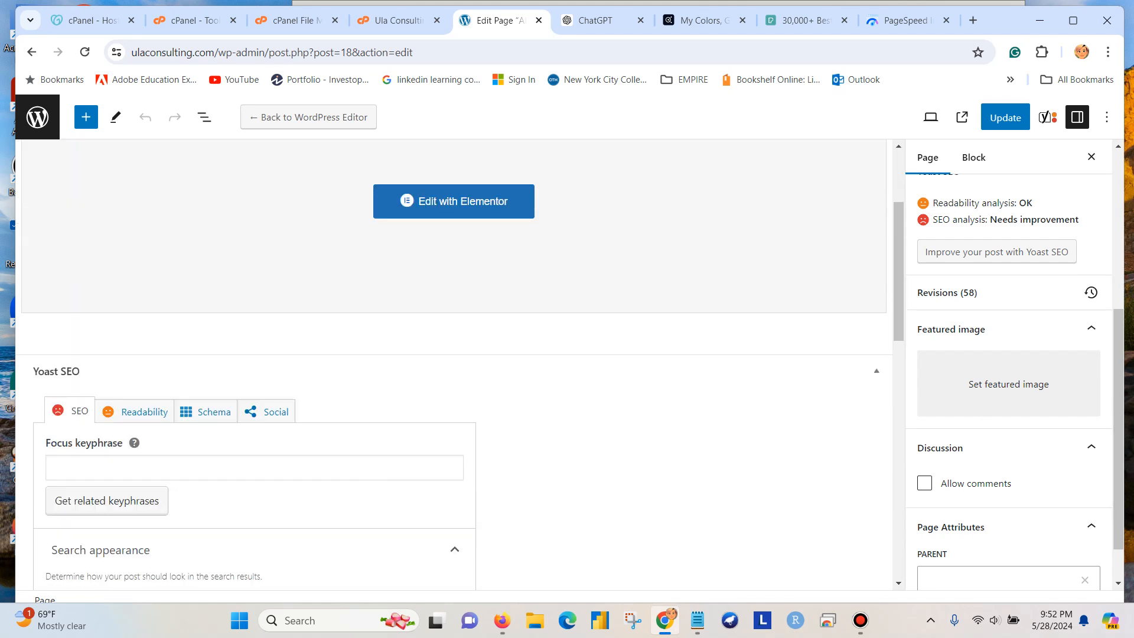
scroll(454, 365, down, 2)
Enter "Information about Ula consulting" as the About page's focus keyphrase
click(254, 409)
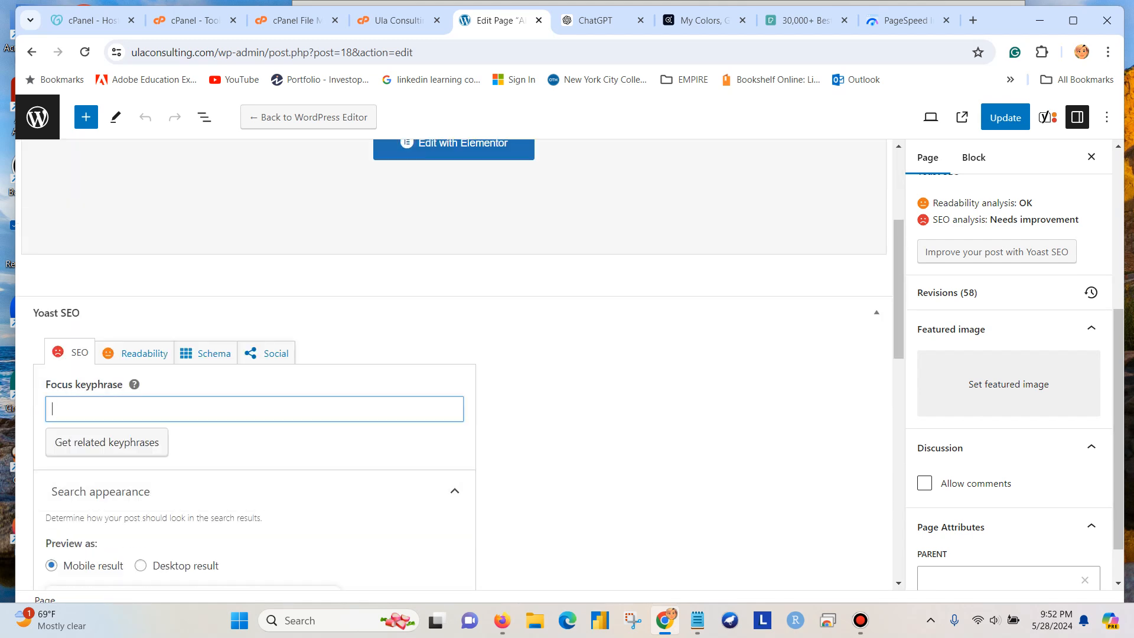
text(Informa)
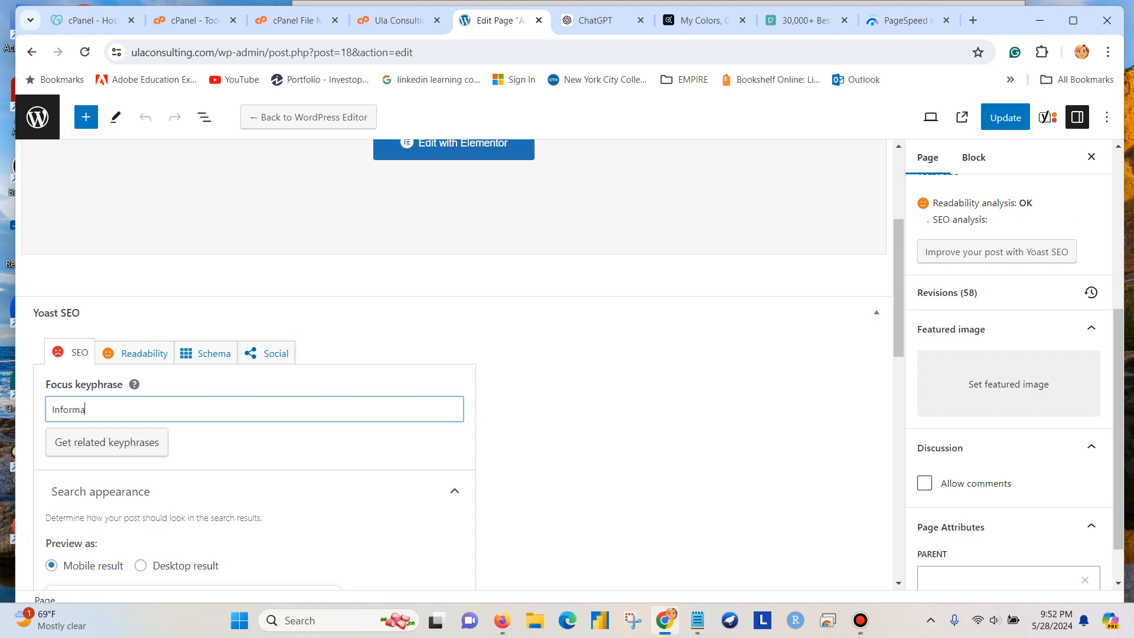
text(tion about Ula consulting)
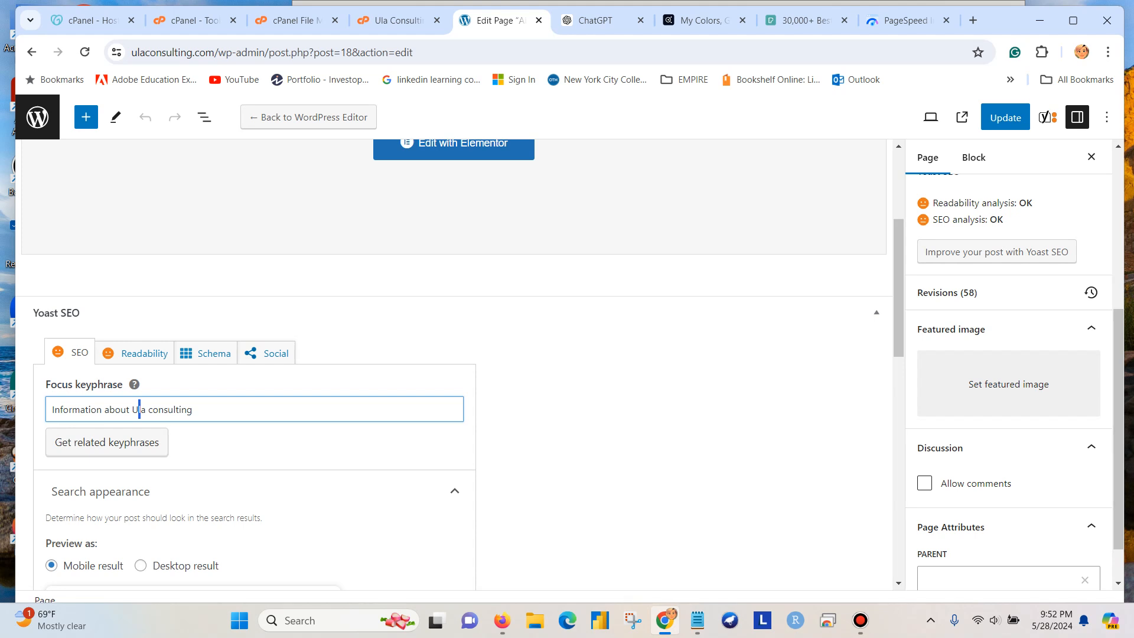
Shorten the focus keyphrase to "Ula consulting" by removing the words before it
key(BackSpace)
key(BackSpace)
key(BackSpace)
key(BackSpace)
key(BackSpace)
key(BackSpace)
key(BackSpace)
key(BackSpace)
key(BackSpace)
key(BackSpace)
key(BackSpace)
key(BackSpace)
key(BackSpace)
key(BackSpace)
key(BackSpace)
key(BackSpace)
key(BackSpace)
key(BackSpace)
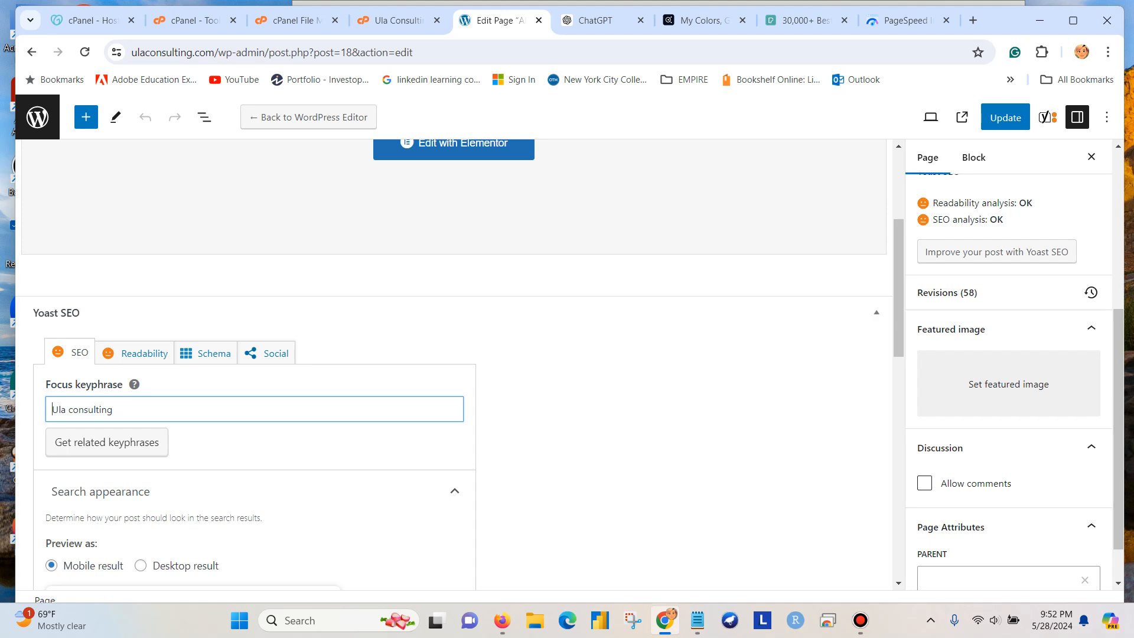
Replace the default variables in the About page's SEO title with the text "Ula consulting"
scroll(453, 364, down, 6)
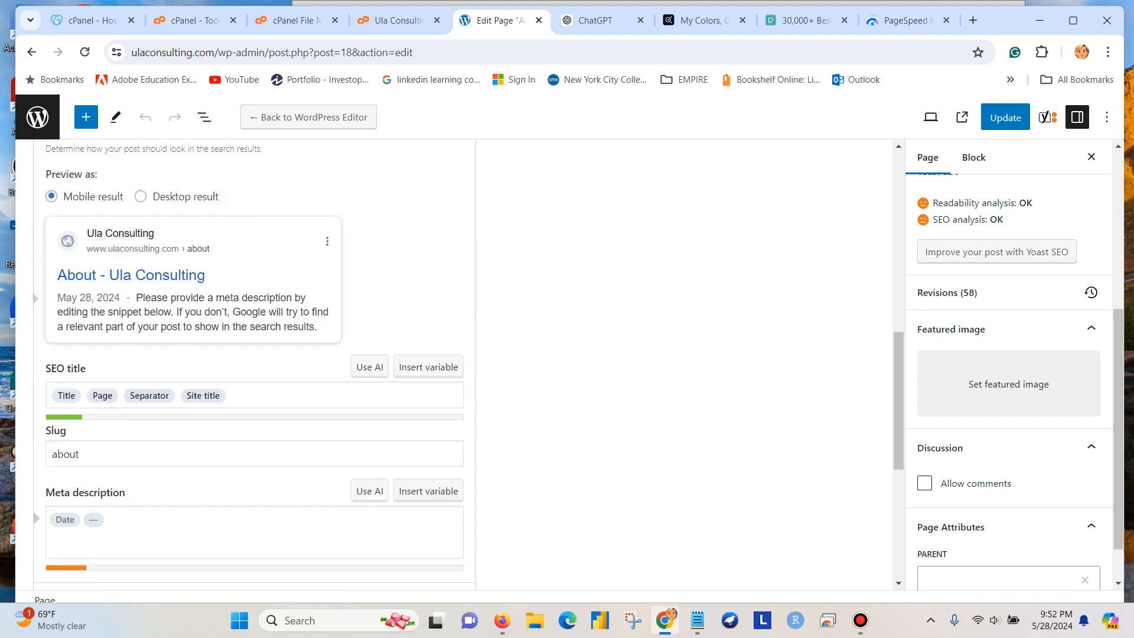
click(254, 395)
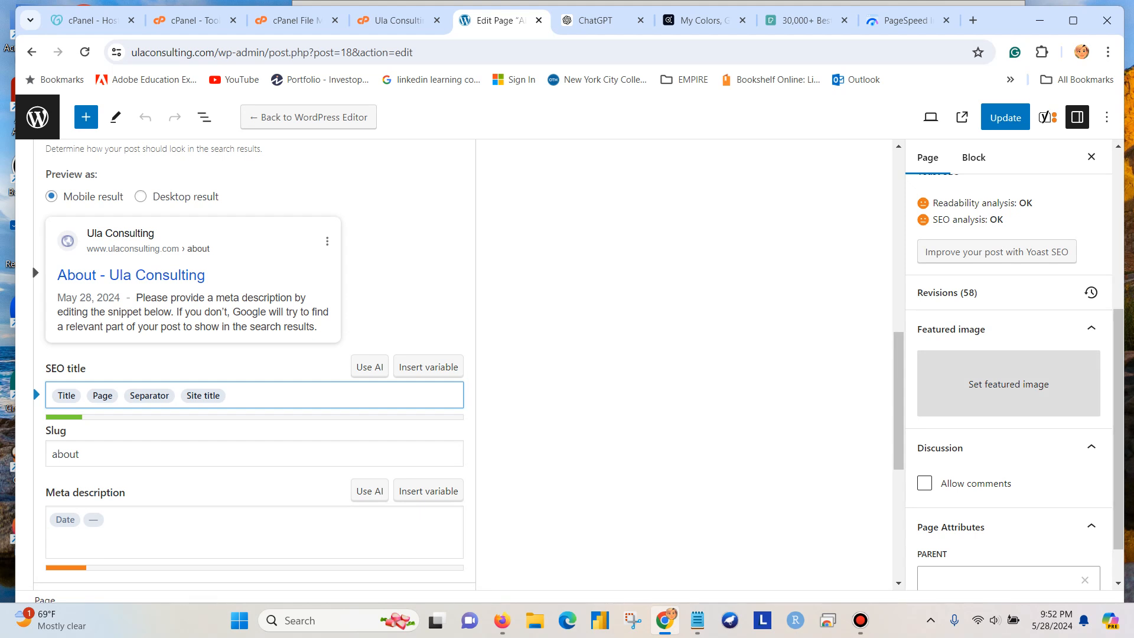
key(BackSpace)
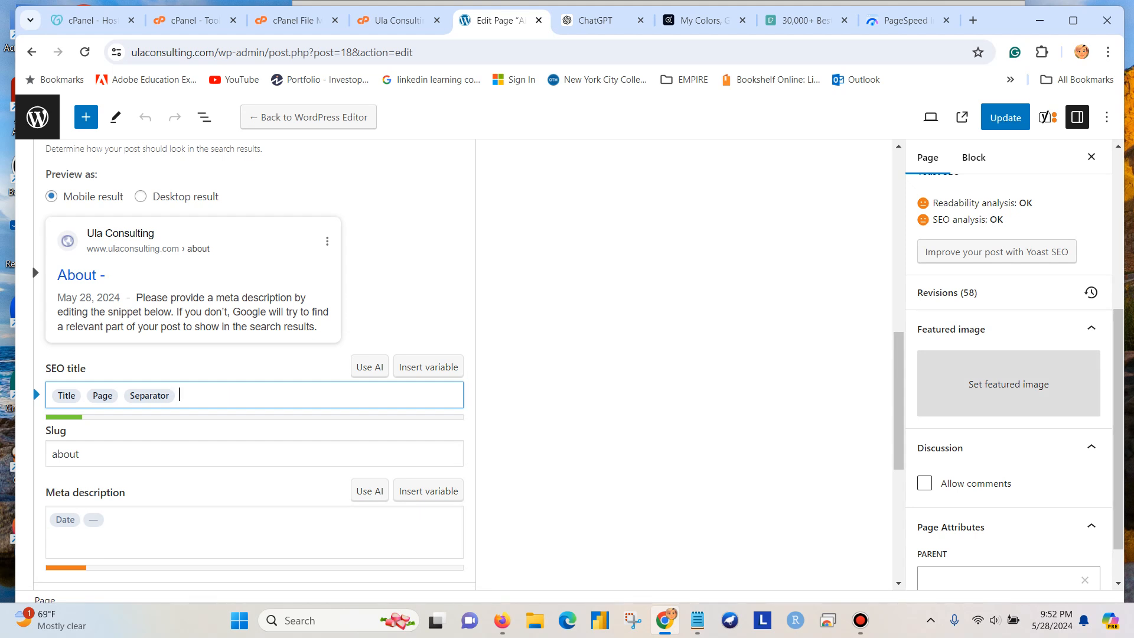
key(BackSpace)
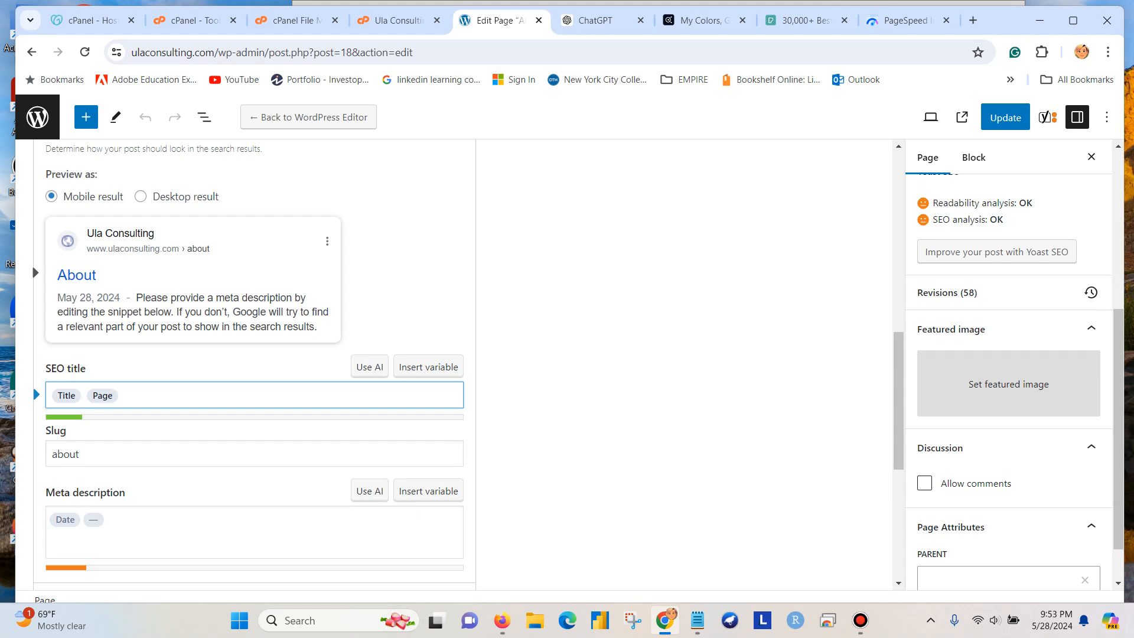
key(BackSpace)
key(BackSpace)
text(Ula consulting)
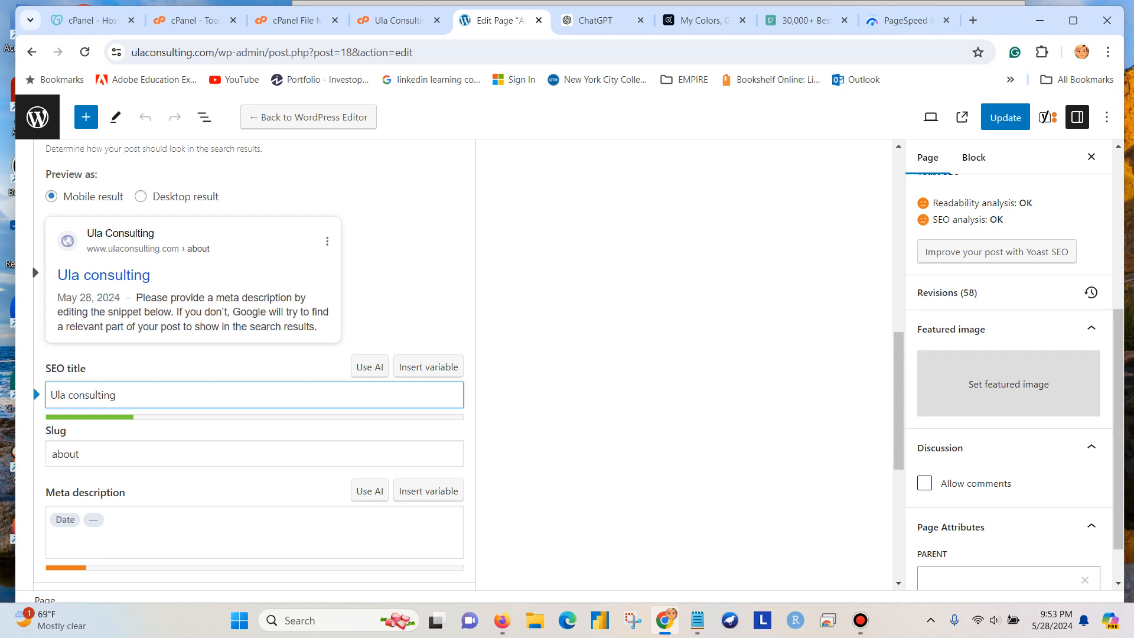
Switch to ChatGPT and, in a new chat, request a meta description for Ula Consulting, a digital marketing consulting firm, for its About Us page
scroll(254, 354, down, 3)
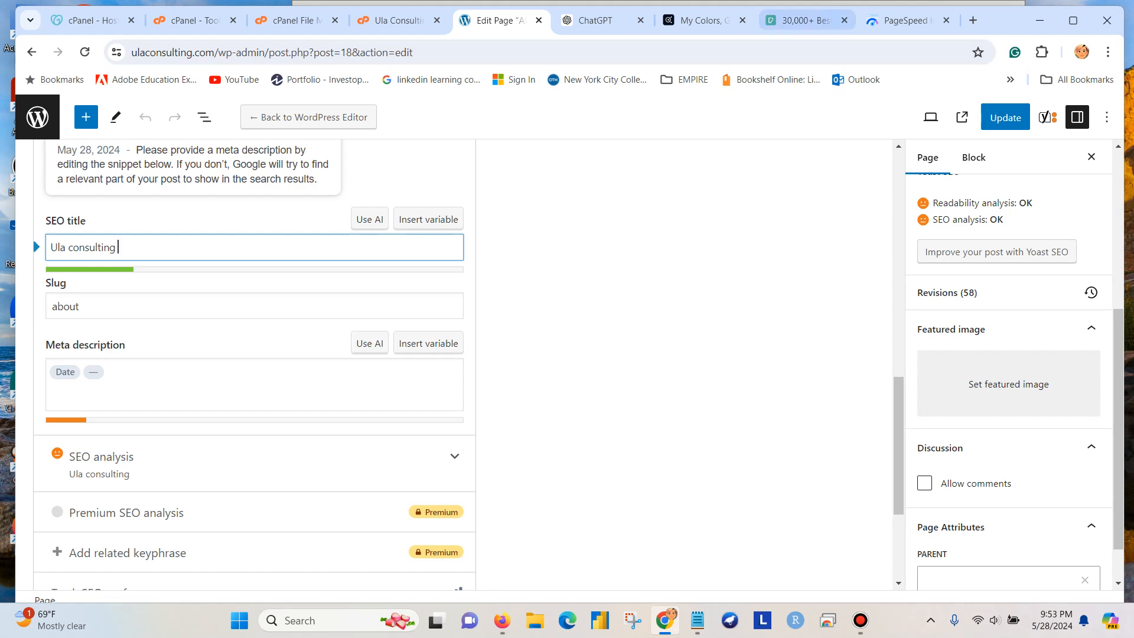
click(596, 20)
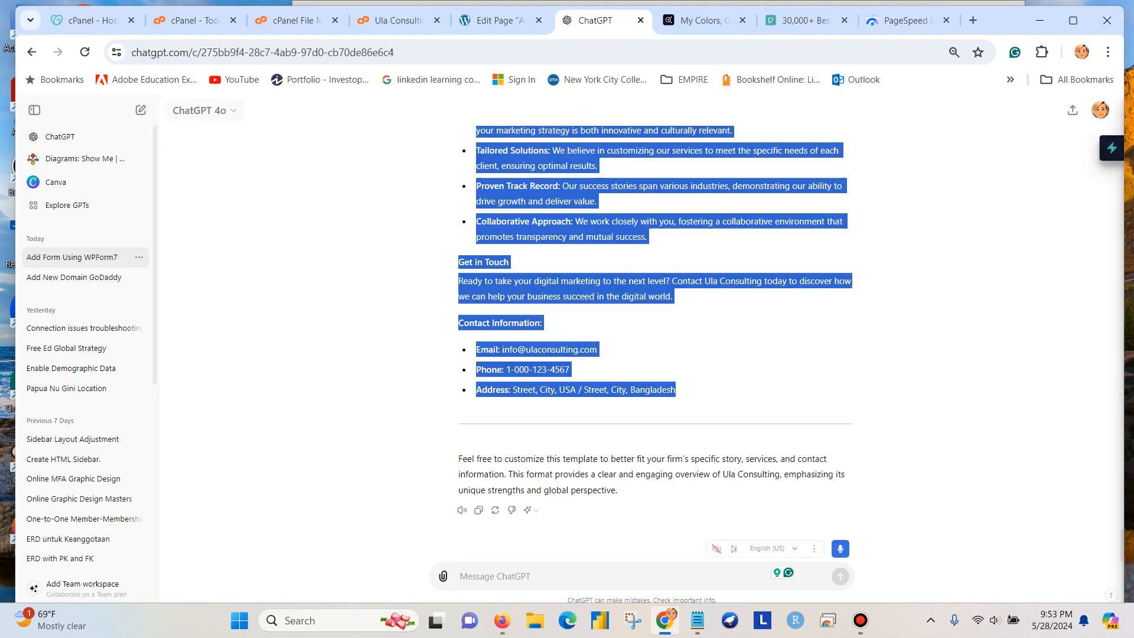
click(141, 110)
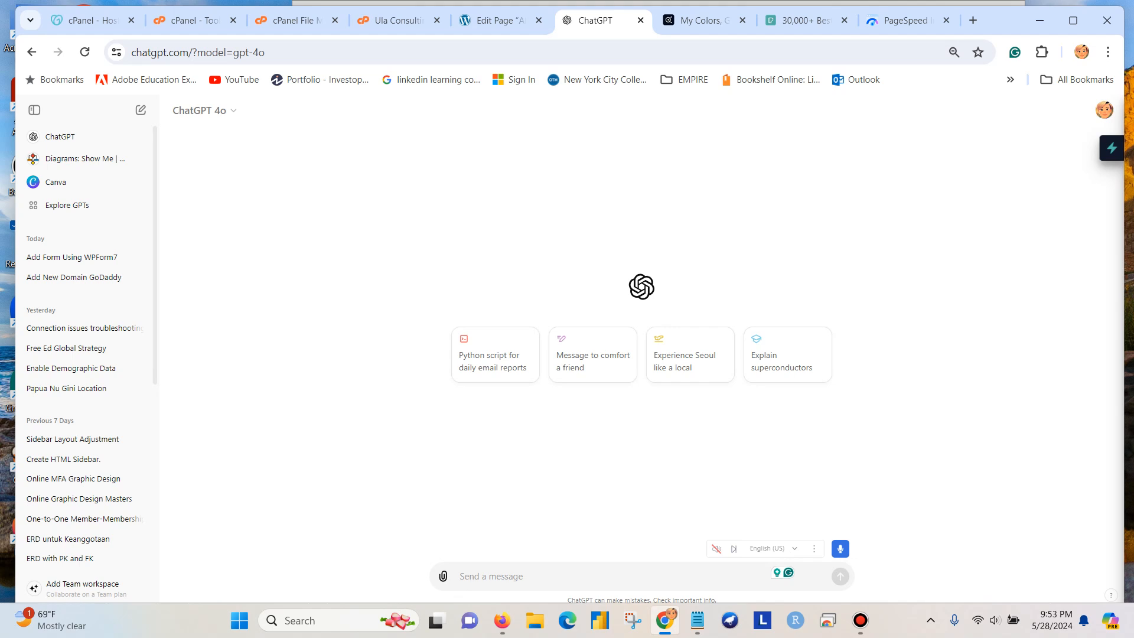
text(give me m)
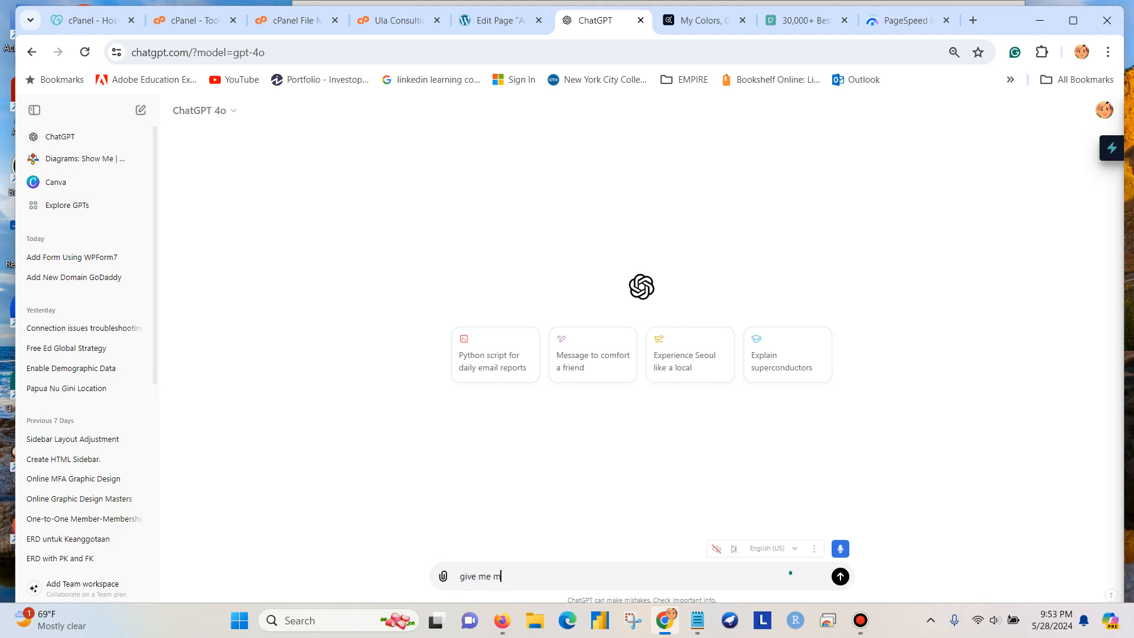
text(eta description for ula consulting a dig)
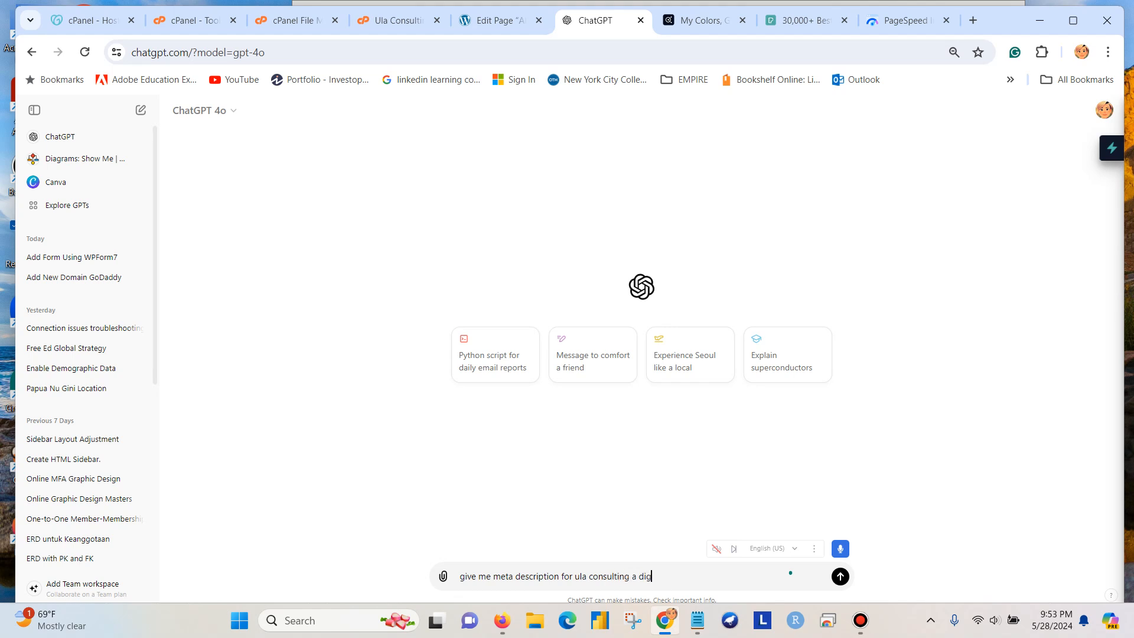
text(ital marketing)
text(consulting firm a)
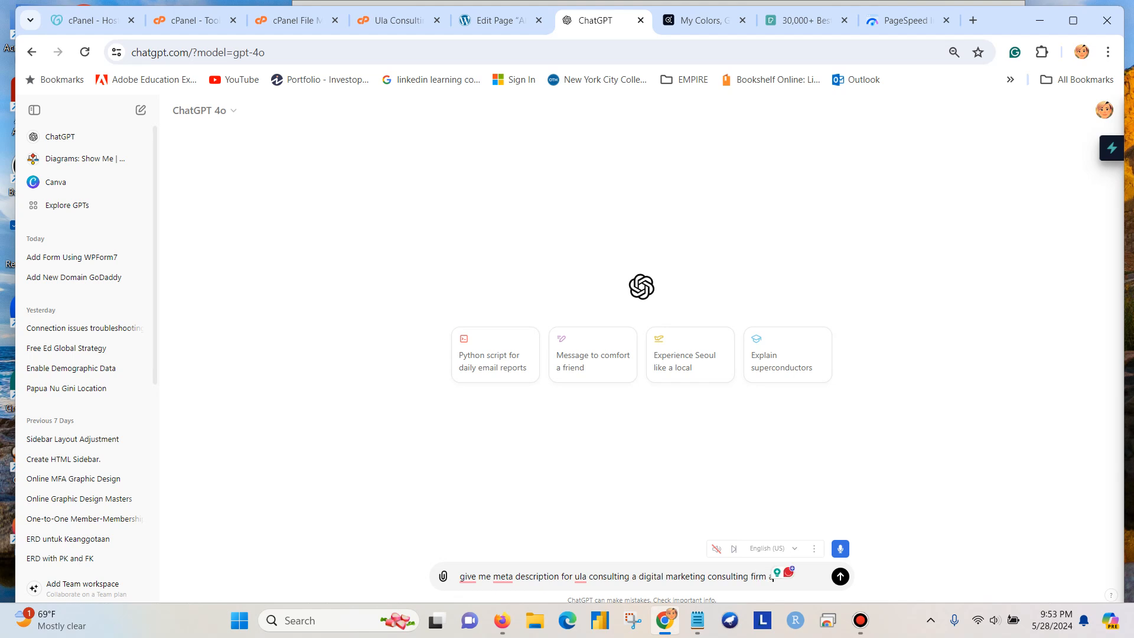
text(bout us page)
key(Return)
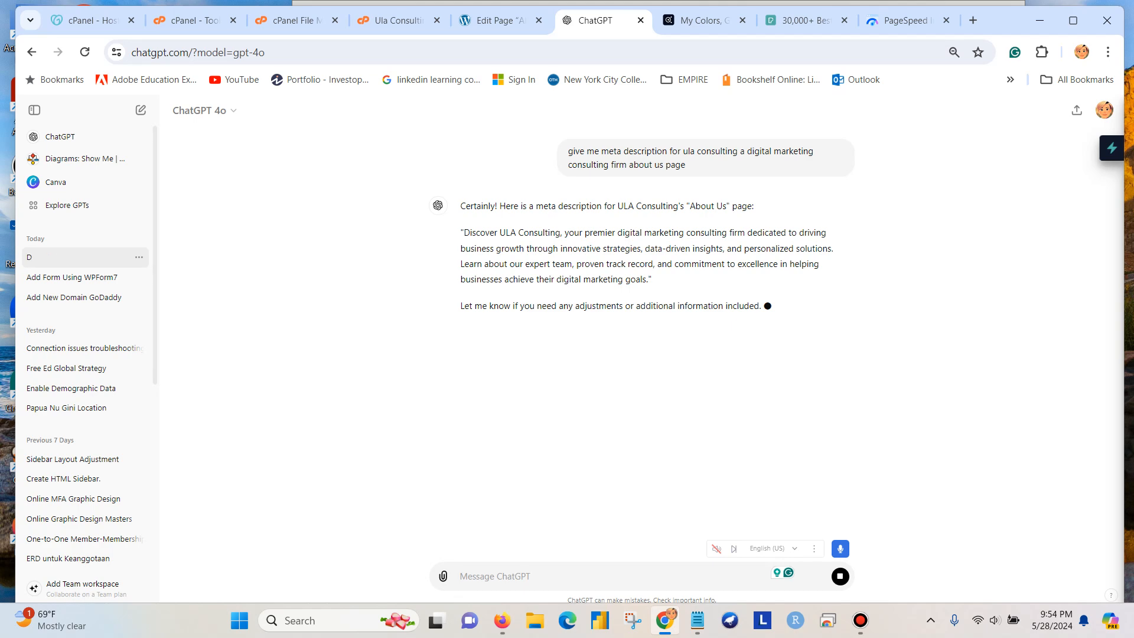
Copy ChatGPT's description without its quotation marks into the About page's meta description, and trim it to end with "Learn about our expert team."
drag(647, 279, 464, 232)
right_click(508, 241)
click(532, 255)
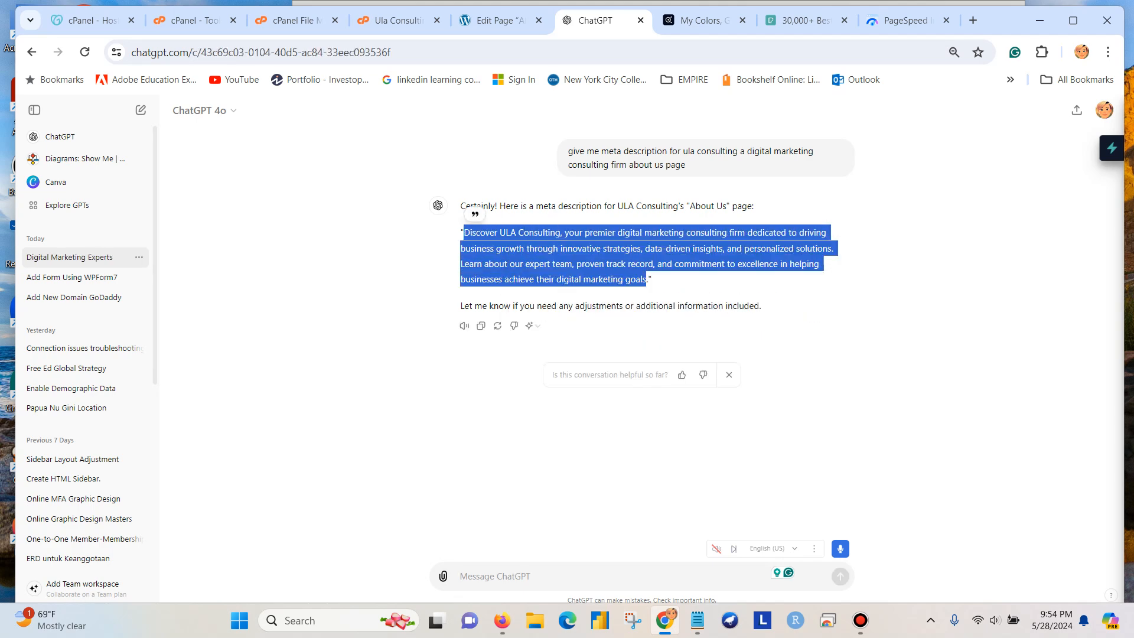
click(495, 20)
click(136, 375)
key(ctrl+v)
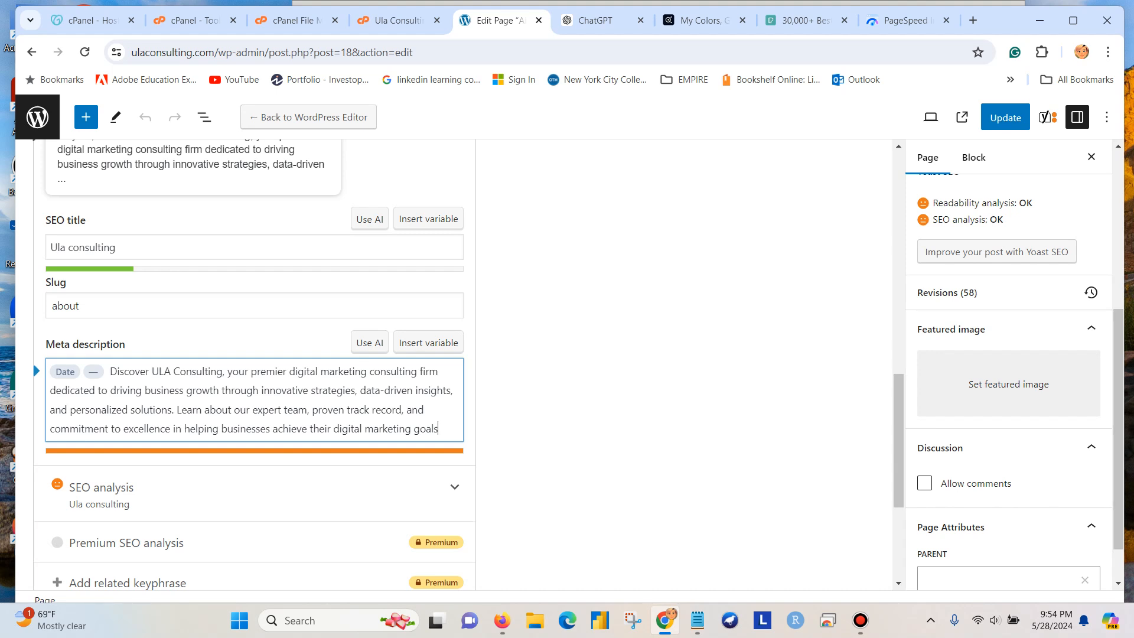
drag(307, 409, 438, 428)
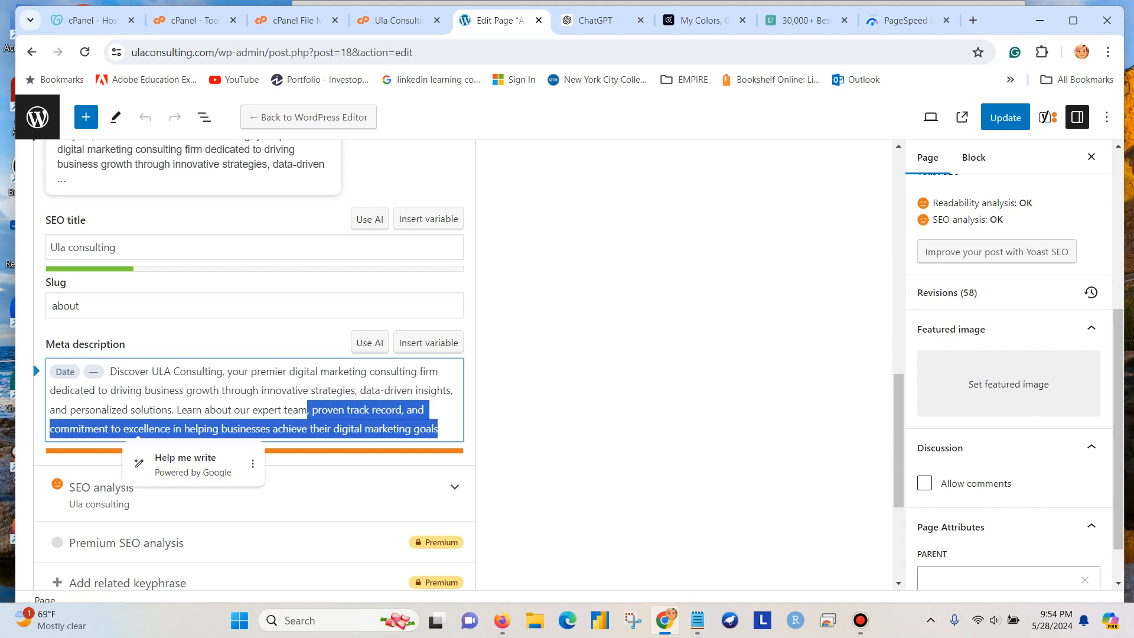
key(BackSpace)
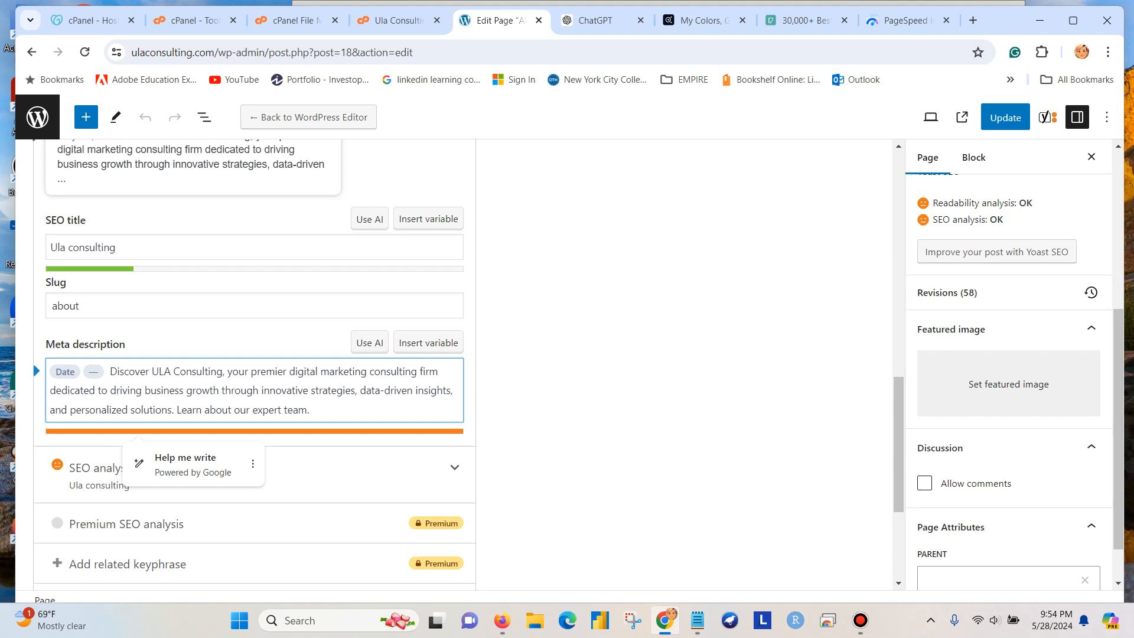
Expand Yoast's Insights and Advanced sections and set the option allowing search engines to show this content to Yes
scroll(254, 361, down, 1)
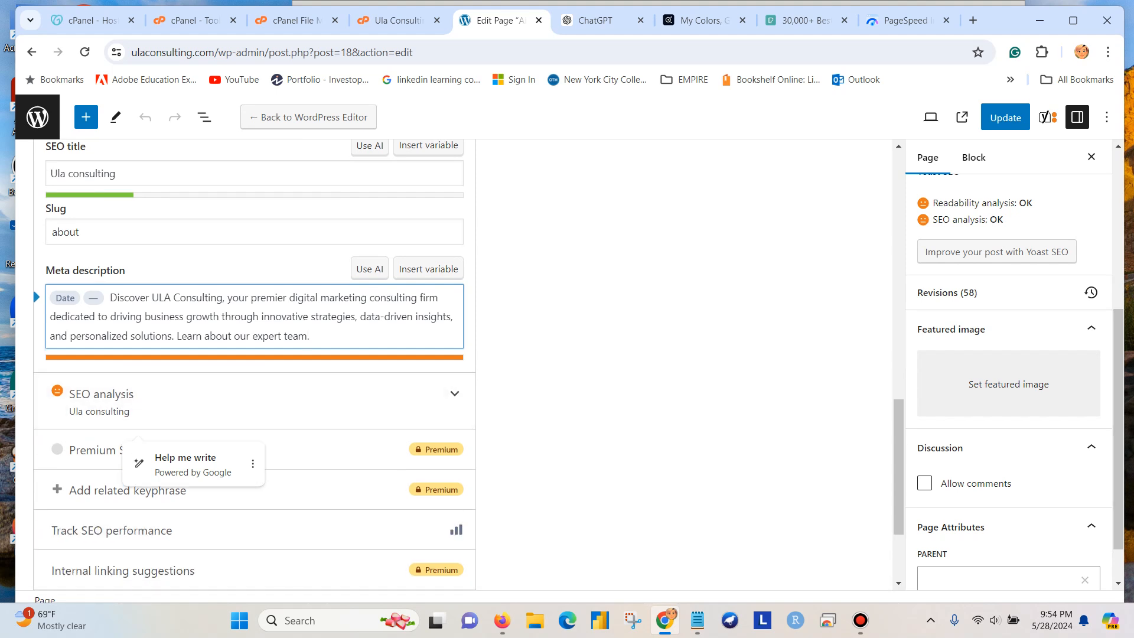
scroll(254, 507, down, 2)
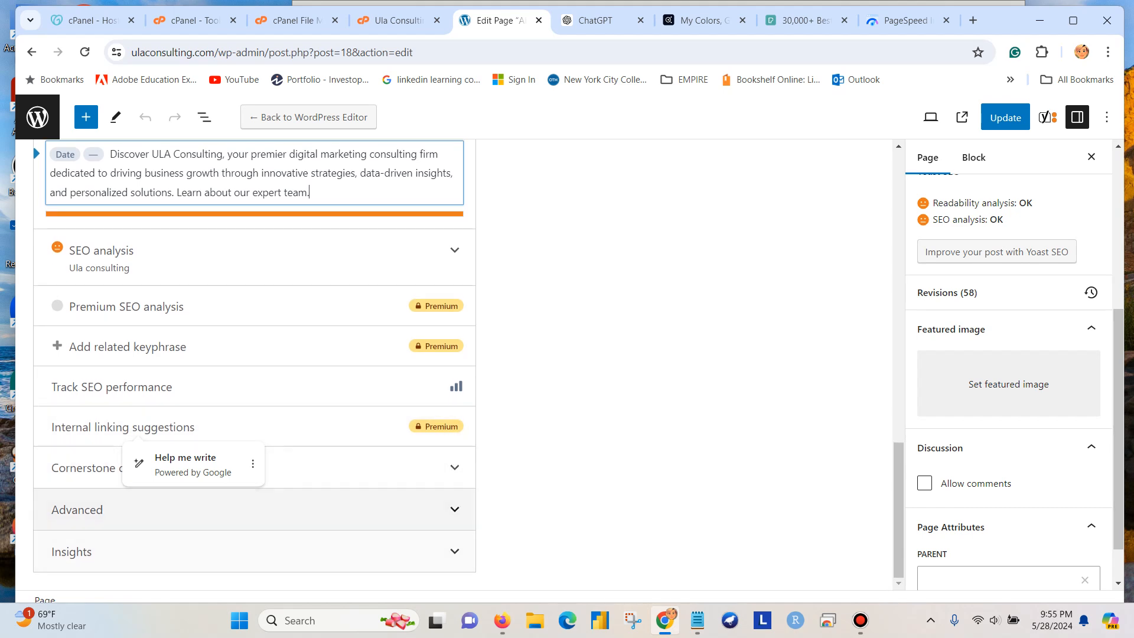
click(157, 551)
scroll(157, 323, down, 5)
scroll(157, 294, down, 4)
scroll(157, 428, up, 6)
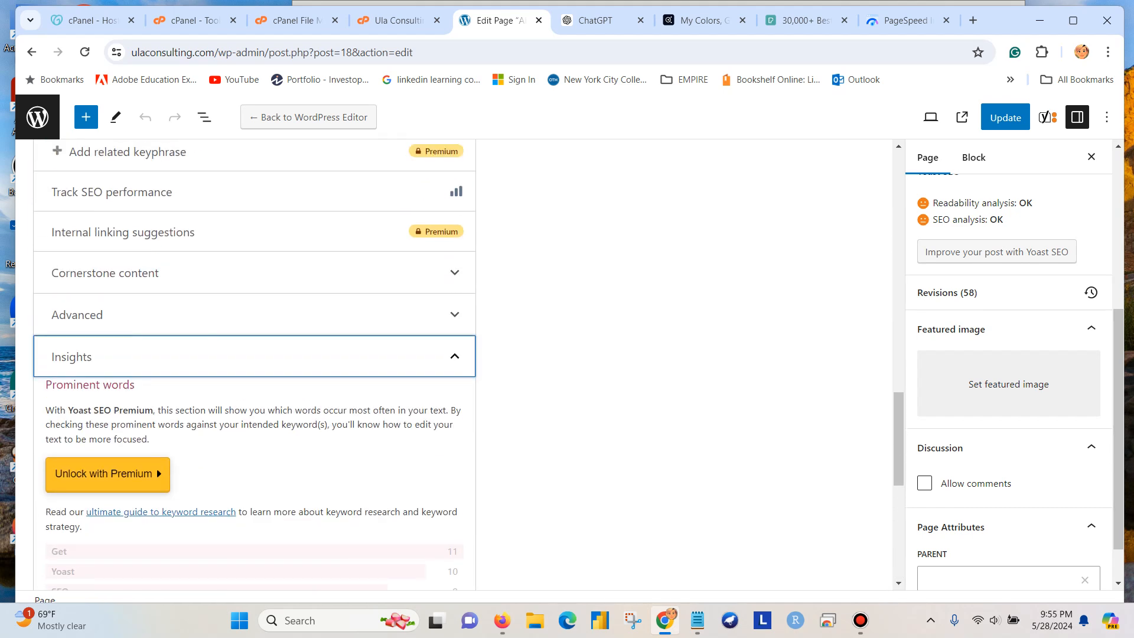
click(157, 315)
scroll(157, 314, down, 1)
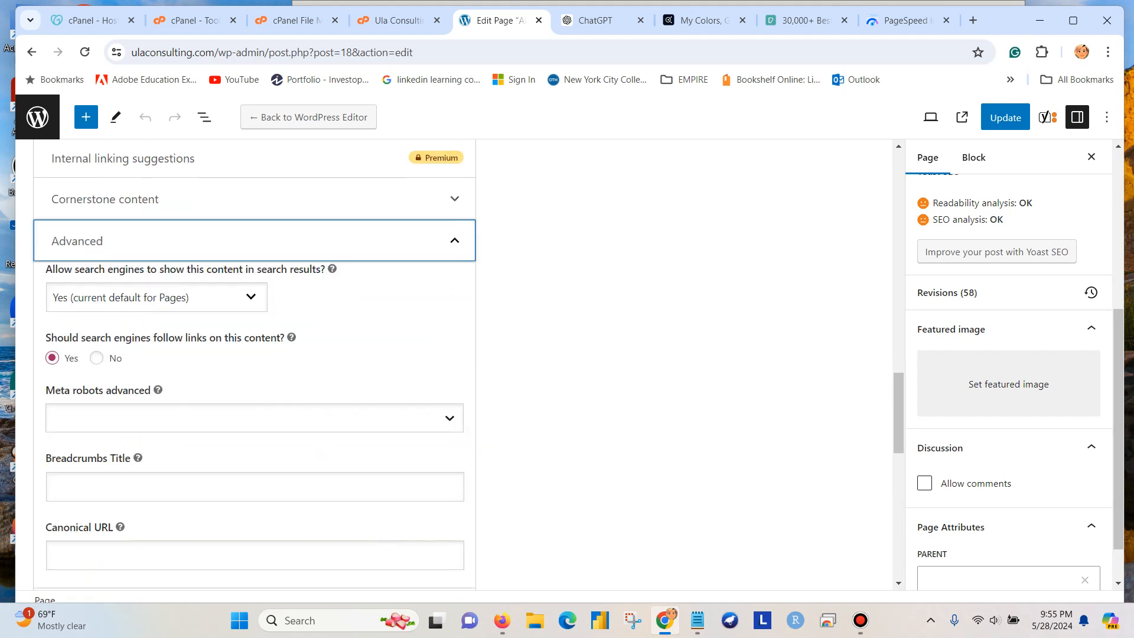
click(157, 297)
click(157, 331)
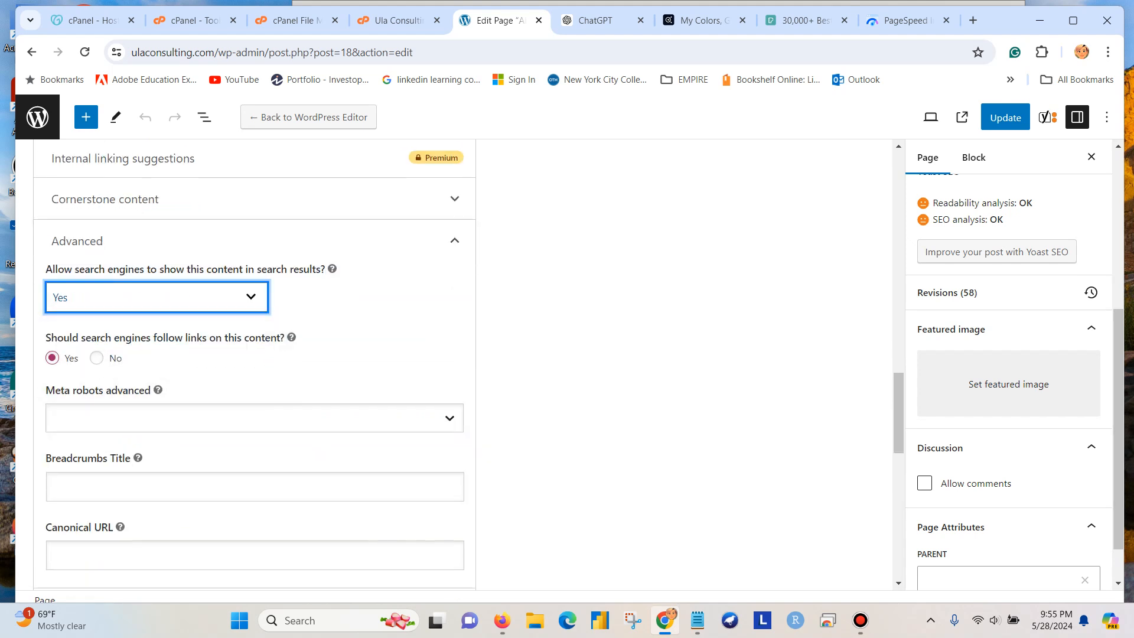
Check the page's title and enter "About" as its breadcrumbs title in the advanced Yoast settings
scroll(157, 573, down, 3)
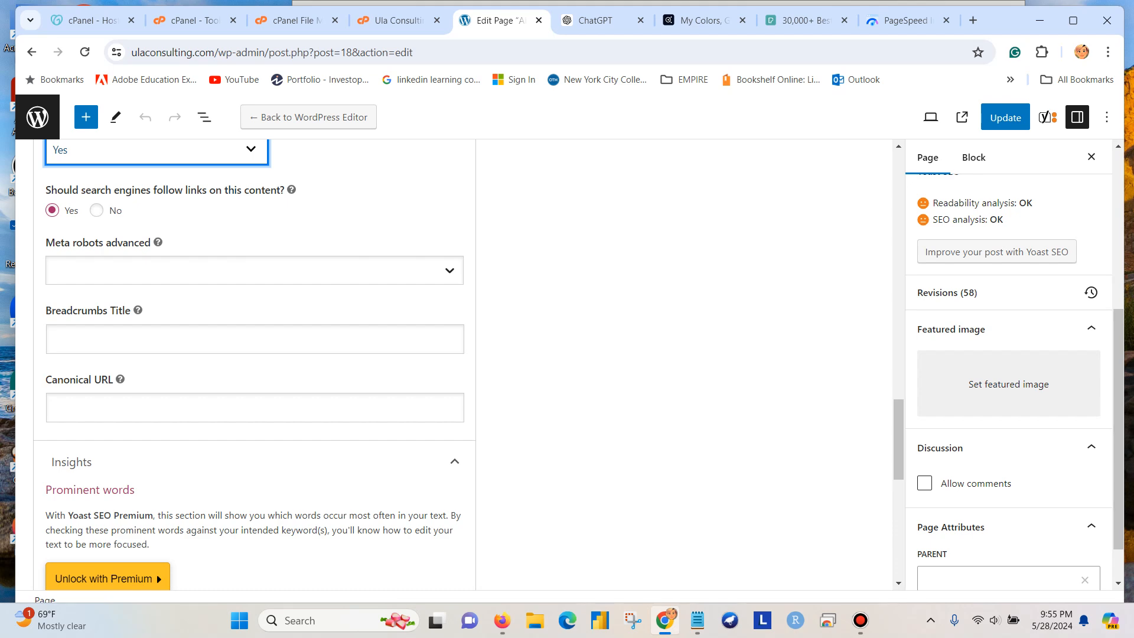
scroll(157, 574, up, 20)
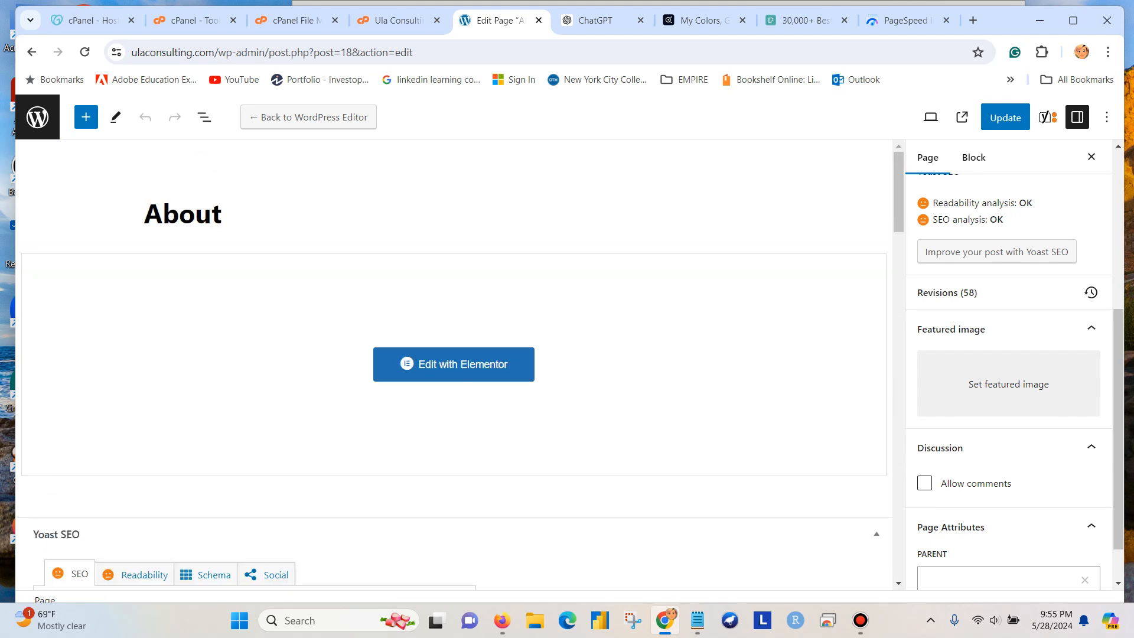
double_click(183, 214)
click(182, 213)
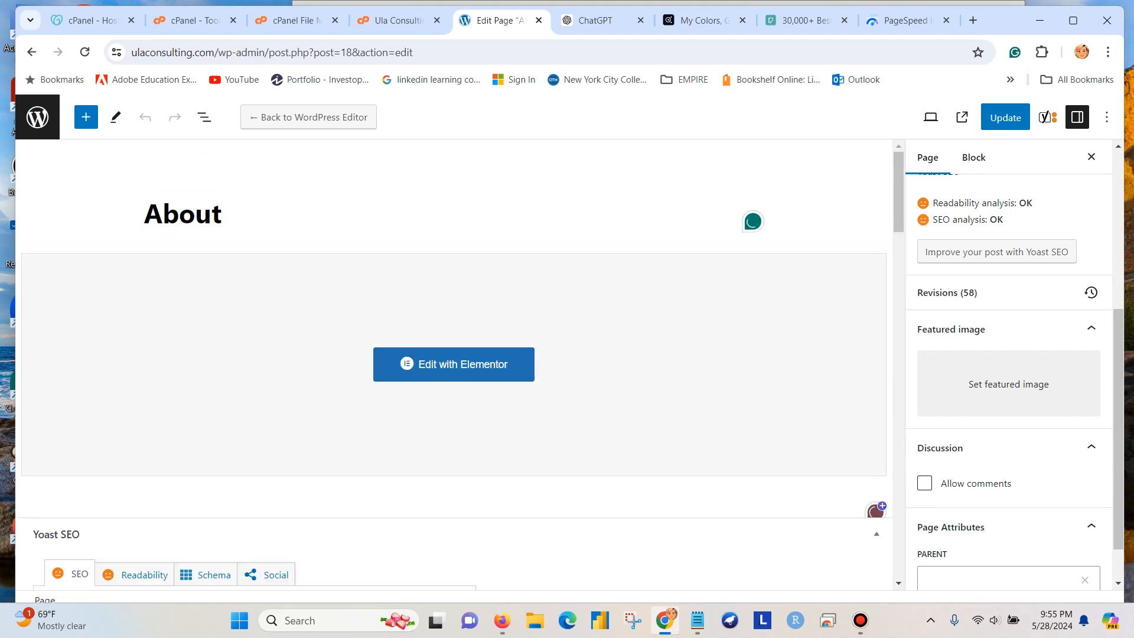
drag(224, 215, 144, 215)
click(183, 215)
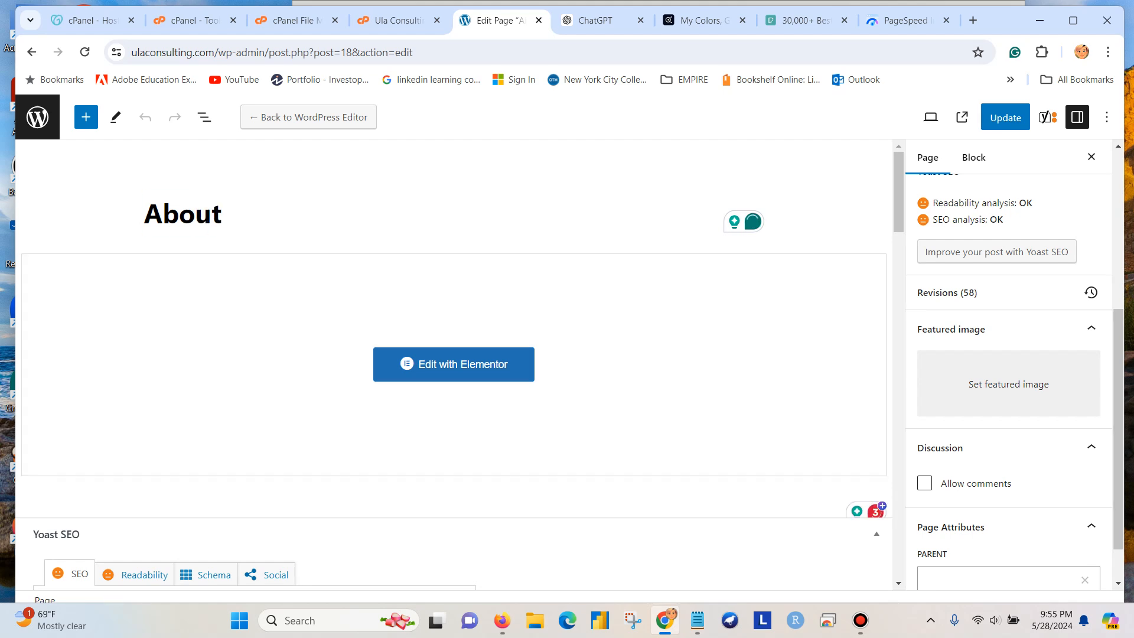
scroll(354, 354, down, 7)
scroll(253, 354, down, 10)
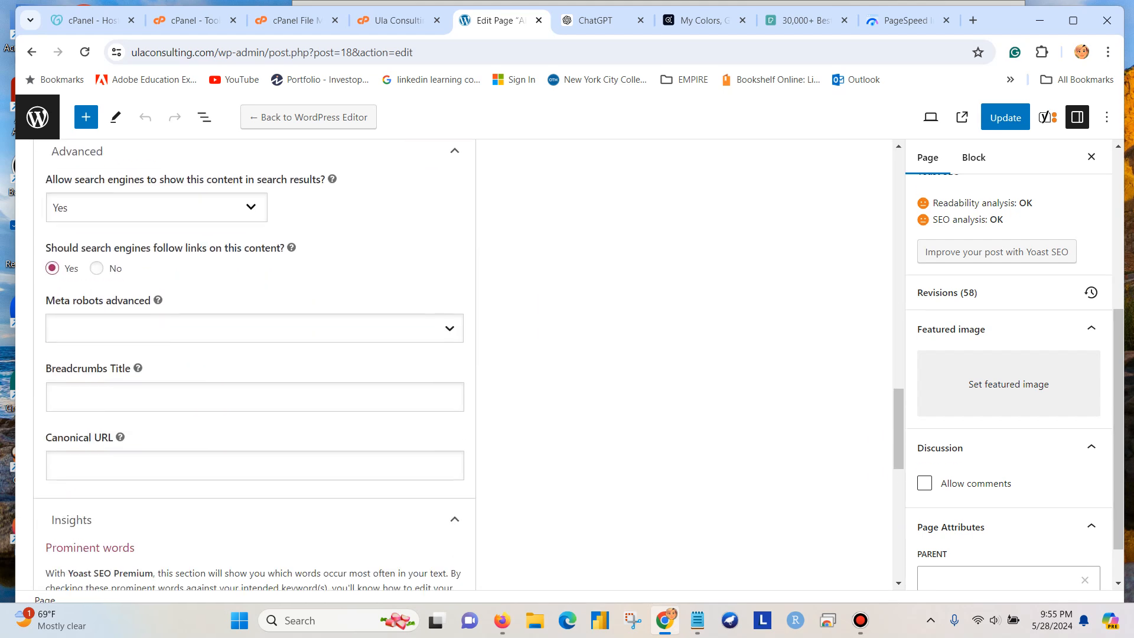
click(254, 397)
text(Ab)
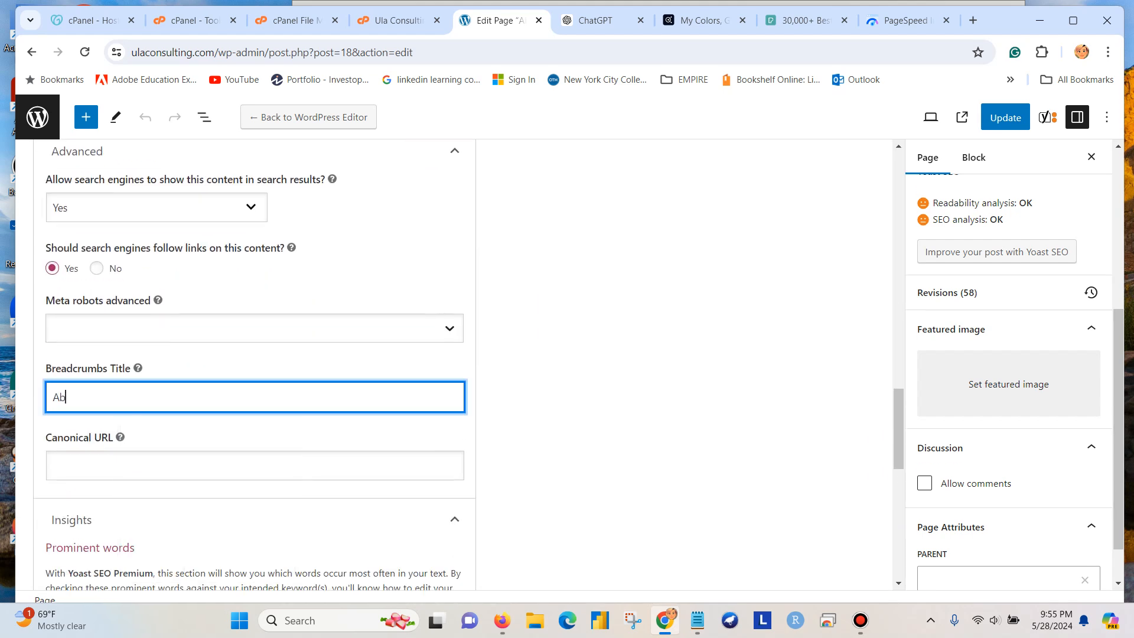
text(out)
click(253, 466)
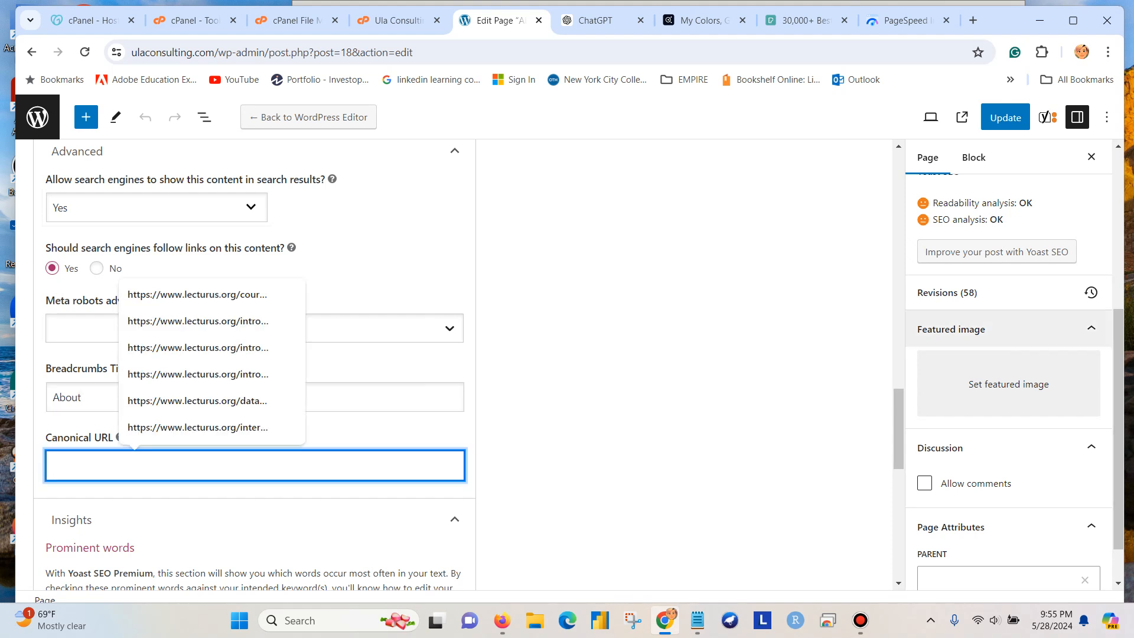
scroll(1008, 354, up, 4)
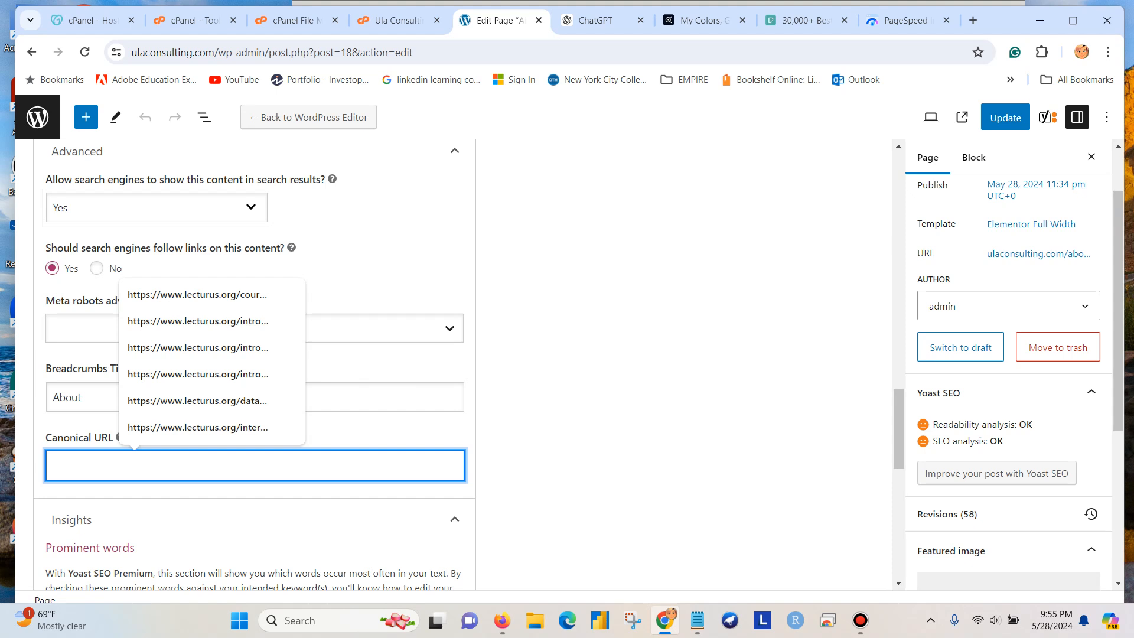
click(1038, 253)
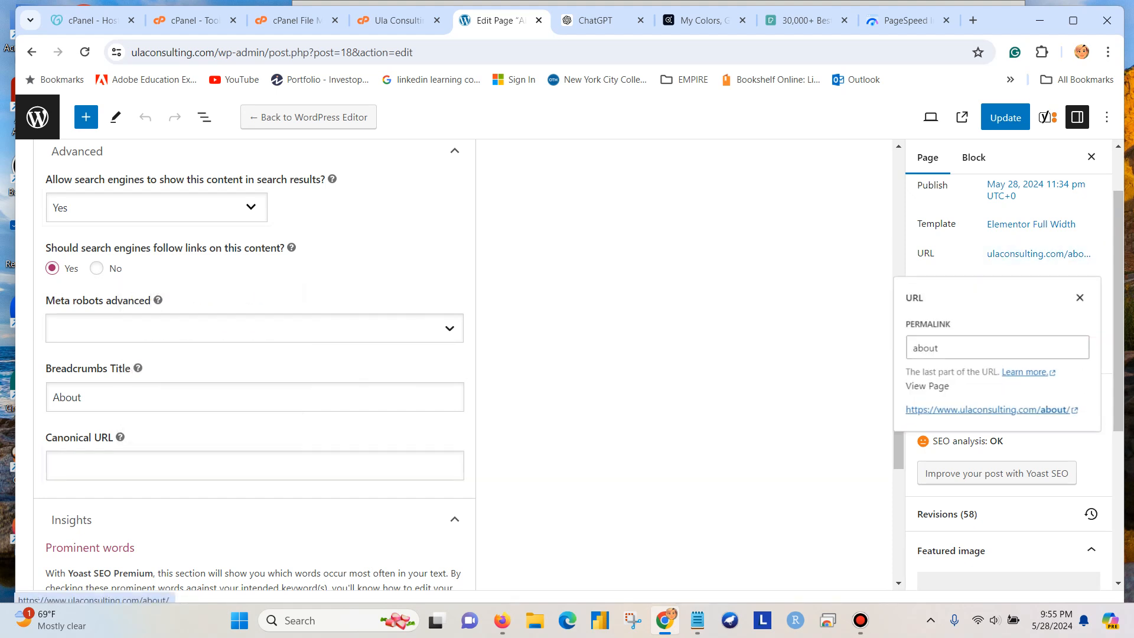
click(987, 410)
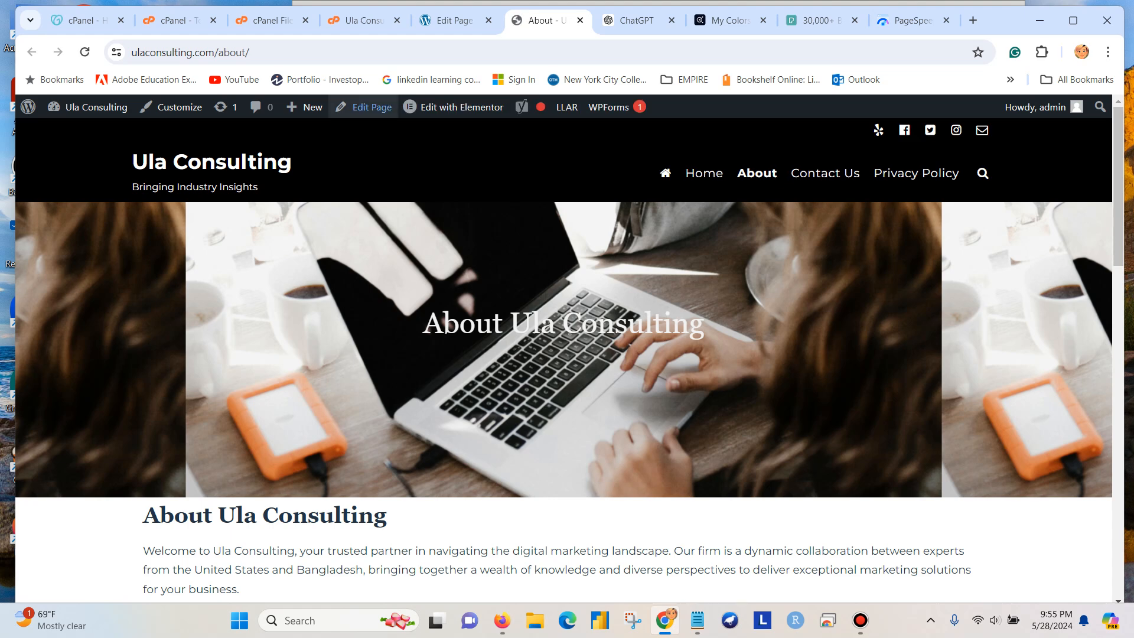
drag(250, 52, 131, 52)
key(ctrl+c)
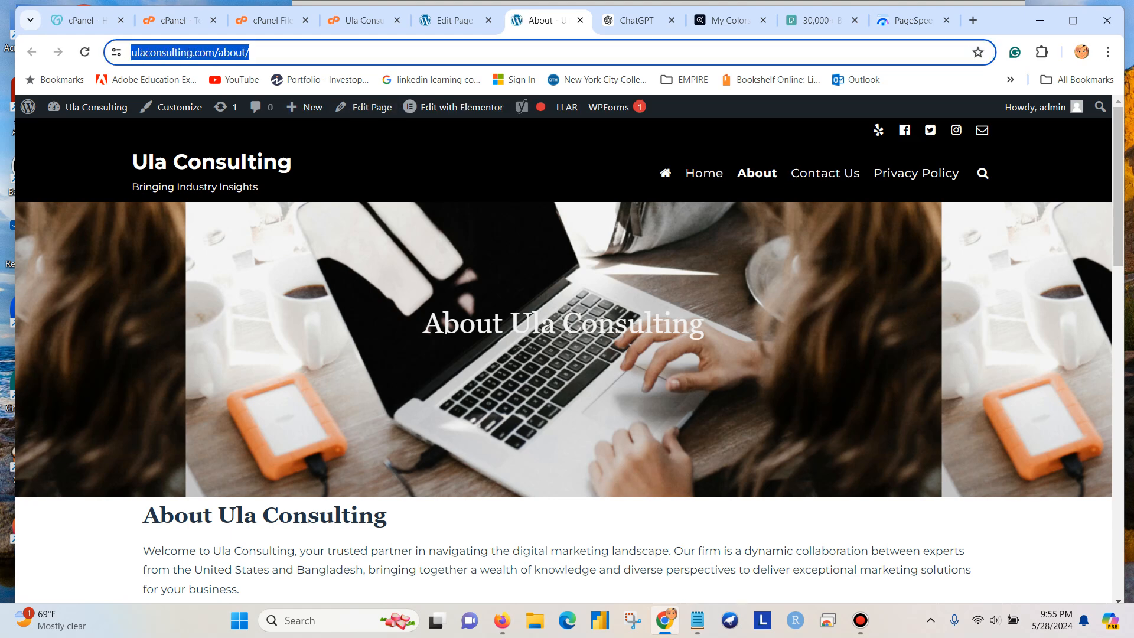
click(449, 20)
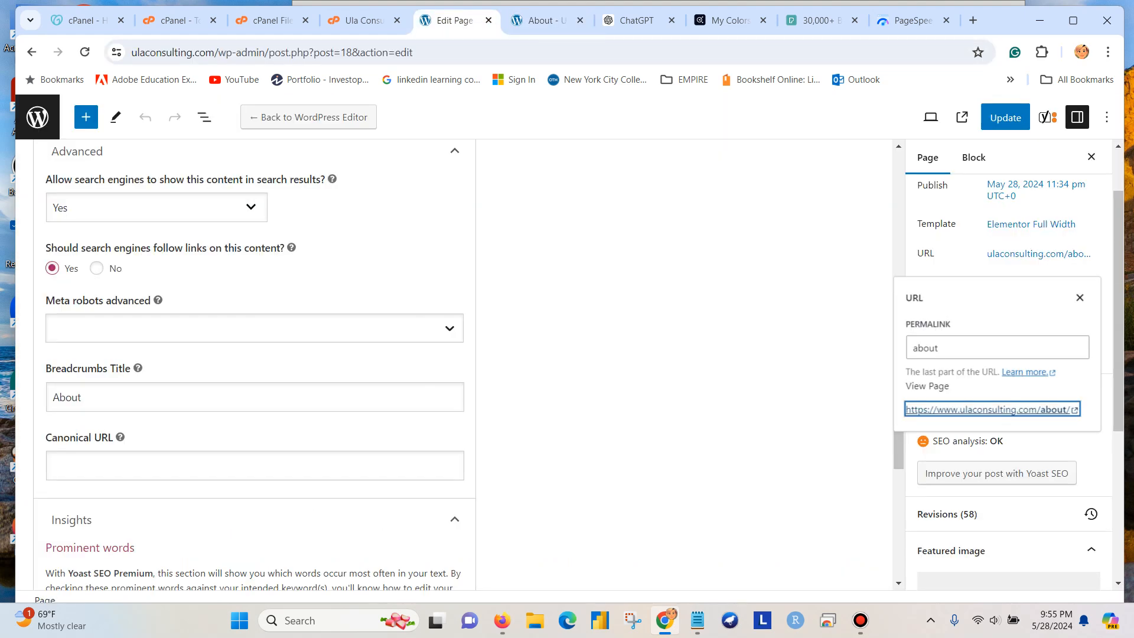
click(142, 465)
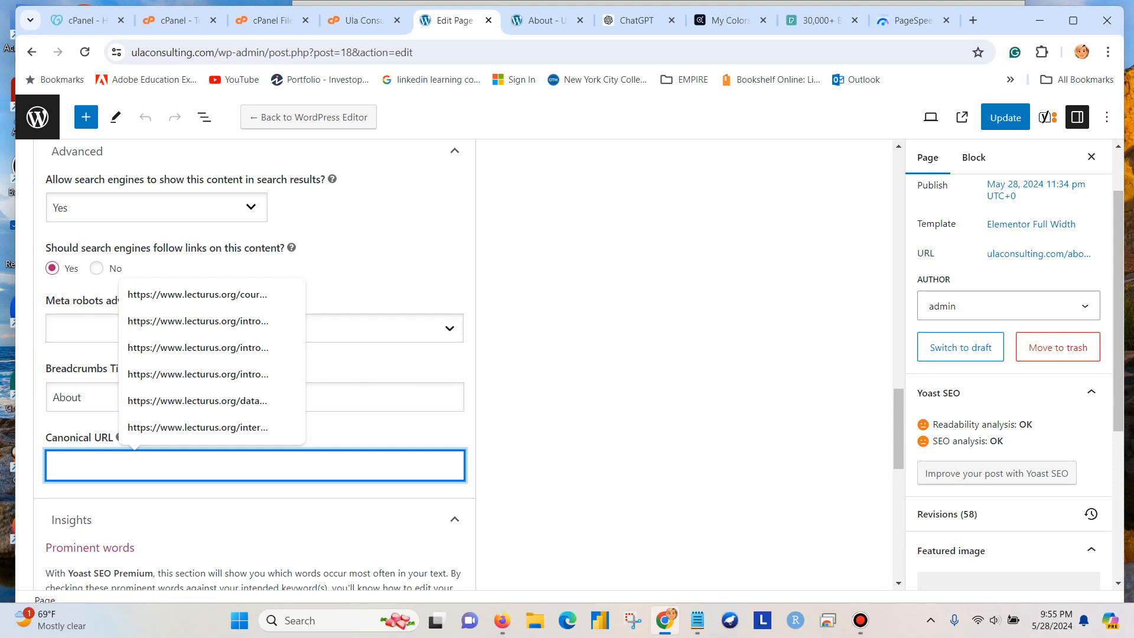
key(ctrl+v)
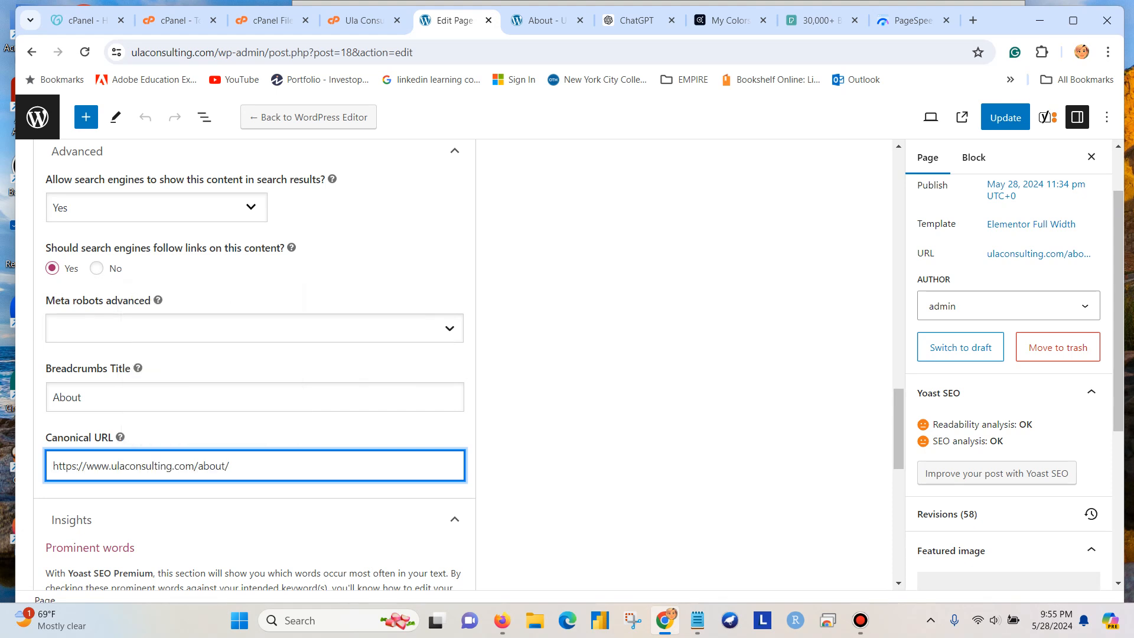
Update the About page to save its Yoast SEO changes, and review the page's settings and Yoast SEO section
click(1005, 117)
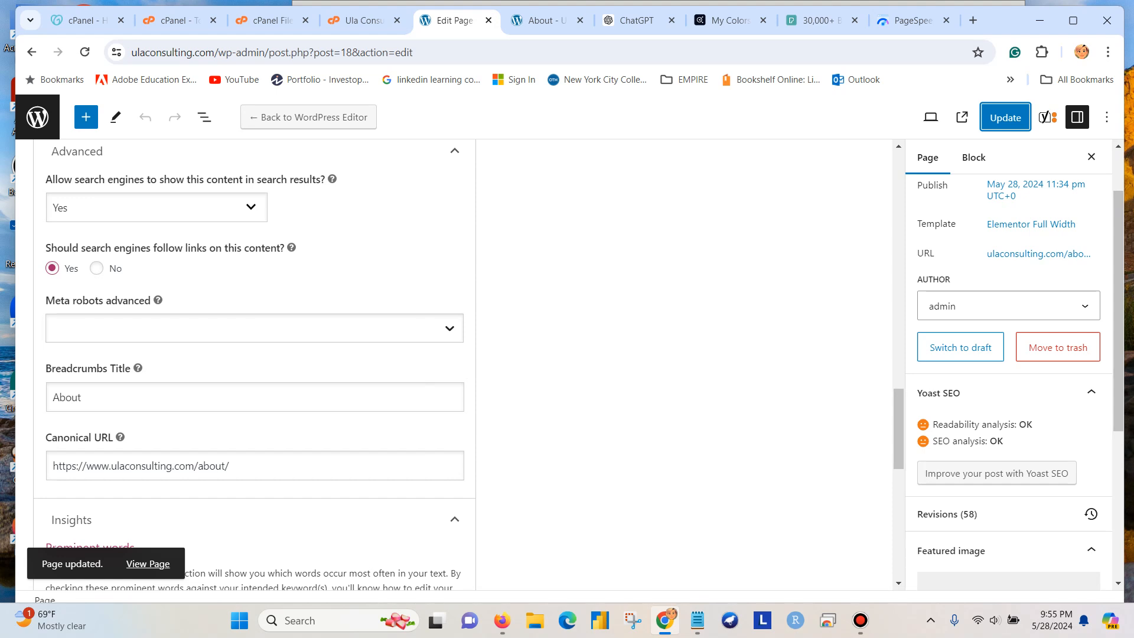
scroll(255, 366, up, 1)
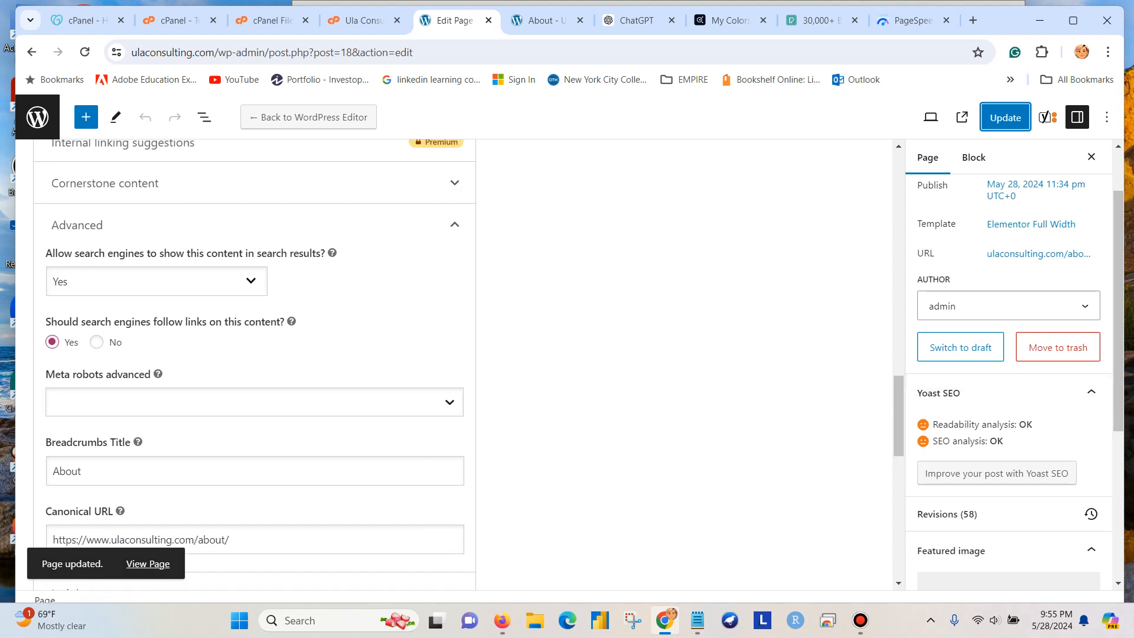
scroll(1008, 372, down, 5)
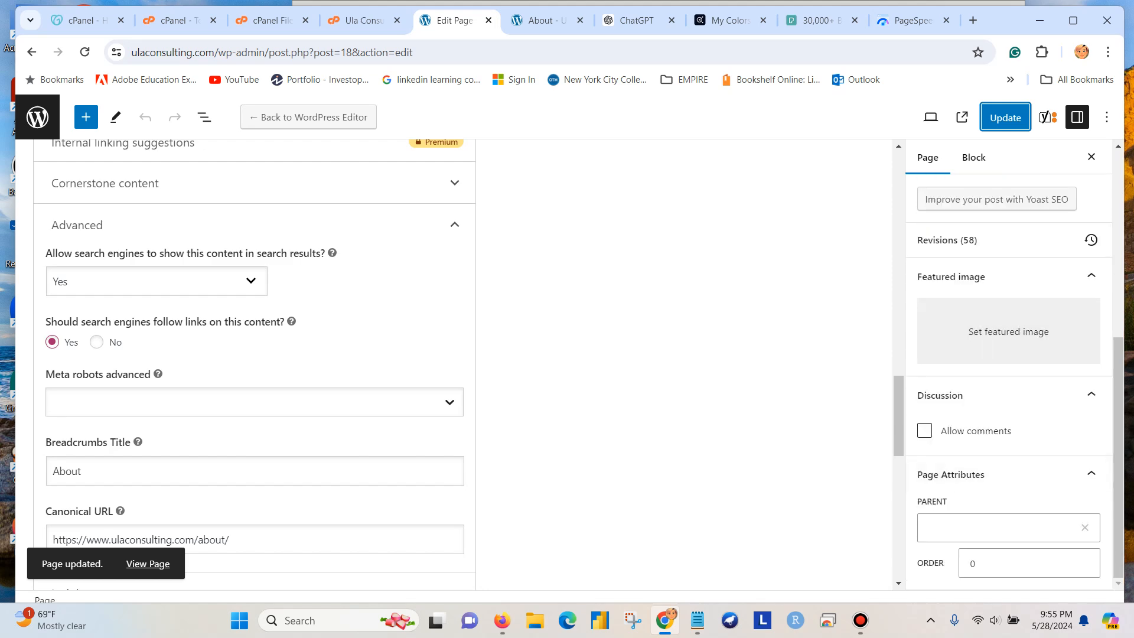
scroll(255, 366, up, 6)
scroll(454, 363, up, 10)
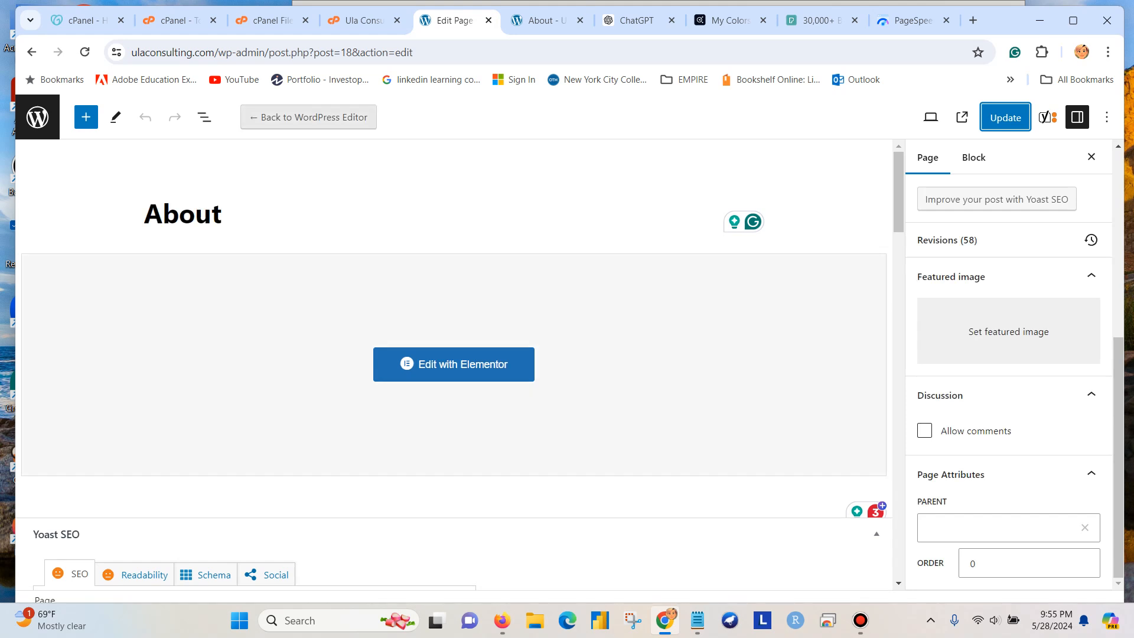
scroll(453, 363, down, 5)
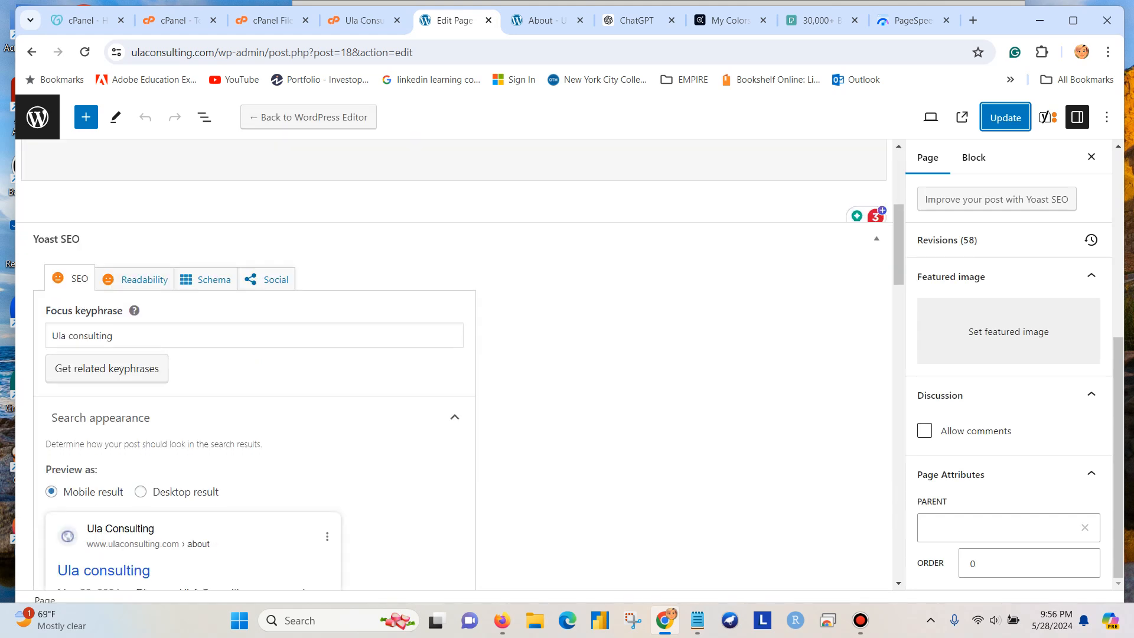
scroll(453, 364, up, 5)
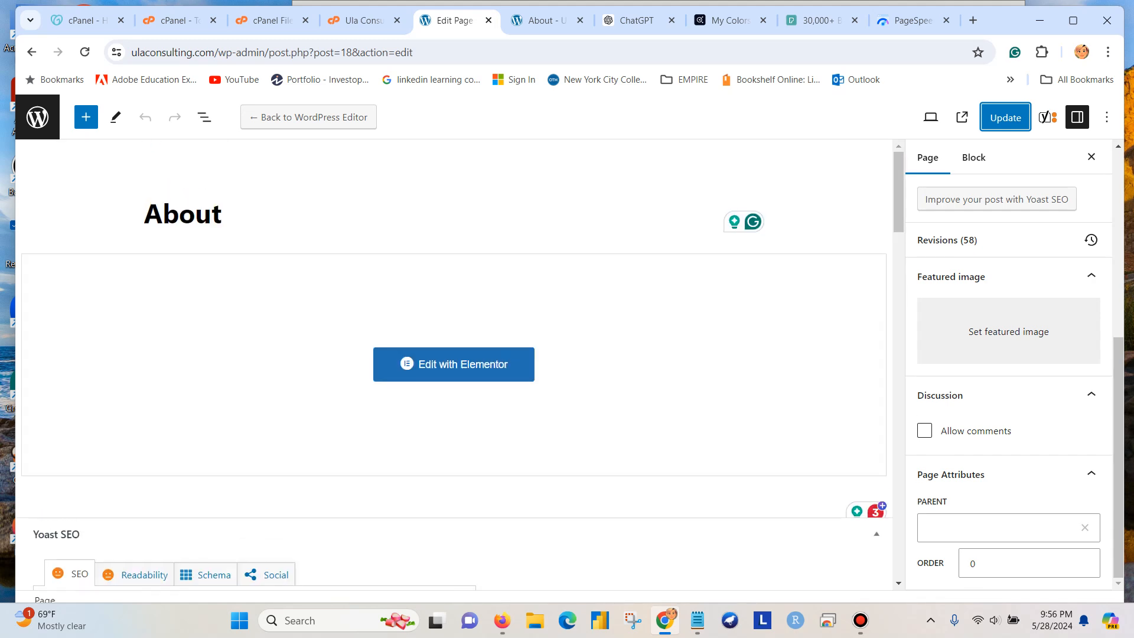